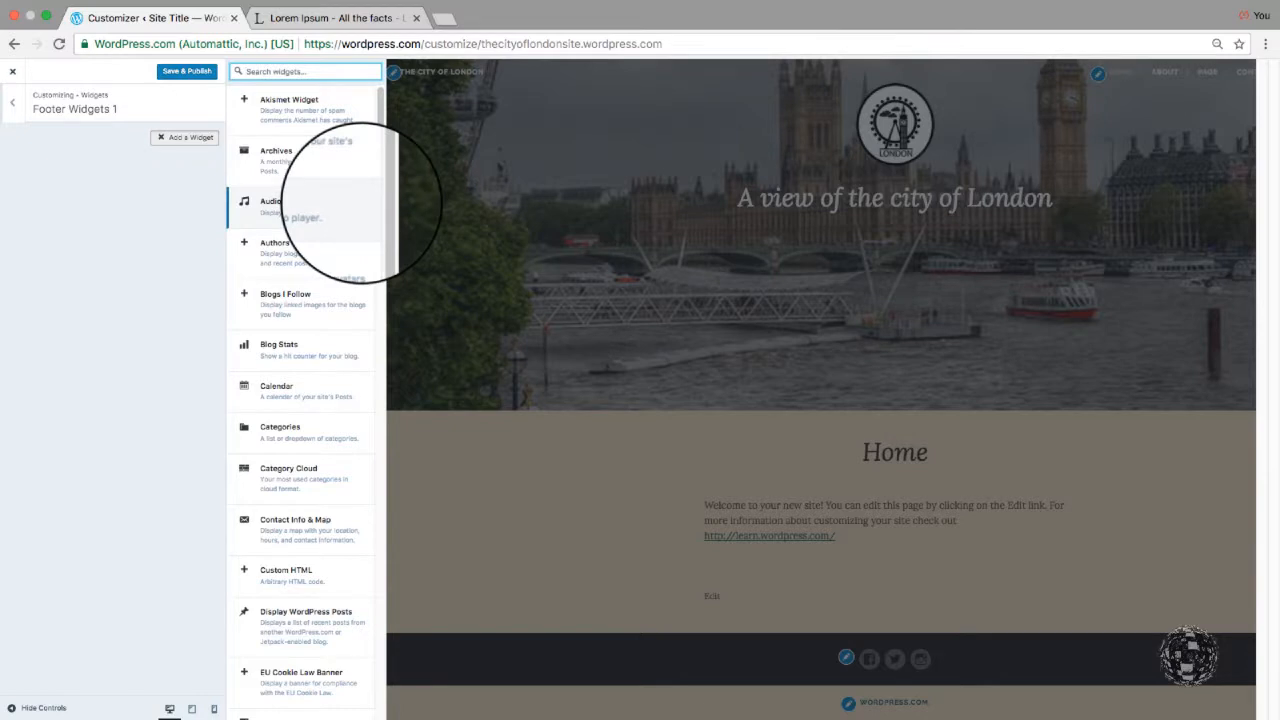
Add a Pages widget to the Footer Widgets 1 area
{"action": "scroll", "coordinate": [362, 202], "scroll_direction": "down", "scroll_amount": 15}
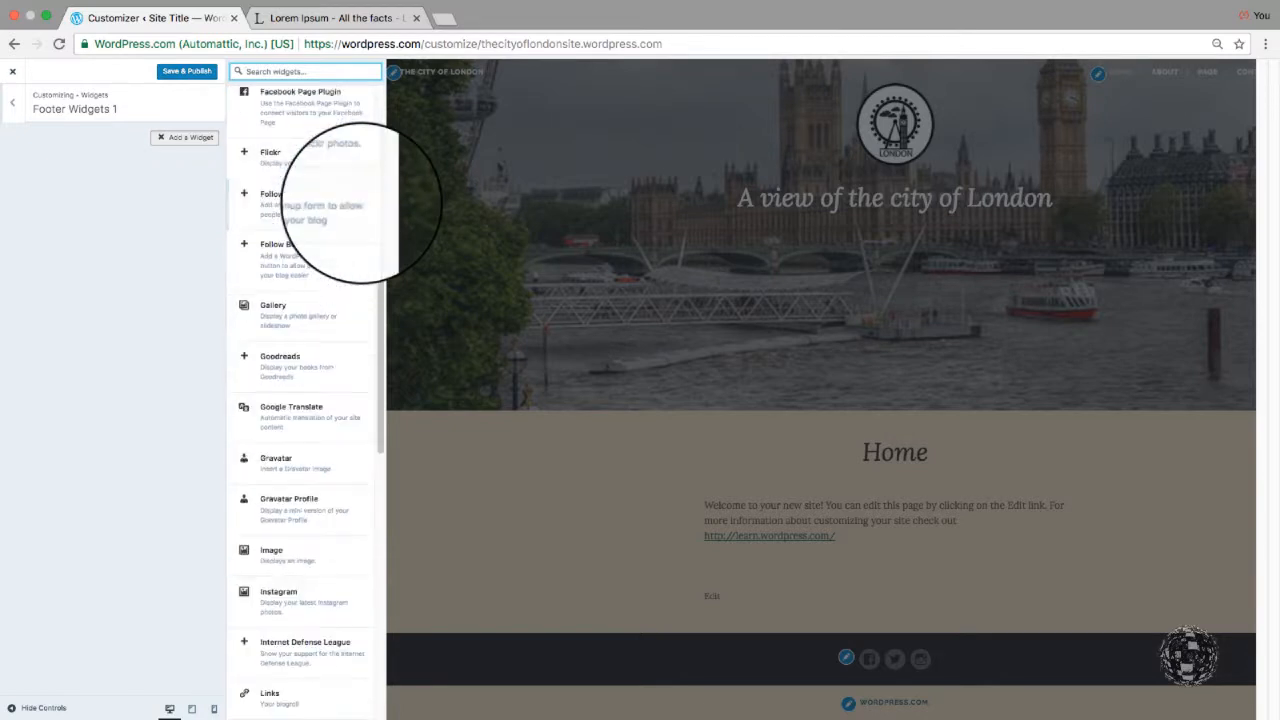
{"action": "scroll", "coordinate": [362, 200], "scroll_direction": "down", "scroll_amount": 5}
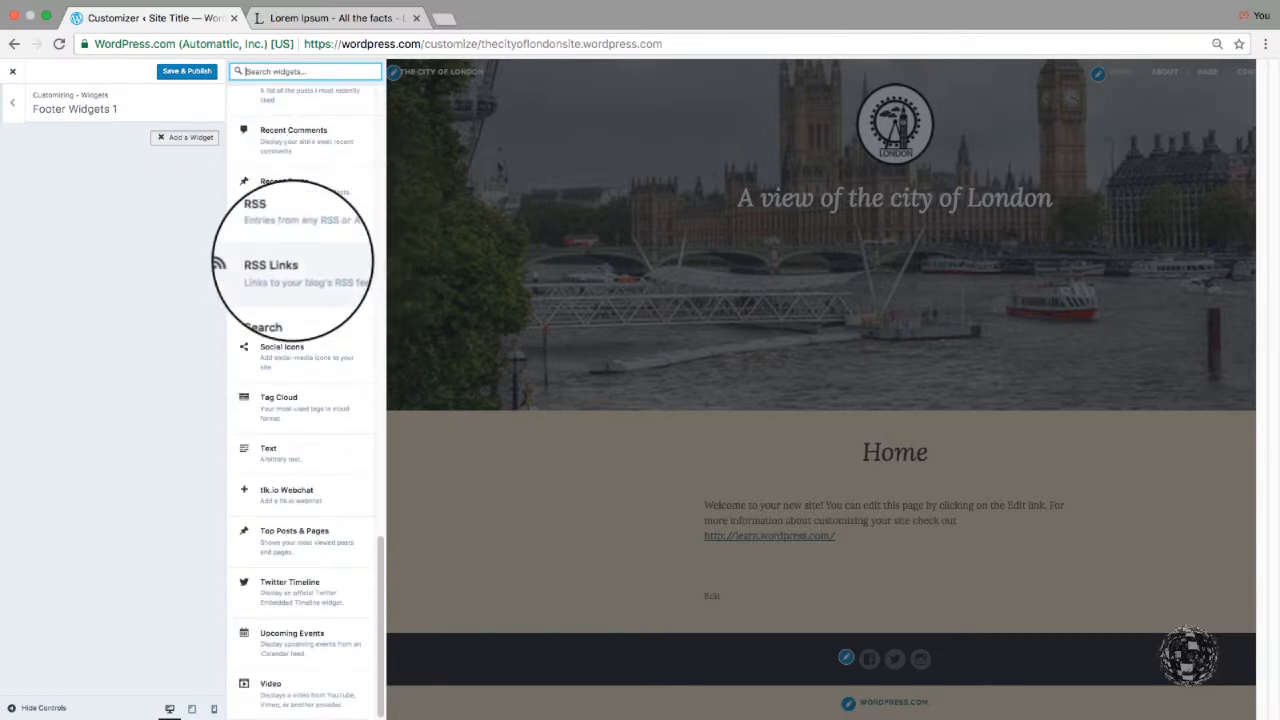
{"action": "scroll", "coordinate": [287, 308], "scroll_direction": "up", "scroll_amount": 3}
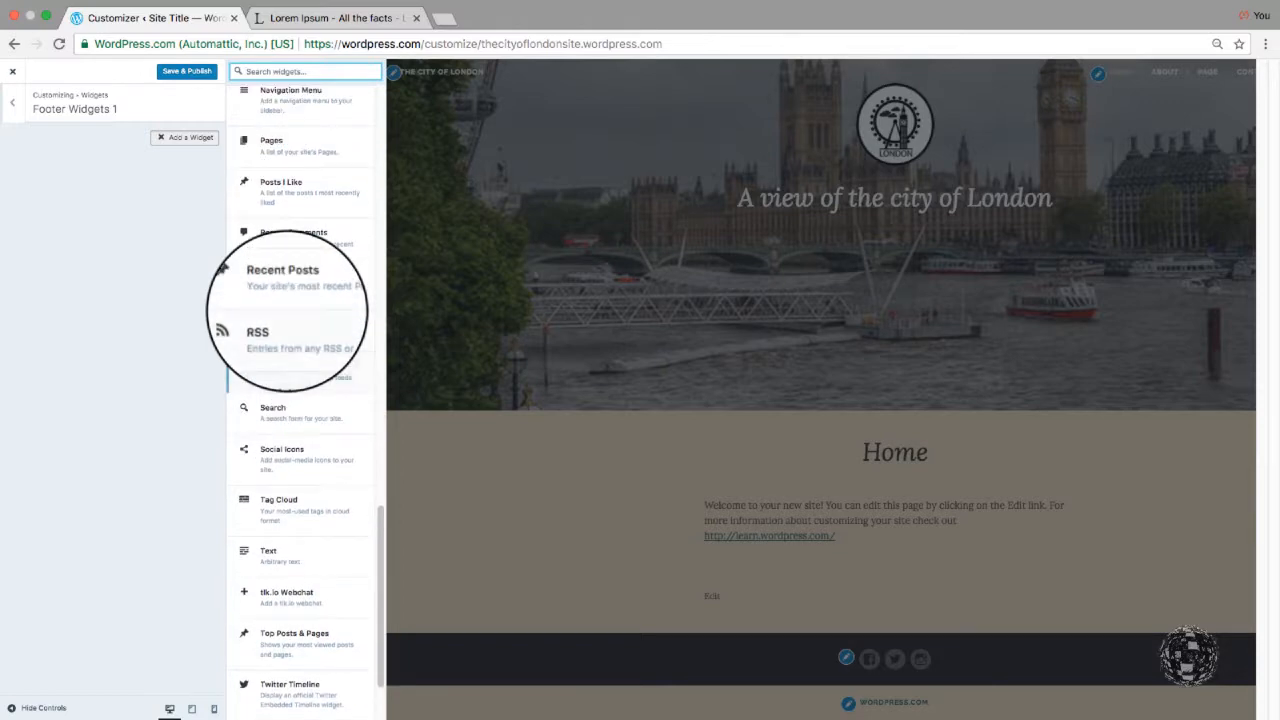
{"action": "left_click", "coordinate": [270, 140]}
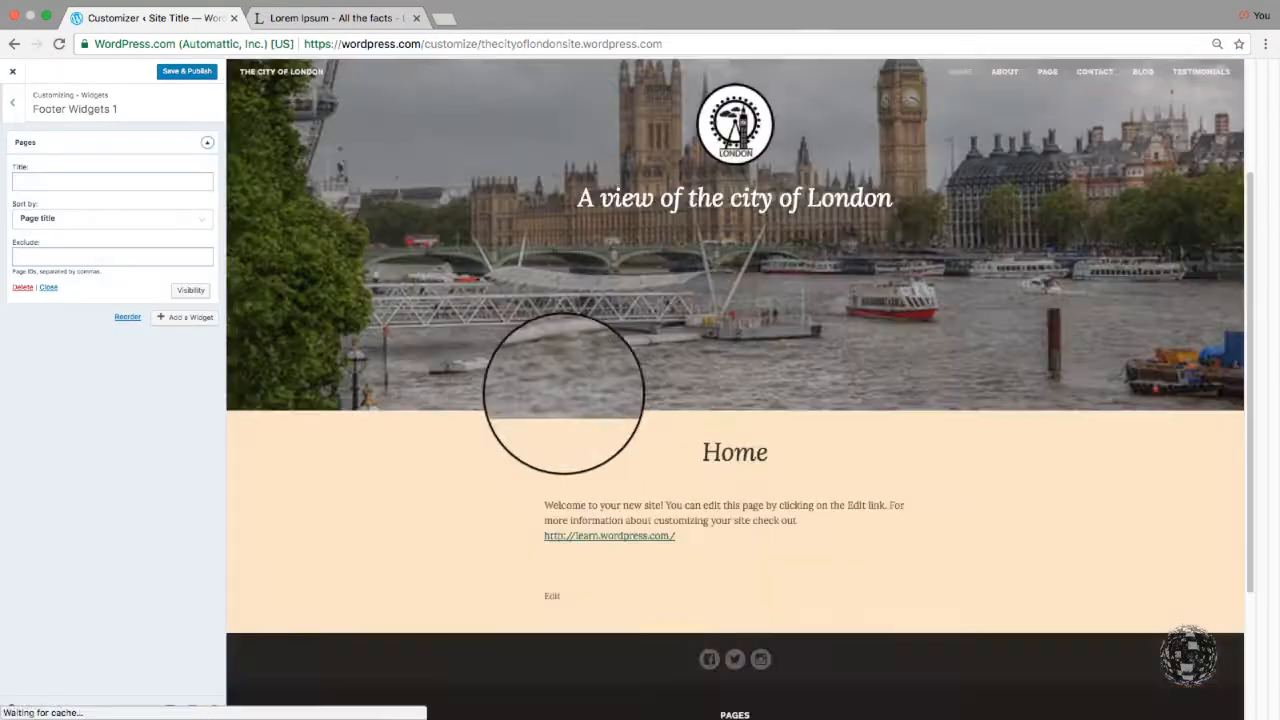
{"action": "scroll", "coordinate": [660, 549], "scroll_direction": "down", "scroll_amount": 4}
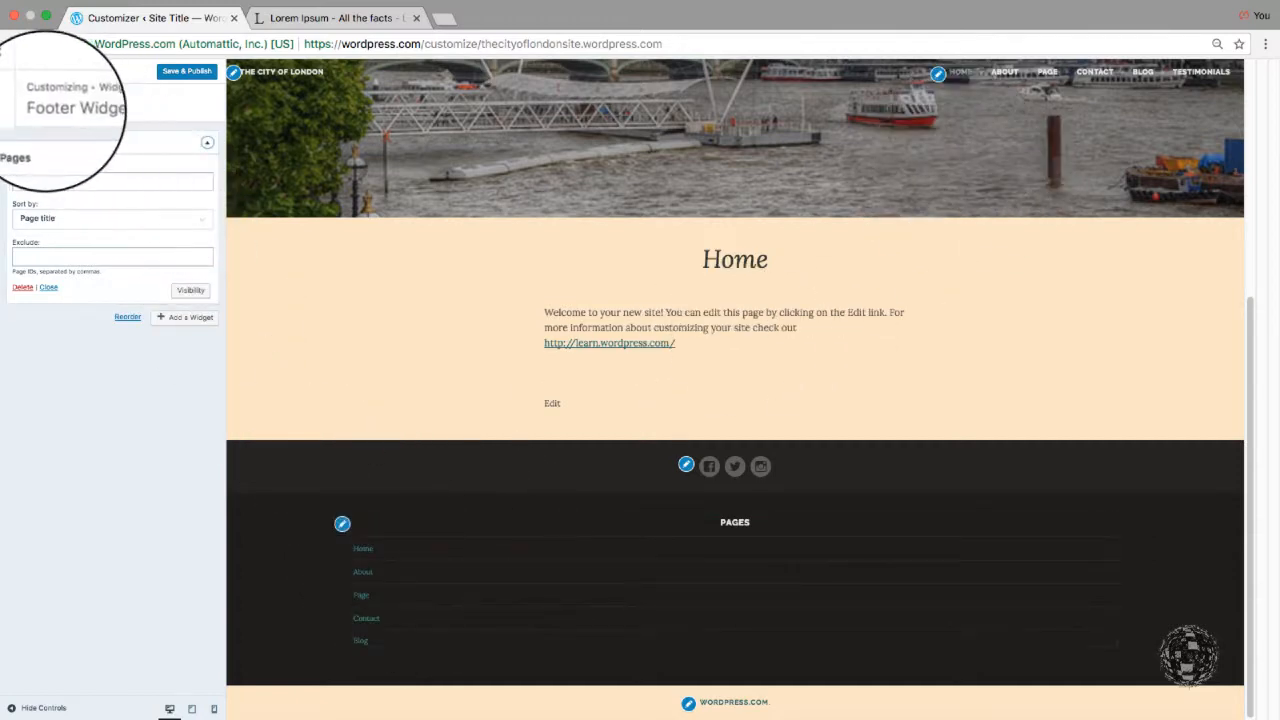
Add a Search widget to the Footer Widgets 2 area
{"action": "left_click", "coordinate": [12, 101]}
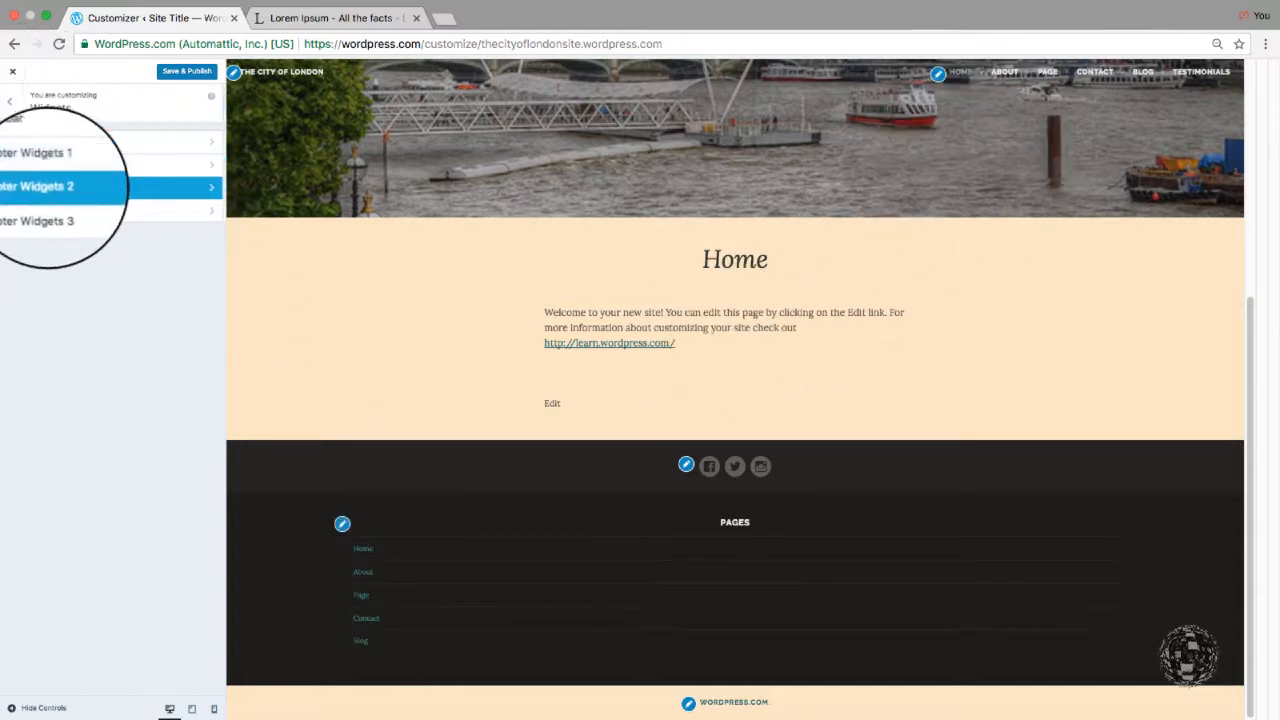
{"action": "left_click", "coordinate": [40, 186]}
{"action": "left_click", "coordinate": [185, 136]}
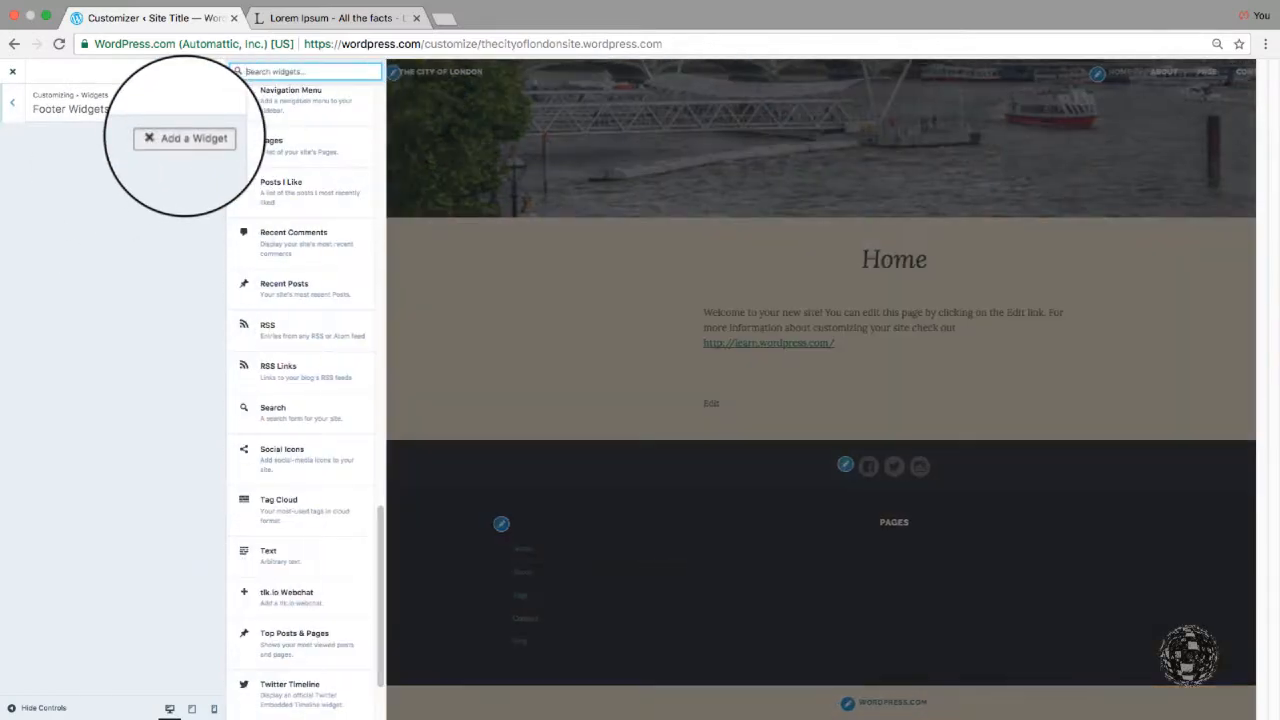
{"action": "scroll", "coordinate": [300, 181], "scroll_direction": "down", "scroll_amount": 2}
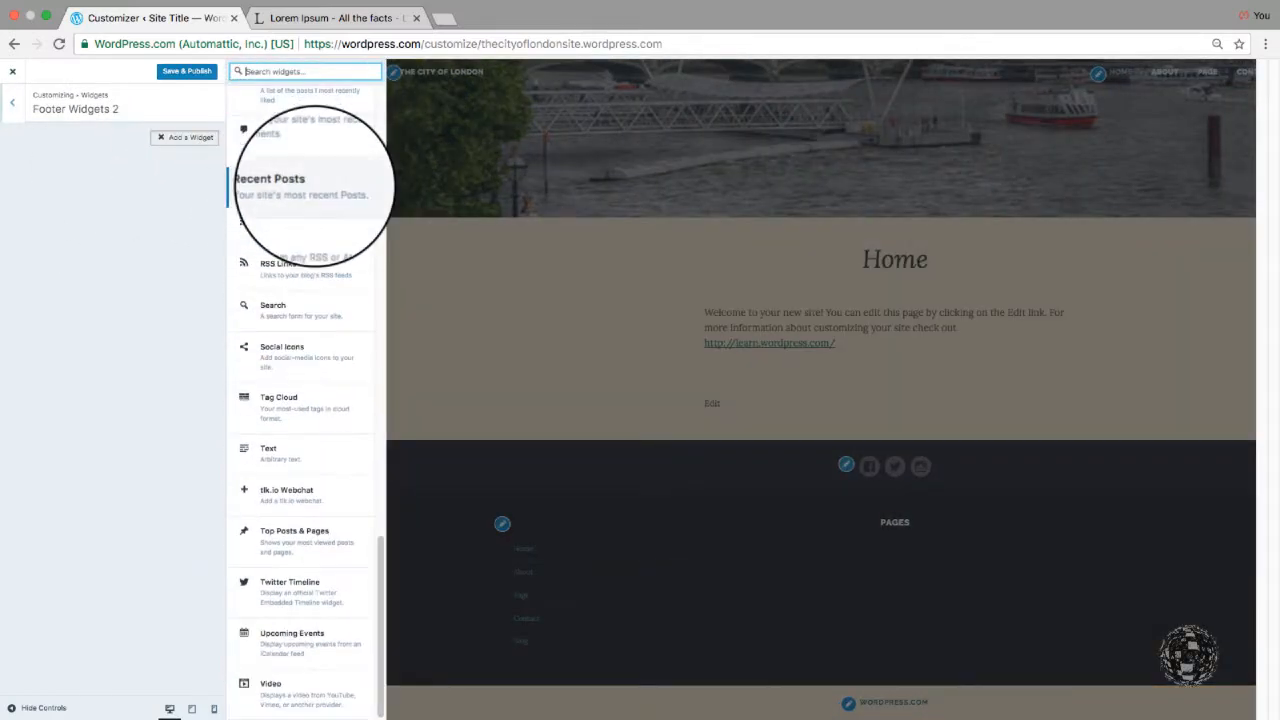
{"action": "scroll", "coordinate": [312, 200], "scroll_direction": "down", "scroll_amount": 1}
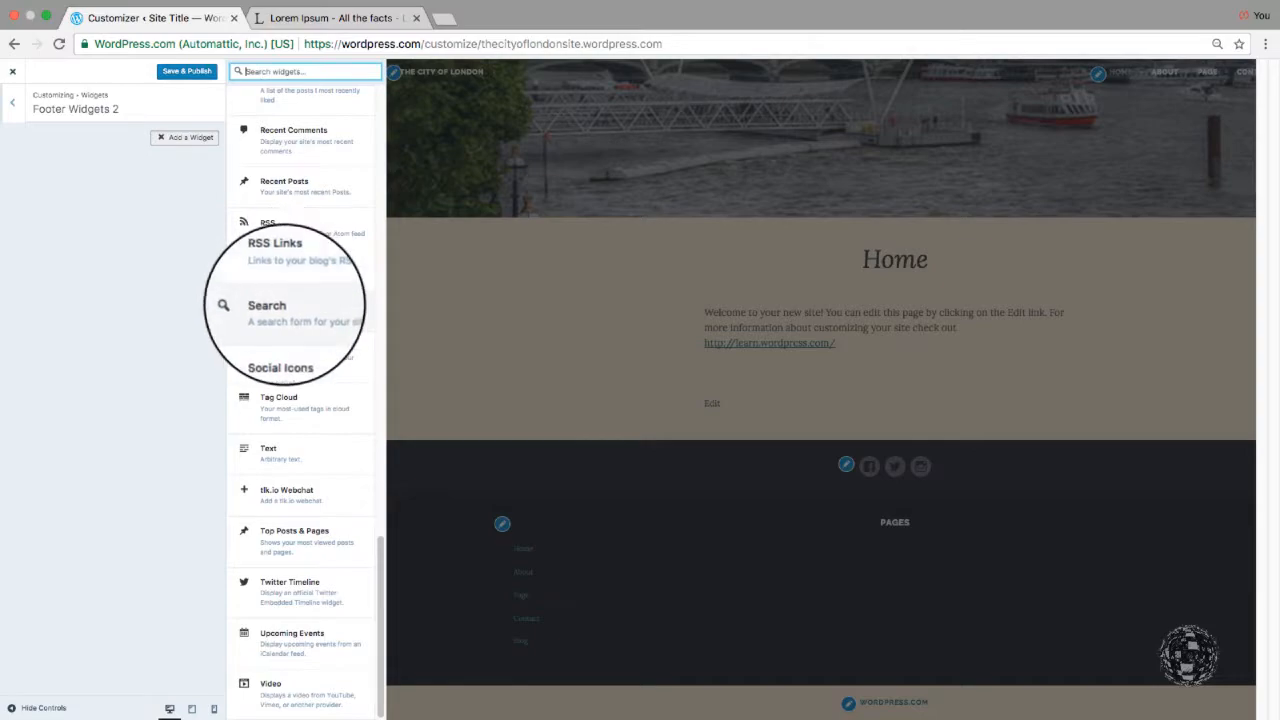
{"action": "left_click", "coordinate": [291, 322]}
Add a Calendar widget below the Search widget in Footer Widgets 2 and title it "Date of Events"
{"action": "key", "text": "super+Tab"}
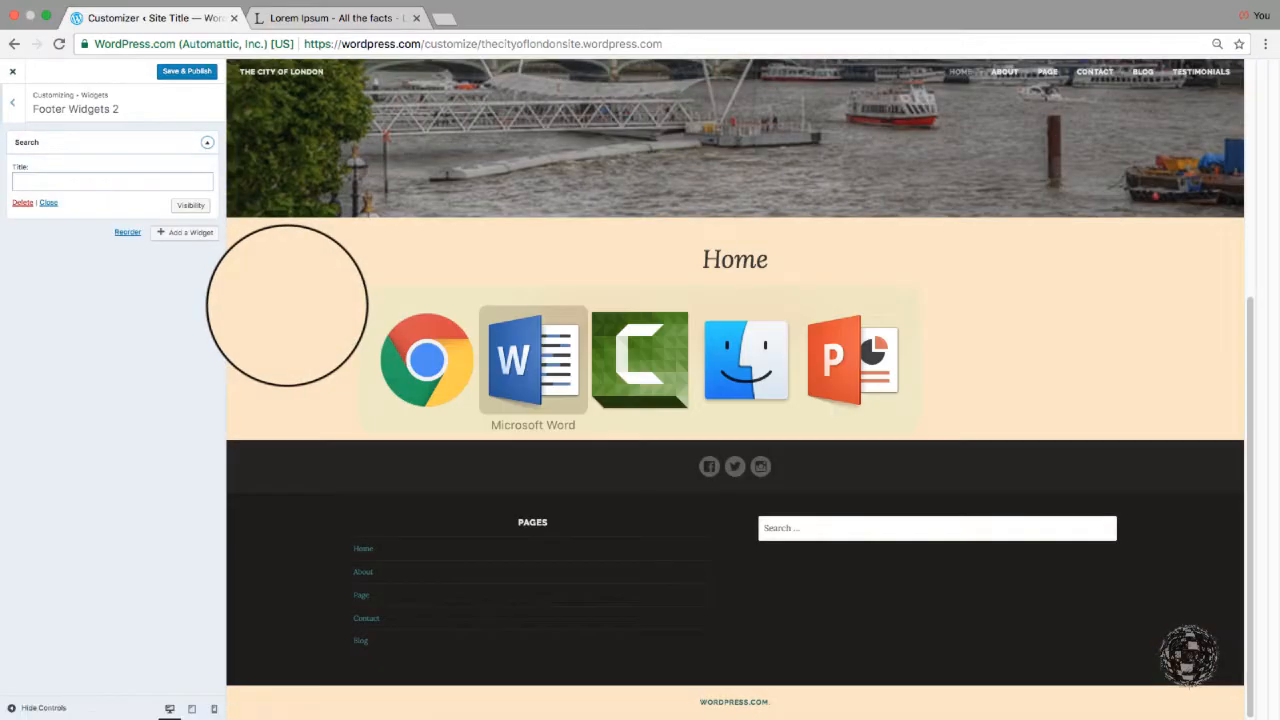
{"action": "key", "text": "super+Tab"}
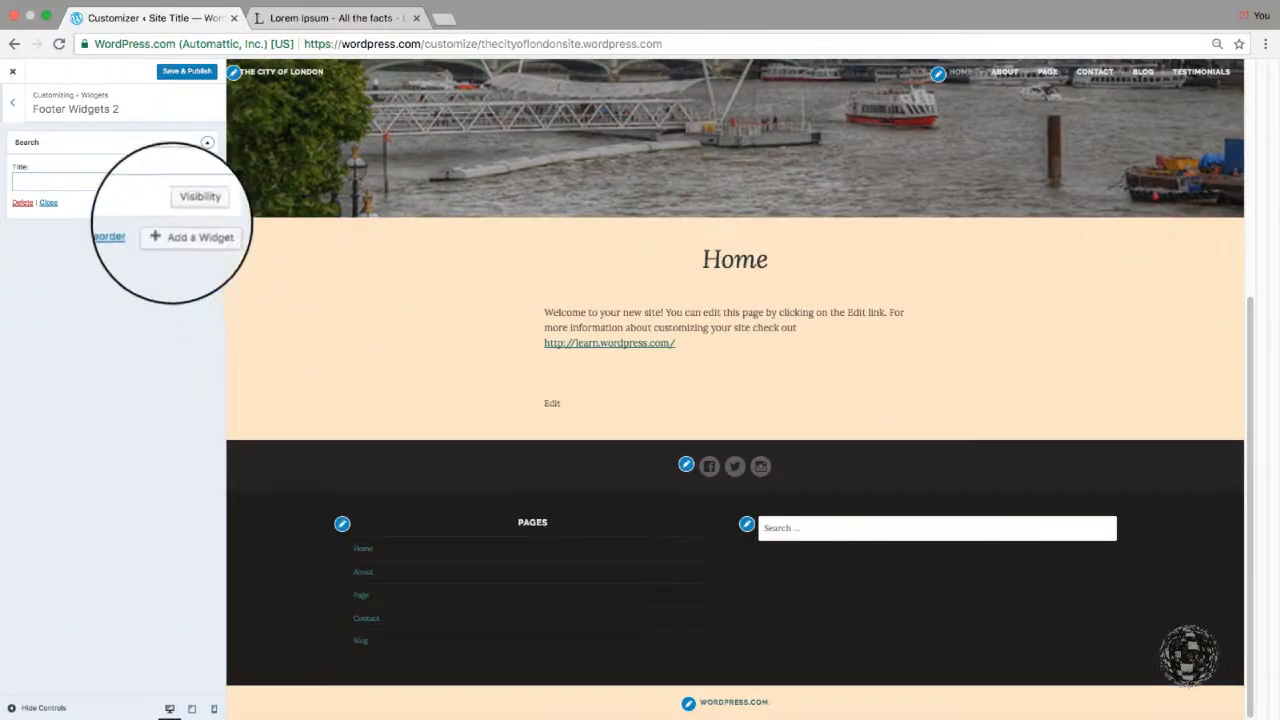
{"action": "left_click", "coordinate": [155, 232]}
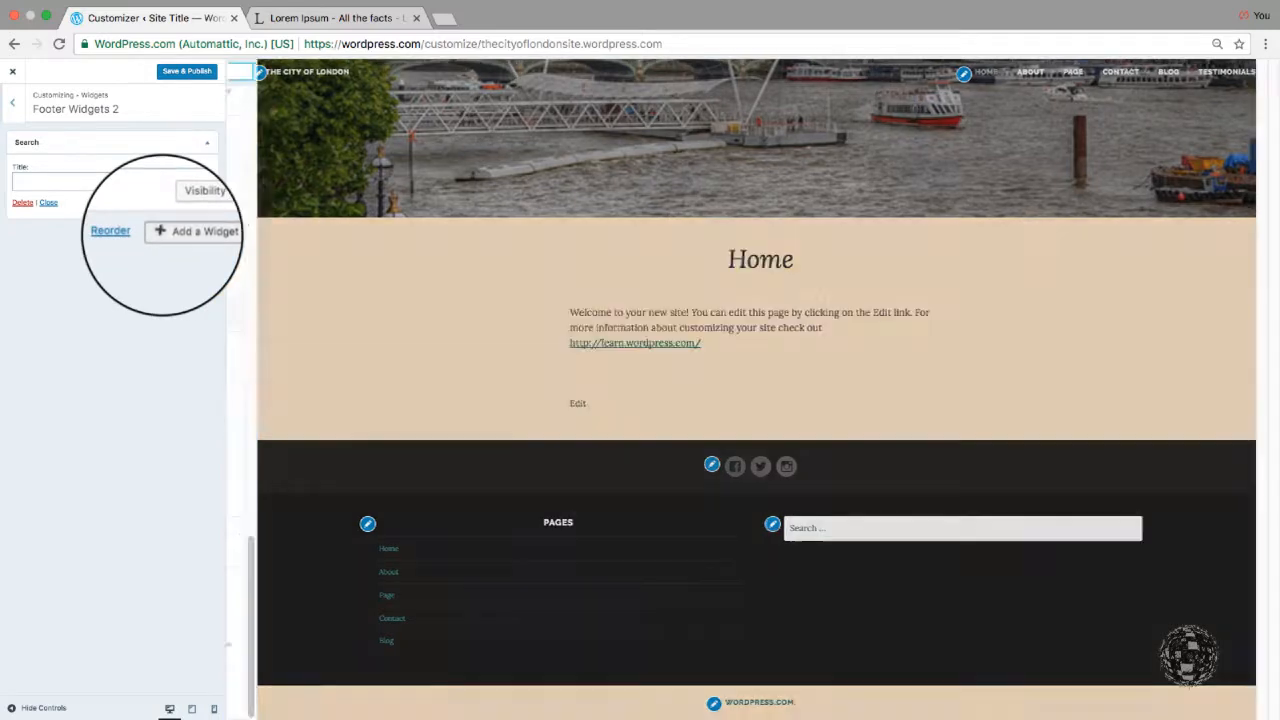
{"action": "scroll", "coordinate": [345, 280], "scroll_direction": "up", "scroll_amount": 10}
{"action": "scroll", "coordinate": [345, 285], "scroll_direction": "up", "scroll_amount": 6}
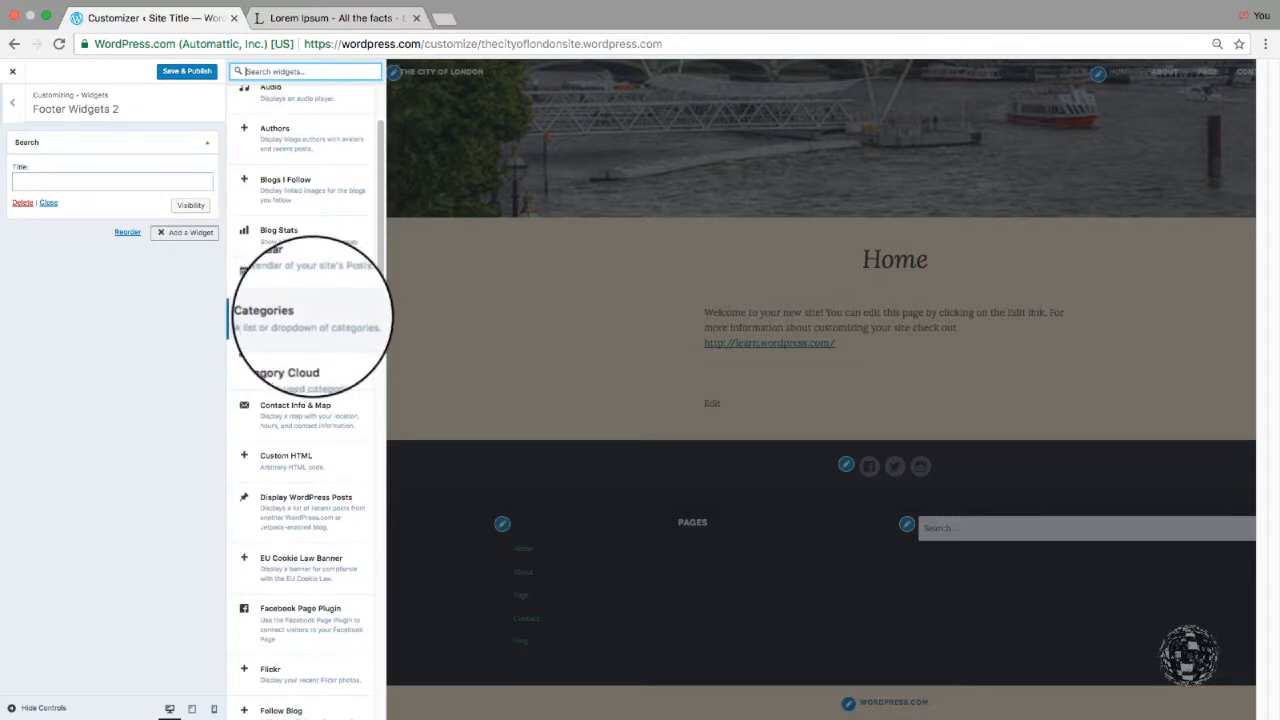
{"action": "left_click", "coordinate": [297, 287]}
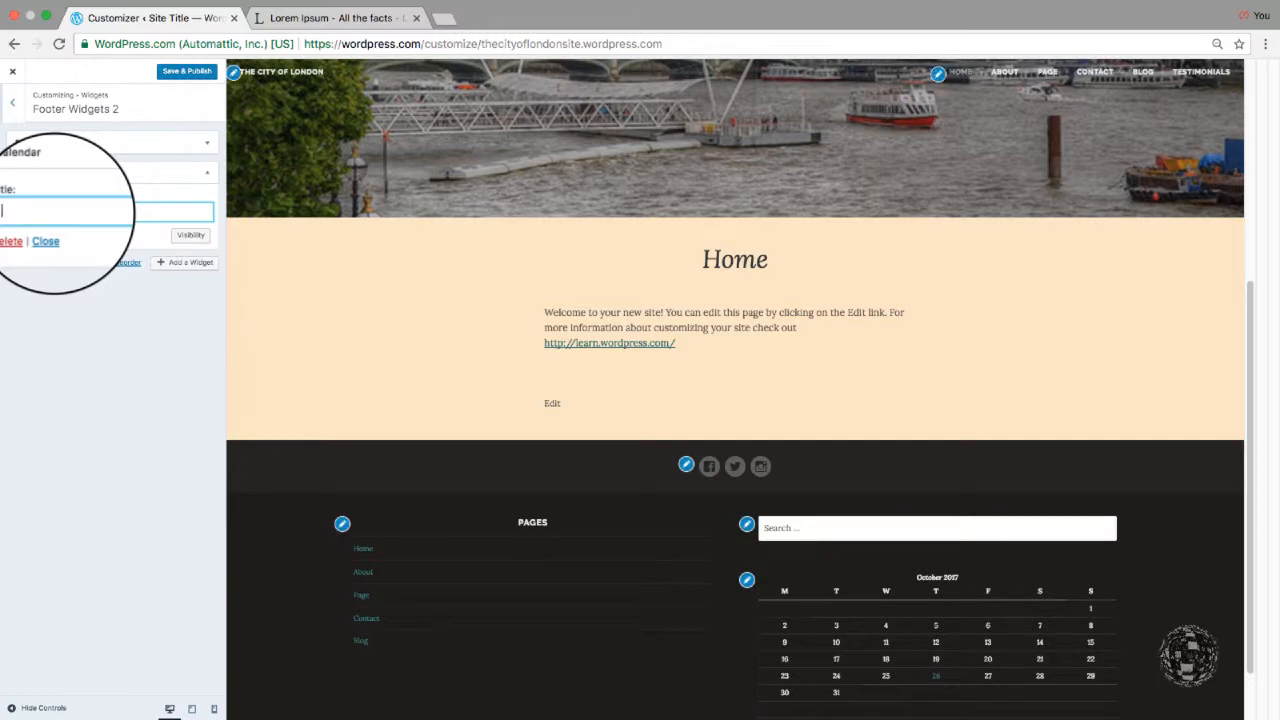
{"action": "type", "text": "D"}
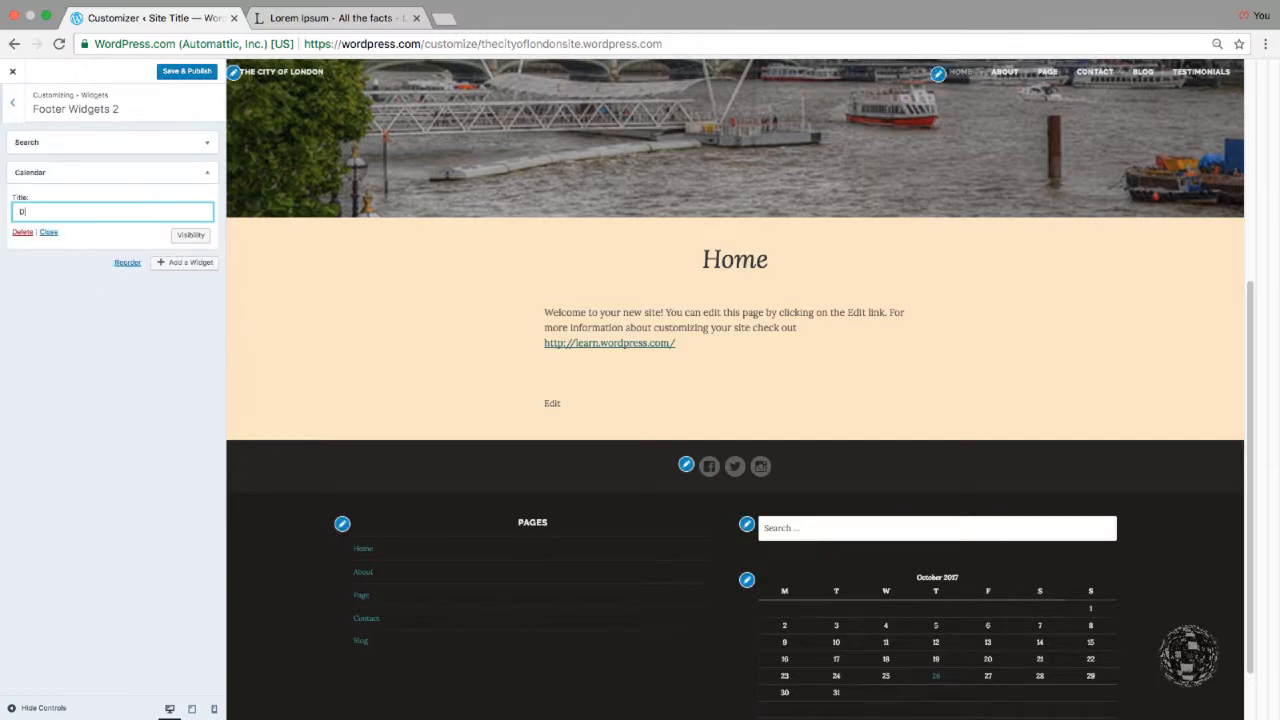
{"action": "type", "text": "ate of"}
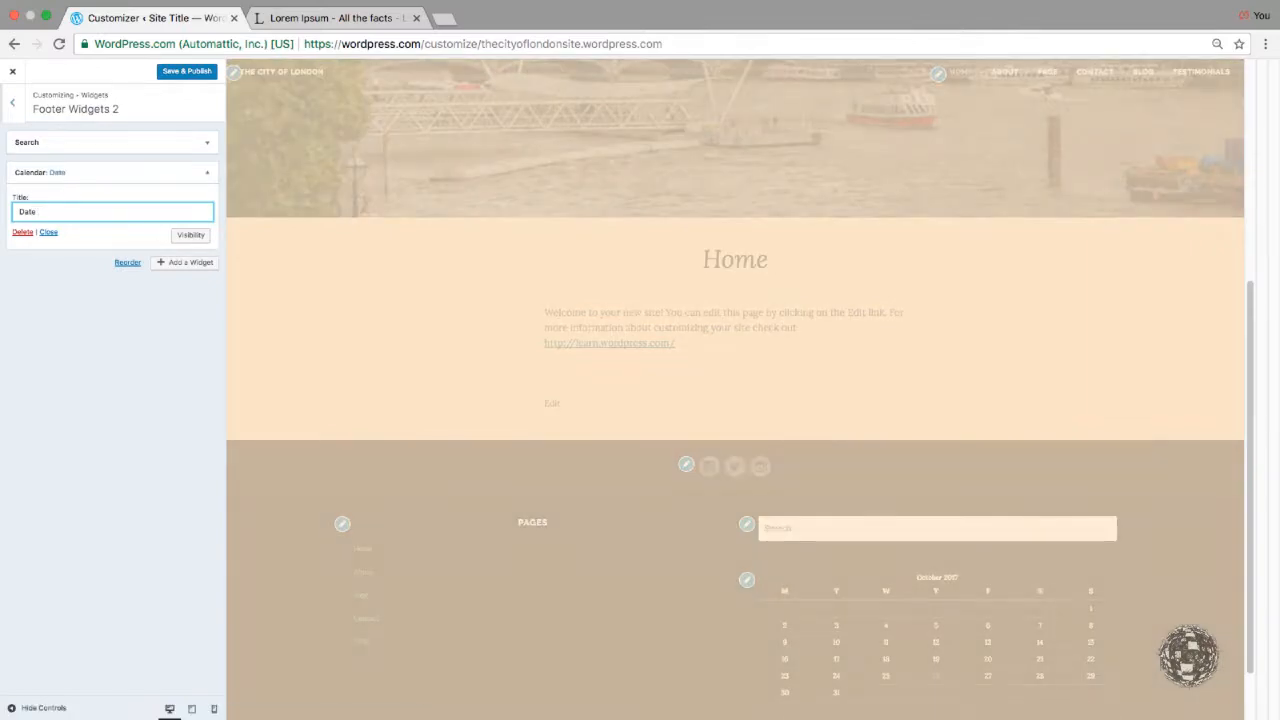
{"action": "type", "text": " Events"}
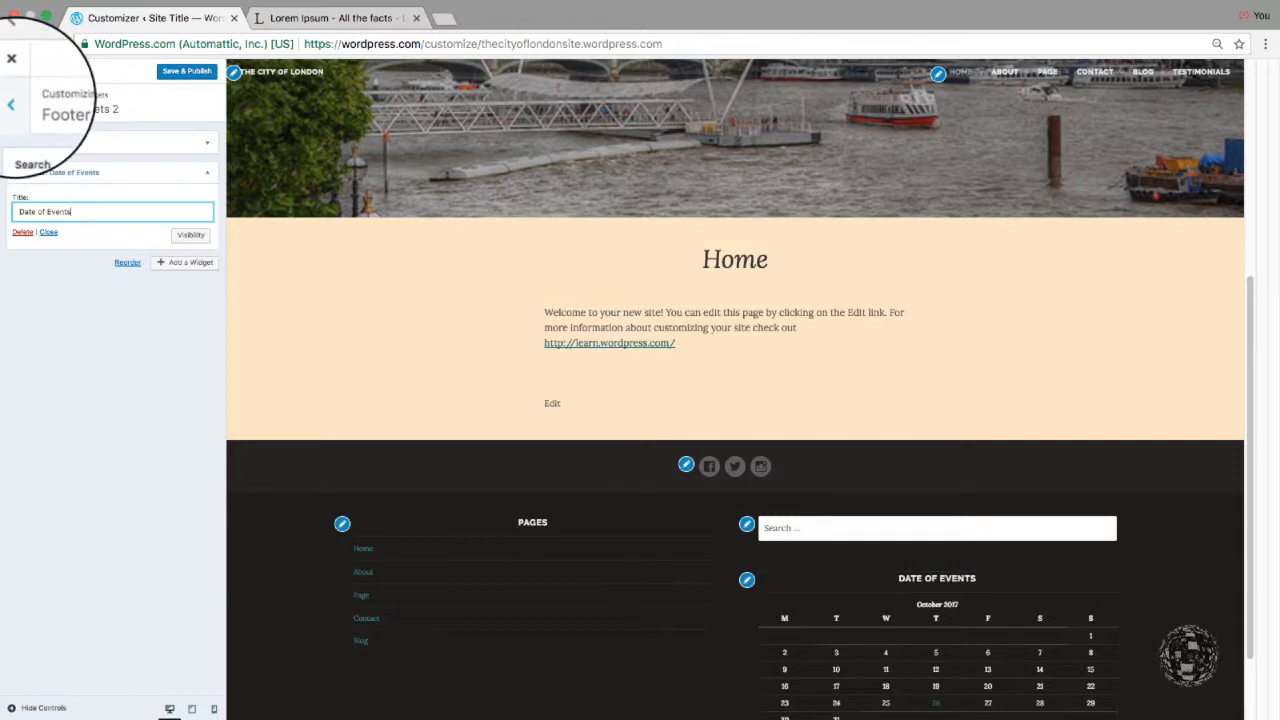
Add a Text widget to the Footer Widgets 3 area and title it "Text Title"
{"action": "left_click", "coordinate": [11, 104]}
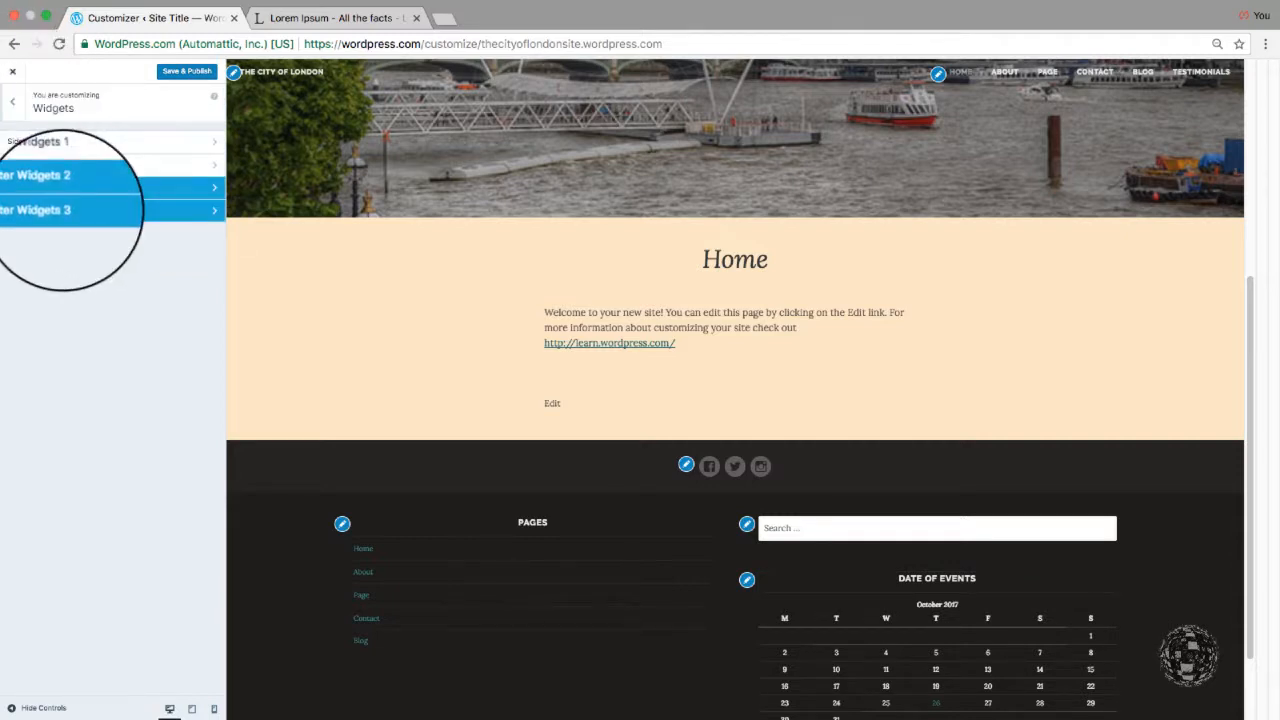
{"action": "left_click", "coordinate": [65, 206]}
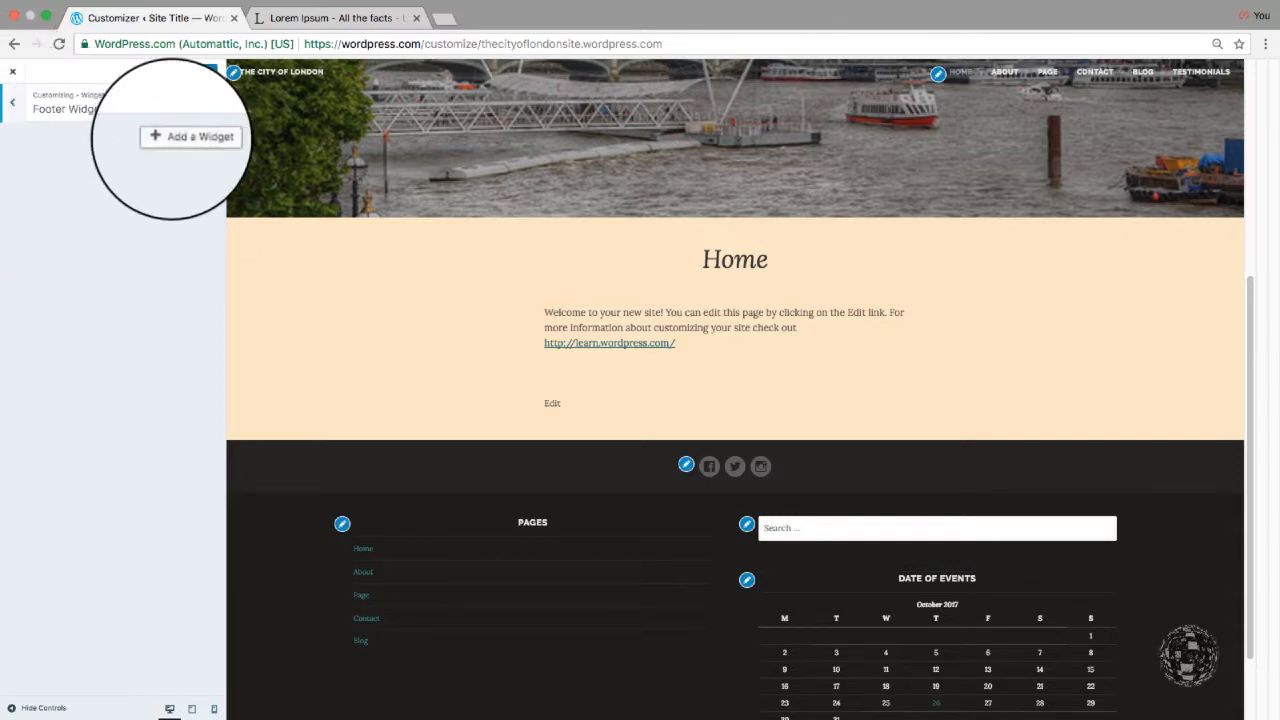
{"action": "left_click", "coordinate": [185, 137]}
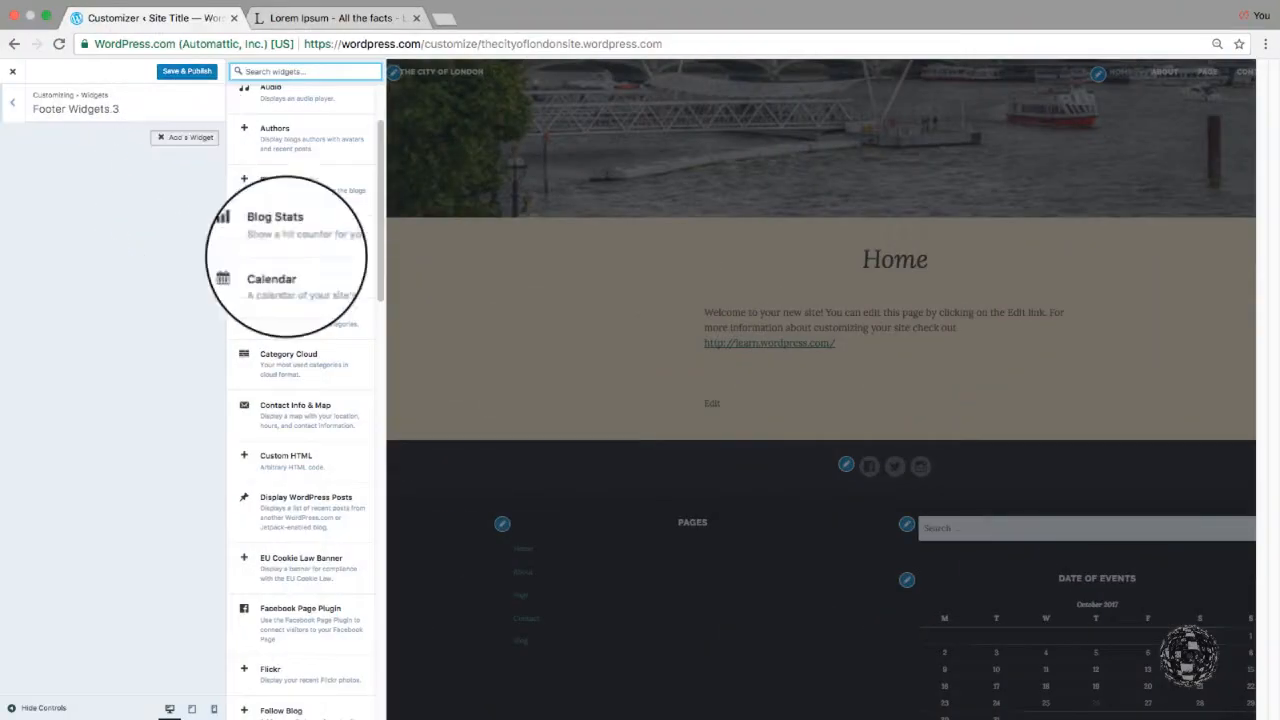
{"action": "scroll", "coordinate": [295, 255], "scroll_direction": "down", "scroll_amount": 10}
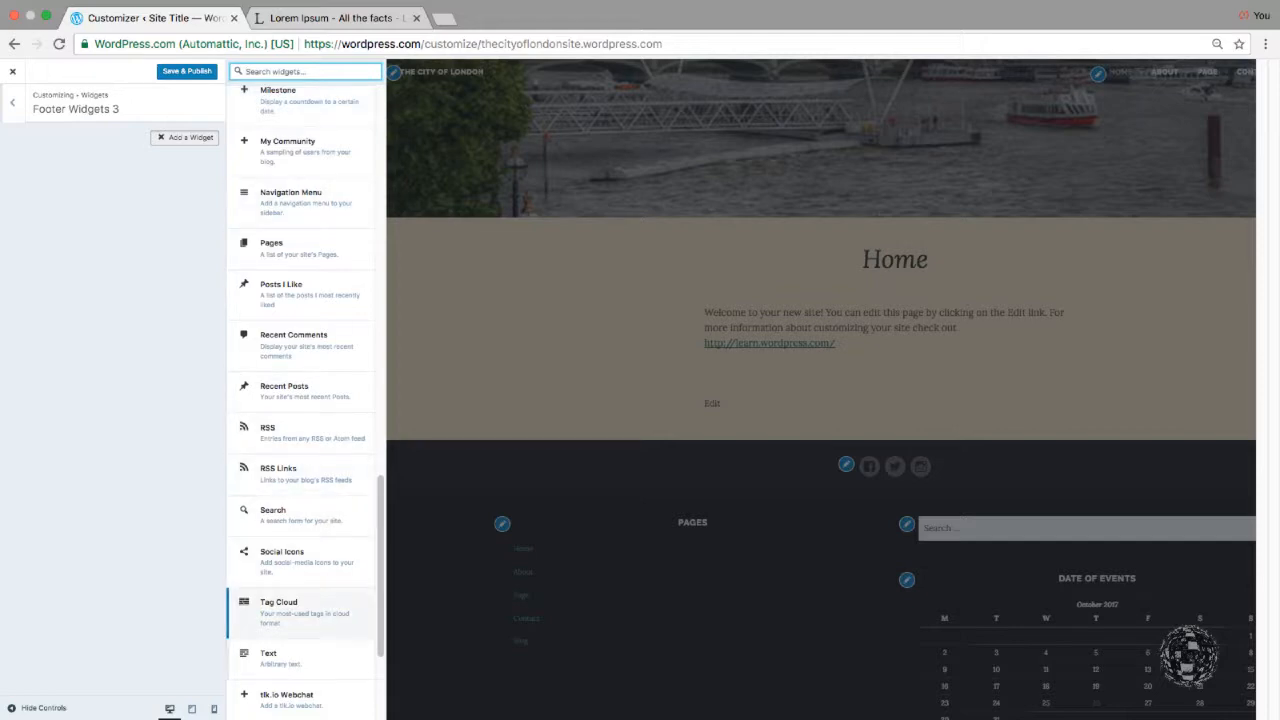
{"action": "left_click", "coordinate": [280, 658]}
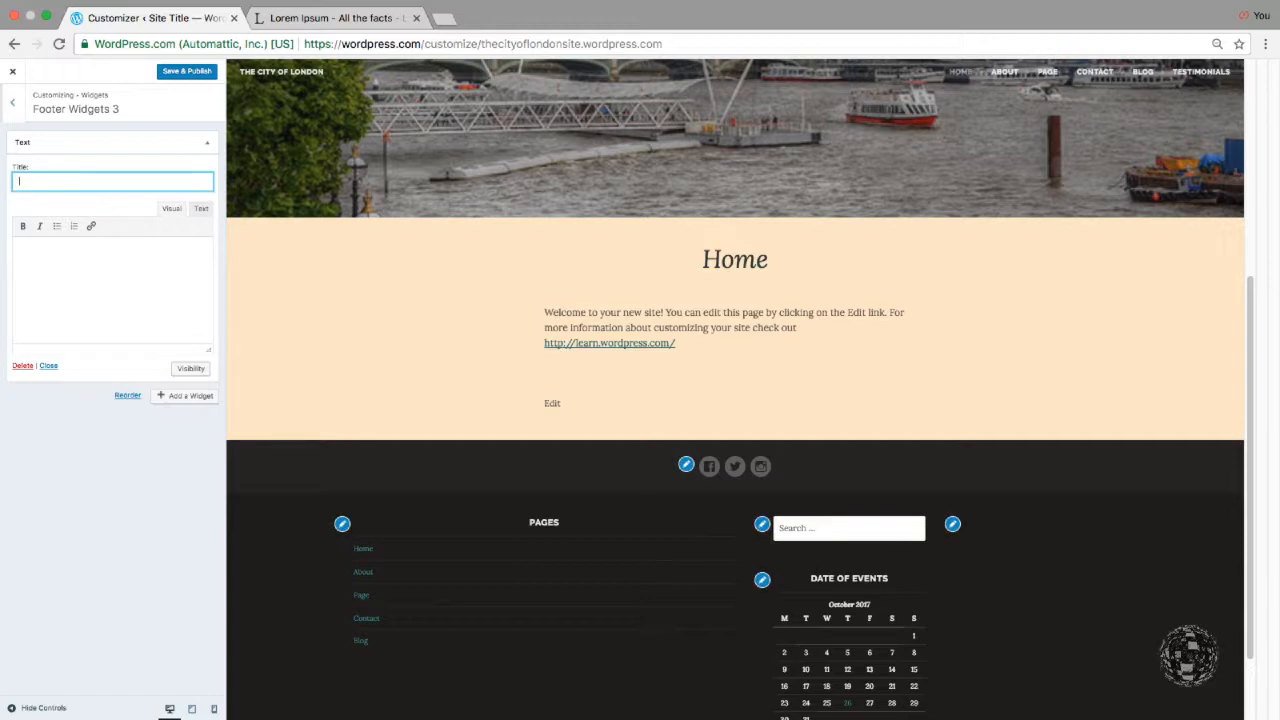
{"action": "type", "text": "Text Tit"}
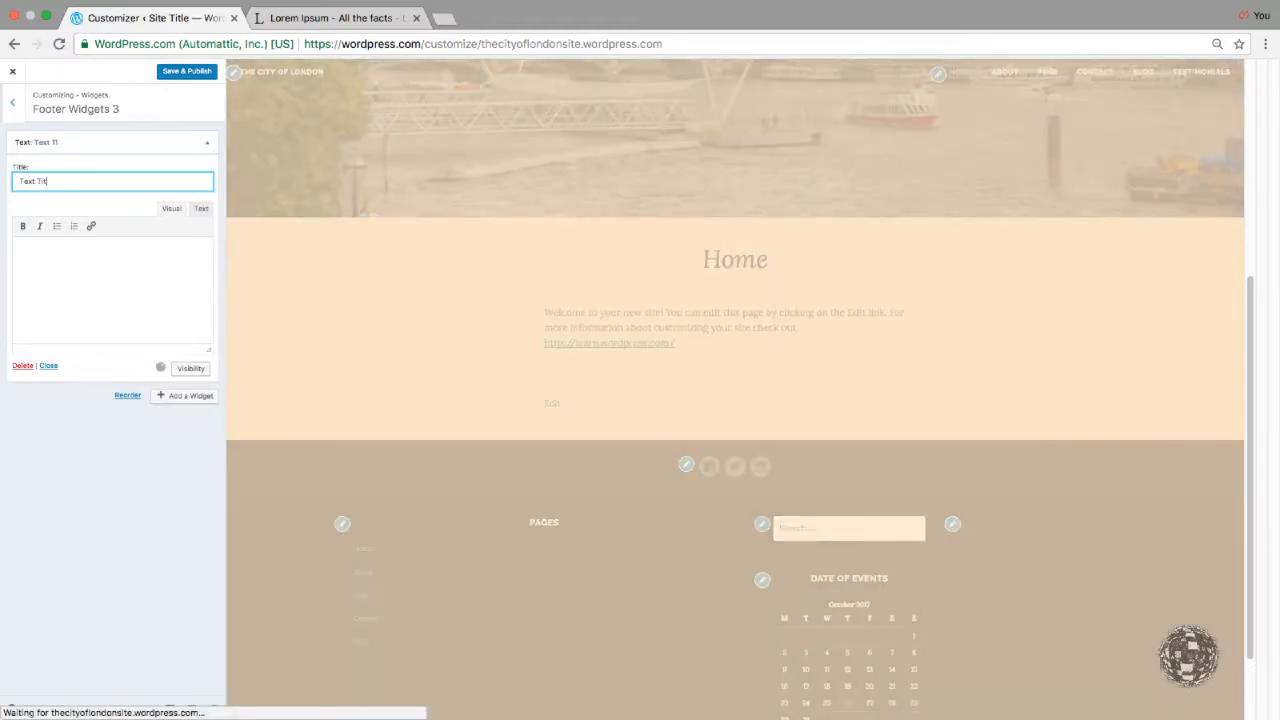
{"action": "type", "text": "le"}
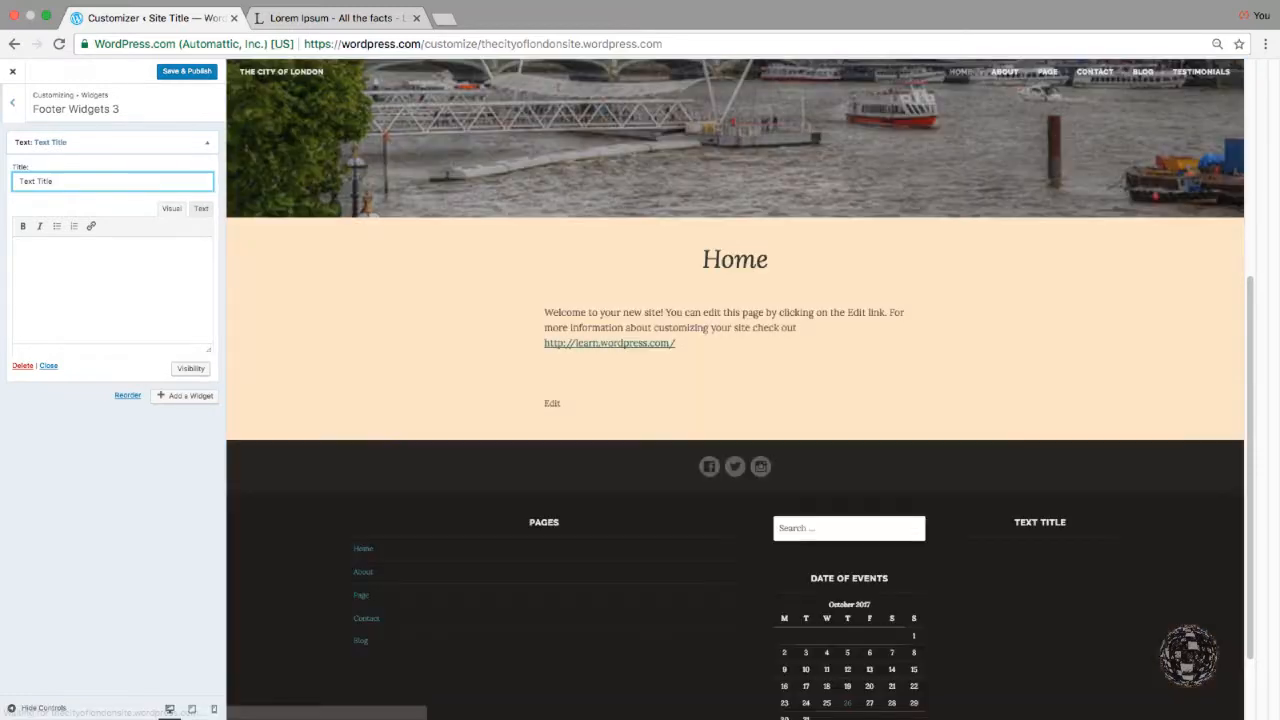
Generate one Lorem Ipsum paragraph on lipsum.com and copy its first three sentences into the body of the footer's Text widget
{"action": "left_click", "coordinate": [335, 18]}
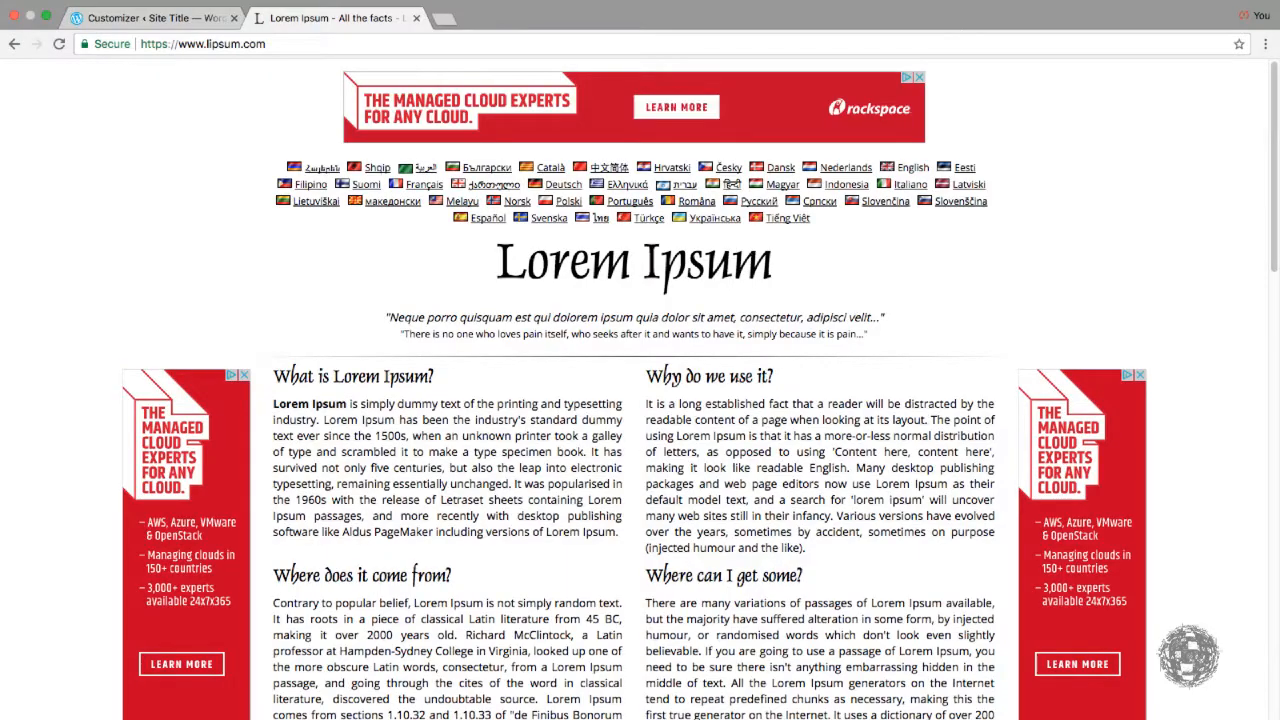
{"action": "scroll", "coordinate": [640, 390], "scroll_direction": "down", "scroll_amount": 14}
{"action": "scroll", "coordinate": [640, 390], "scroll_direction": "up", "scroll_amount": 10}
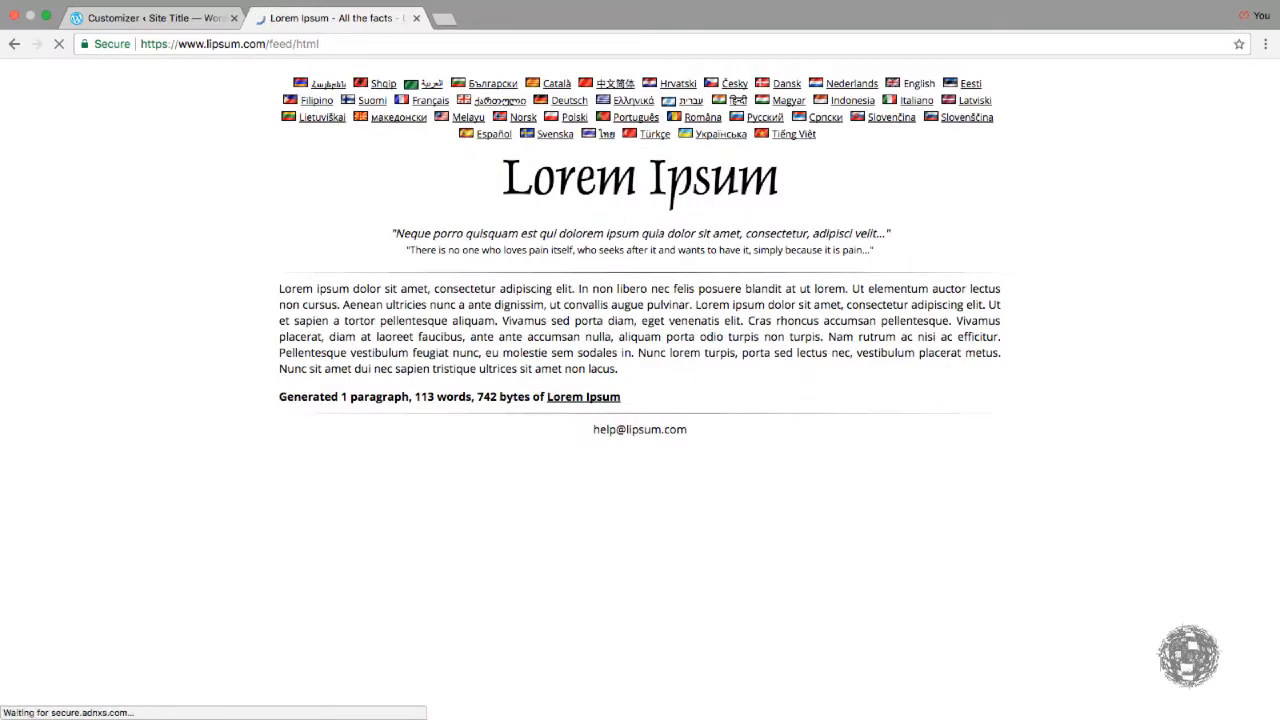
{"action": "left_click_drag", "start_coordinate": [277, 289], "coordinate": [300, 305]}
{"action": "left_click", "coordinate": [277, 305]}
{"action": "left_click_drag", "start_coordinate": [273, 373], "coordinate": [333, 389]}
{"action": "key", "text": "super+c"}
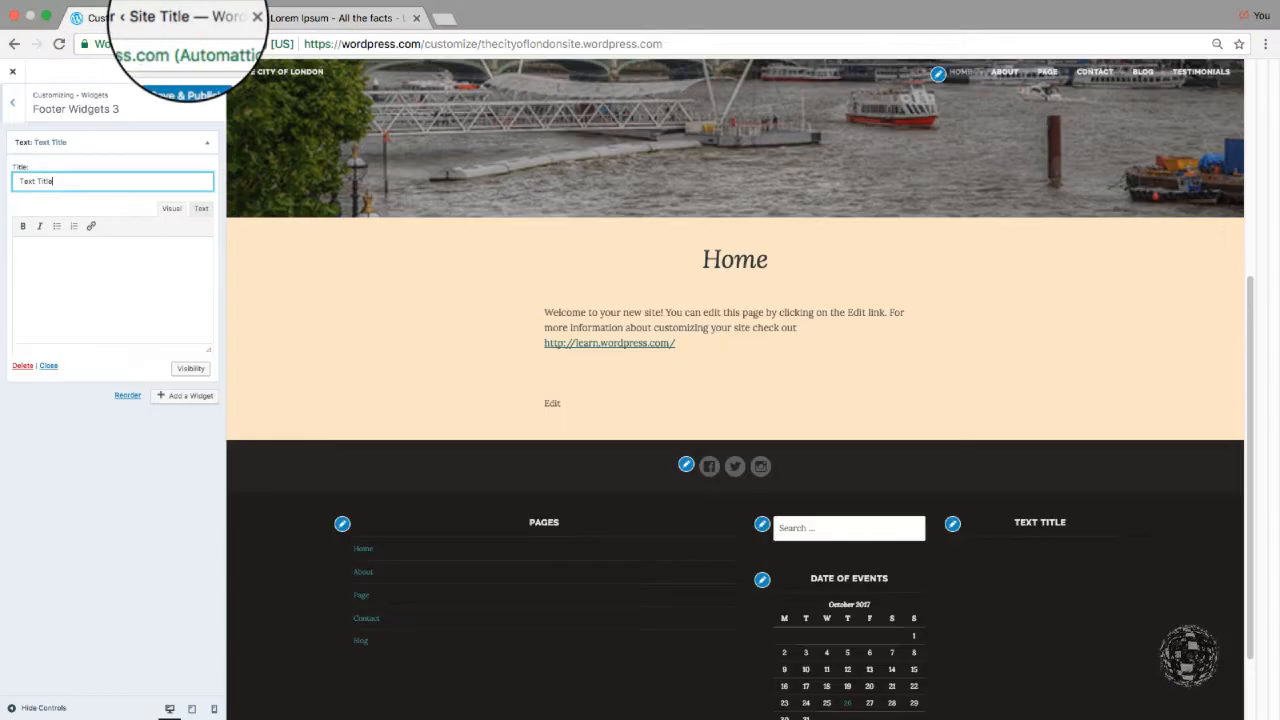
{"action": "left_click", "coordinate": [126, 312]}
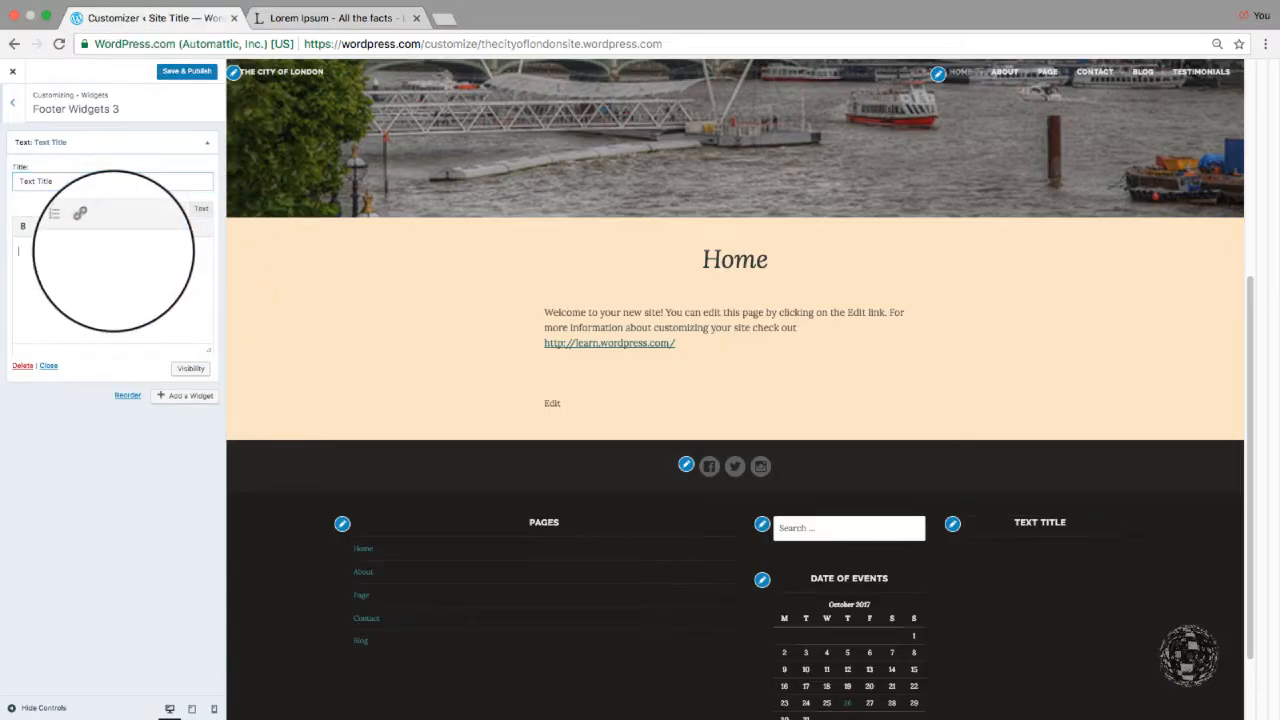
{"action": "key", "text": "super+v"}
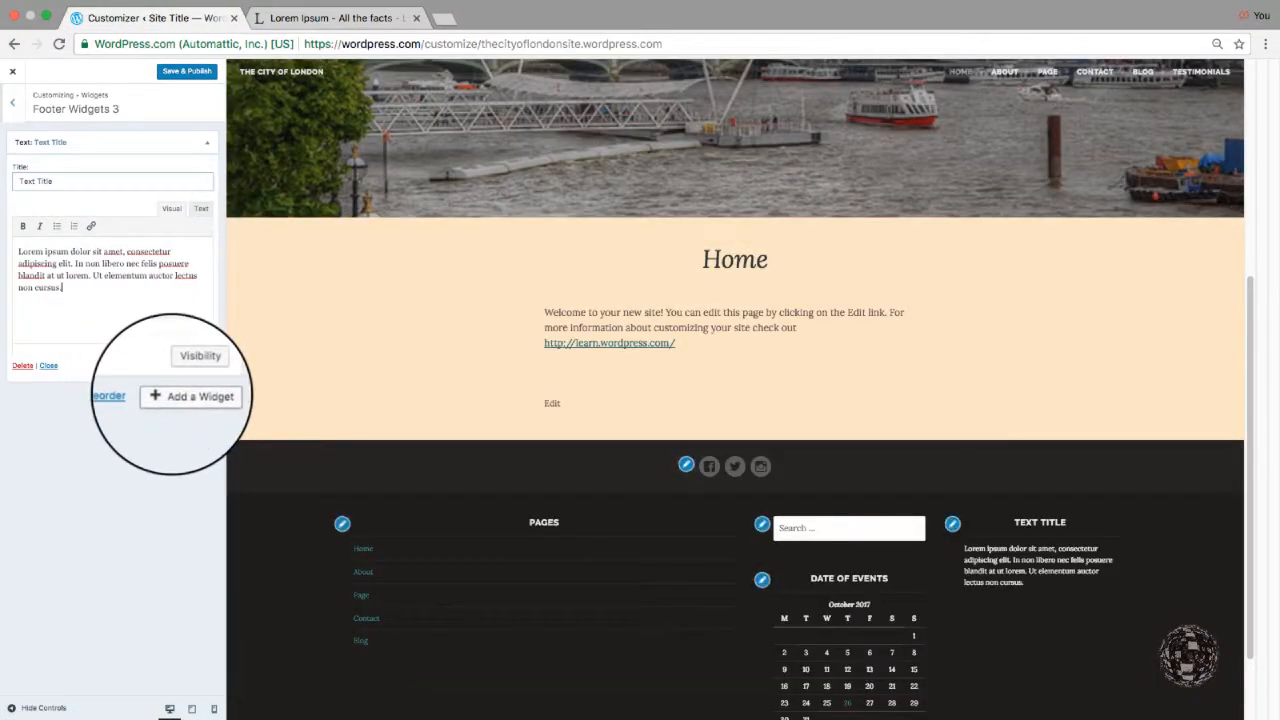
Check the footer layout in the Word wireframe and add a Contact Info & Map widget to Footer Widgets 3
{"action": "left_click", "coordinate": [171, 395]}
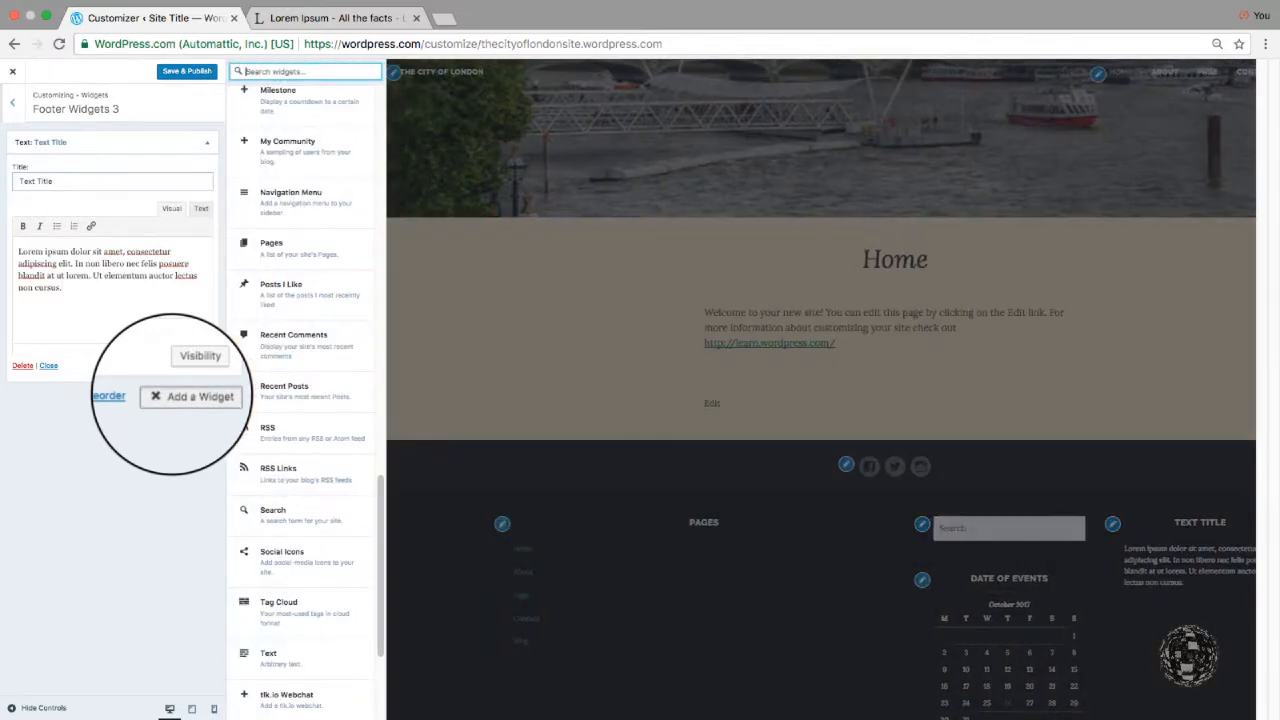
{"action": "key", "text": "super+Tab"}
{"action": "key", "text": "super+Tab"}
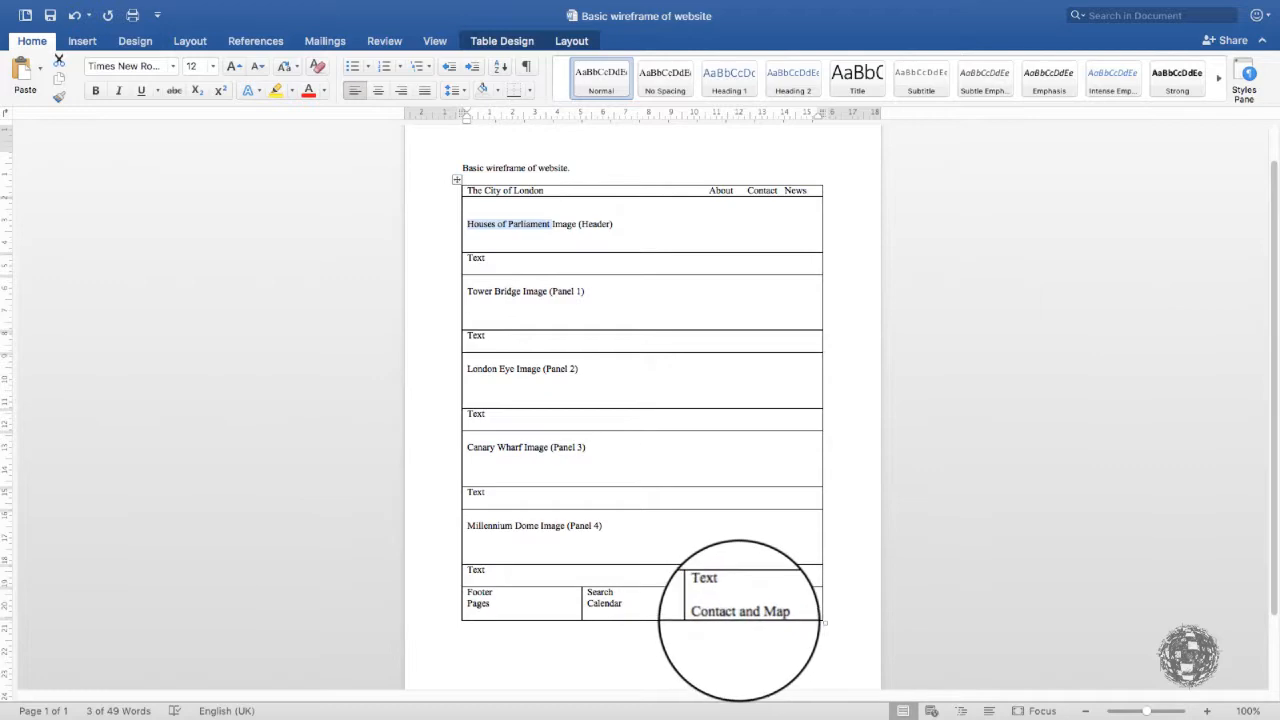
{"action": "key", "text": "super+Tab"}
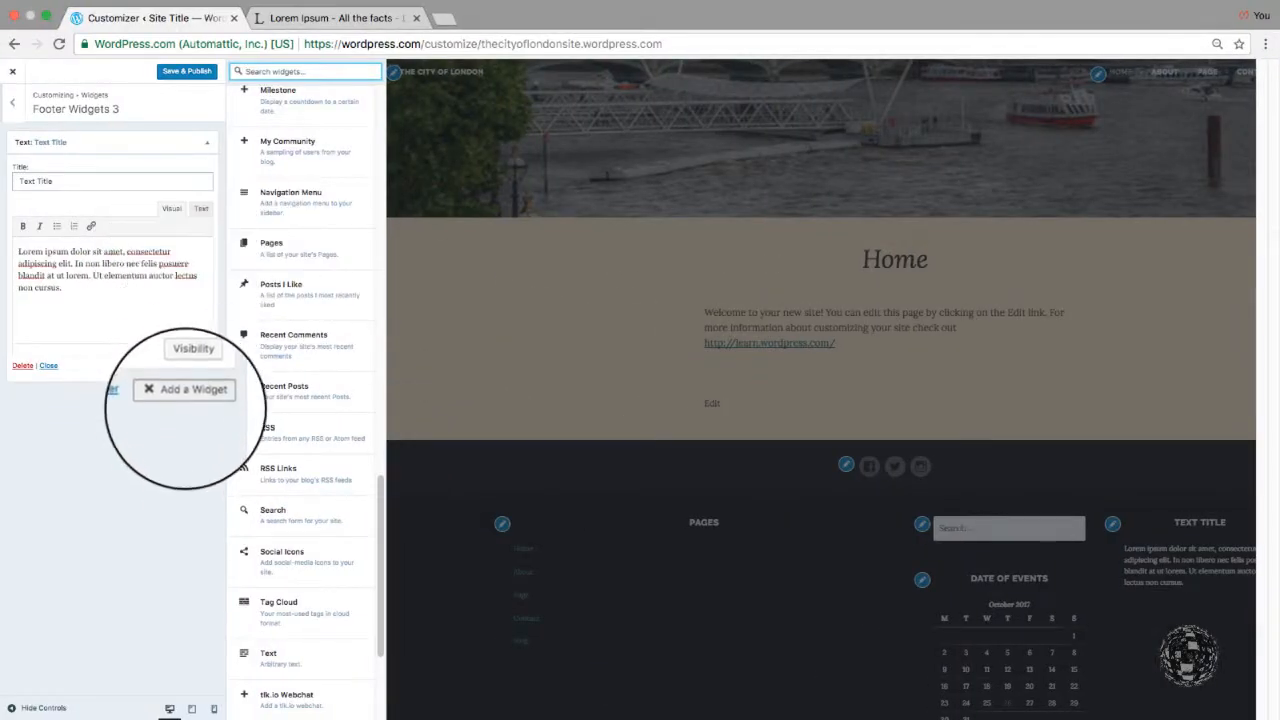
{"action": "scroll", "coordinate": [250, 370], "scroll_direction": "up", "scroll_amount": 10}
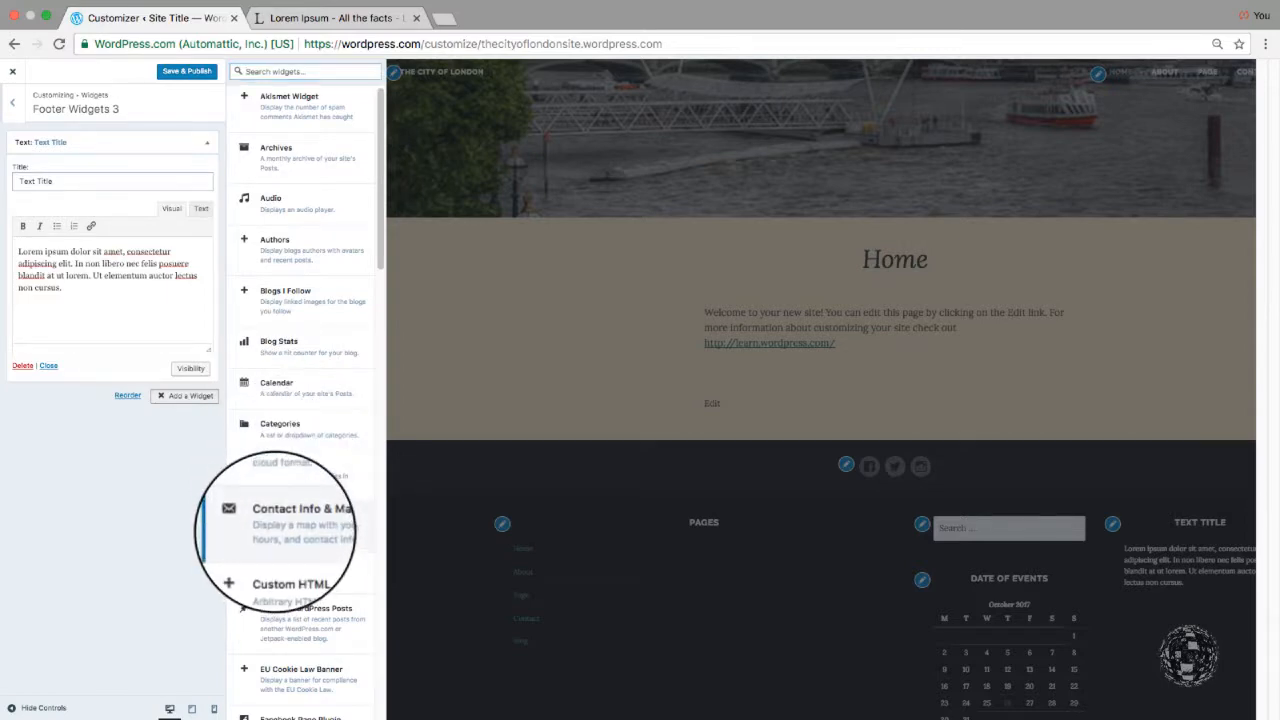
{"action": "left_click", "coordinate": [290, 522]}
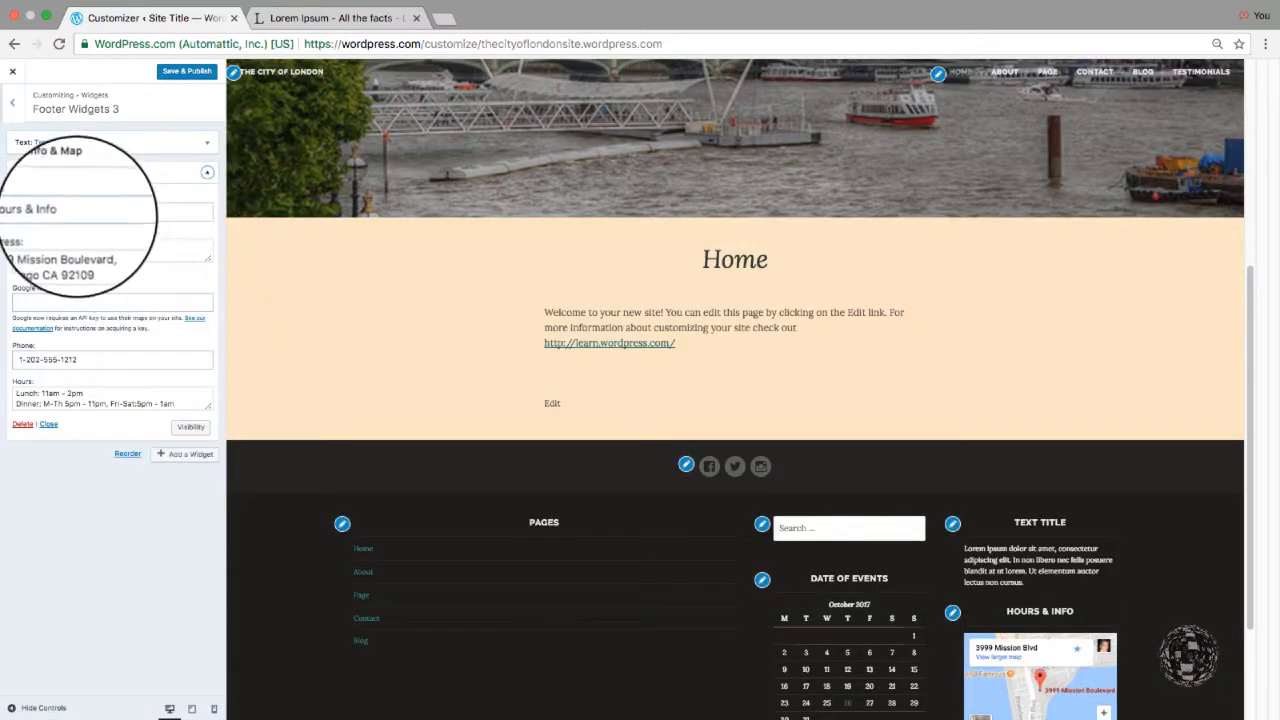
Title the Contact Info & Map widget "Location" and set its address to London
{"action": "left_click_drag", "start_coordinate": [69, 212], "coordinate": [4, 217]}
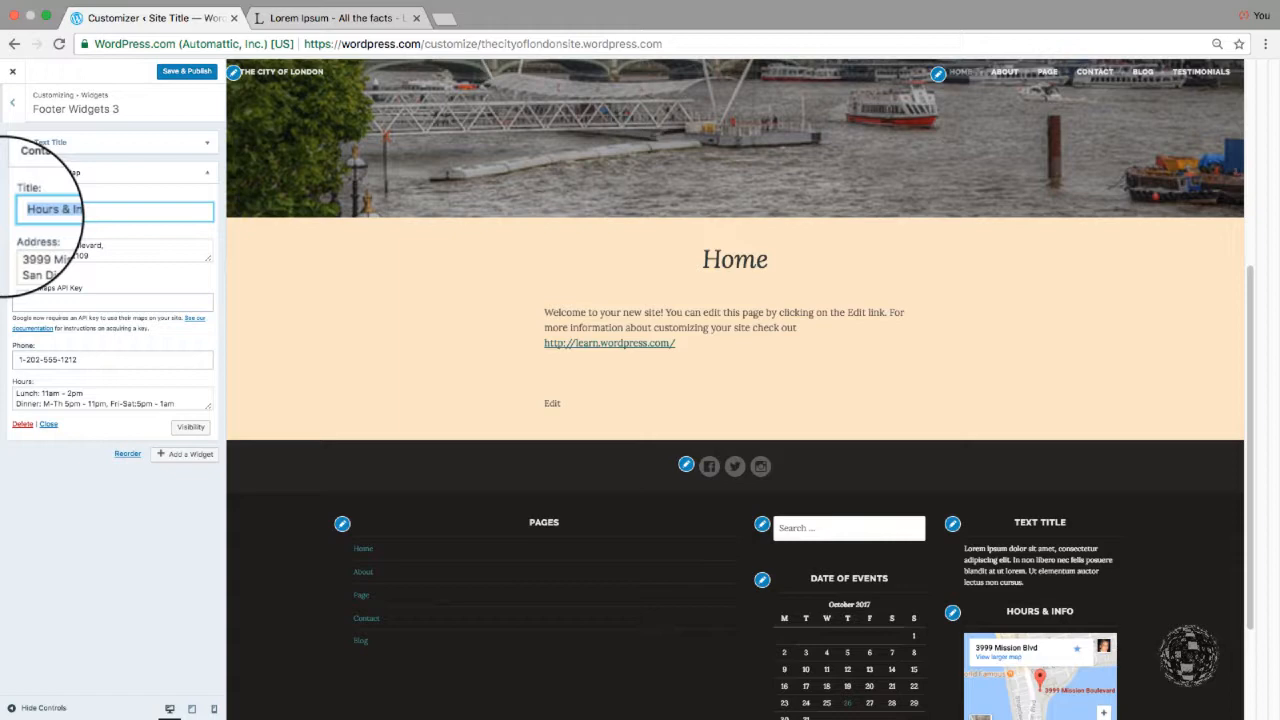
{"action": "type", "text": "Location"}
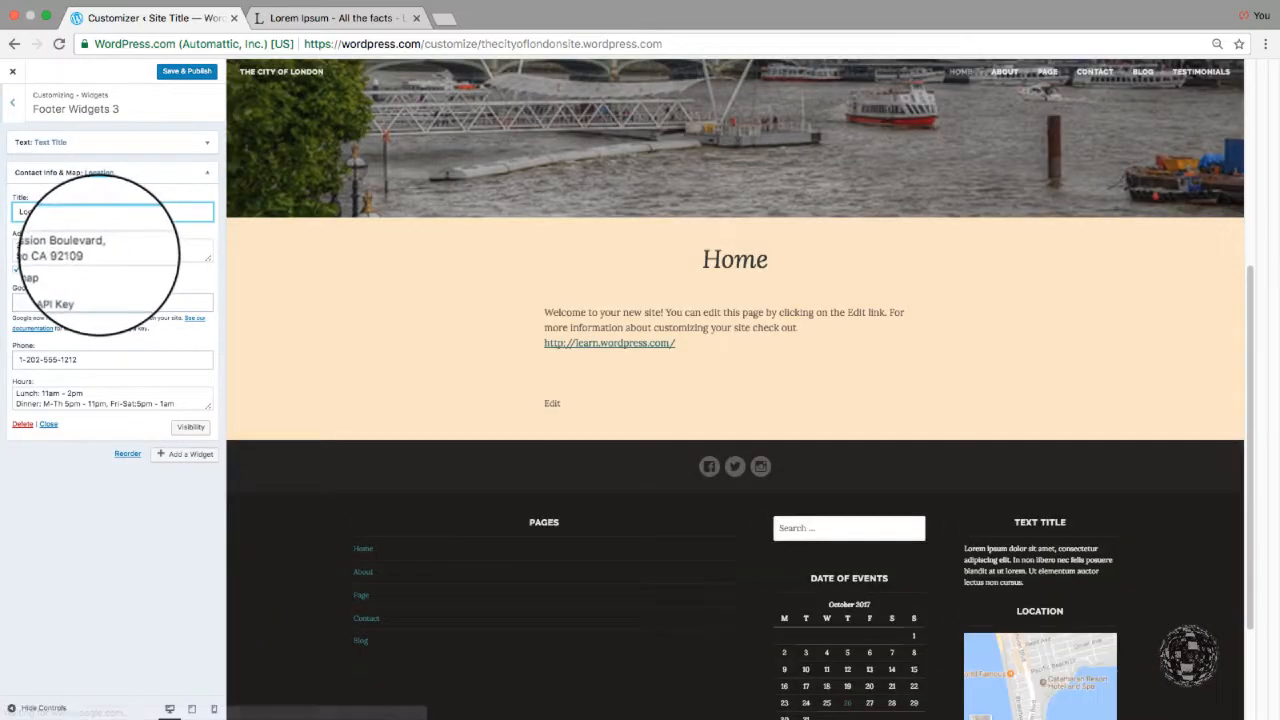
{"action": "left_click_drag", "start_coordinate": [90, 256], "coordinate": [2, 243]}
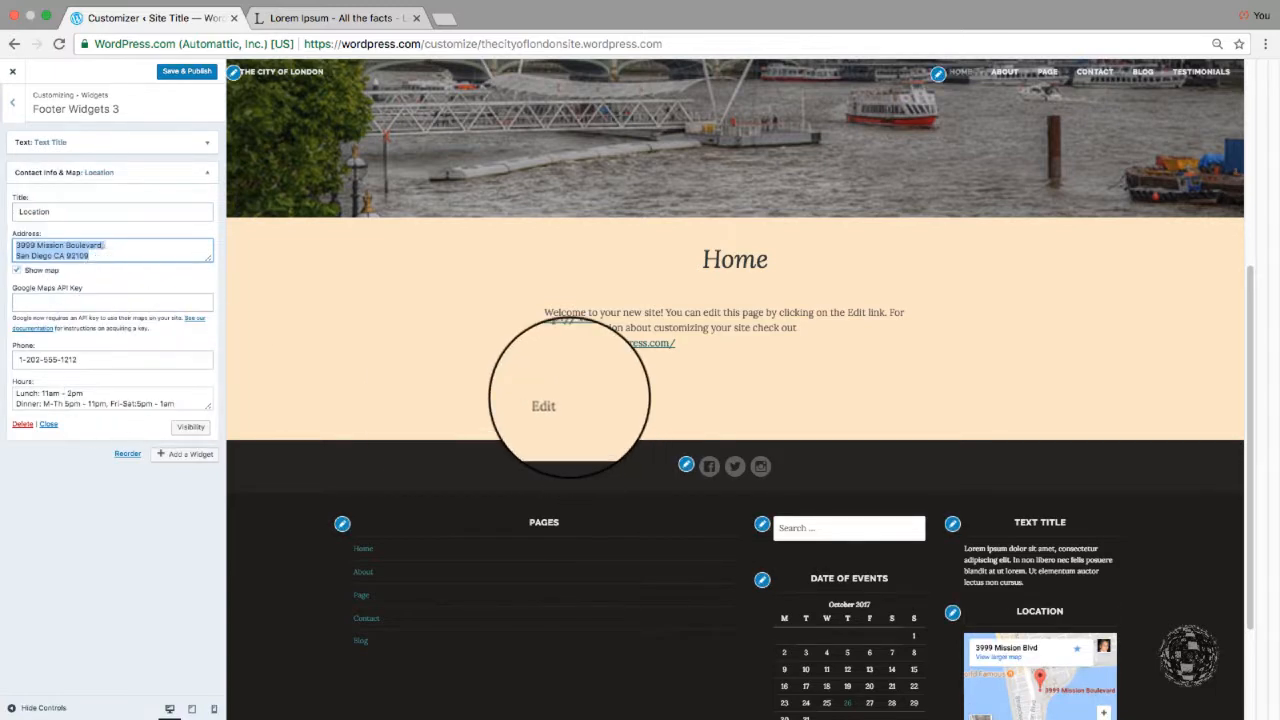
{"action": "scroll", "coordinate": [530, 410], "scroll_direction": "down", "scroll_amount": 3}
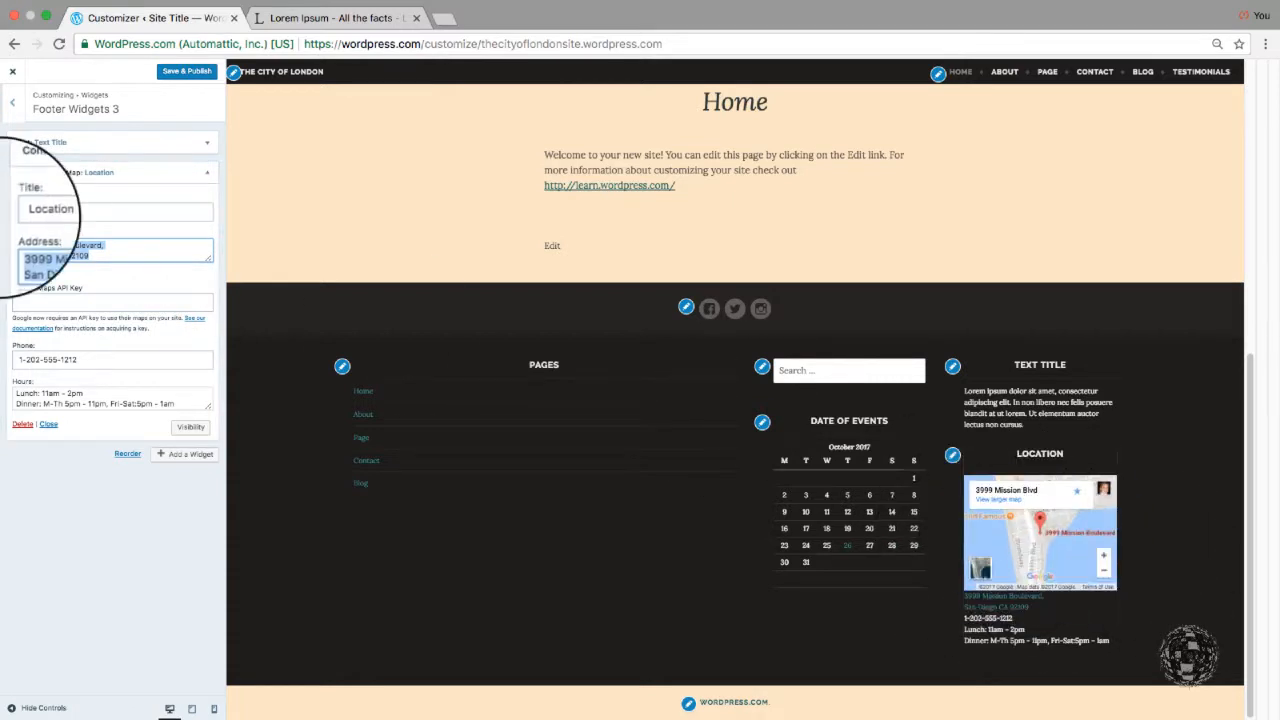
{"action": "type", "text": "London"}
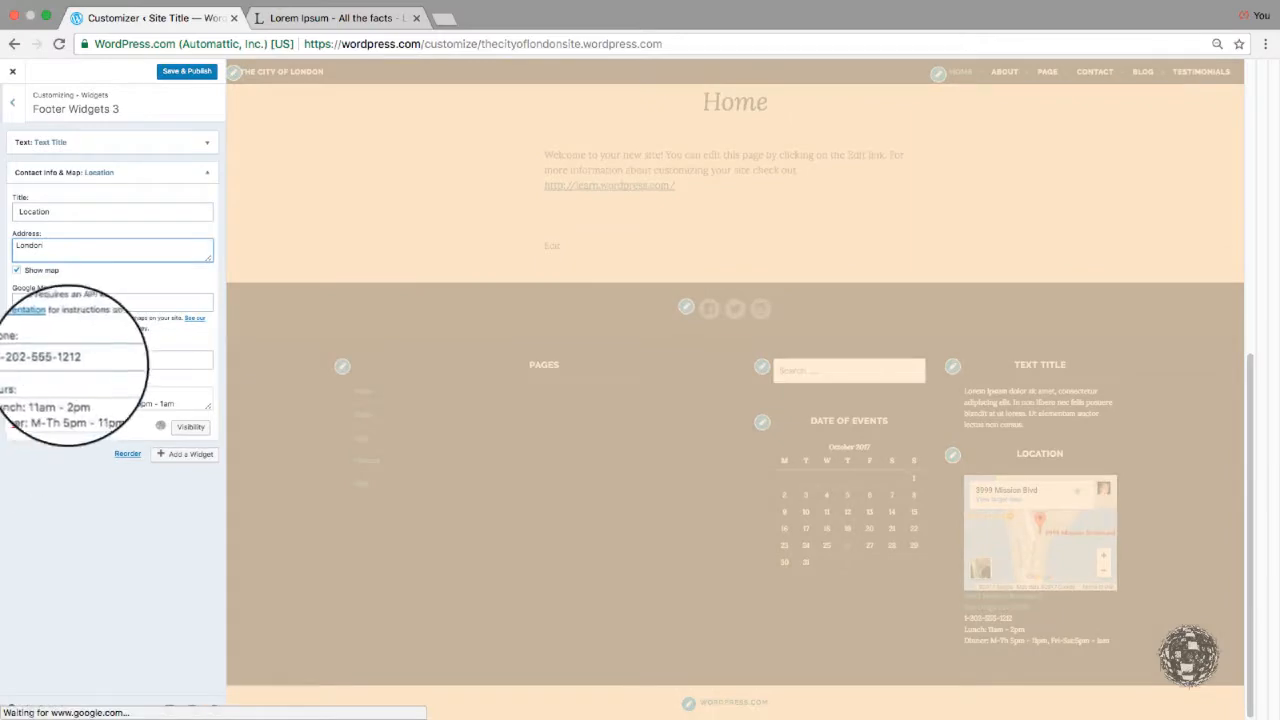
Clear the phone number and the opening hours from the Contact Info & Map widget
{"action": "left_click", "coordinate": [82, 358]}
{"action": "triple_click", "coordinate": [82, 358]}
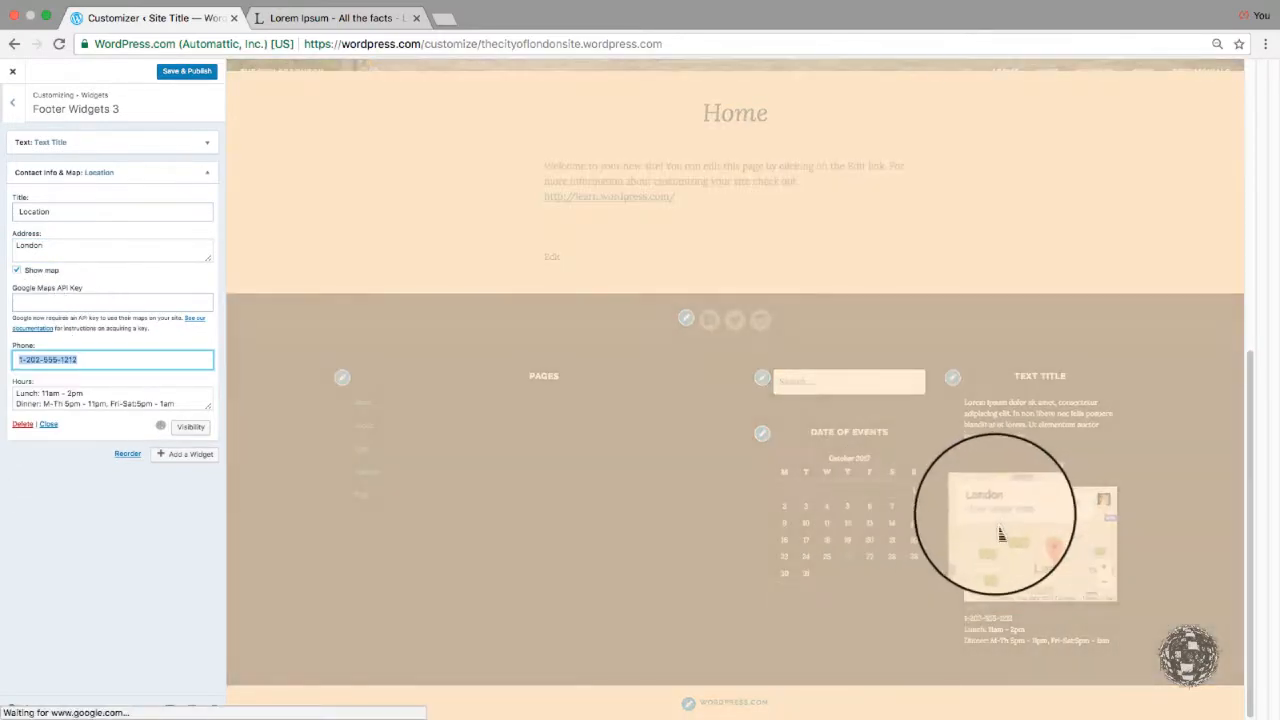
{"action": "key", "text": "BackSpace"}
{"action": "left_click", "coordinate": [181, 400]}
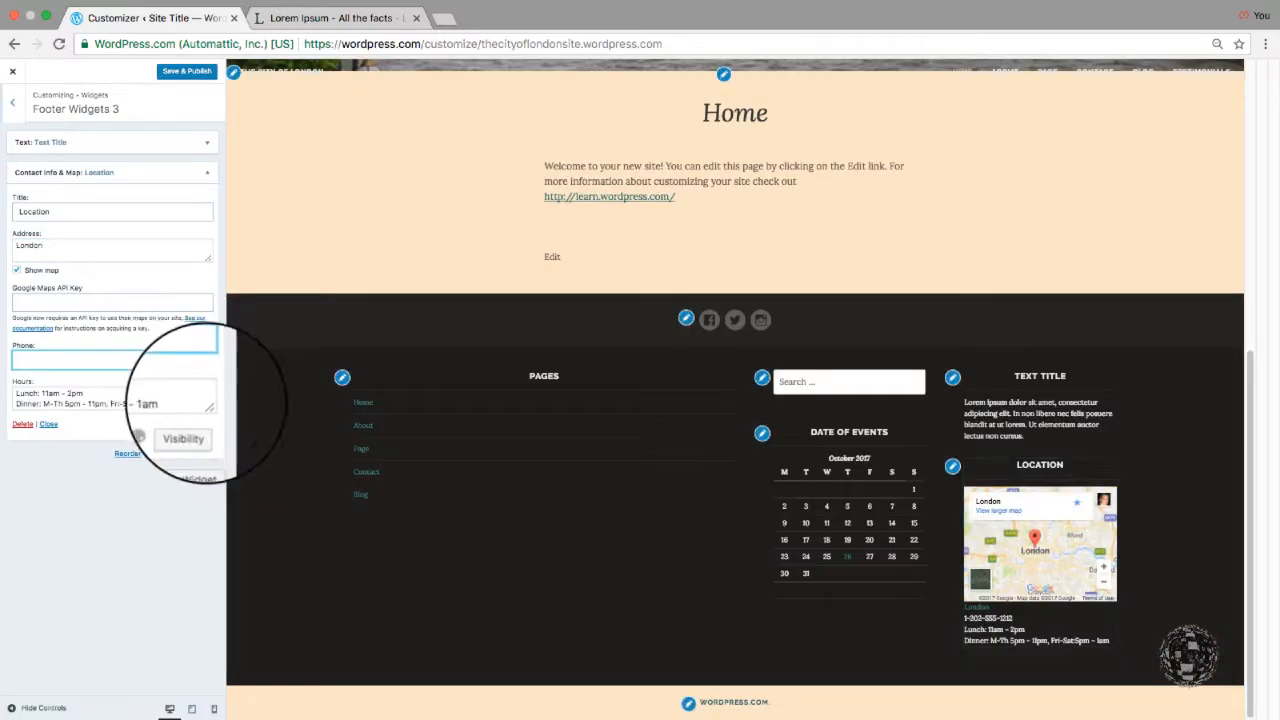
{"action": "left_click_drag", "start_coordinate": [172, 405], "coordinate": [24, 372]}
{"action": "key", "text": "BackSpace"}
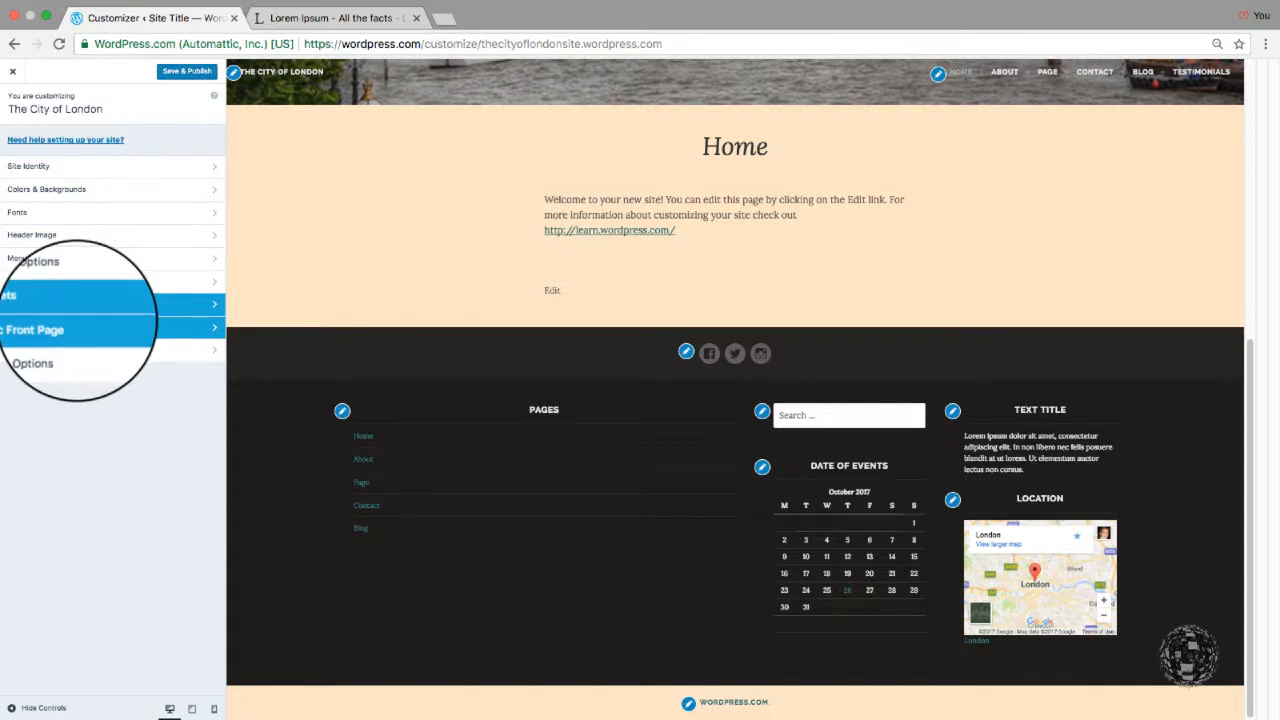
Check the Static Front Page settings and open the General section of the theme options
{"action": "left_click", "coordinate": [78, 318]}
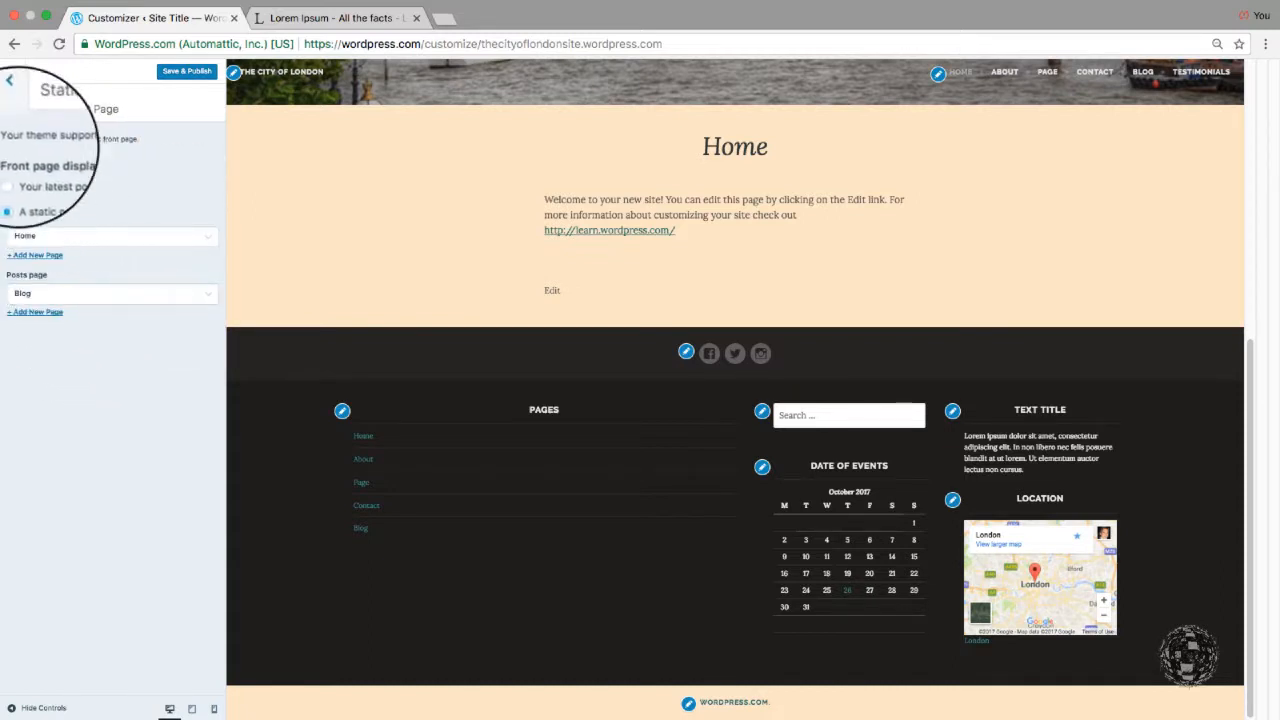
{"action": "left_click", "coordinate": [12, 101]}
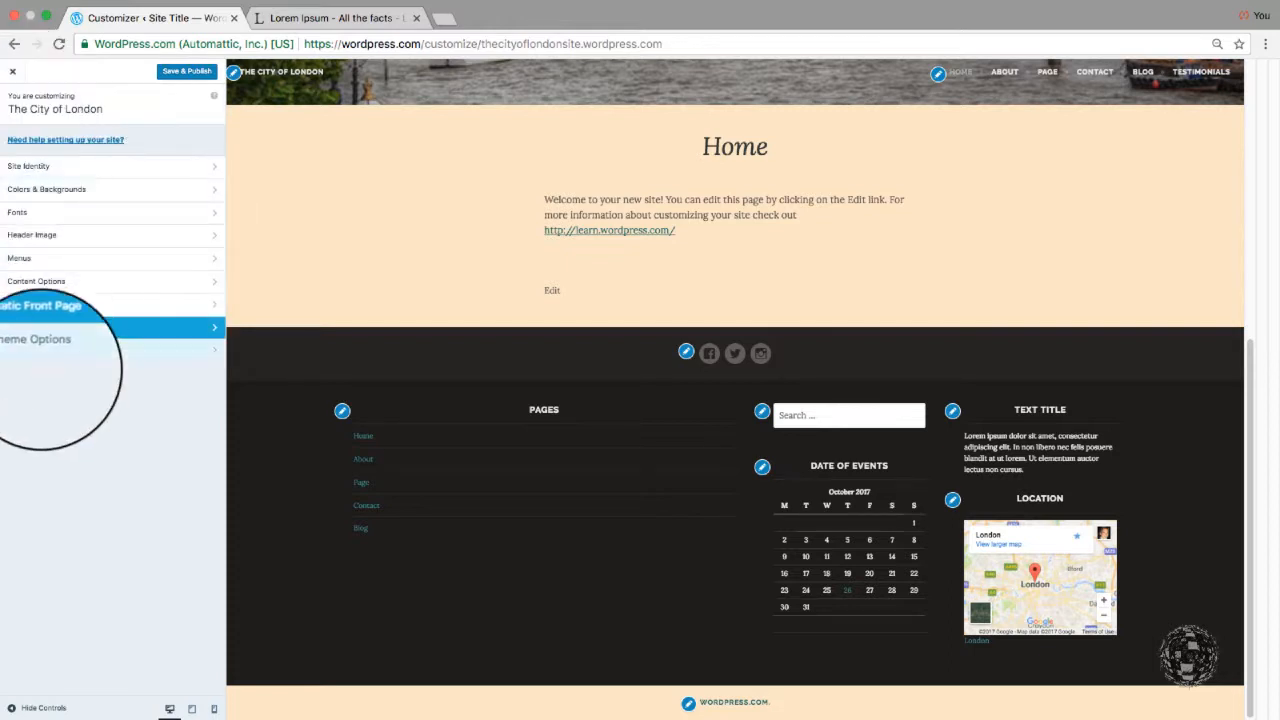
{"action": "left_click", "coordinate": [60, 346]}
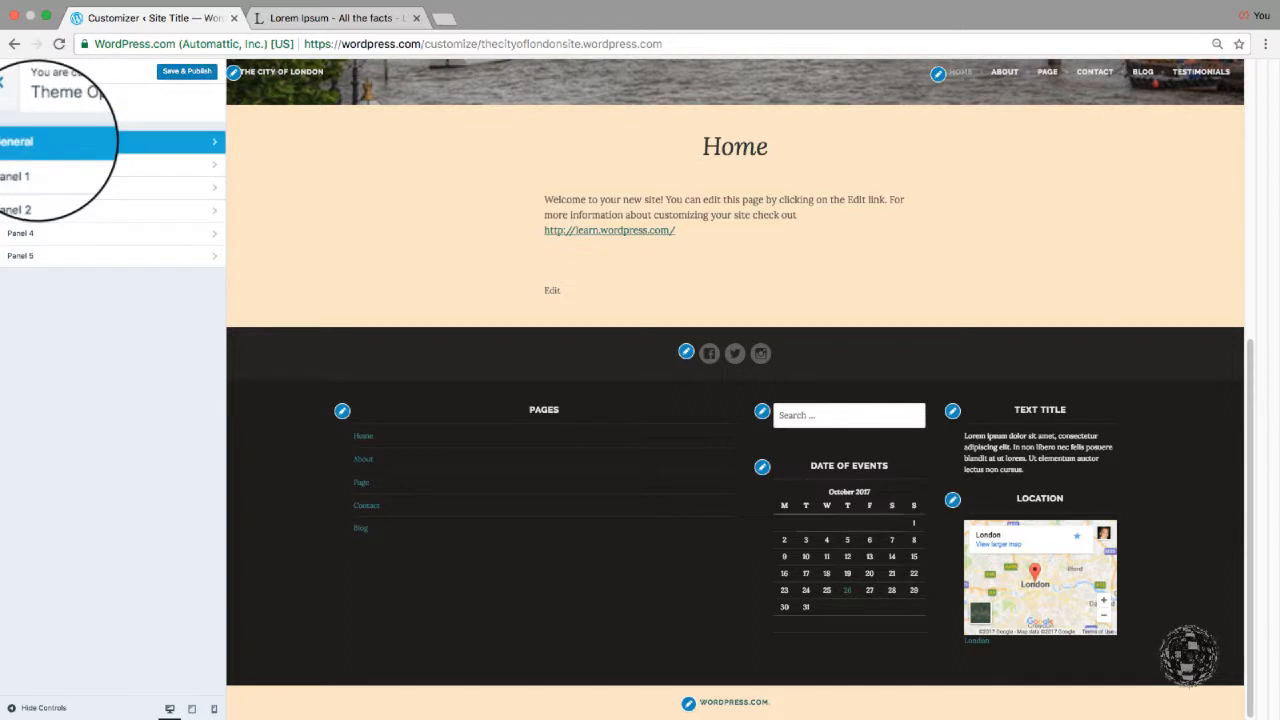
{"action": "left_click", "coordinate": [40, 141]}
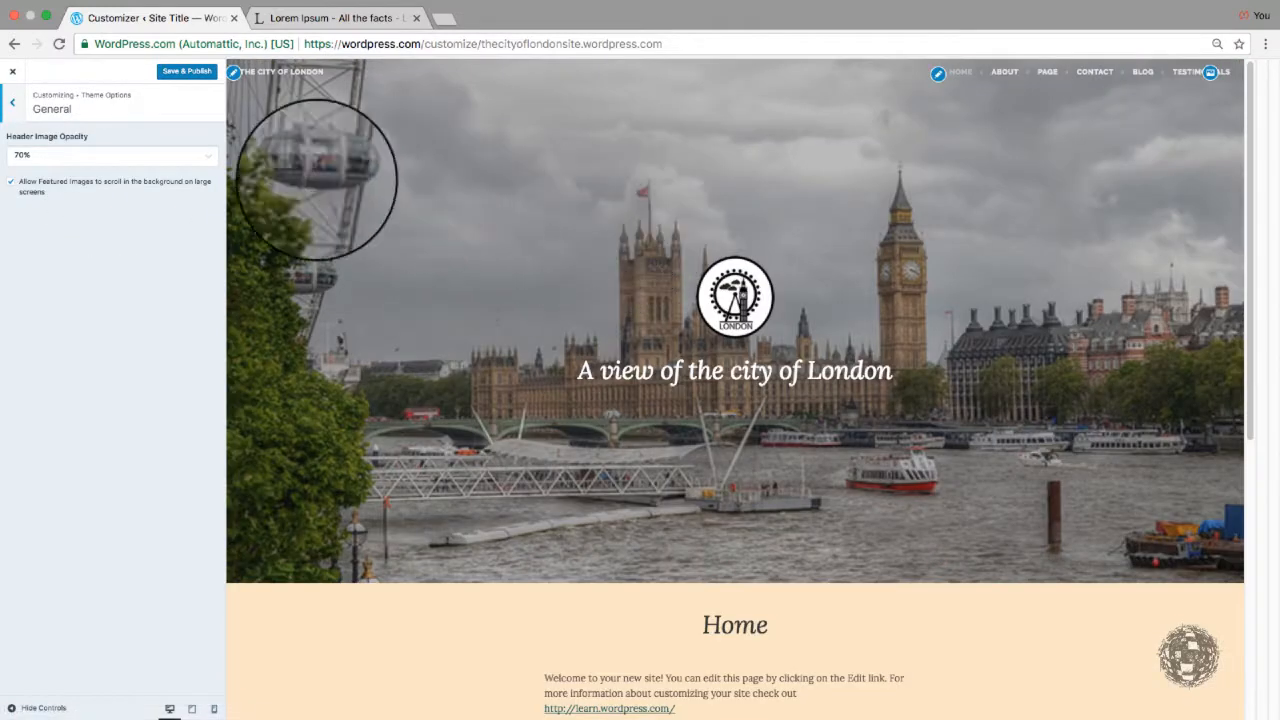
Try the header image opacity at 100% and at 20%
{"action": "left_click", "coordinate": [197, 155]}
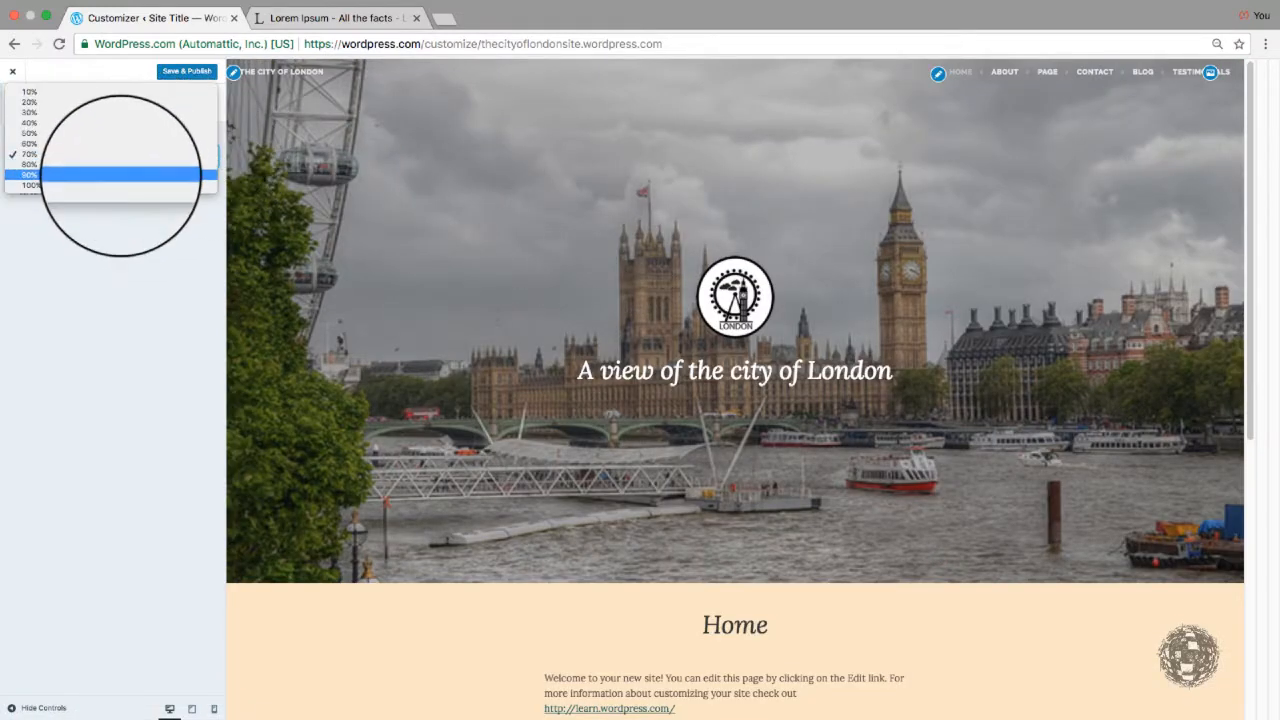
{"action": "left_click", "coordinate": [120, 185]}
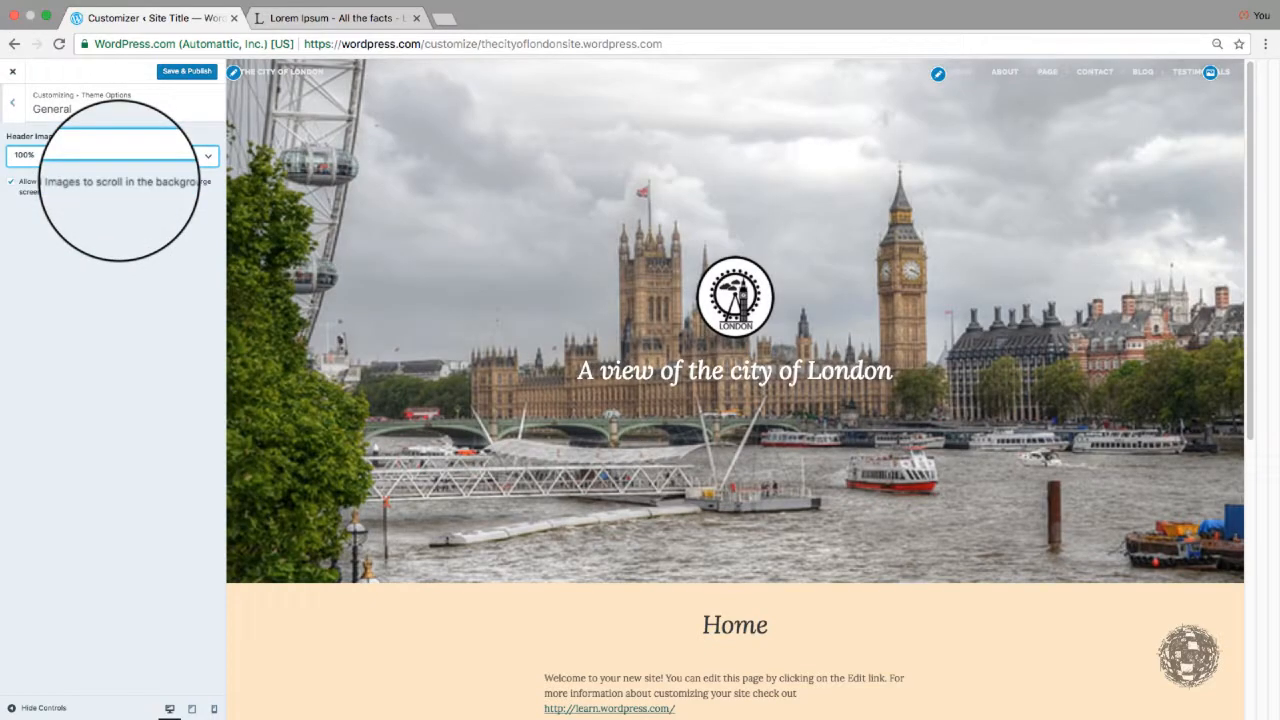
{"action": "left_click", "coordinate": [114, 156]}
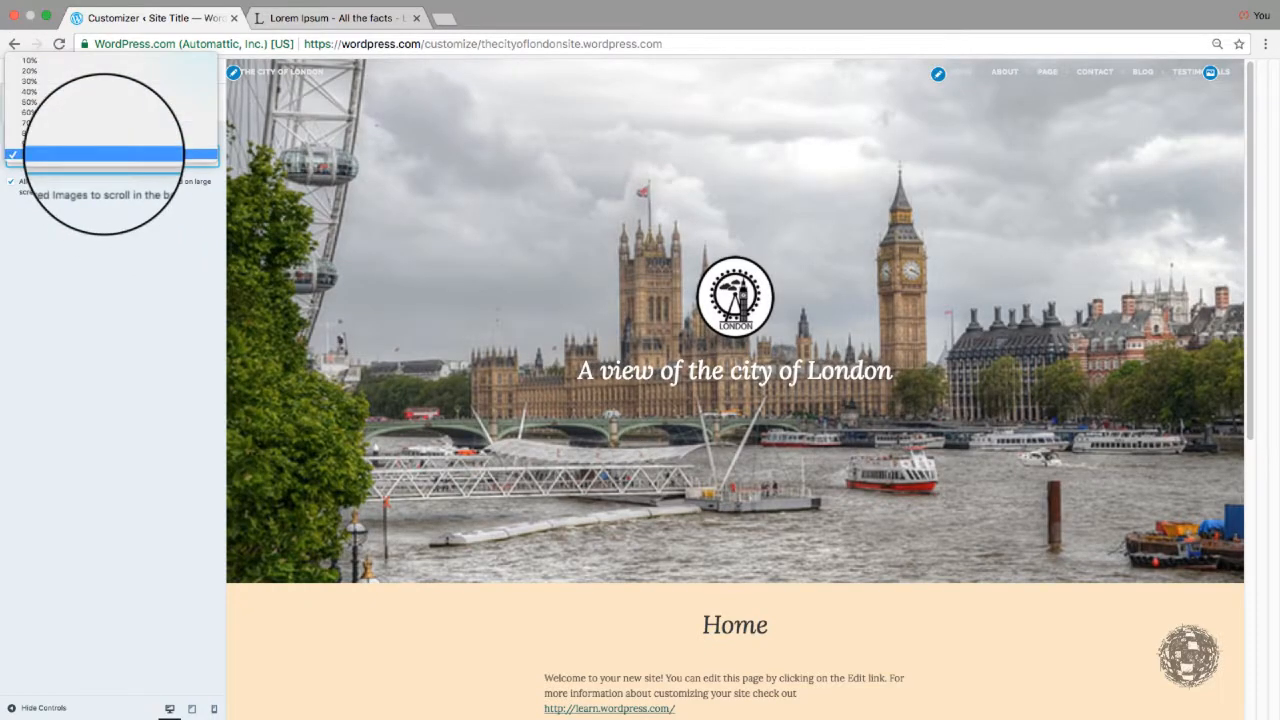
{"action": "left_click", "coordinate": [60, 70]}
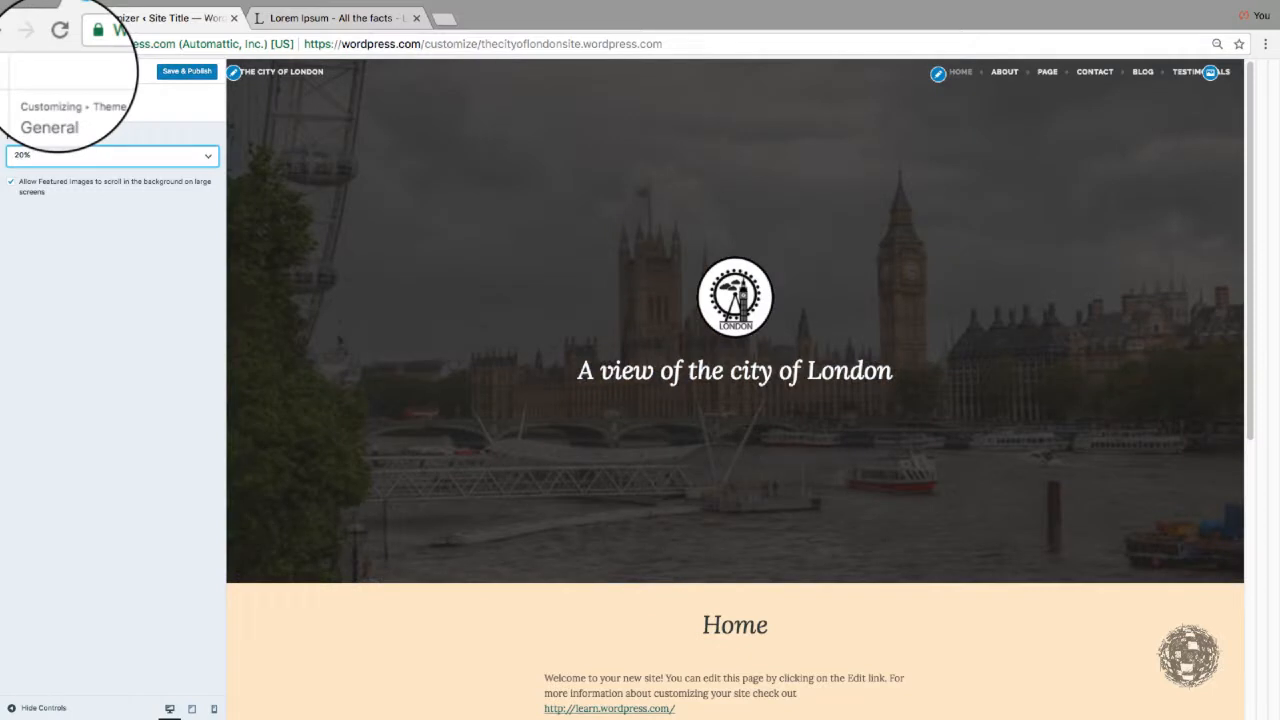
Set the header image opacity to 90%, save and publish the customization, and close the Customizer
{"action": "left_click", "coordinate": [200, 155]}
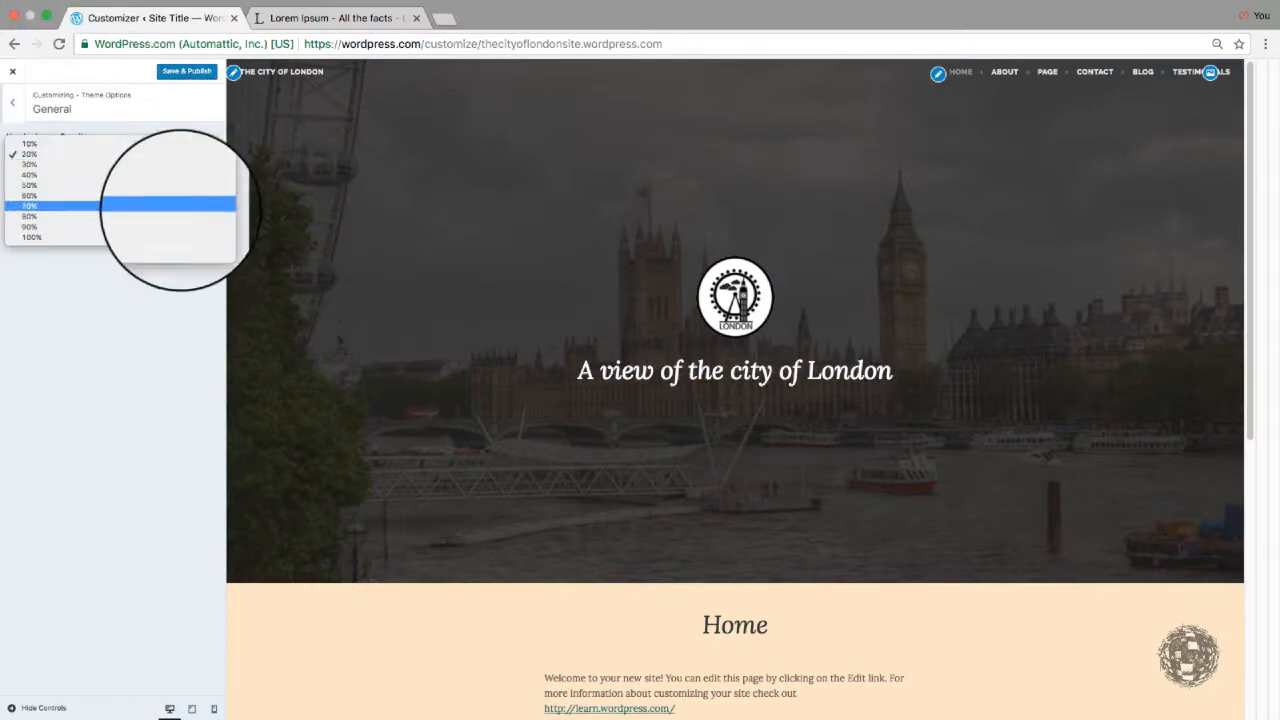
{"action": "left_click", "coordinate": [172, 227]}
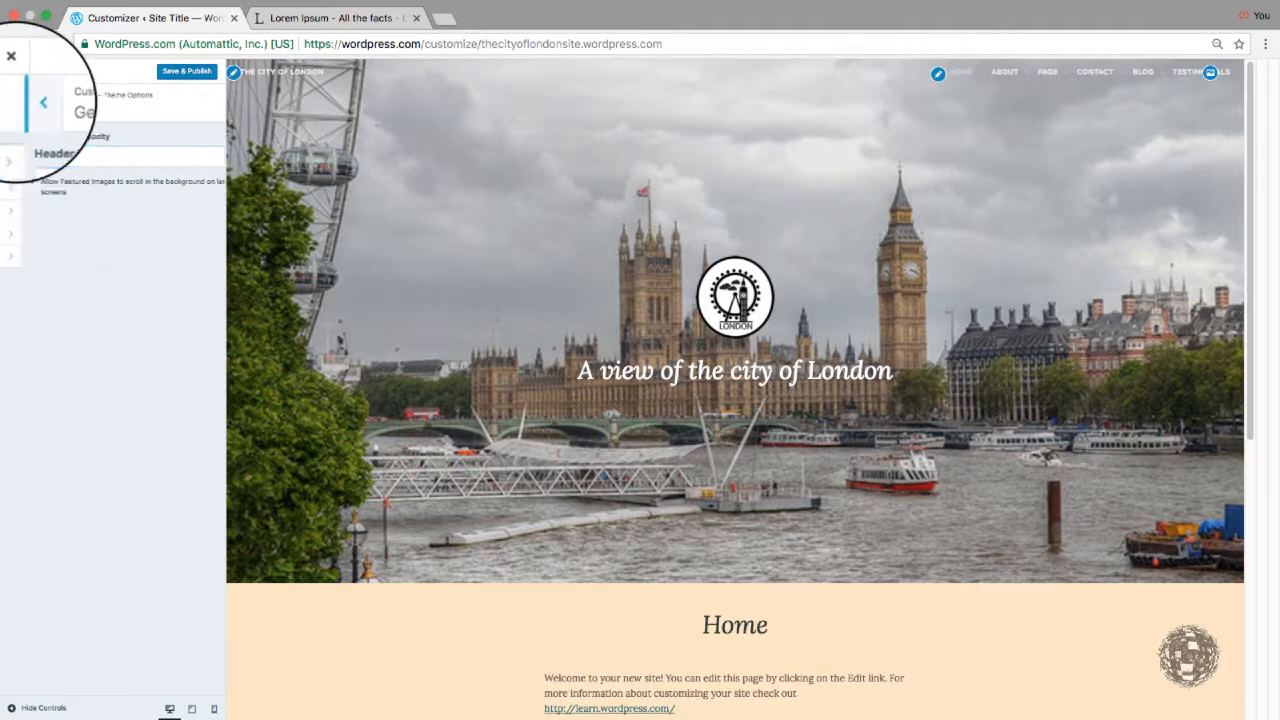
{"action": "left_click", "coordinate": [12, 102]}
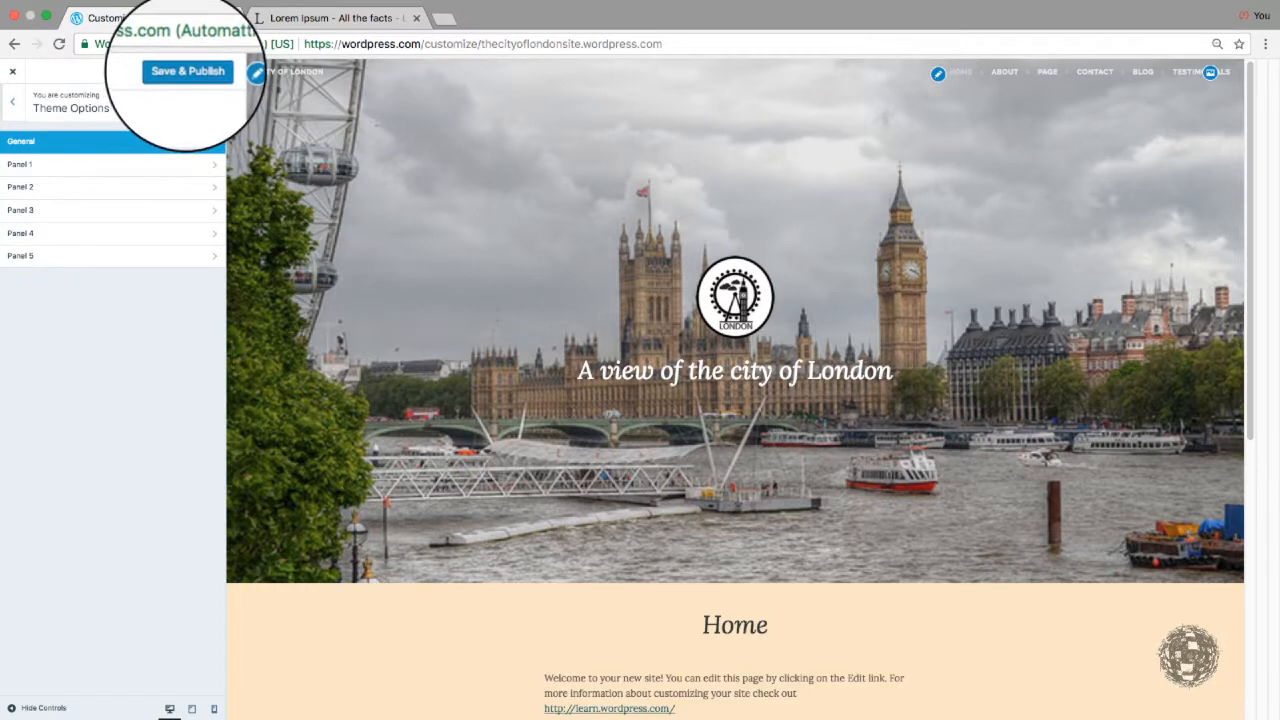
{"action": "left_click", "coordinate": [188, 72]}
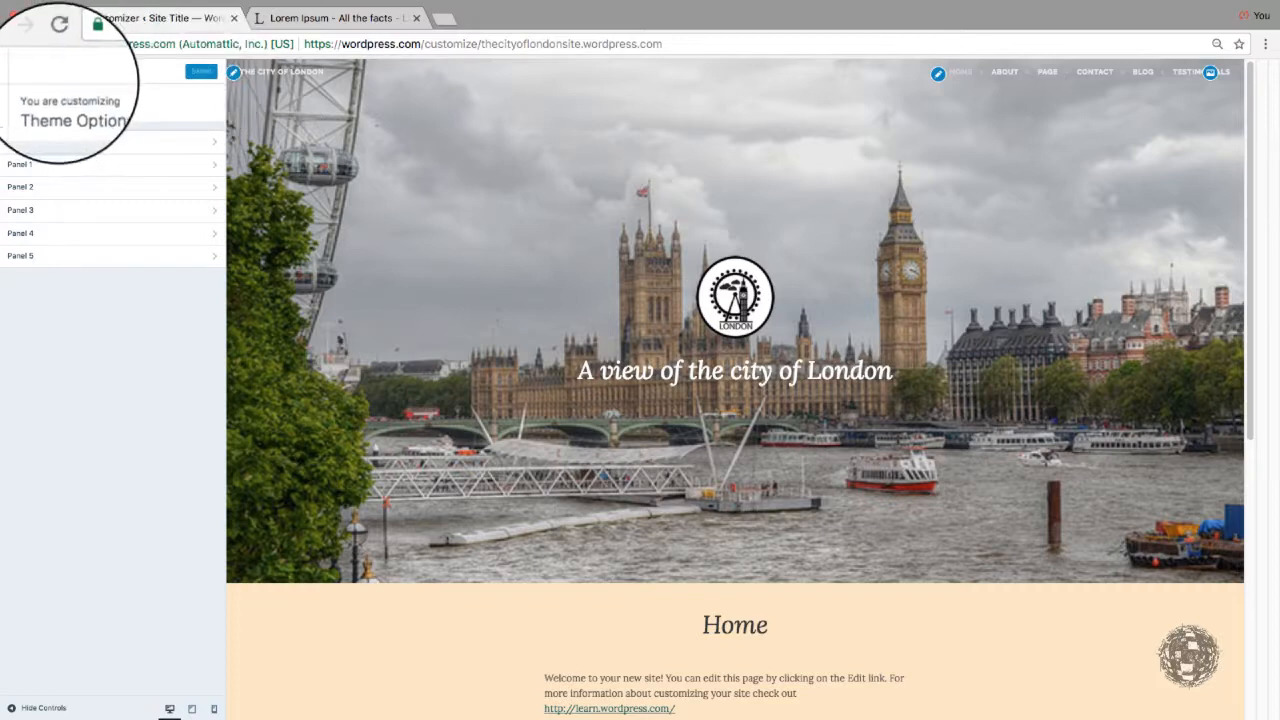
{"action": "left_click", "coordinate": [12, 65]}
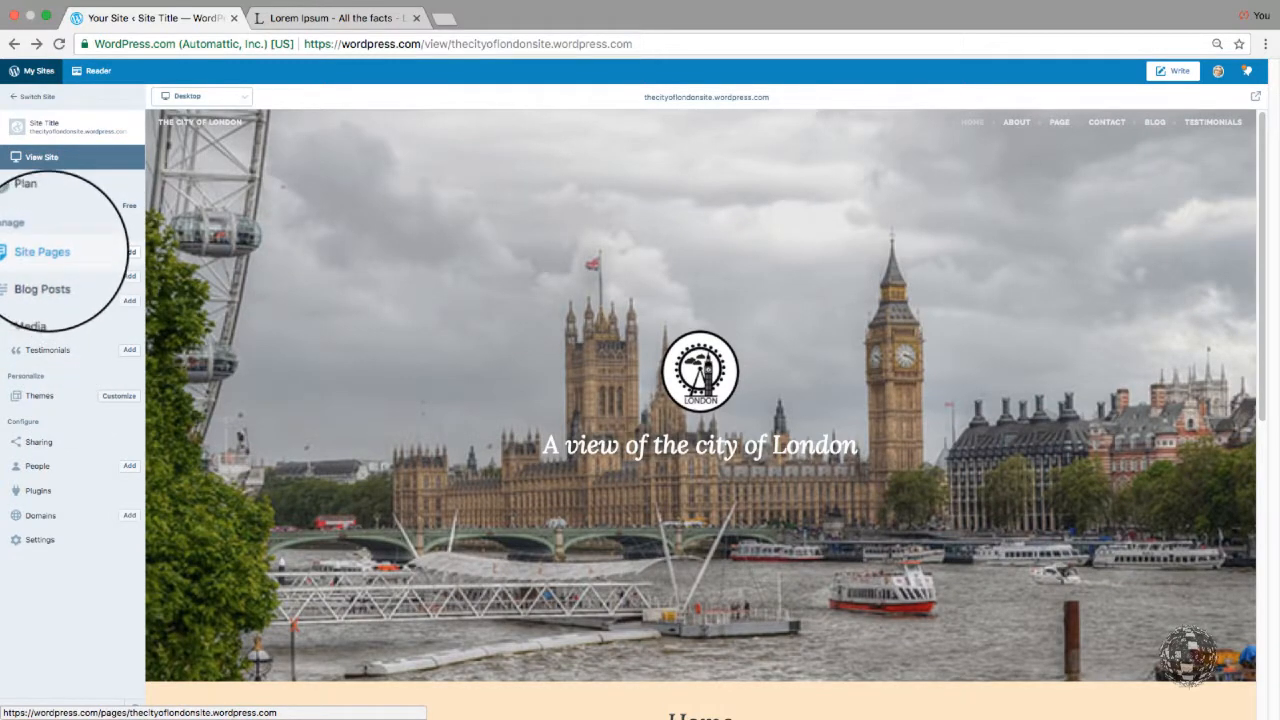
Check the page layout in the Word wireframe and open the Home page from the site pages for editing
{"action": "left_click", "coordinate": [60, 252]}
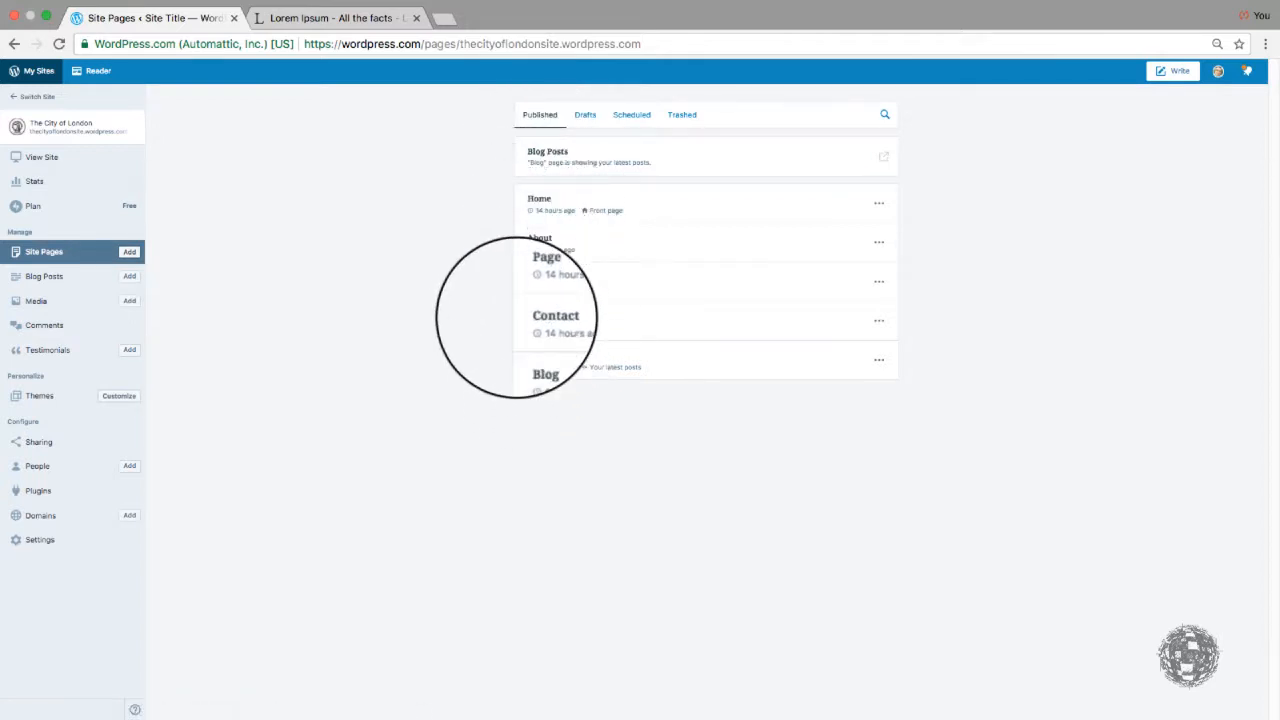
{"action": "key", "text": "super+Tab"}
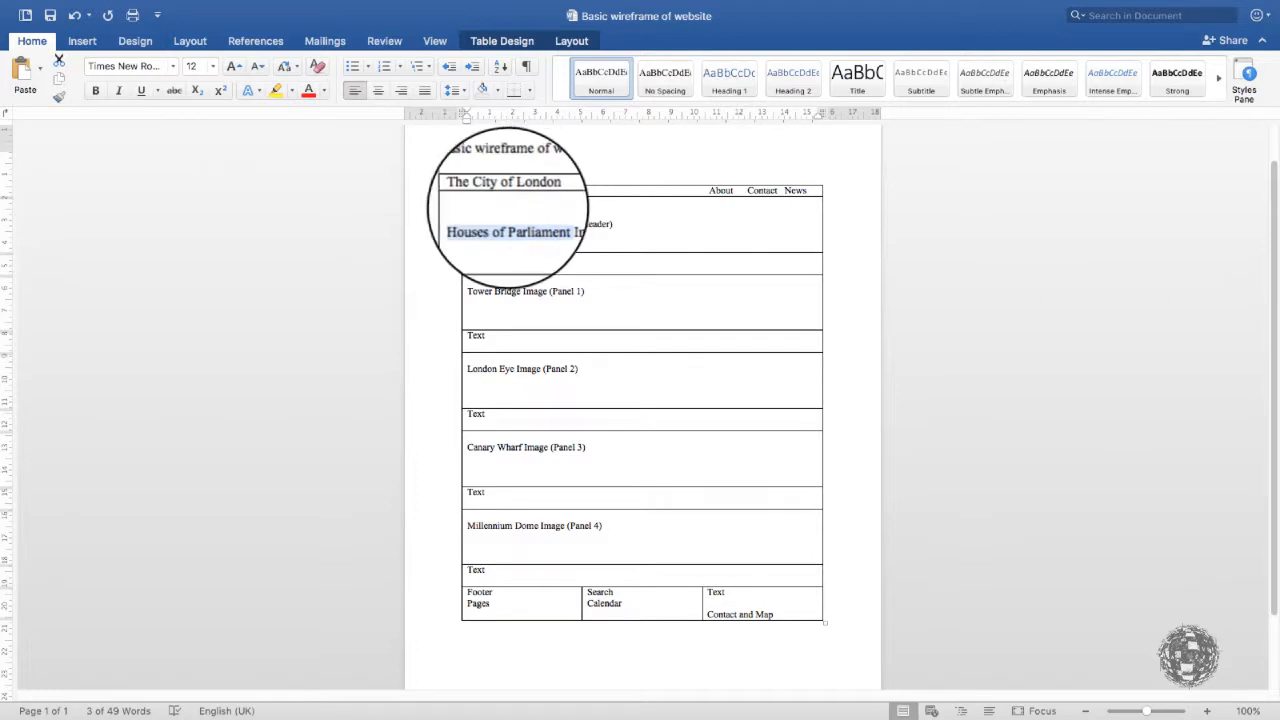
{"action": "key", "text": "super+Tab"}
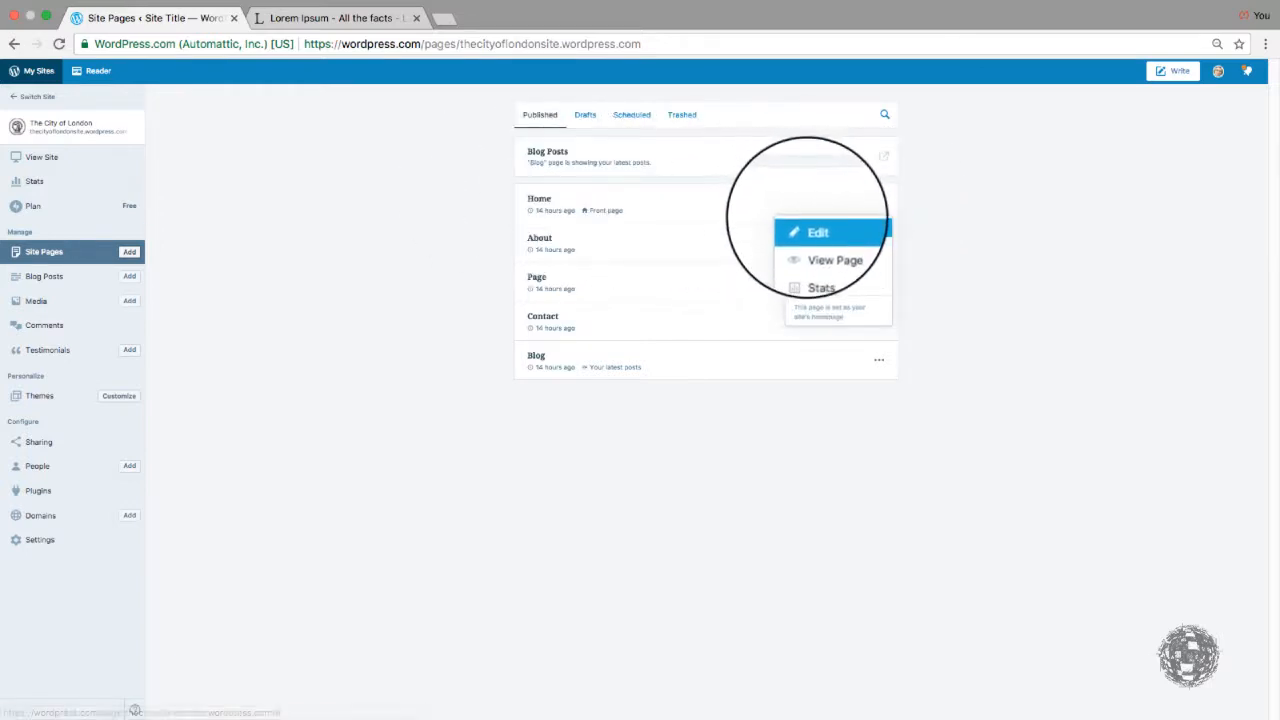
{"action": "left_click", "coordinate": [814, 229]}
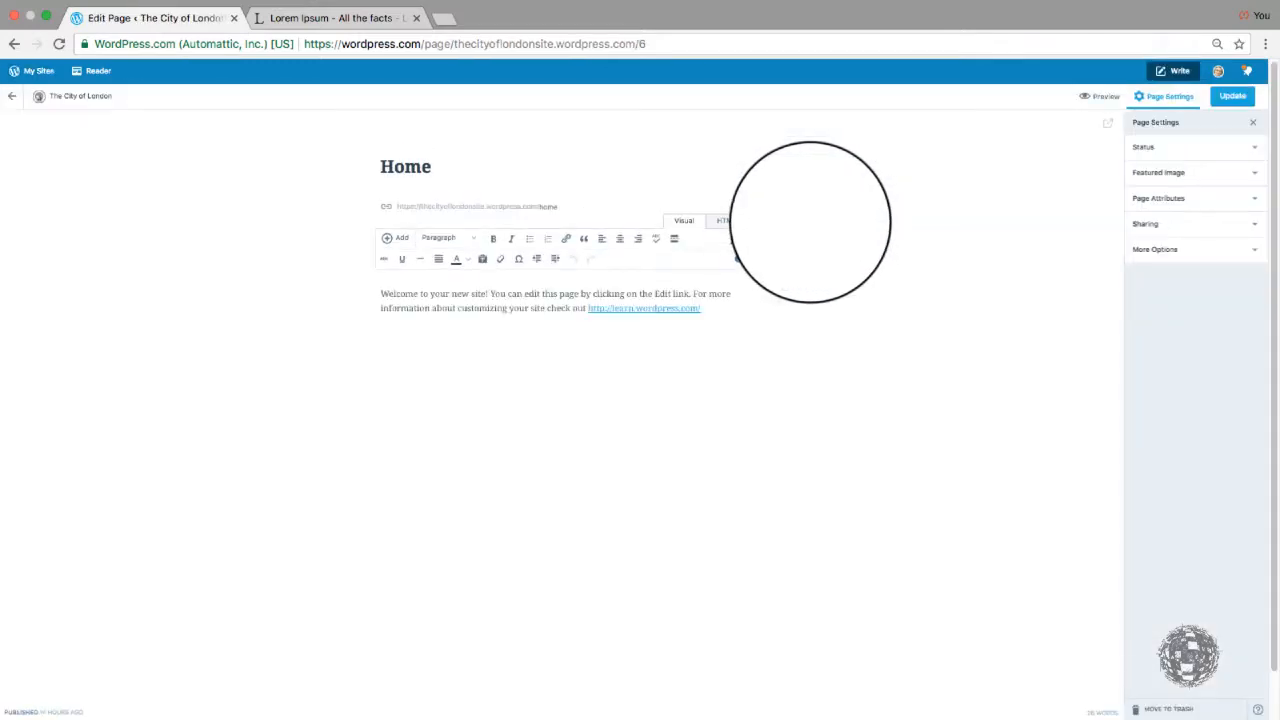
Replace the Home page's title with "The City of London" copied from the top row of the Word wireframe
{"action": "left_click", "coordinate": [431, 166]}
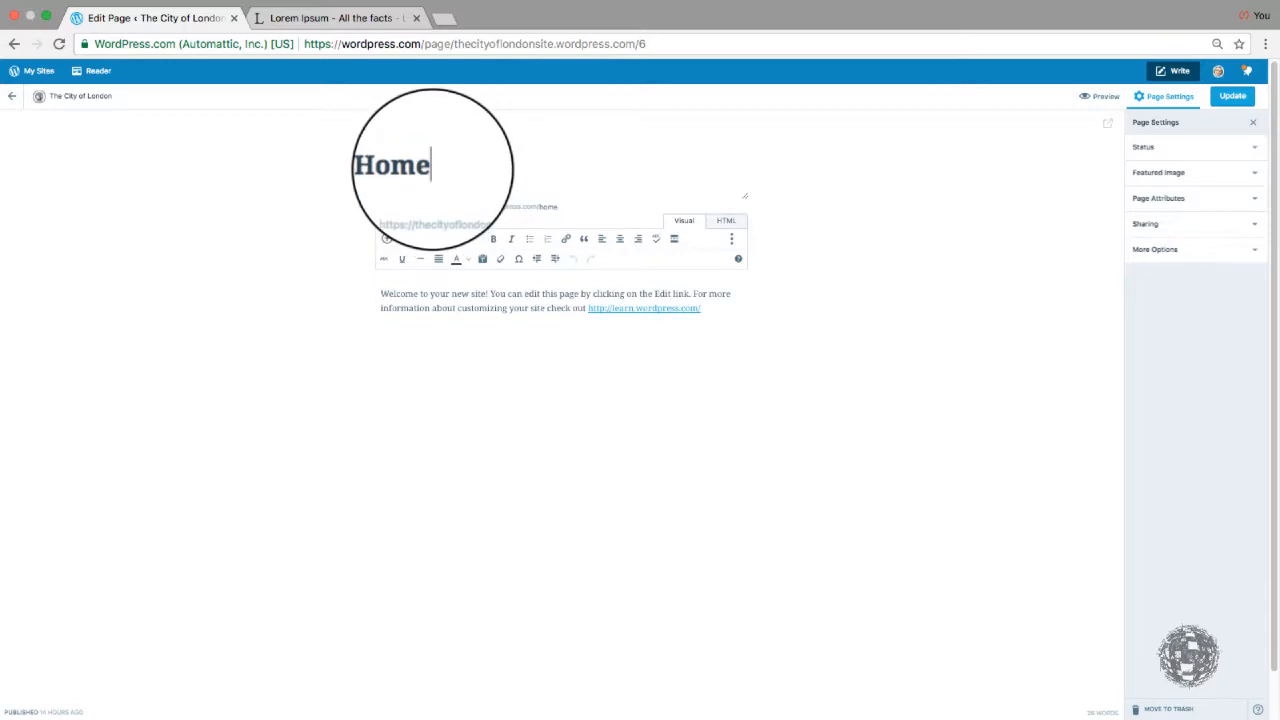
{"action": "left_click_drag", "start_coordinate": [432, 168], "coordinate": [363, 159]}
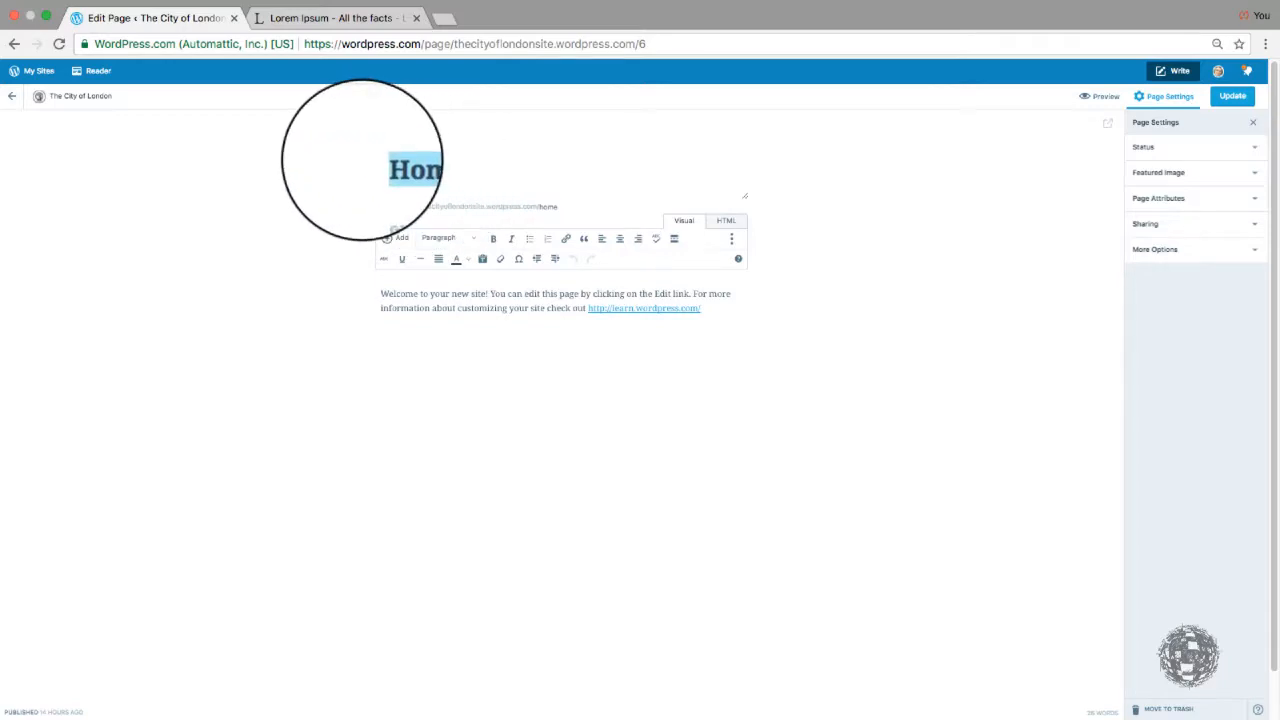
{"action": "key", "text": "BackSpace"}
{"action": "key", "text": "super+Tab"}
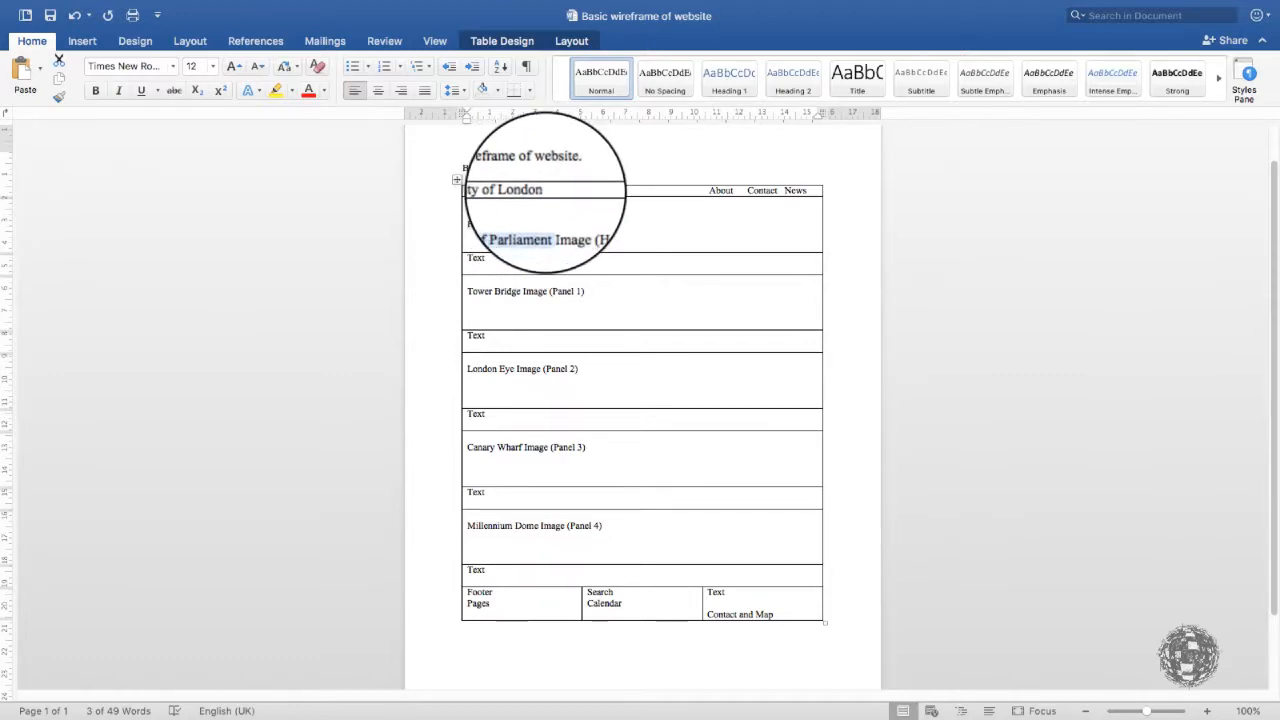
{"action": "left_click_drag", "start_coordinate": [545, 190], "coordinate": [475, 191]}
{"action": "key", "text": "ctrl+c"}
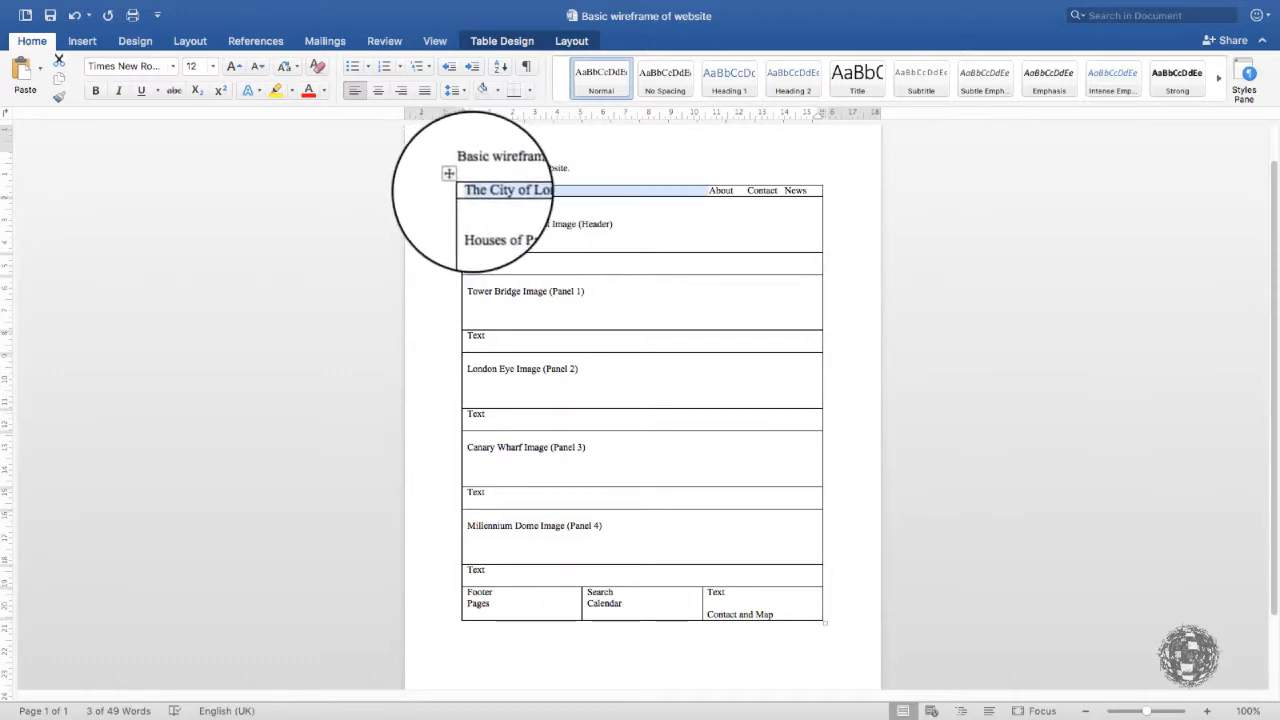
{"action": "key", "text": "ctrl+Left"}
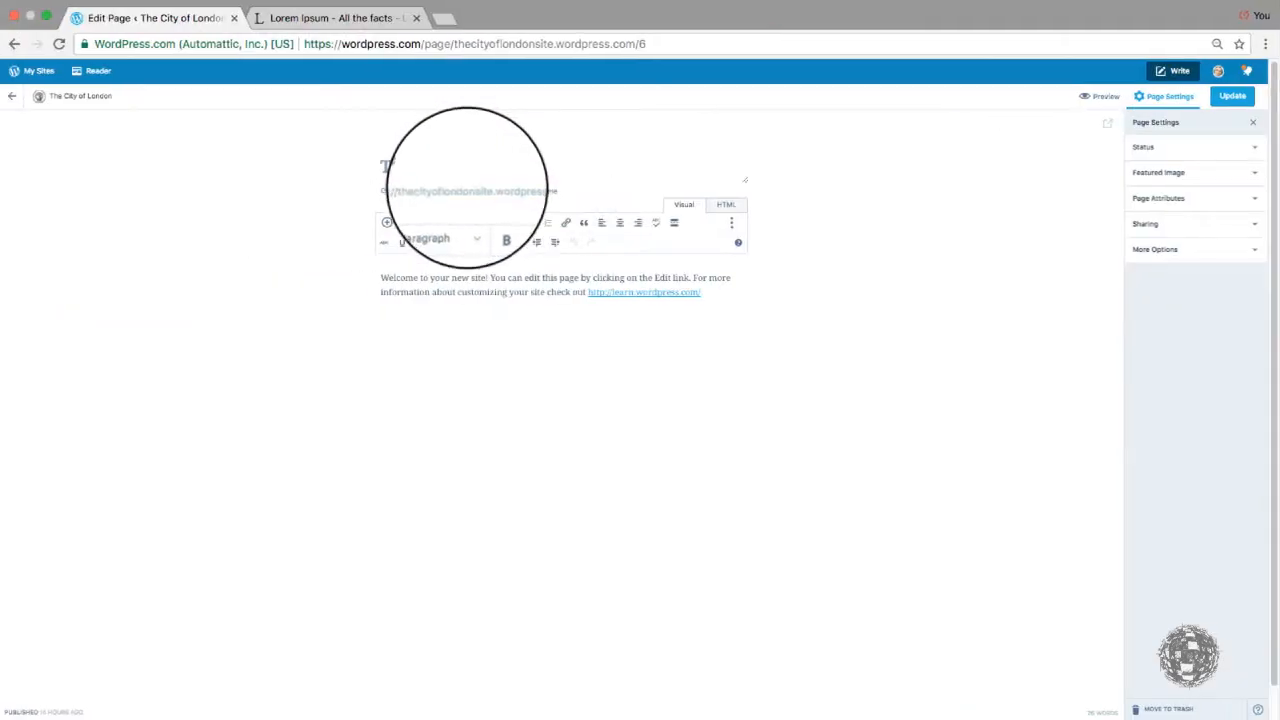
{"action": "key", "text": "ctrl+v"}
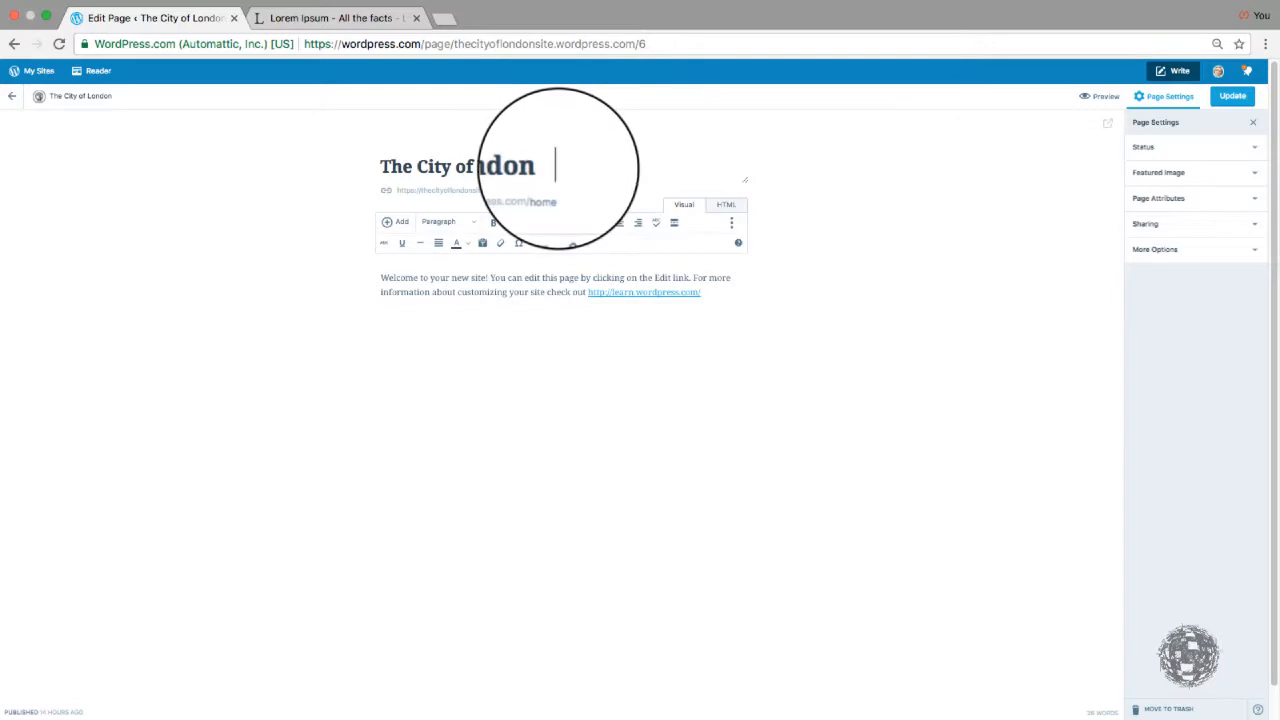
{"action": "left_click_drag", "start_coordinate": [558, 168], "coordinate": [759, 167]}
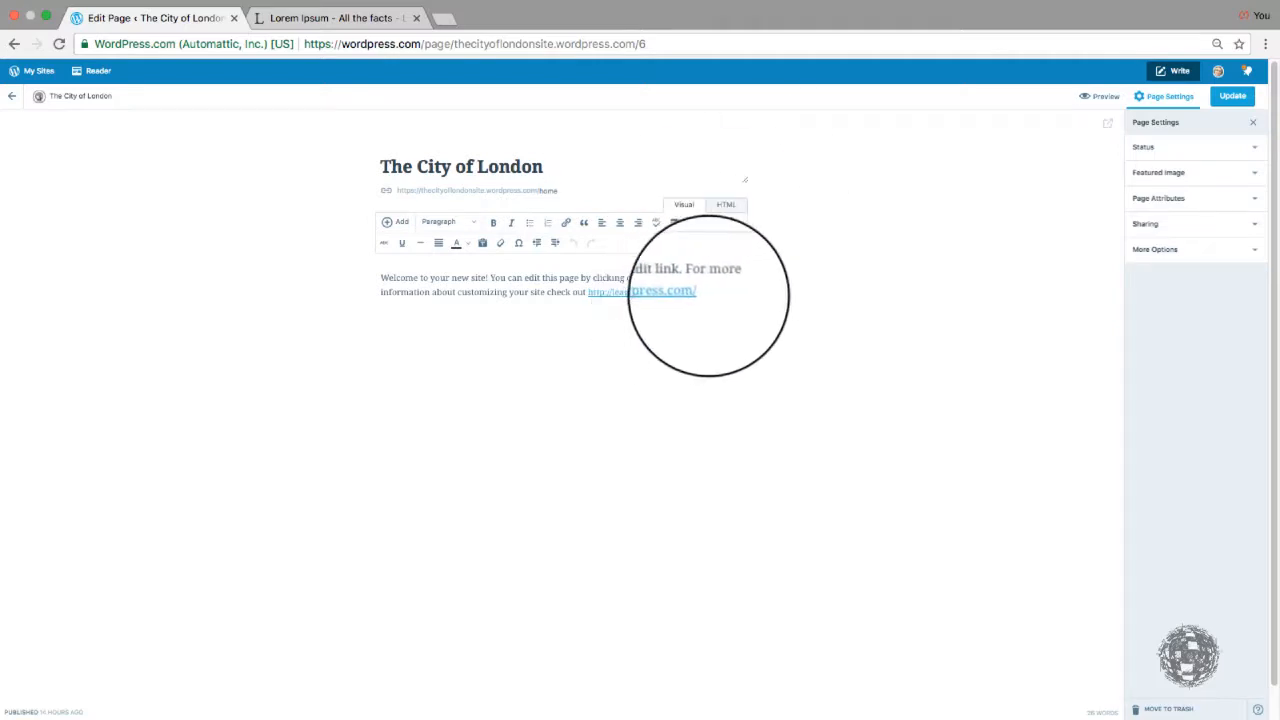
Replace the Home page's welcome text with the full Lorem Ipsum paragraph copied from the lipsum.com tab, and justify the pasted text
{"action": "left_click_drag", "start_coordinate": [700, 290], "coordinate": [406, 270]}
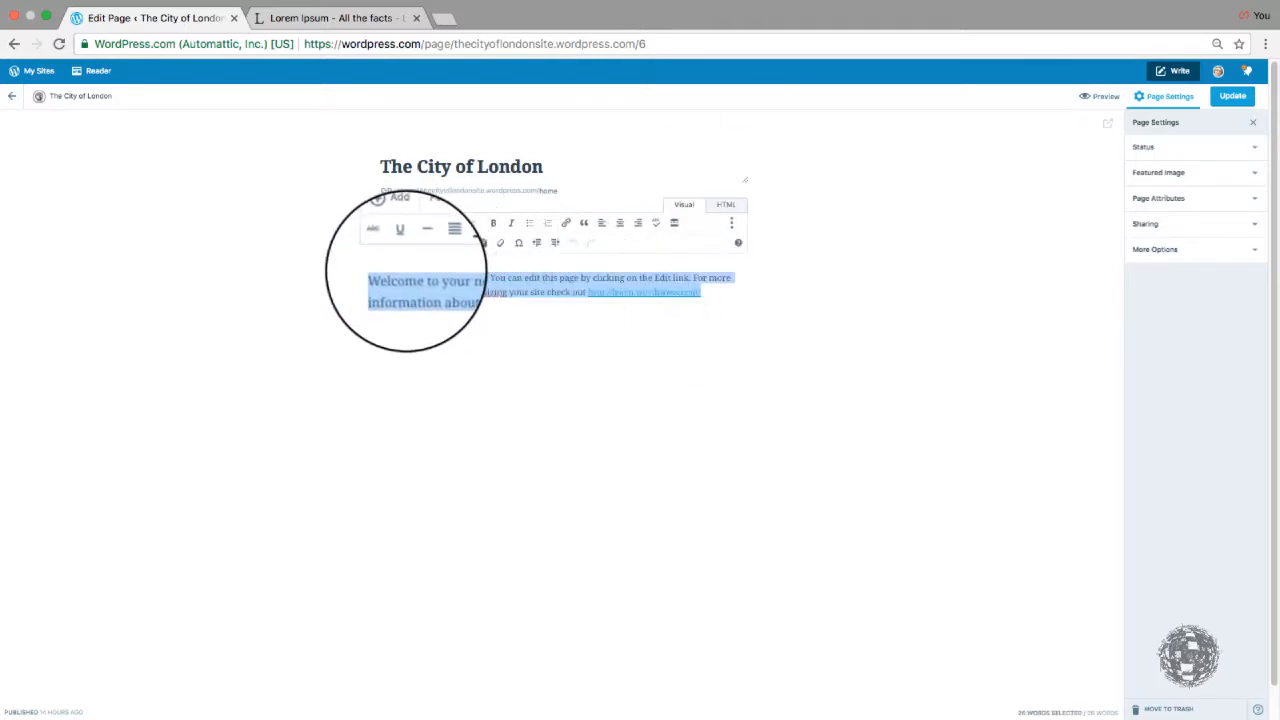
{"action": "key", "text": "BackSpace"}
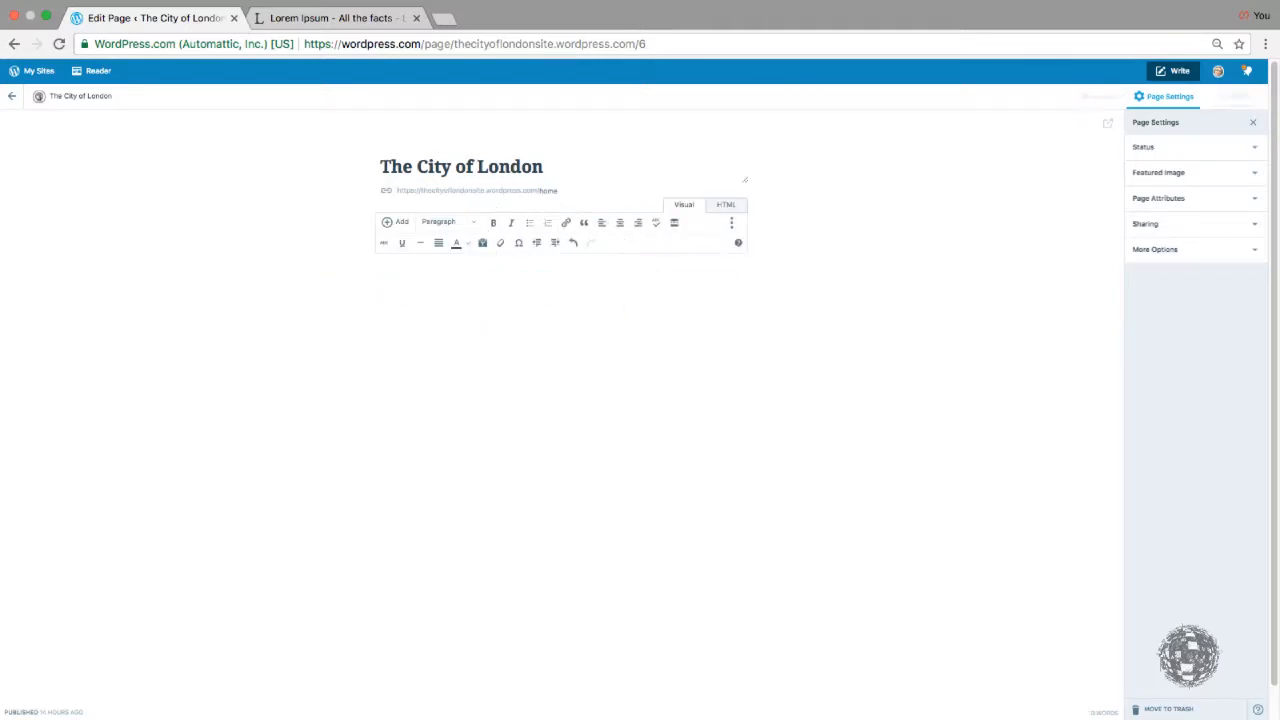
{"action": "left_click", "coordinate": [332, 18]}
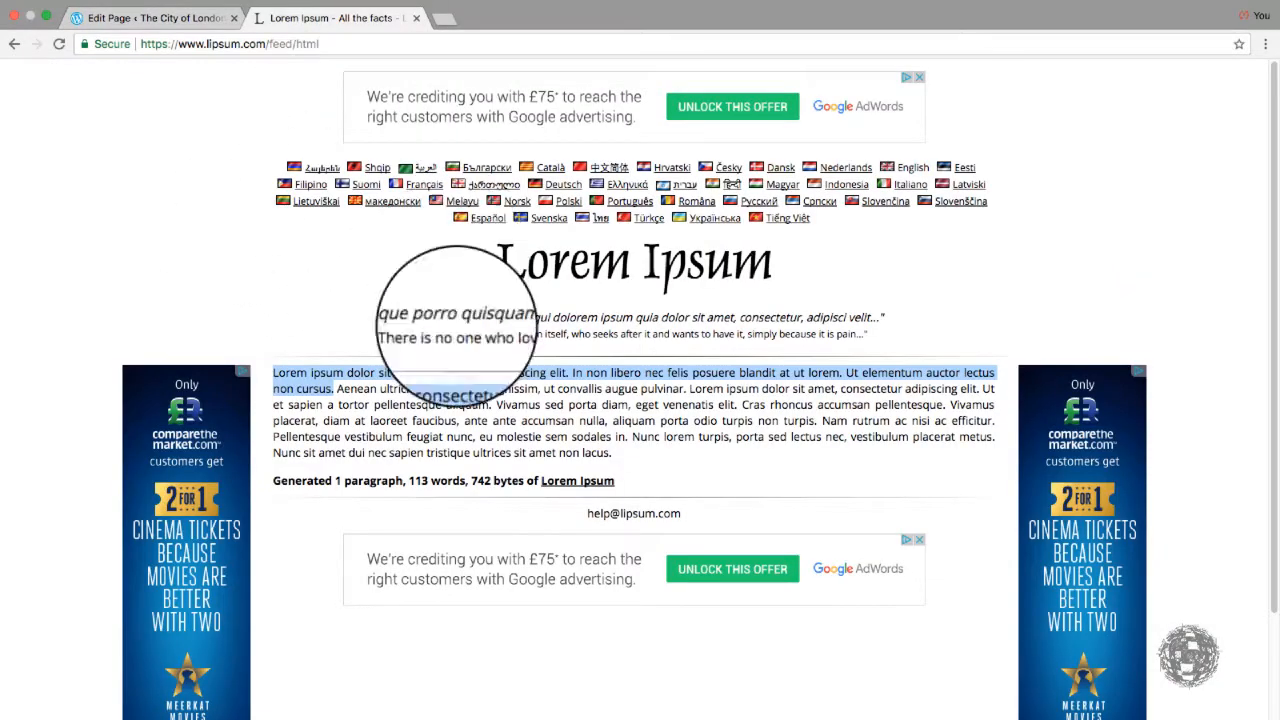
{"action": "left_click", "coordinate": [615, 452]}
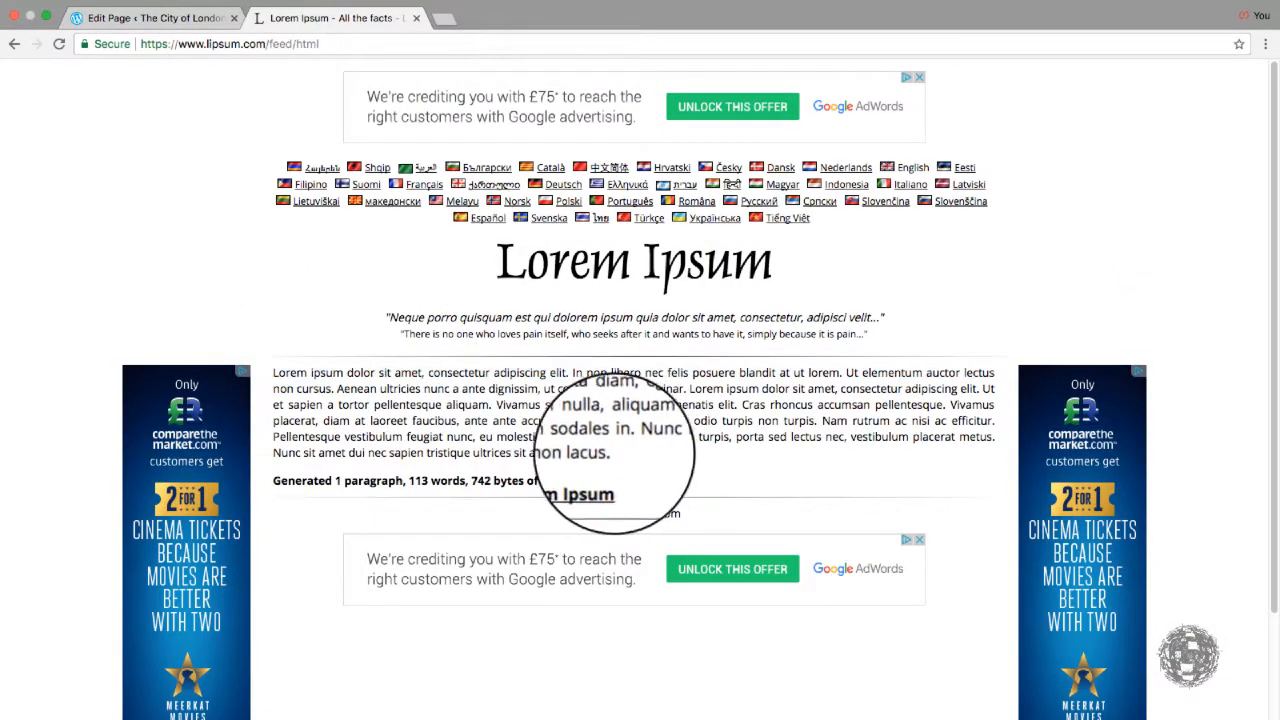
{"action": "left_click_drag", "start_coordinate": [613, 452], "coordinate": [272, 370]}
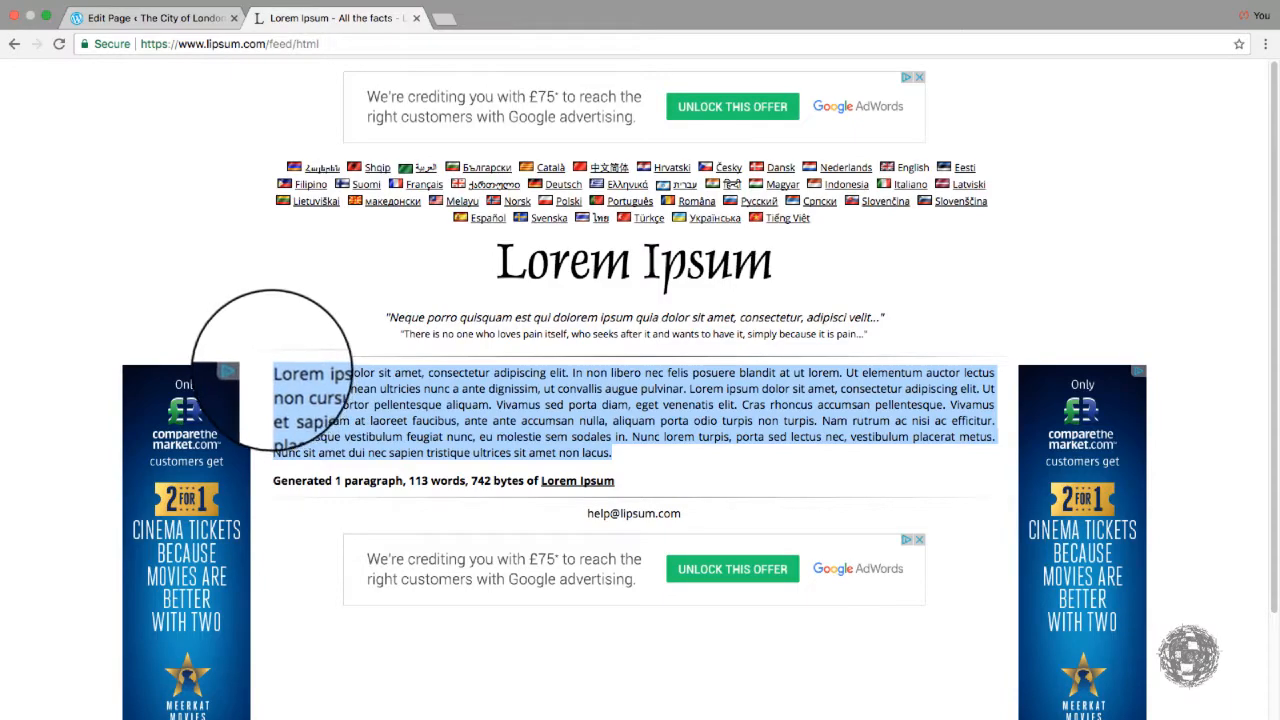
{"action": "key", "text": "super+Tab"}
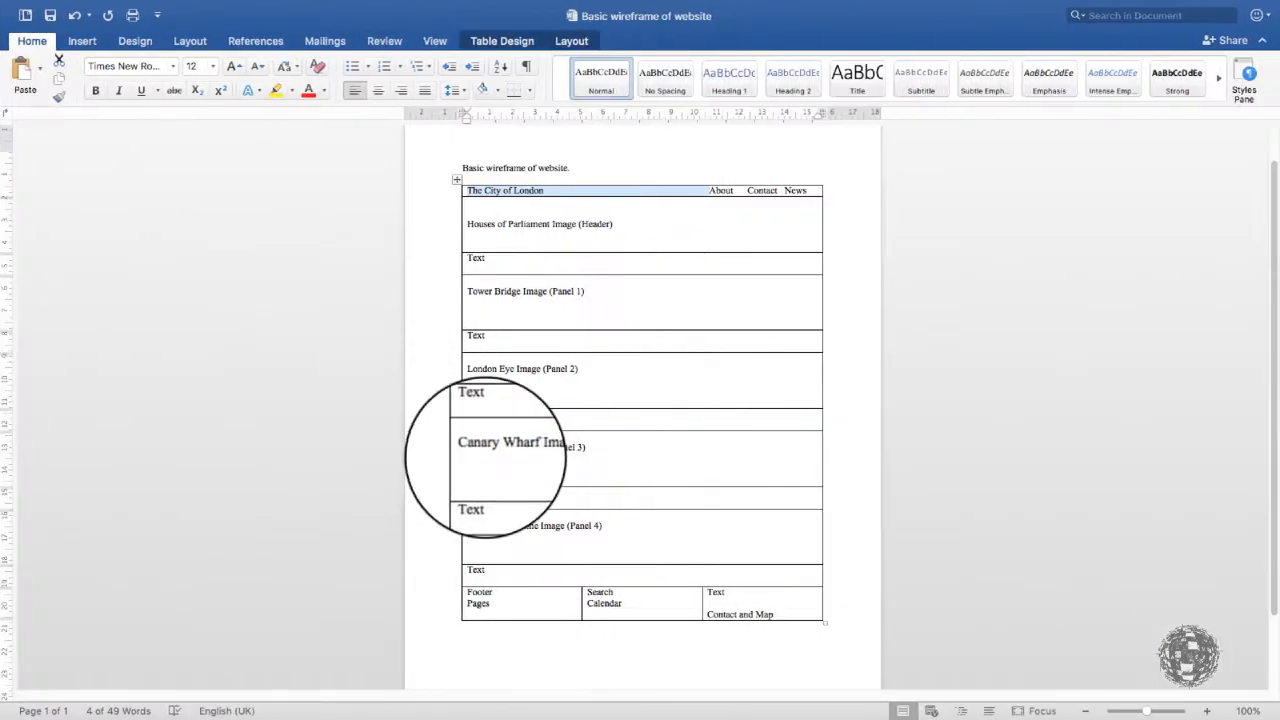
{"action": "key", "text": "super+Tab"}
{"action": "key", "text": "super+Tab"}
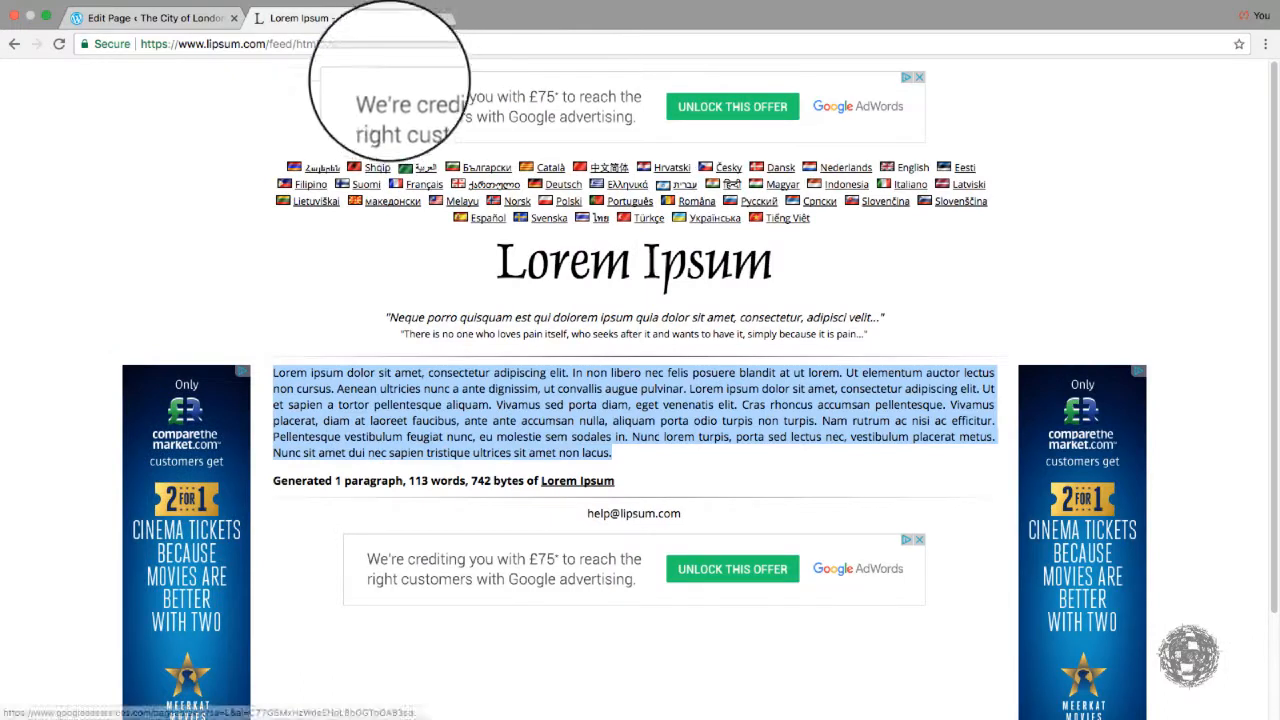
{"action": "left_click", "coordinate": [212, 18]}
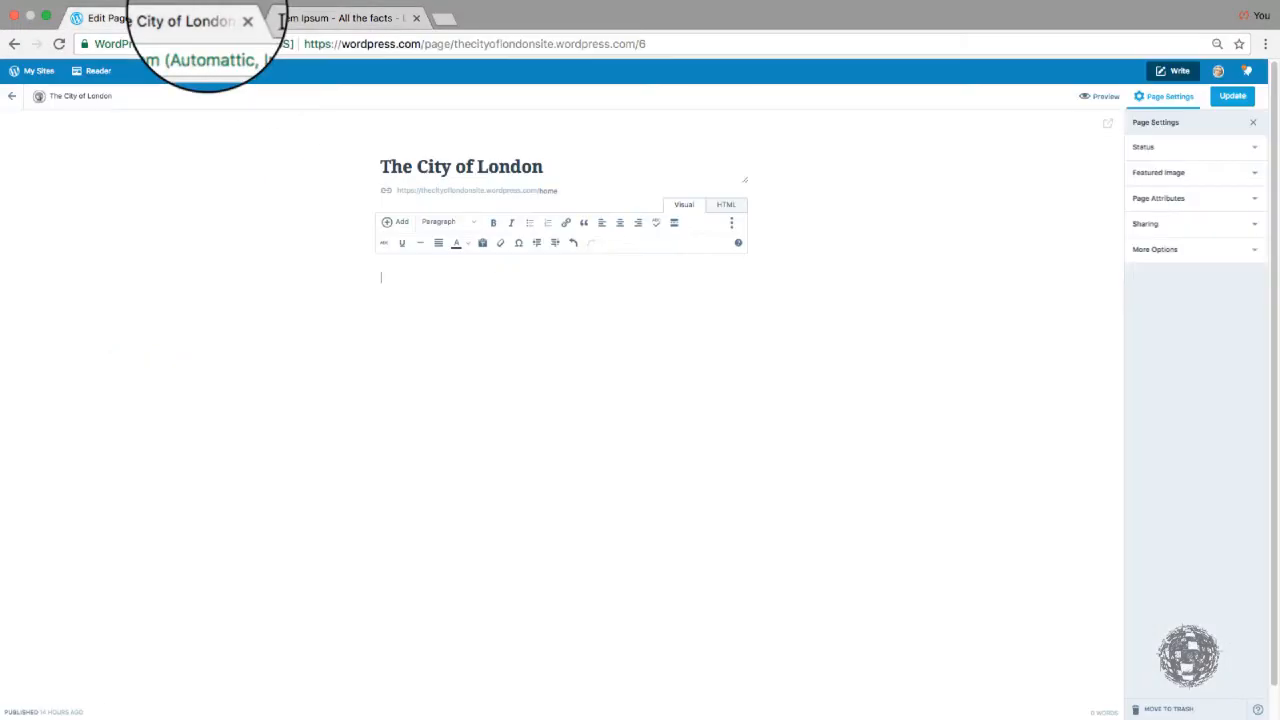
{"action": "key", "text": "super+v"}
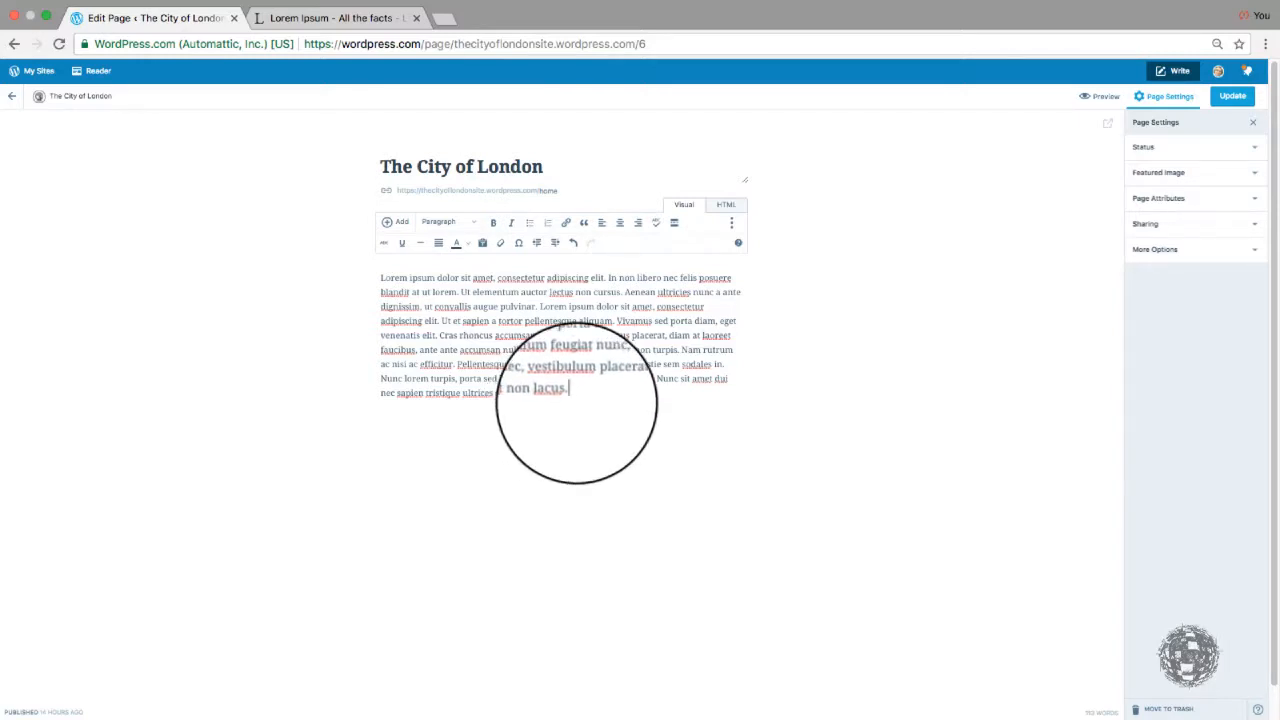
{"action": "left_click_drag", "start_coordinate": [576, 403], "coordinate": [440, 243]}
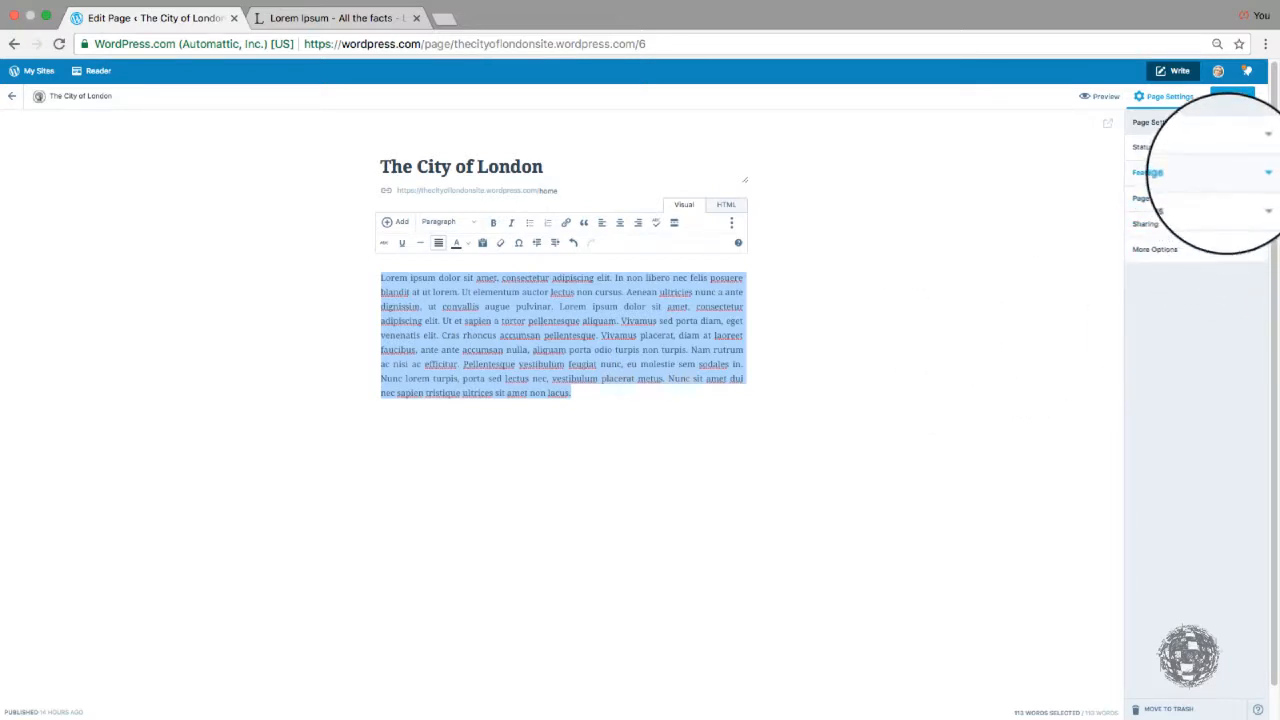
Set the page template to Full Width, No Sidebar with sharing and like buttons turned off, and update the page
{"action": "left_click", "coordinate": [1215, 172]}
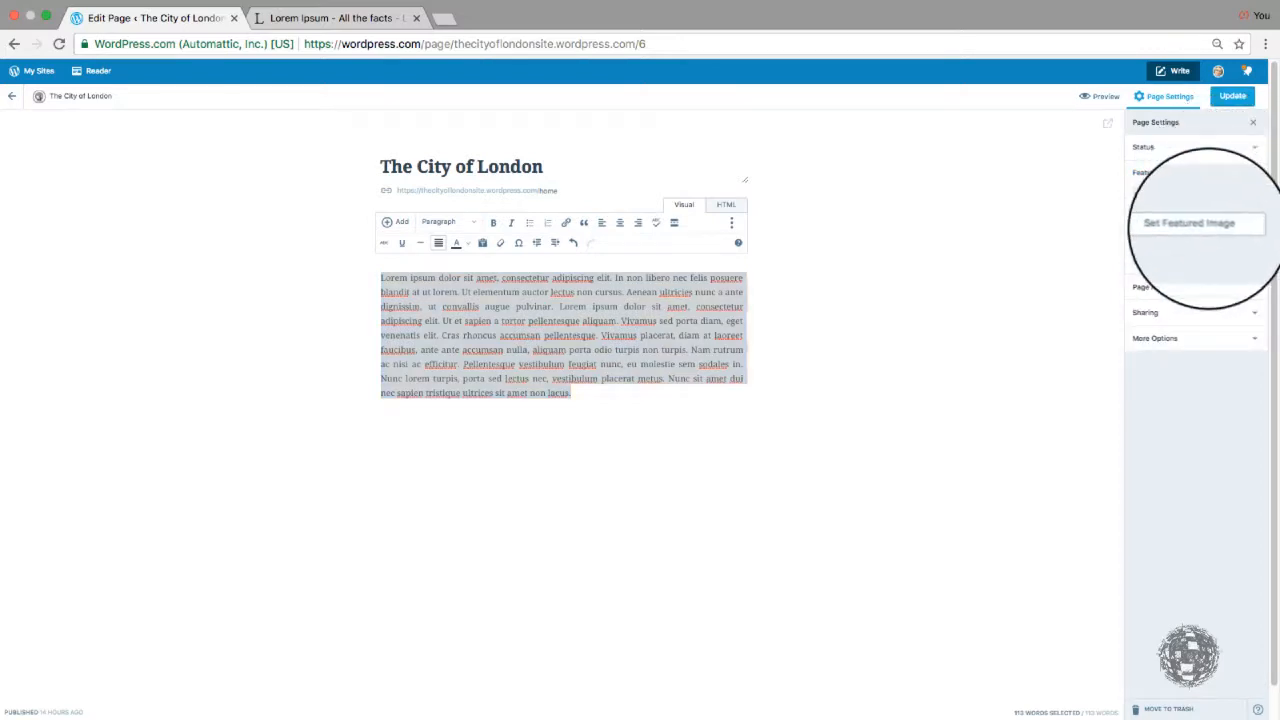
{"action": "left_click", "coordinate": [1190, 287]}
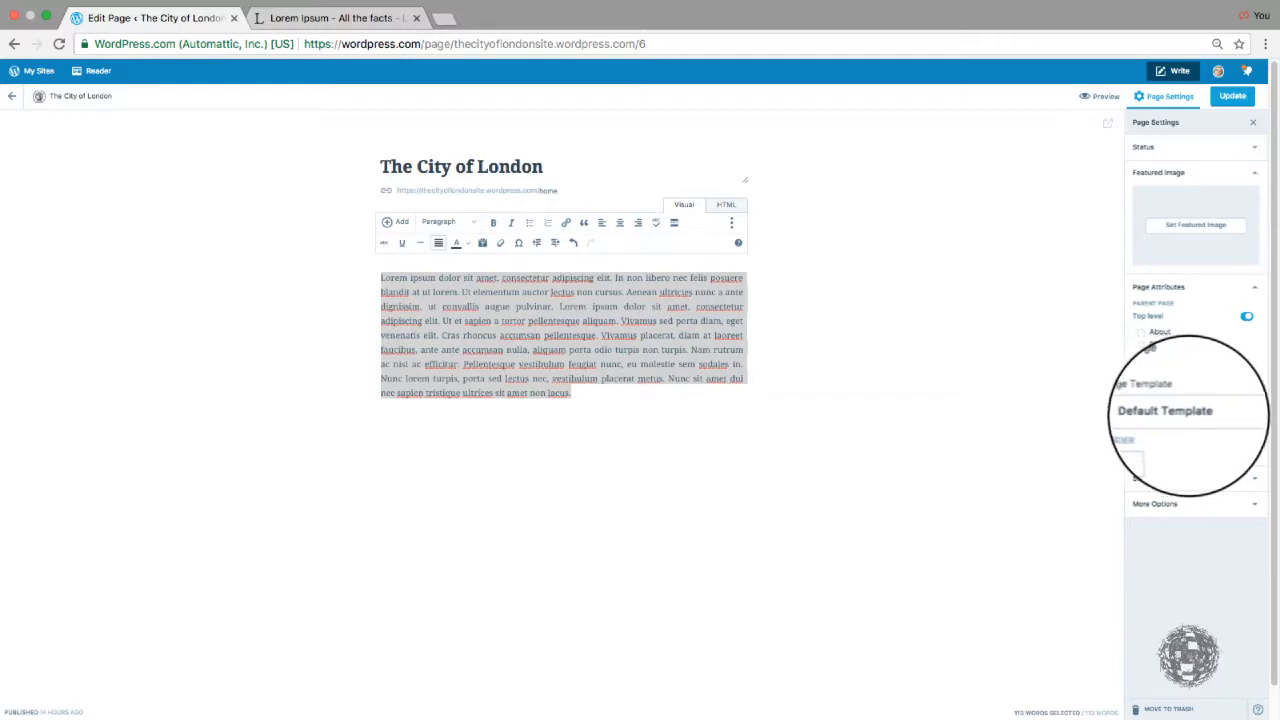
{"action": "left_click", "coordinate": [1190, 413]}
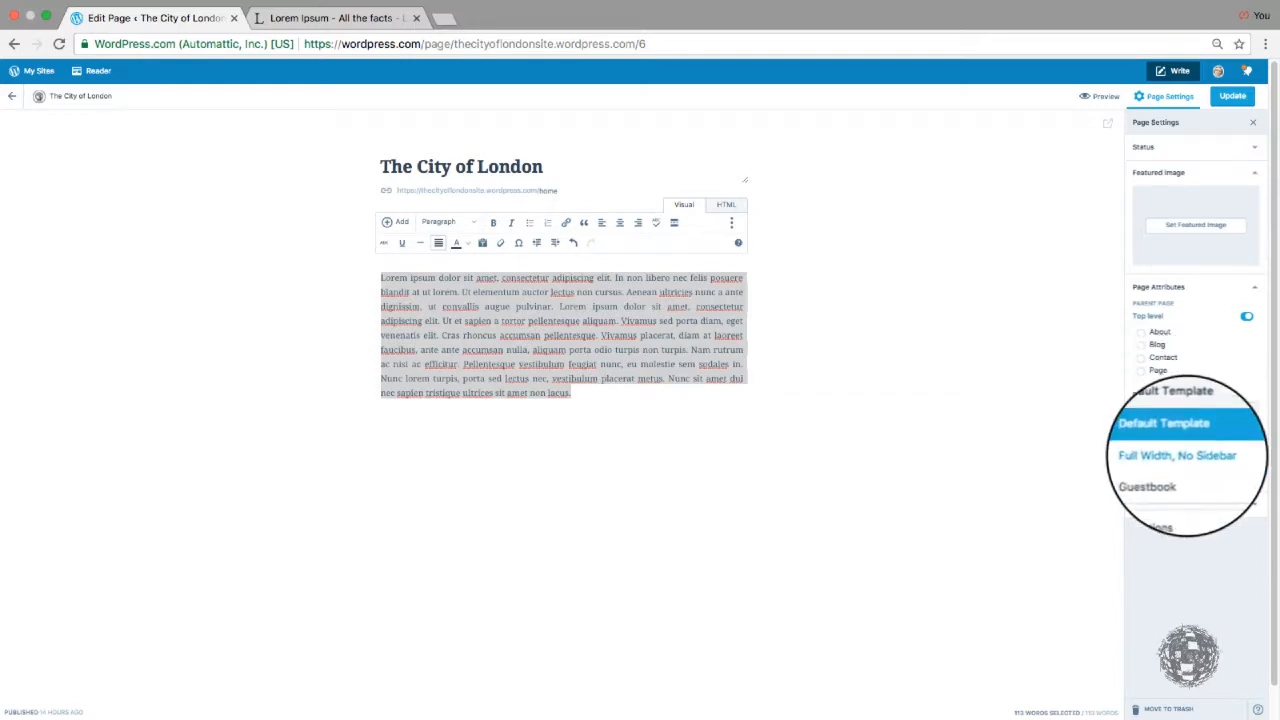
{"action": "left_click", "coordinate": [1187, 456]}
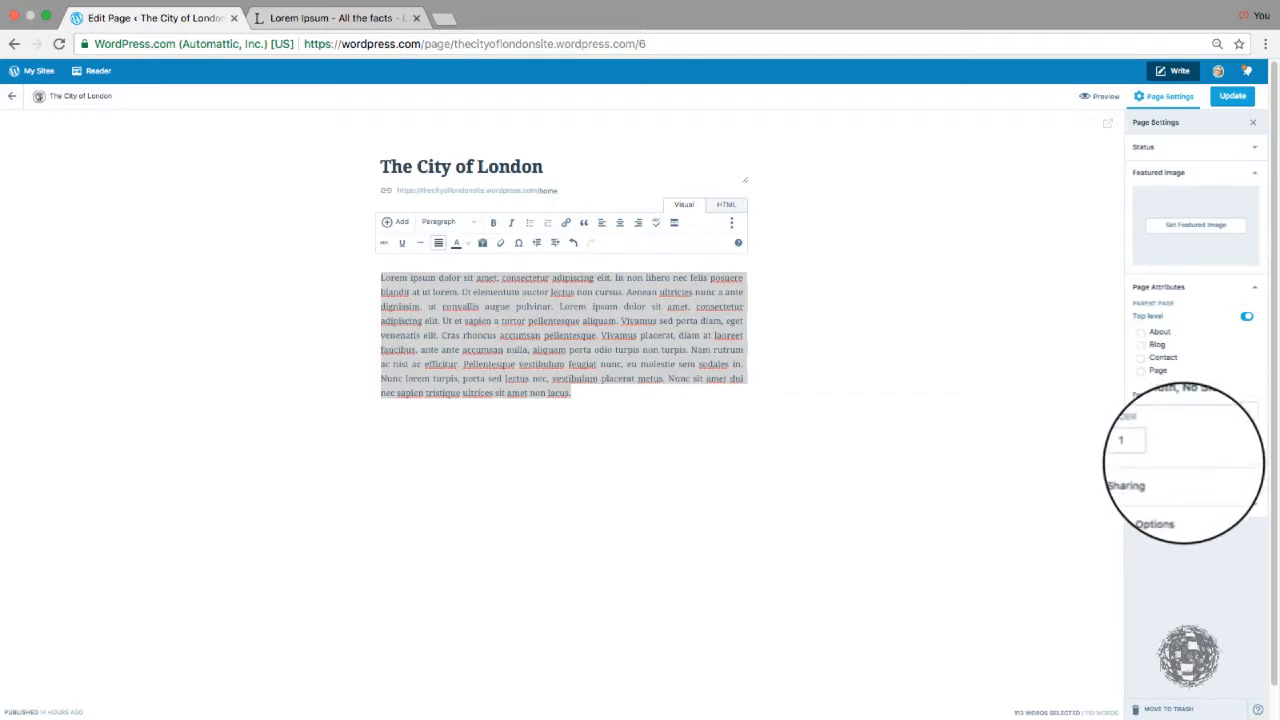
{"action": "left_click", "coordinate": [1187, 477]}
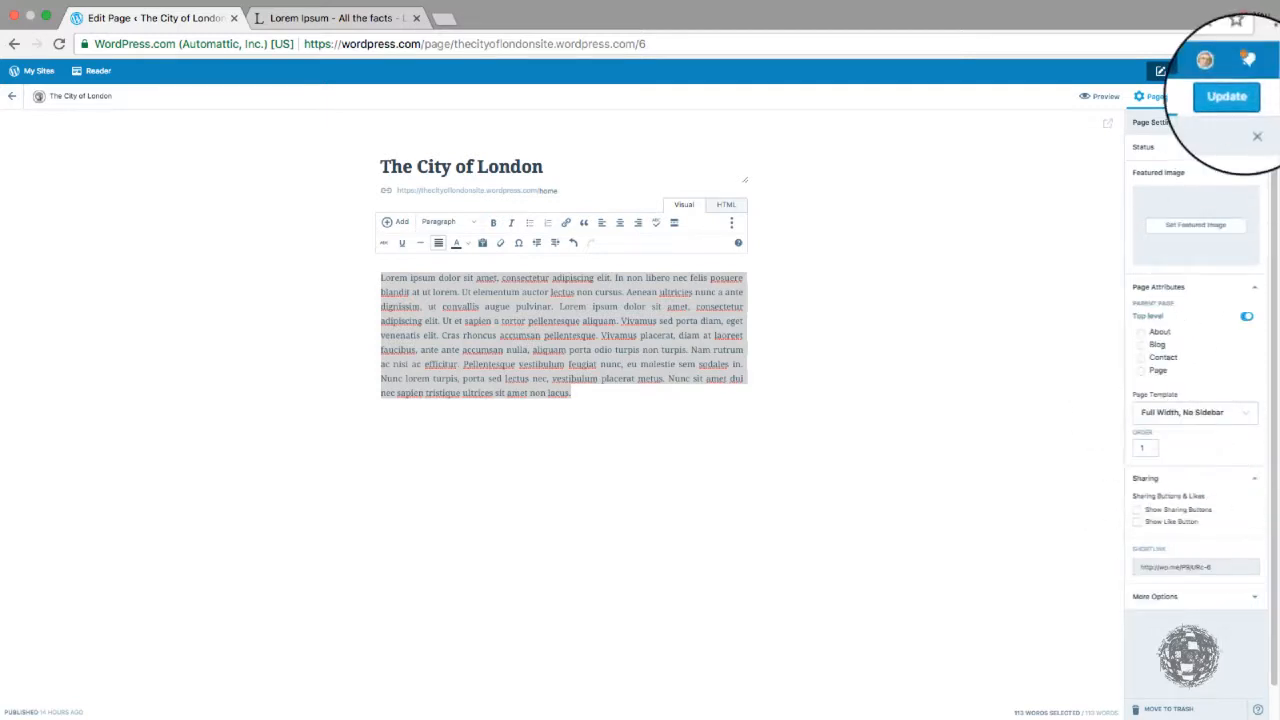
{"action": "left_click", "coordinate": [1230, 97]}
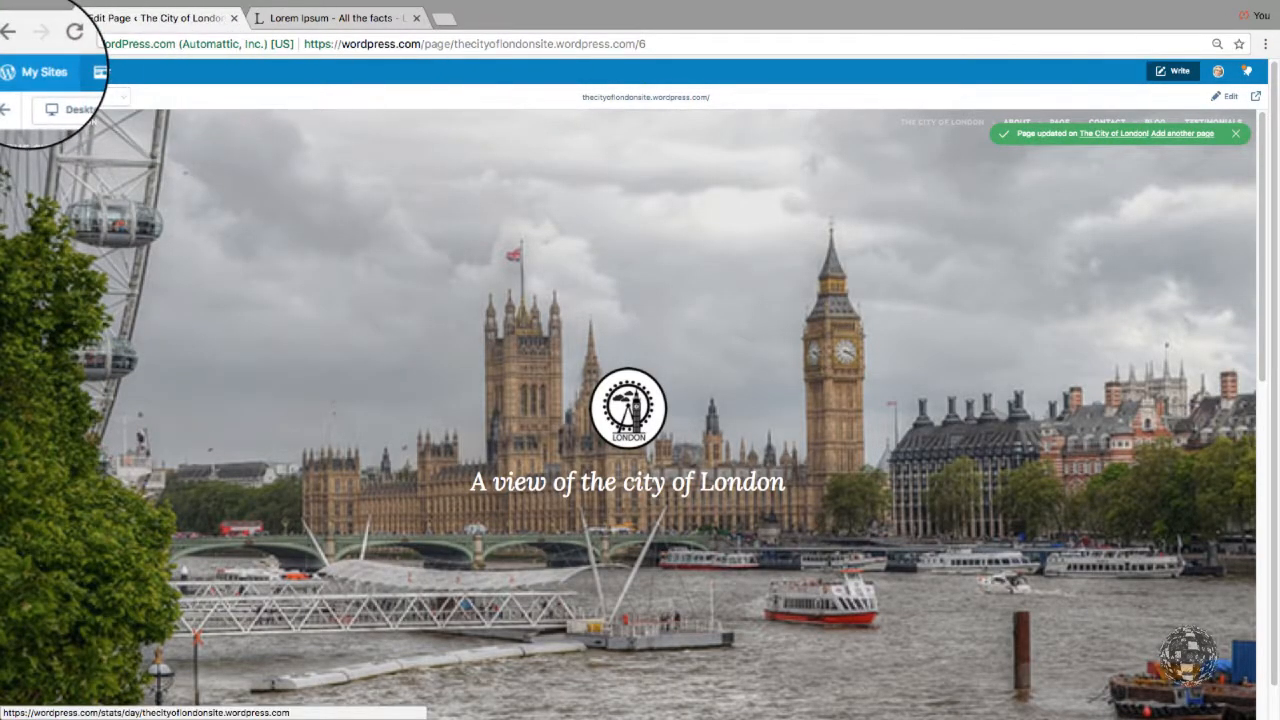
Leave the updated page's preview, confirming the exit, and add a new page from the site pages
{"action": "left_click", "coordinate": [44, 72]}
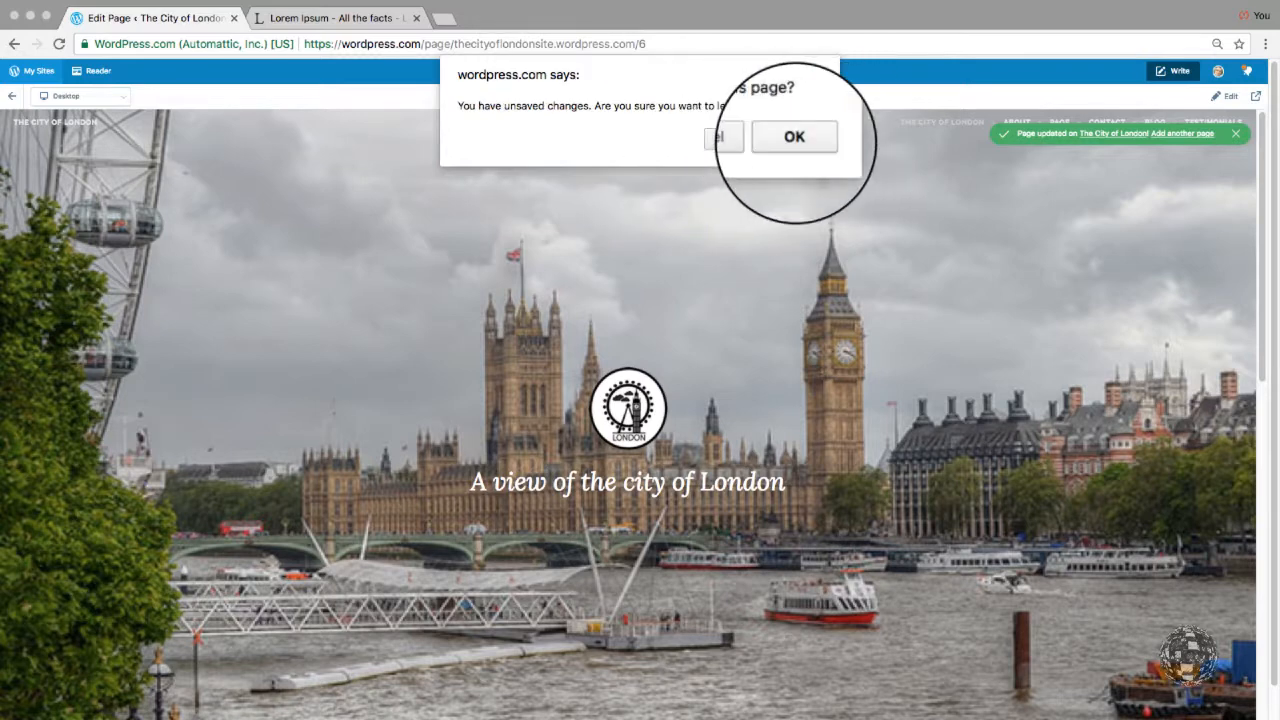
{"action": "left_click", "coordinate": [794, 137]}
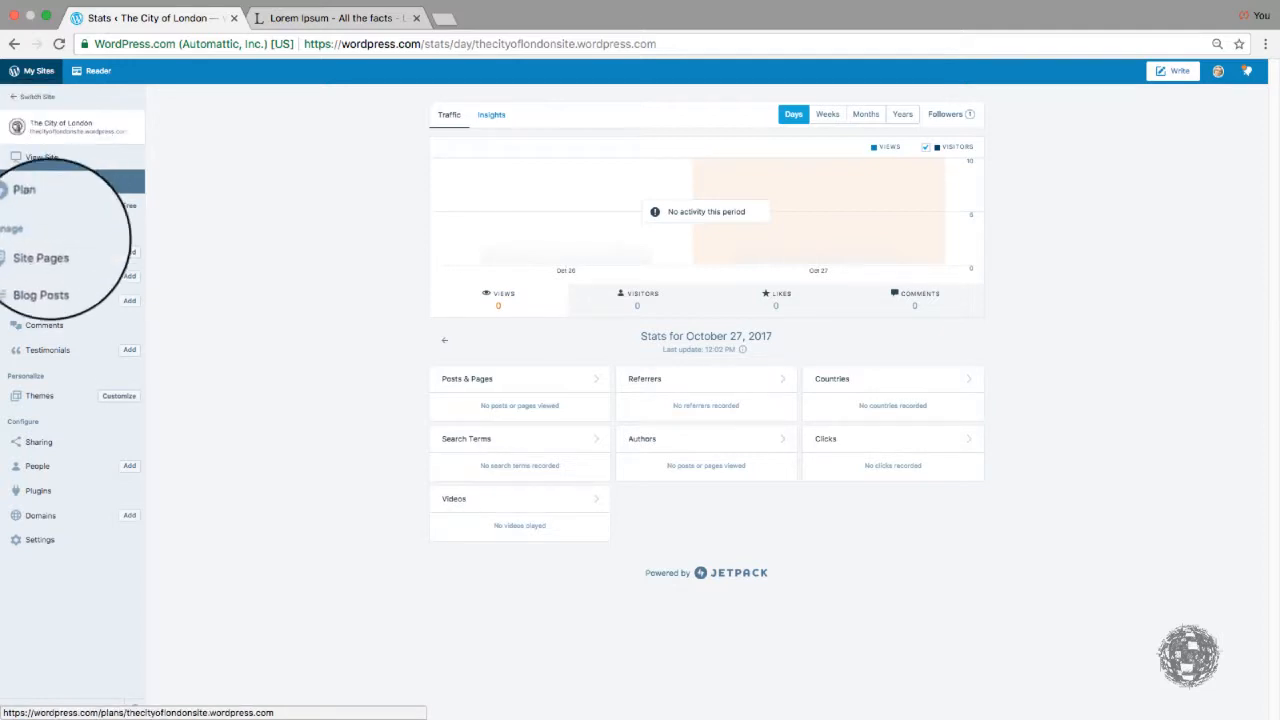
{"action": "left_click", "coordinate": [55, 251]}
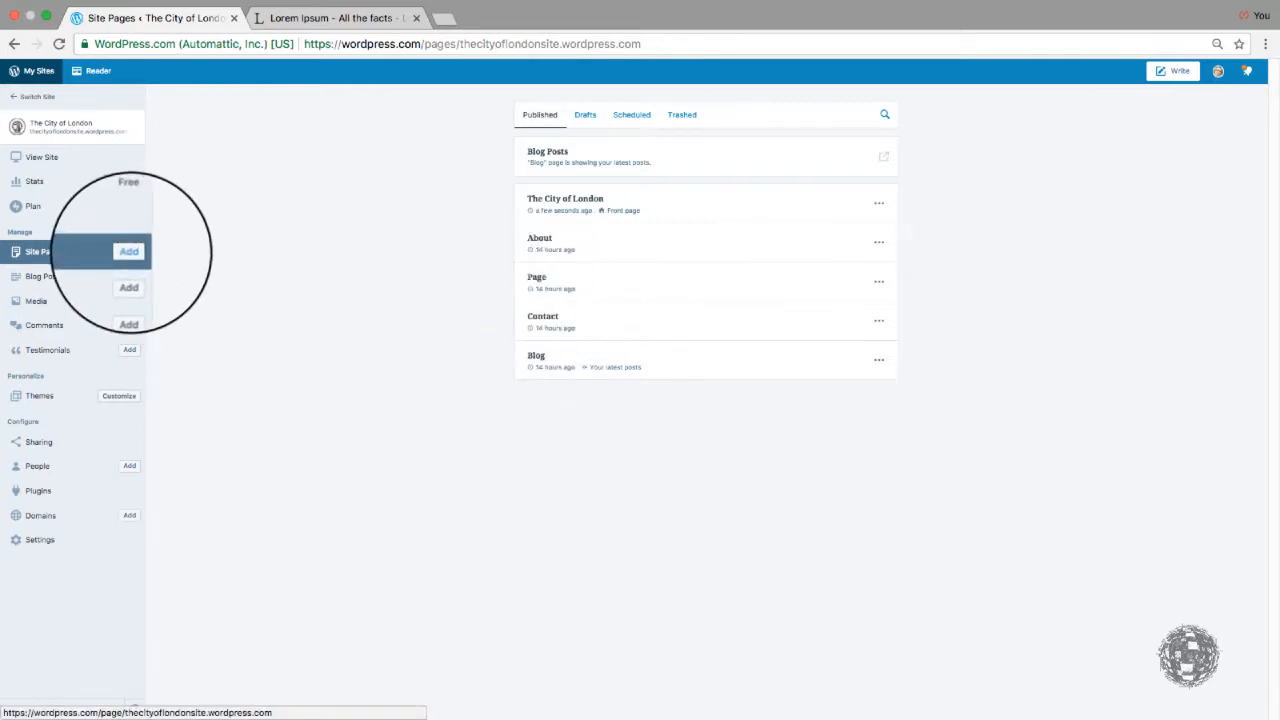
{"action": "left_click", "coordinate": [129, 251]}
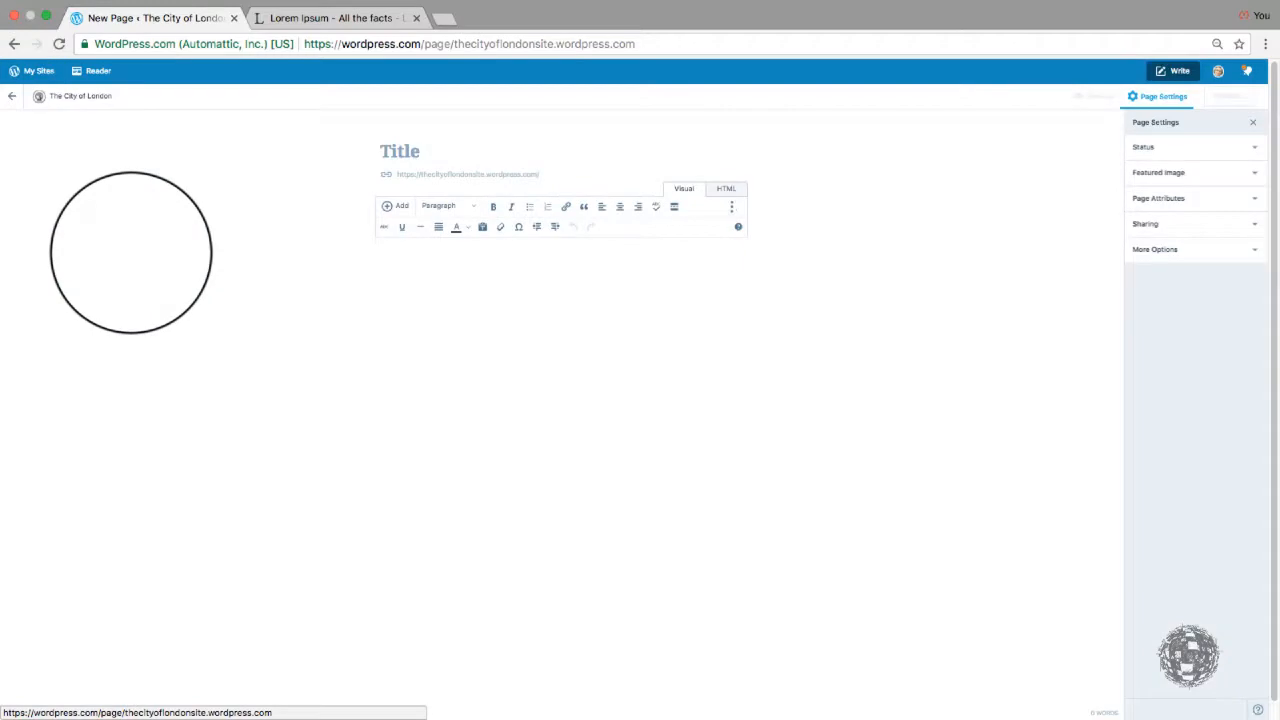
Title the new page "Tower Bridge", copied from the Panel 1 row of the Word wireframe
{"action": "key", "text": "ctrl+Right"}
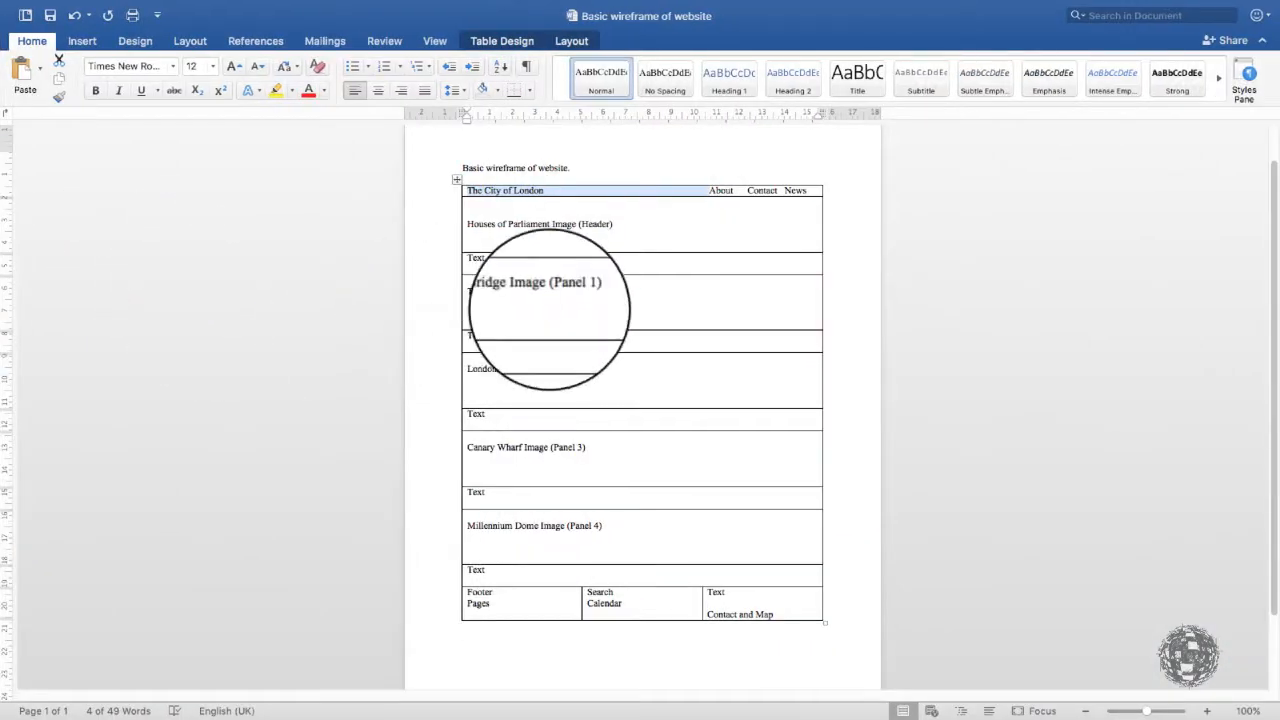
{"action": "left_click_drag", "start_coordinate": [522, 291], "coordinate": [474, 291]}
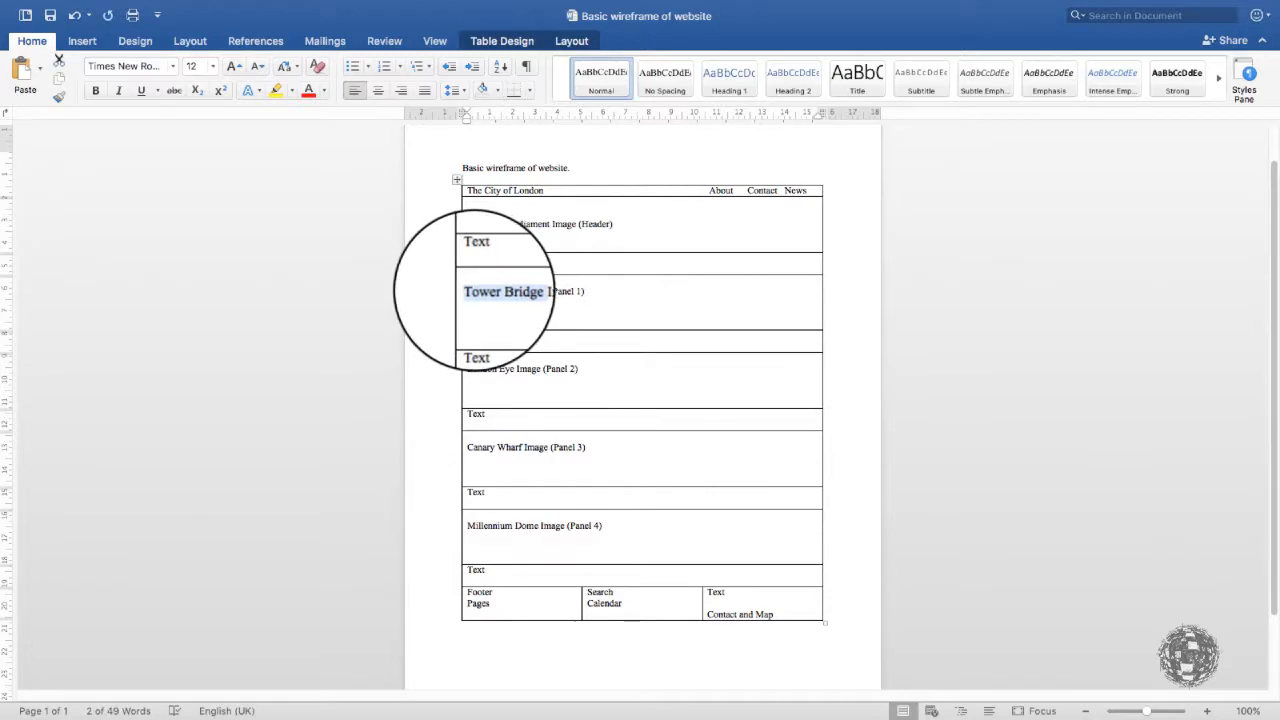
{"action": "key", "text": "super+Tab"}
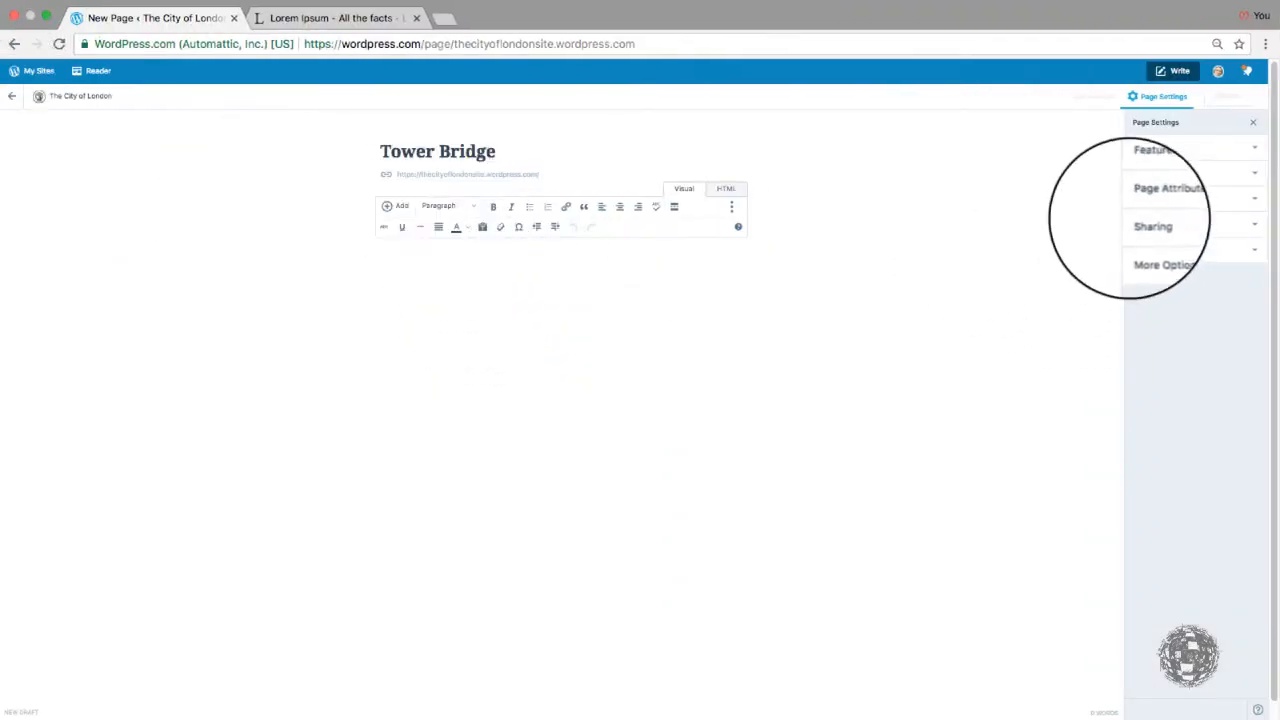
Upload London 3.jpg from the Desktop to the media library and set it as the Tower Bridge page's featured image
{"action": "left_click", "coordinate": [1158, 172]}
{"action": "left_click", "coordinate": [1186, 229]}
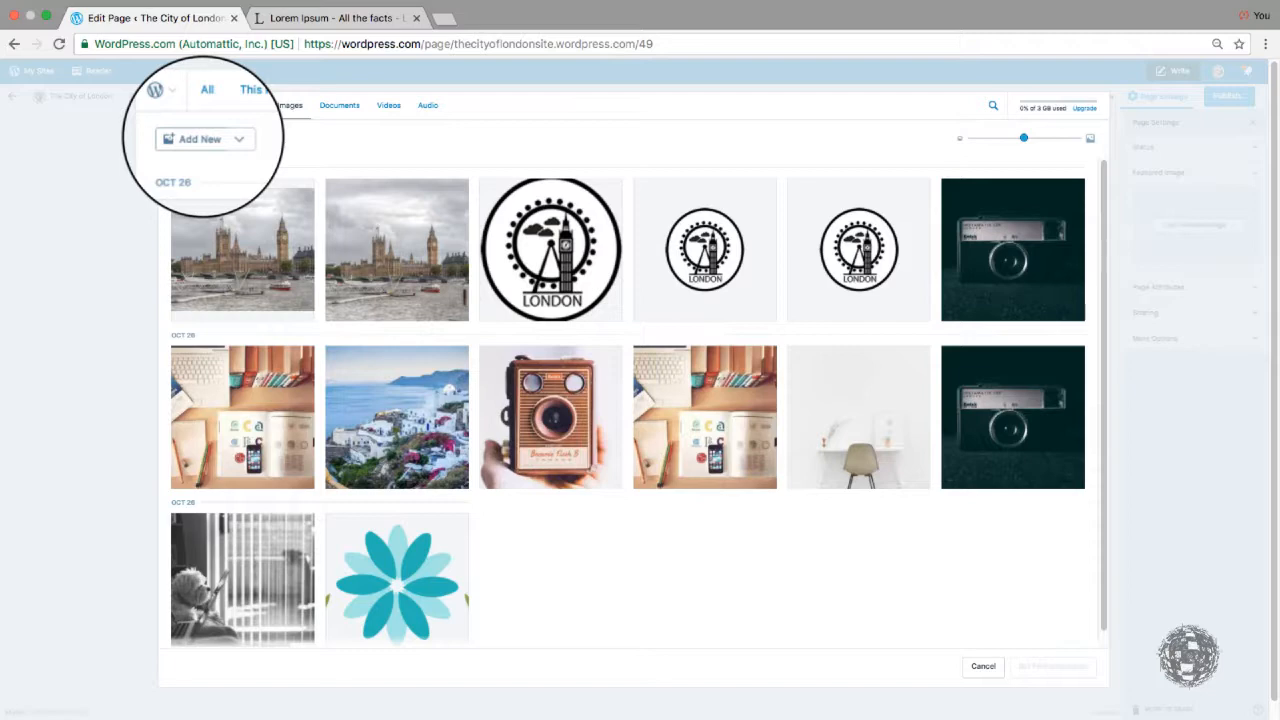
{"action": "left_click", "coordinate": [200, 139]}
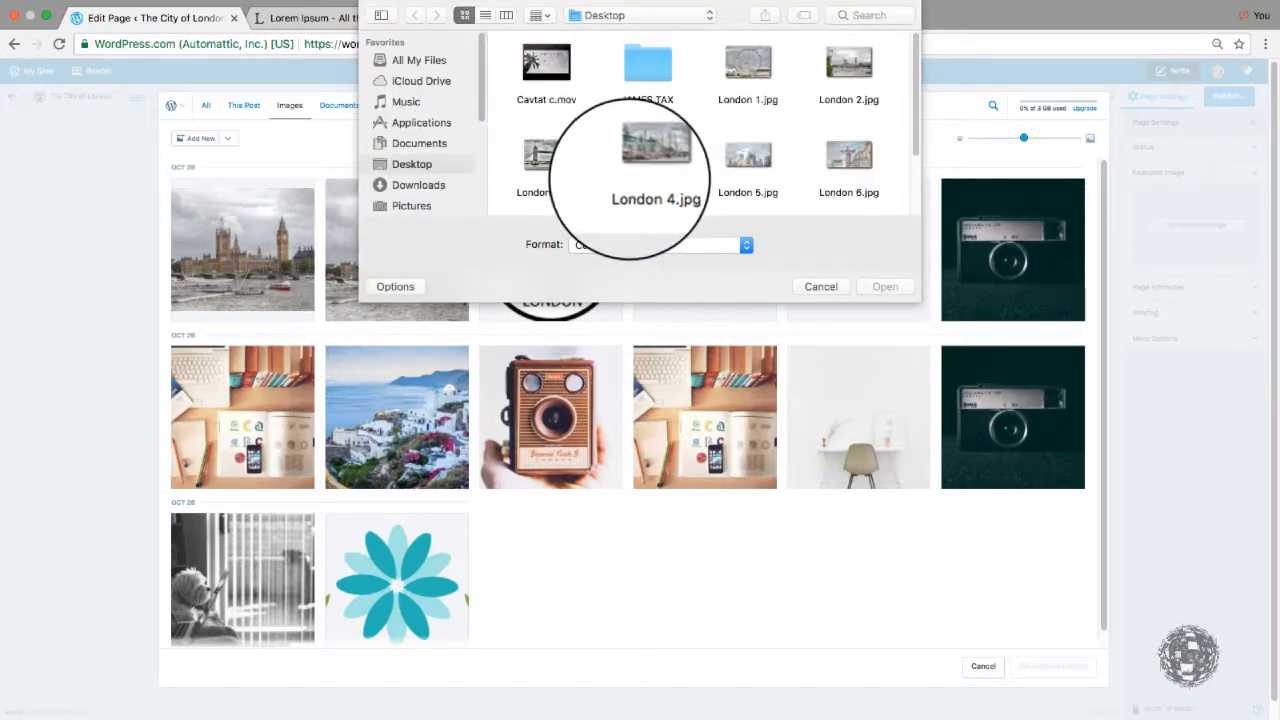
{"action": "left_click", "coordinate": [552, 160]}
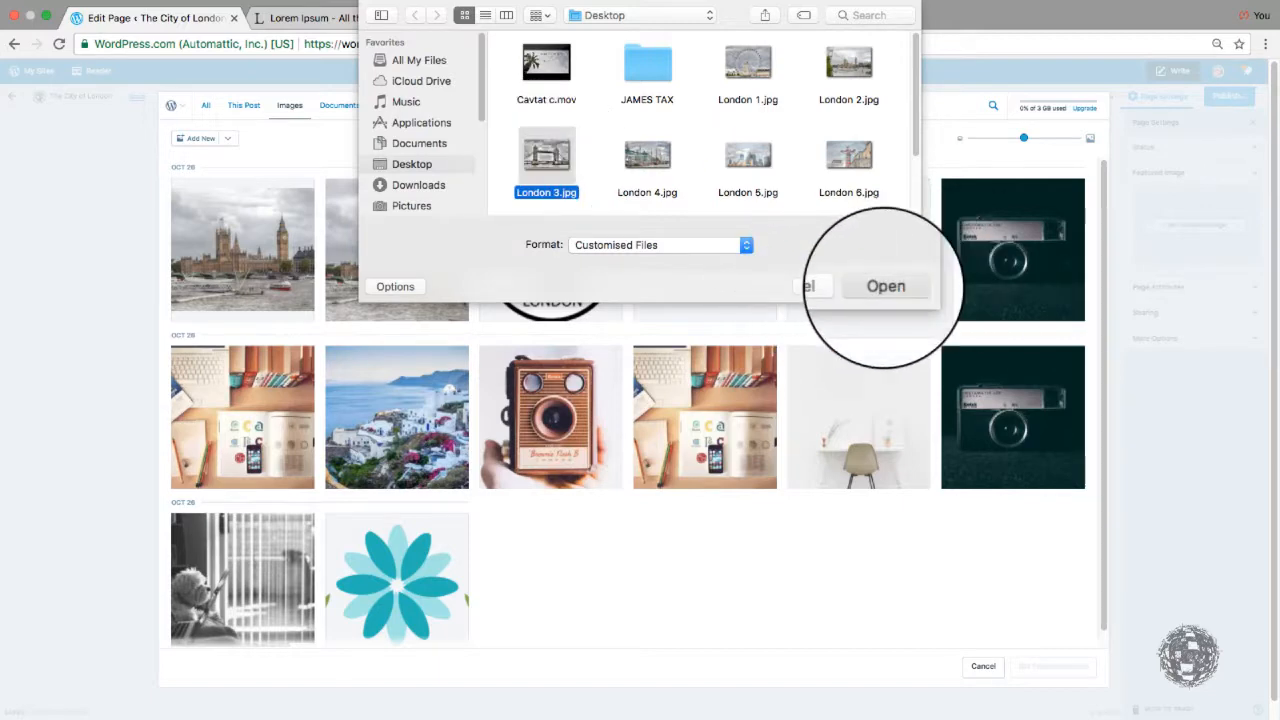
{"action": "left_click", "coordinate": [886, 286]}
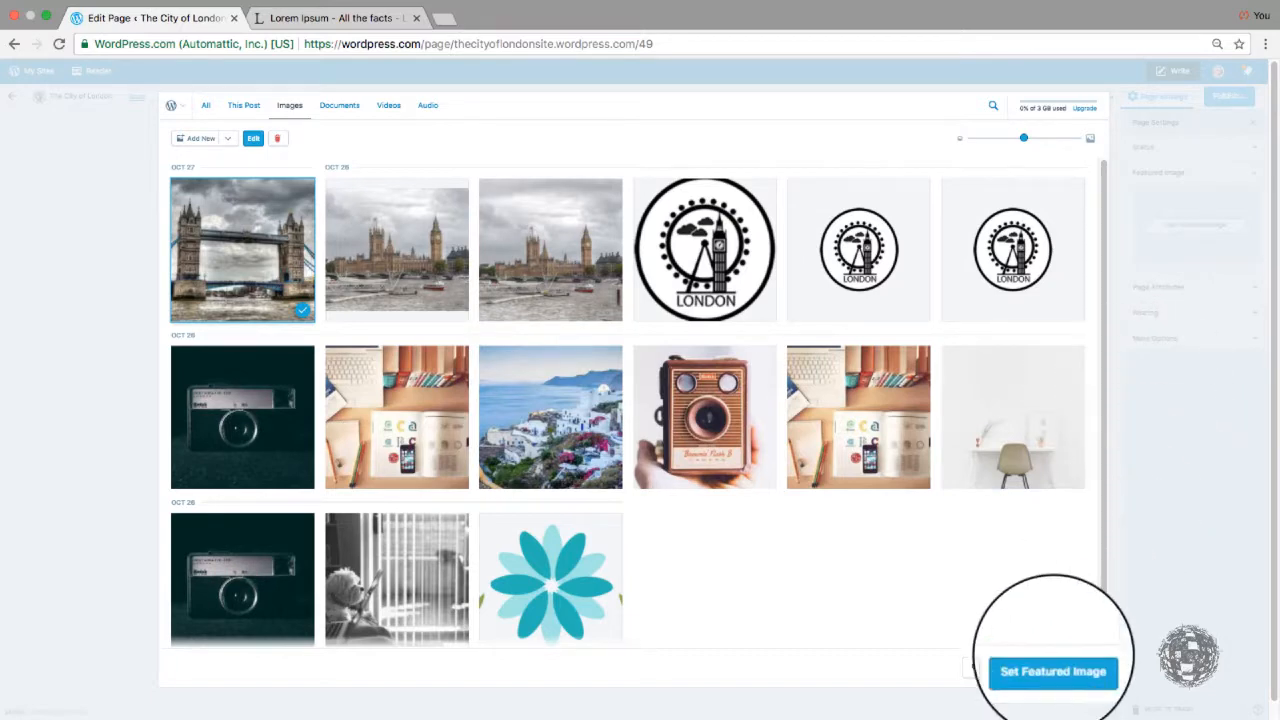
{"action": "left_click", "coordinate": [1053, 666]}
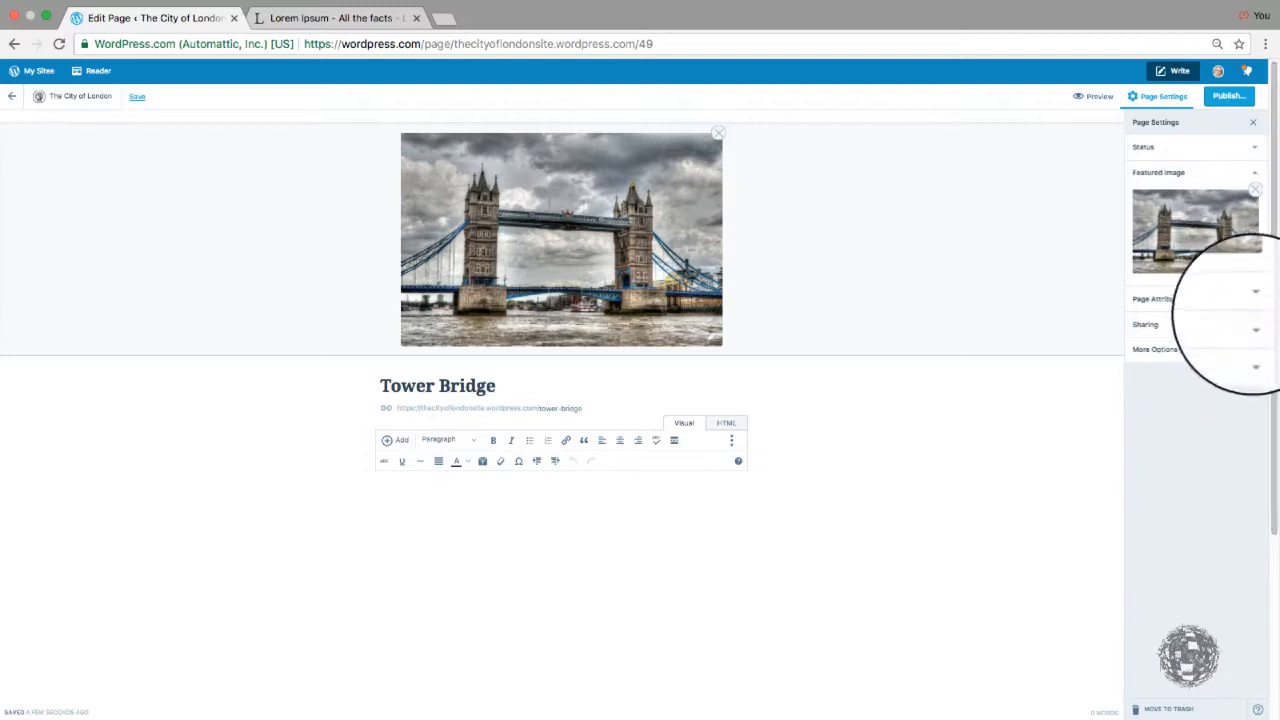
Set the Tower Bridge page to the Full Width, No Sidebar template with sharing and like buttons off, and publish it
{"action": "left_click", "coordinate": [1240, 299]}
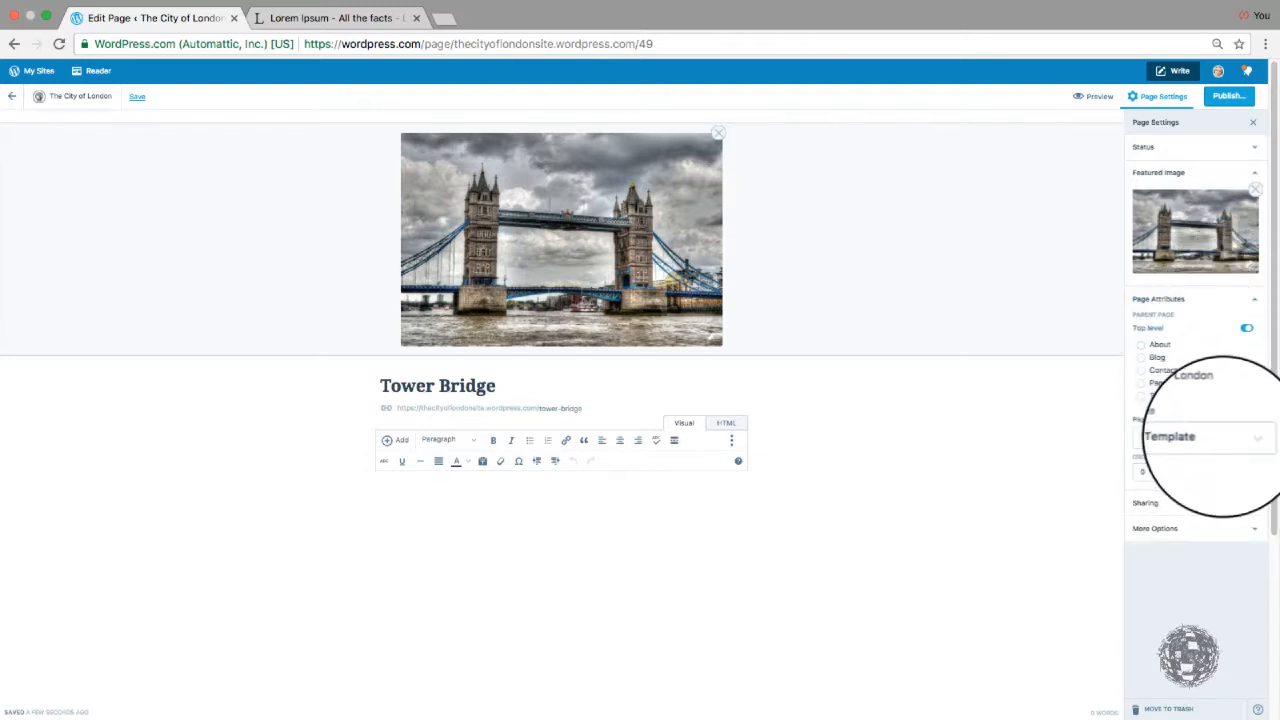
{"action": "left_click", "coordinate": [1200, 476]}
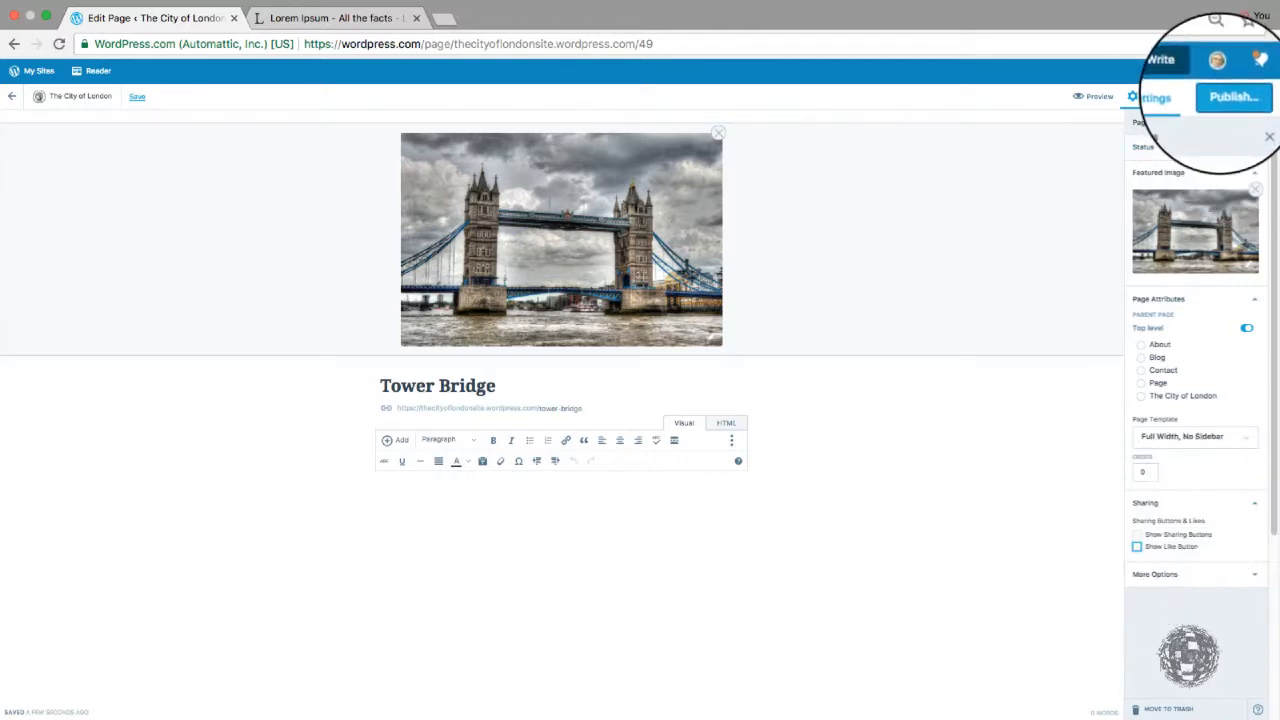
{"action": "left_click", "coordinate": [1228, 96]}
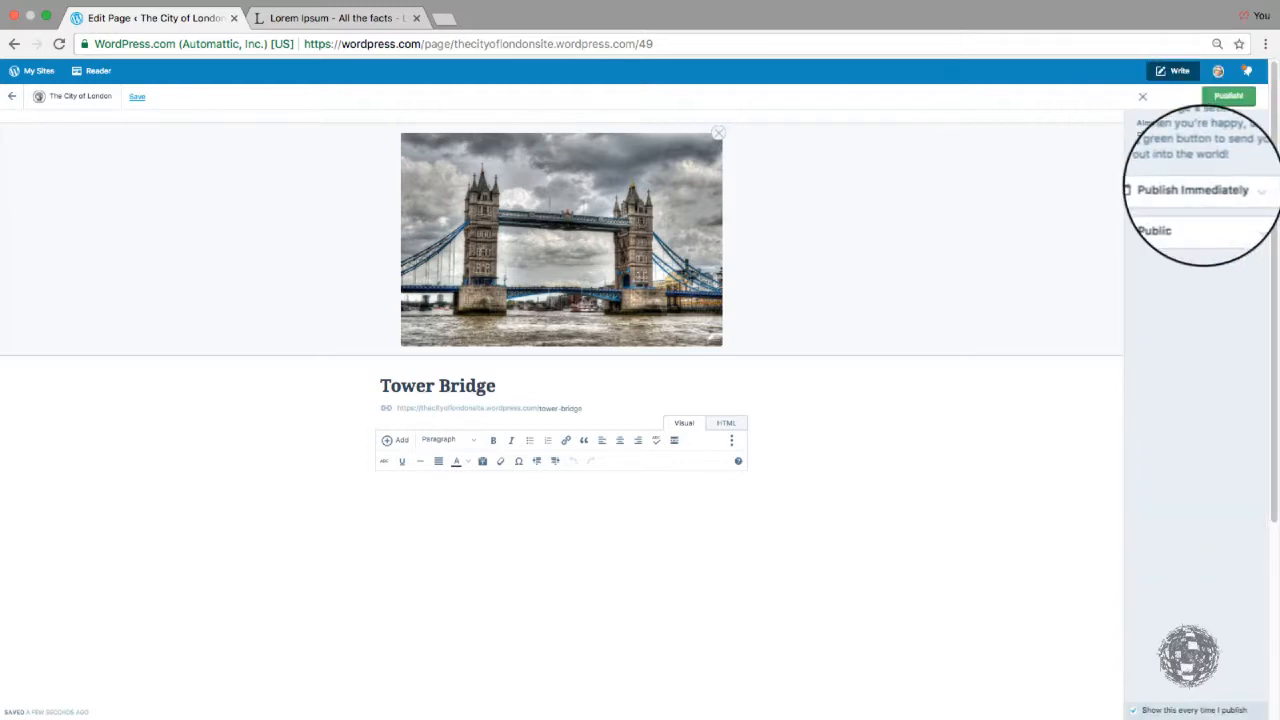
{"action": "left_click", "coordinate": [1230, 98]}
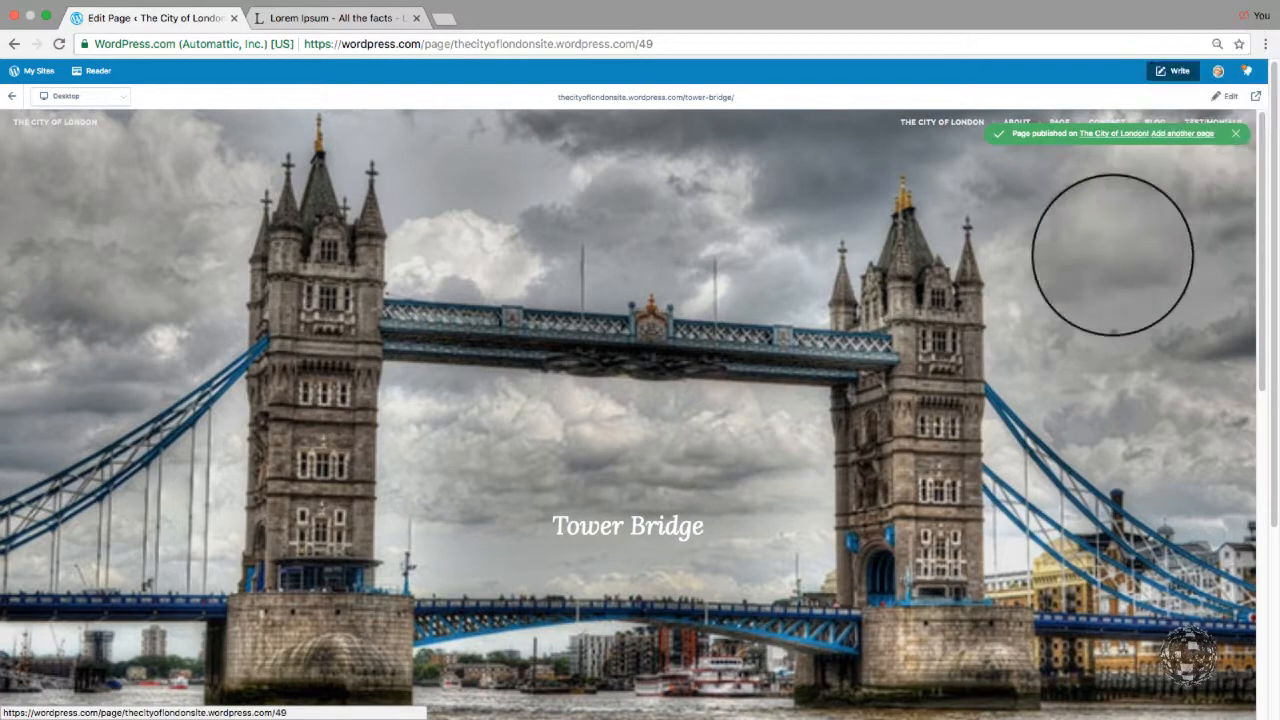
Check the published Tower Bridge page in the preview and return to editing it, confirming the exit
{"action": "scroll", "coordinate": [1053, 358], "scroll_direction": "down", "scroll_amount": 5}
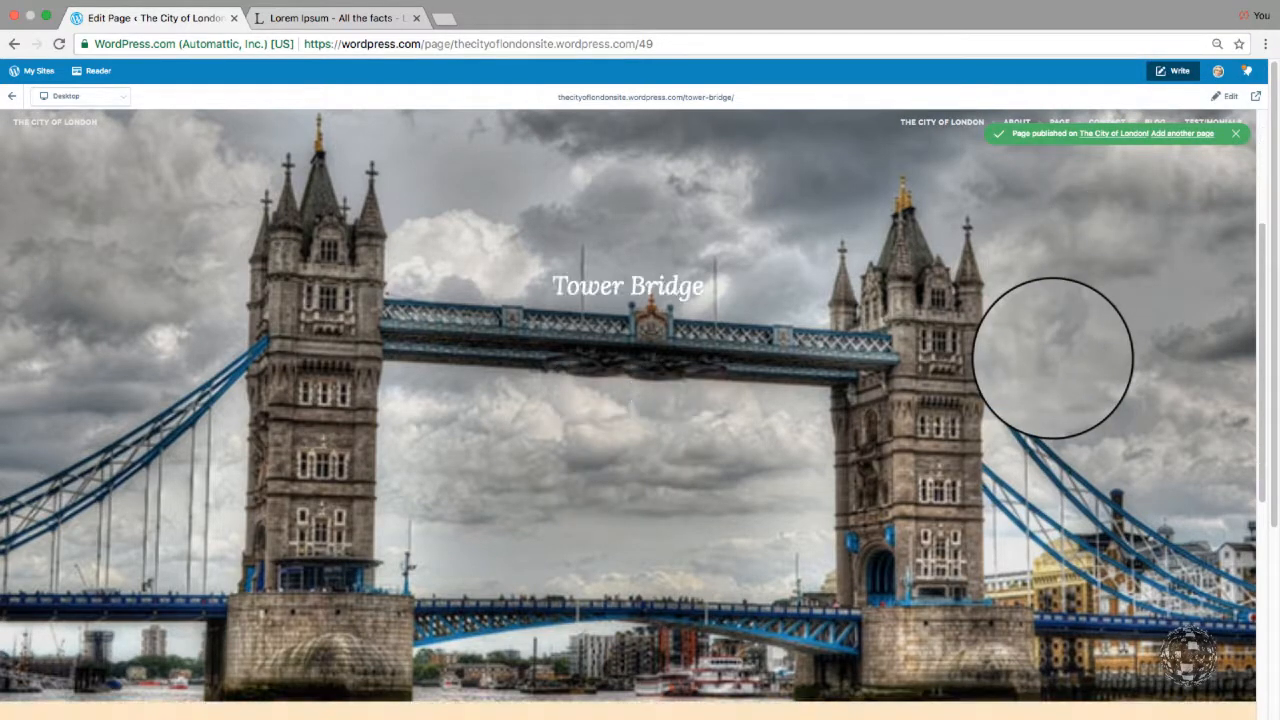
{"action": "scroll", "coordinate": [1053, 358], "scroll_direction": "up", "scroll_amount": 2}
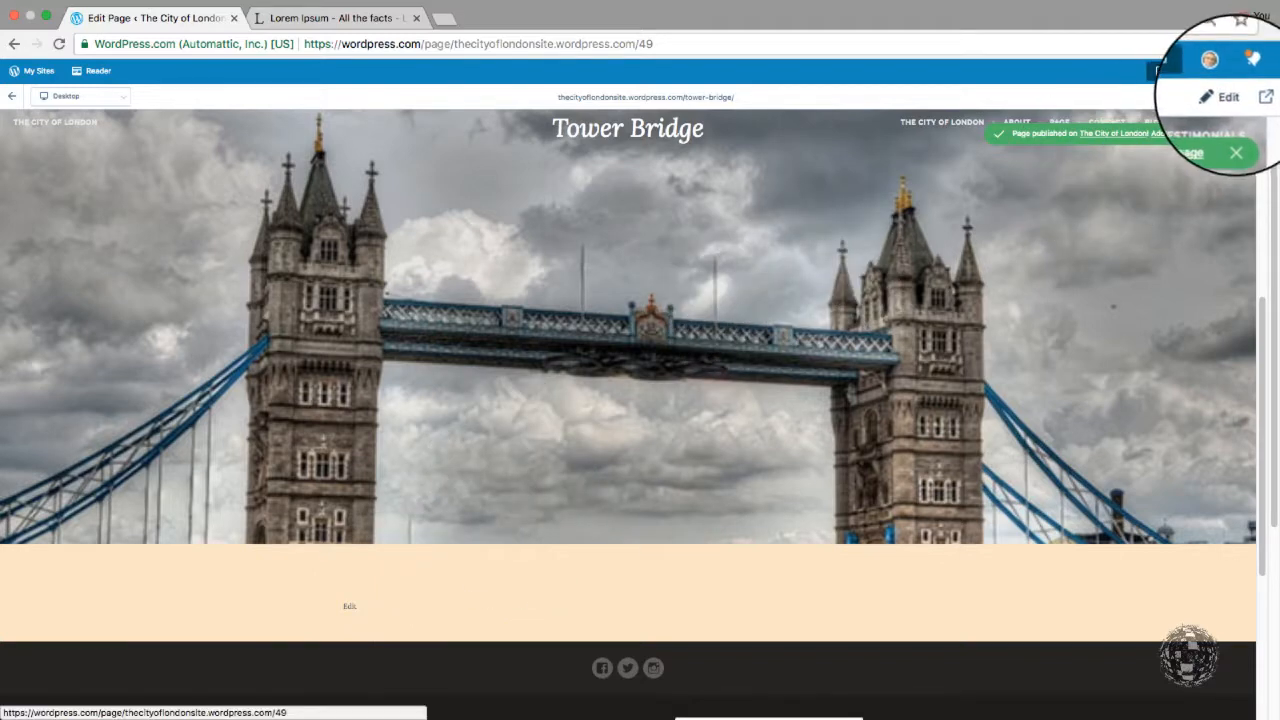
{"action": "left_click", "coordinate": [1228, 96]}
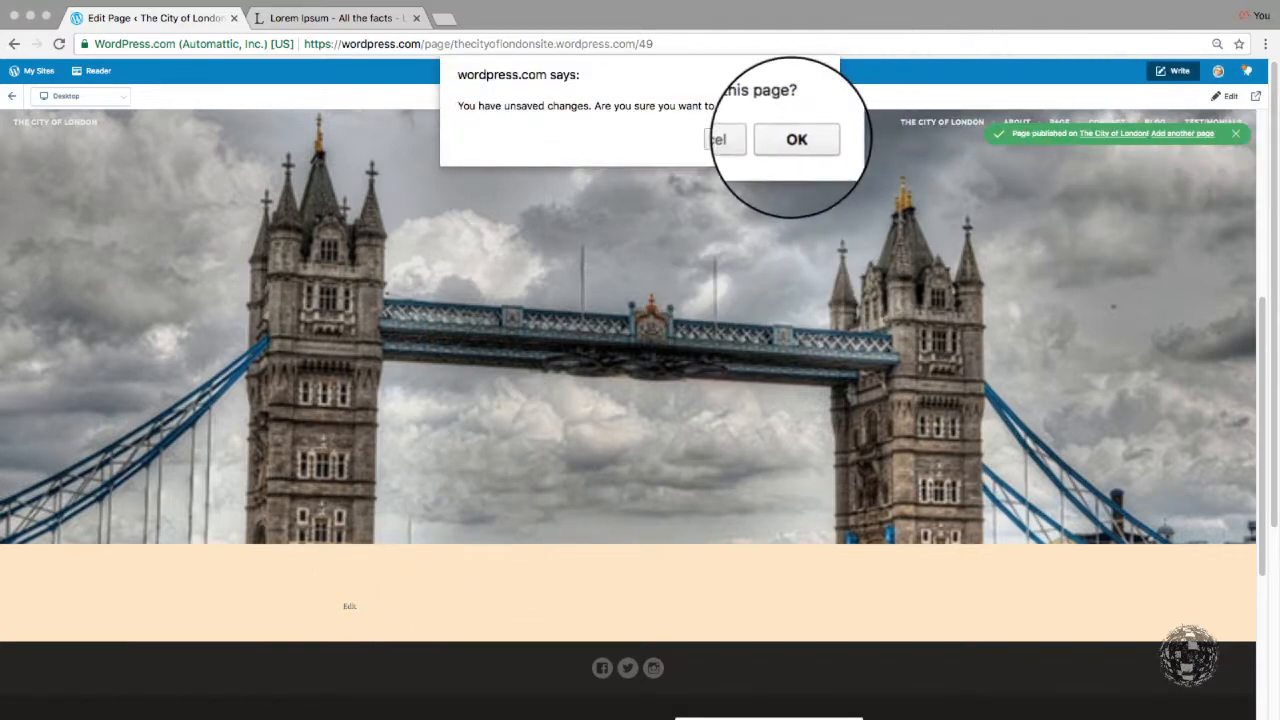
{"action": "left_click", "coordinate": [795, 138]}
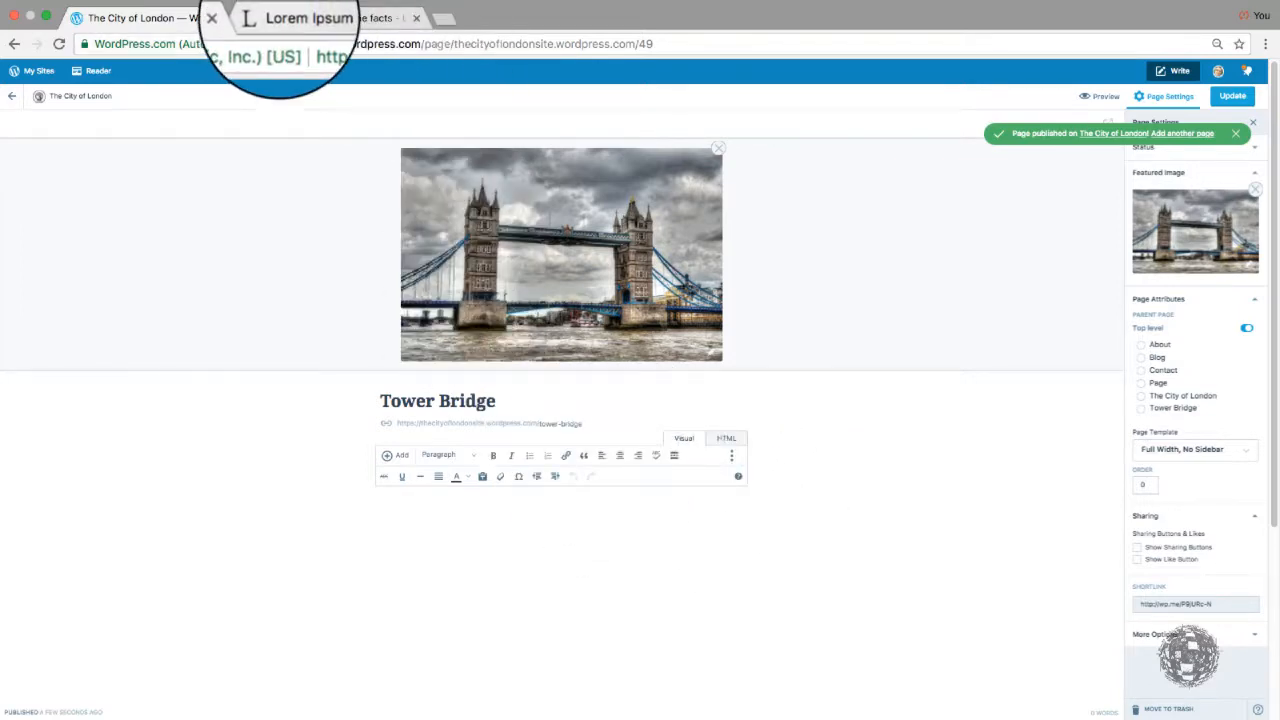
Generate 5 paragraphs of placeholder text on the Lorem Ipsum site and select all of them for copying
{"action": "left_click", "coordinate": [285, 18]}
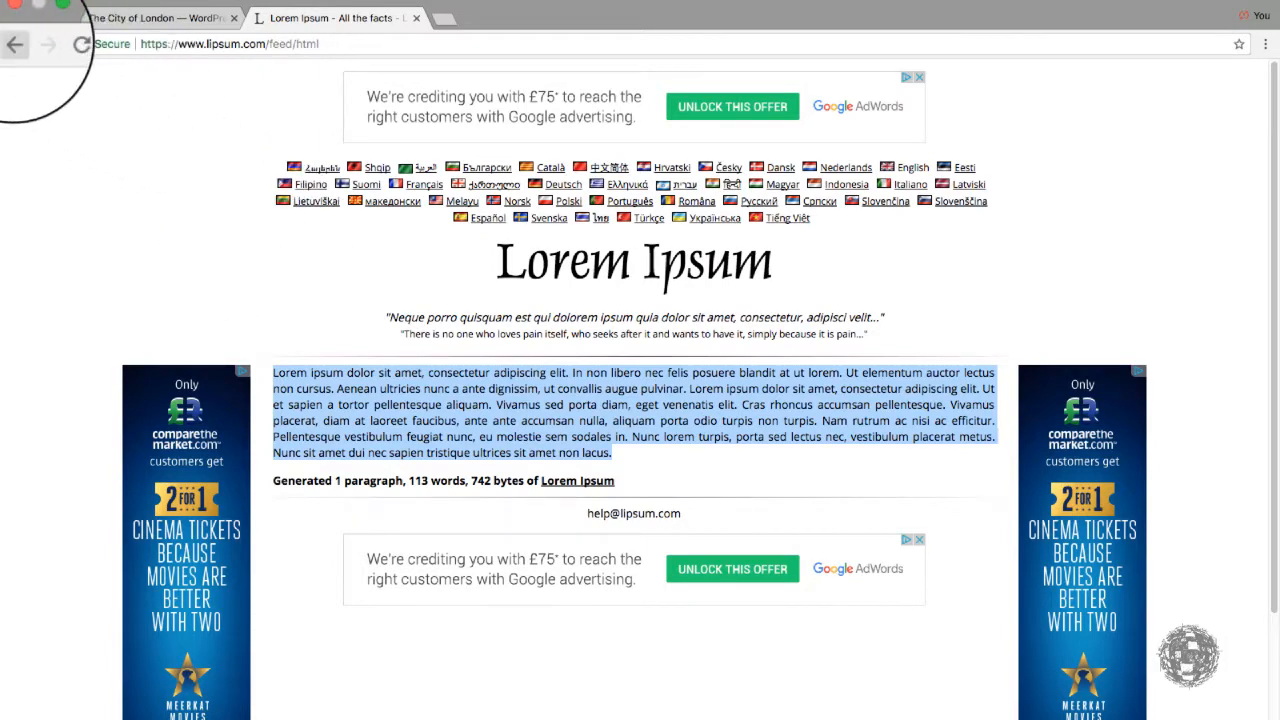
{"action": "left_click", "coordinate": [14, 44]}
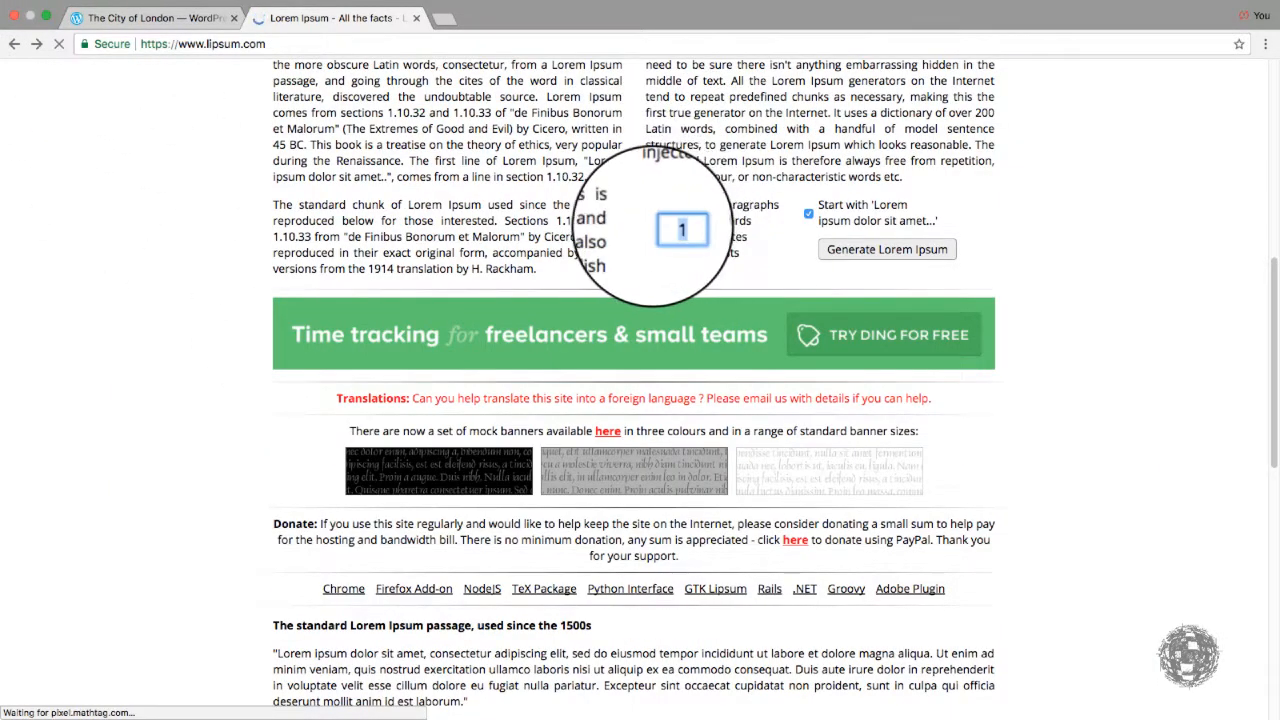
{"action": "double_click", "coordinate": [672, 229]}
{"action": "type", "text": "5"}
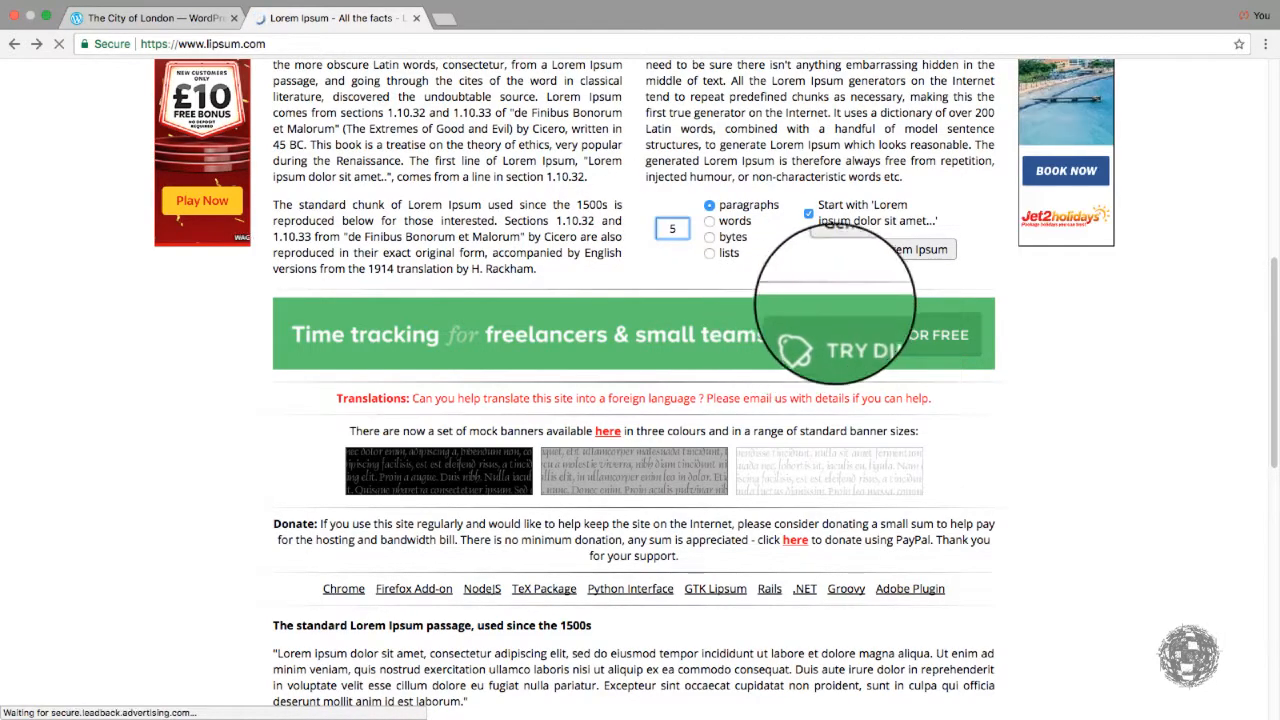
{"action": "left_click", "coordinate": [852, 250]}
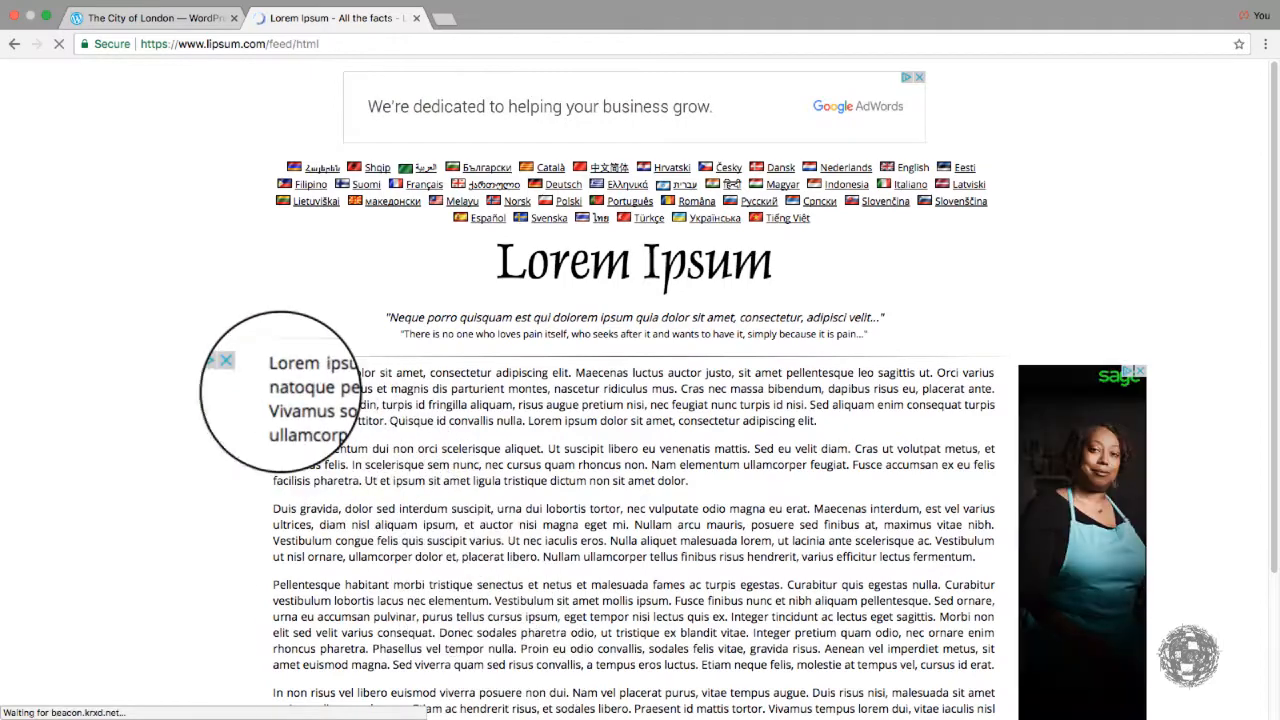
{"action": "left_click_drag", "start_coordinate": [273, 373], "coordinate": [503, 565]}
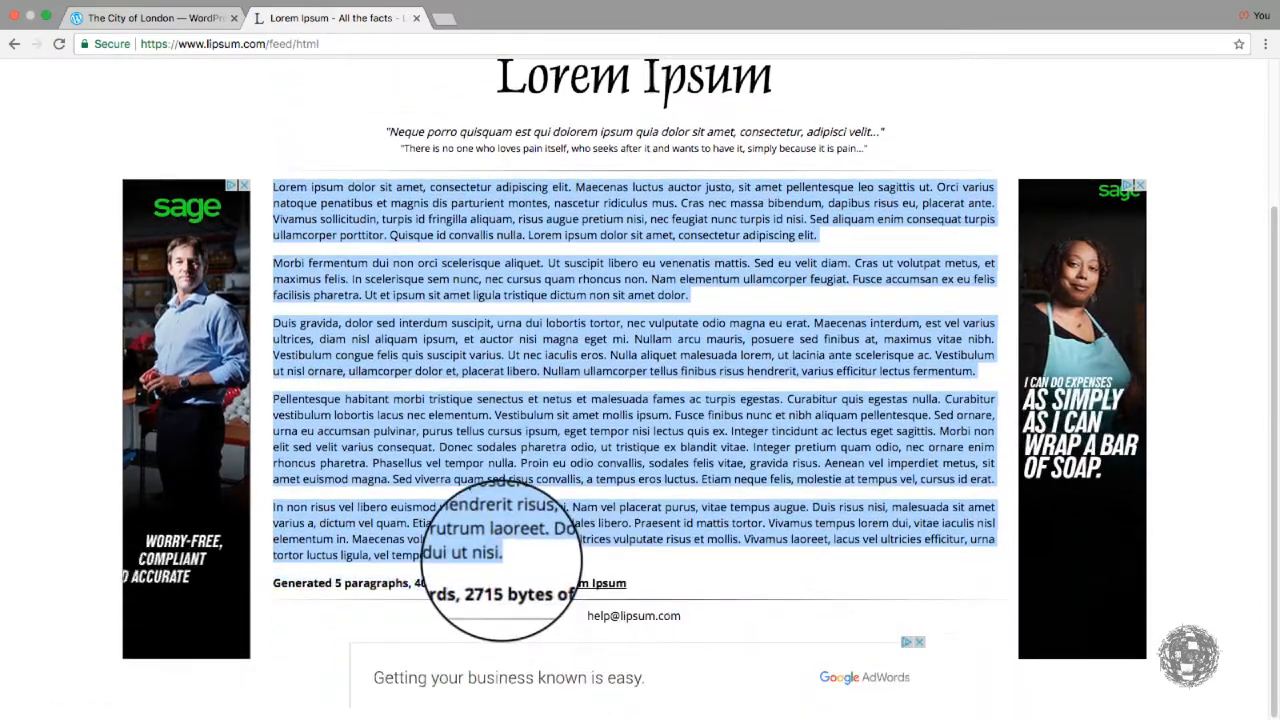
Paste the five lorem ipsum paragraphs into the Tower Bridge page body, justify them and update the page
{"action": "key", "text": "super+1"}
{"action": "left_click", "coordinate": [400, 508]}
{"action": "key", "text": "super+v"}
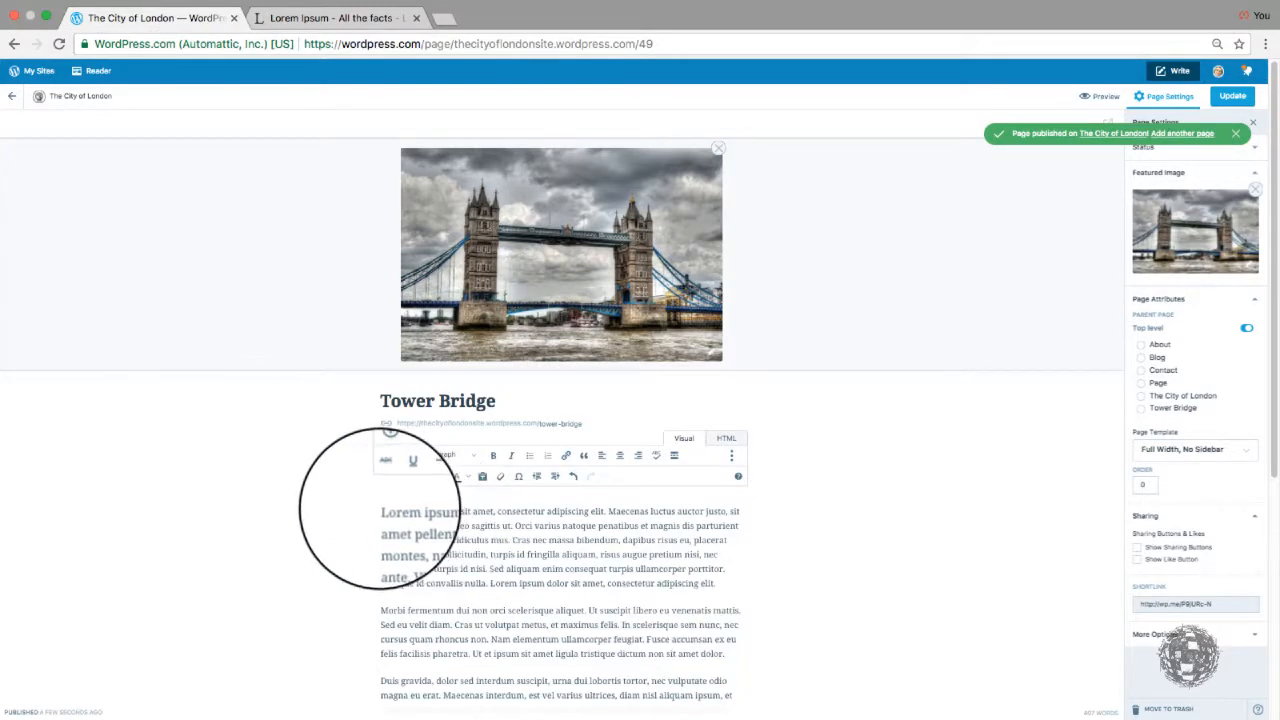
{"action": "left_click_drag", "start_coordinate": [380, 509], "coordinate": [630, 705]}
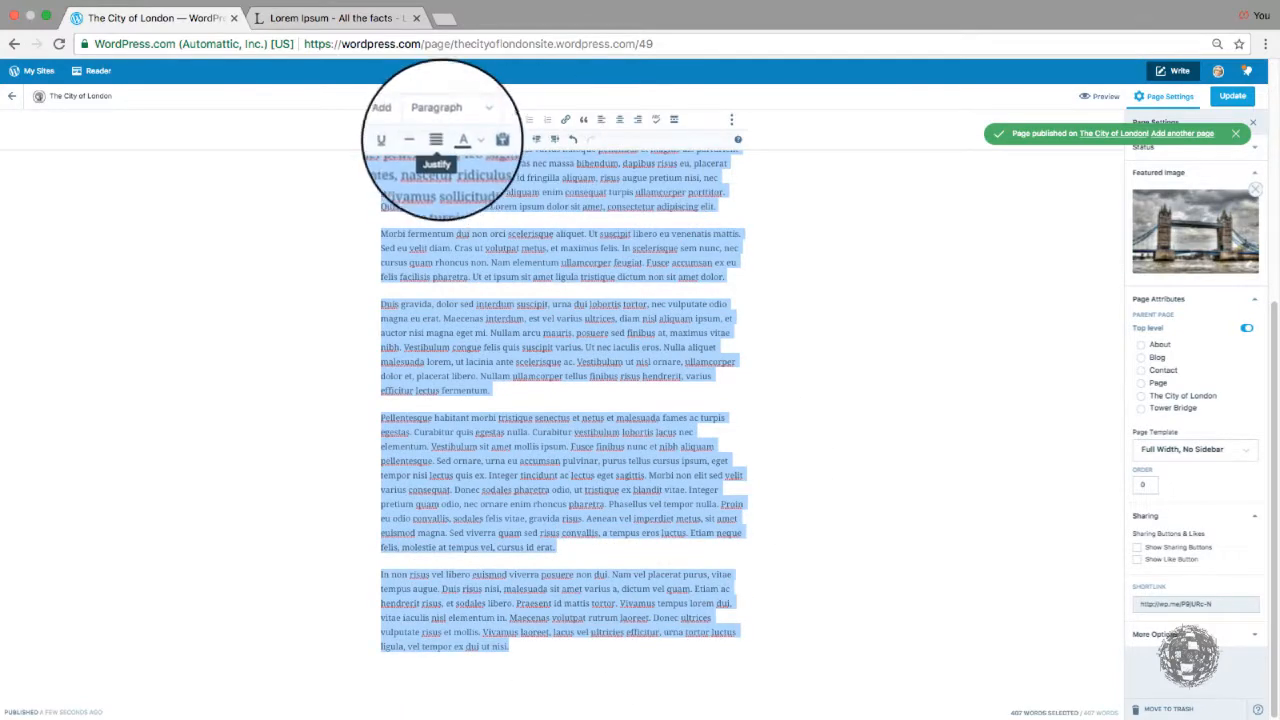
{"action": "left_click", "coordinate": [437, 140]}
{"action": "scroll", "coordinate": [1170, 214], "scroll_direction": "up", "scroll_amount": 5}
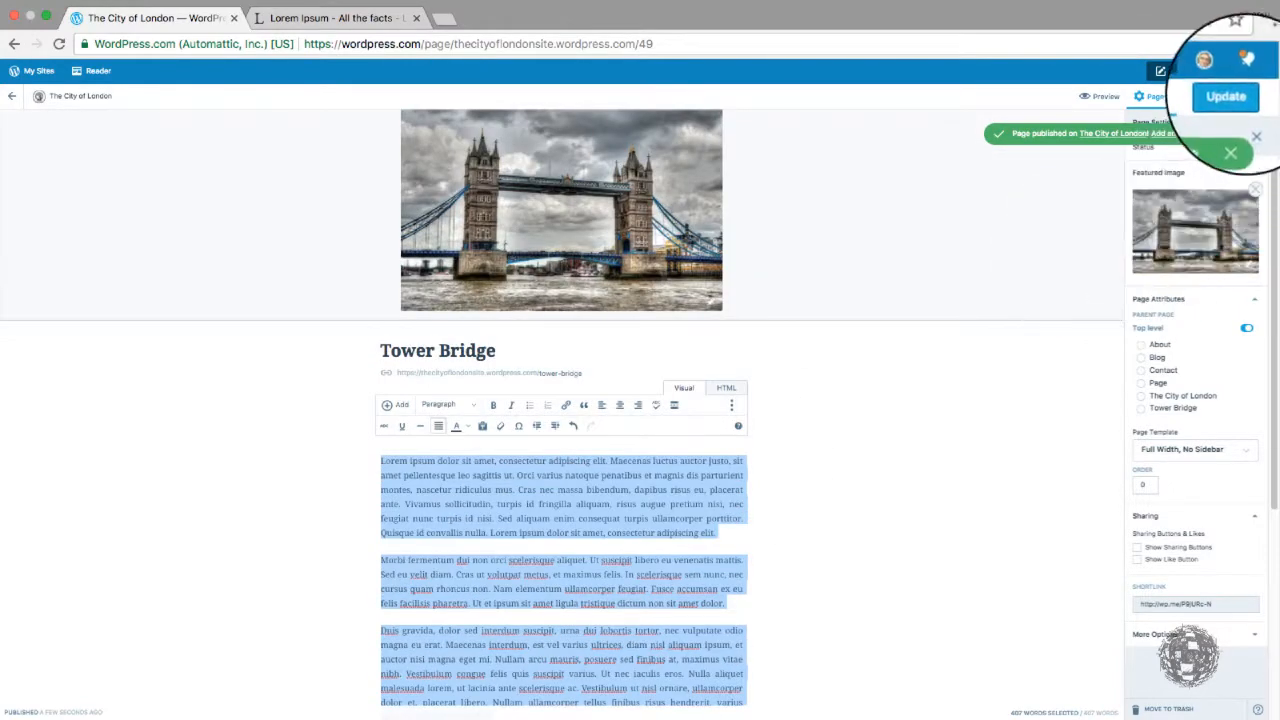
{"action": "left_click", "coordinate": [1220, 97]}
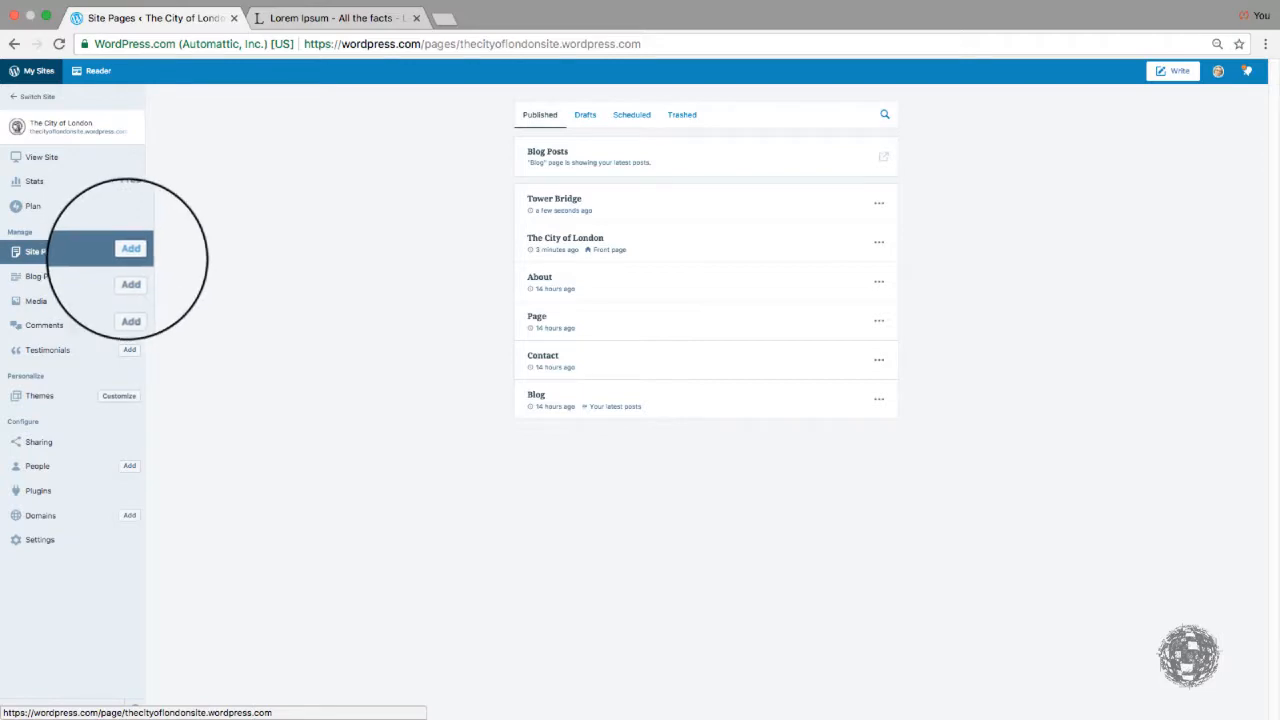
Add a new site page and title it "London Eye", copied from the Panel 2 row of the Word wireframe
{"action": "left_click", "coordinate": [129, 252]}
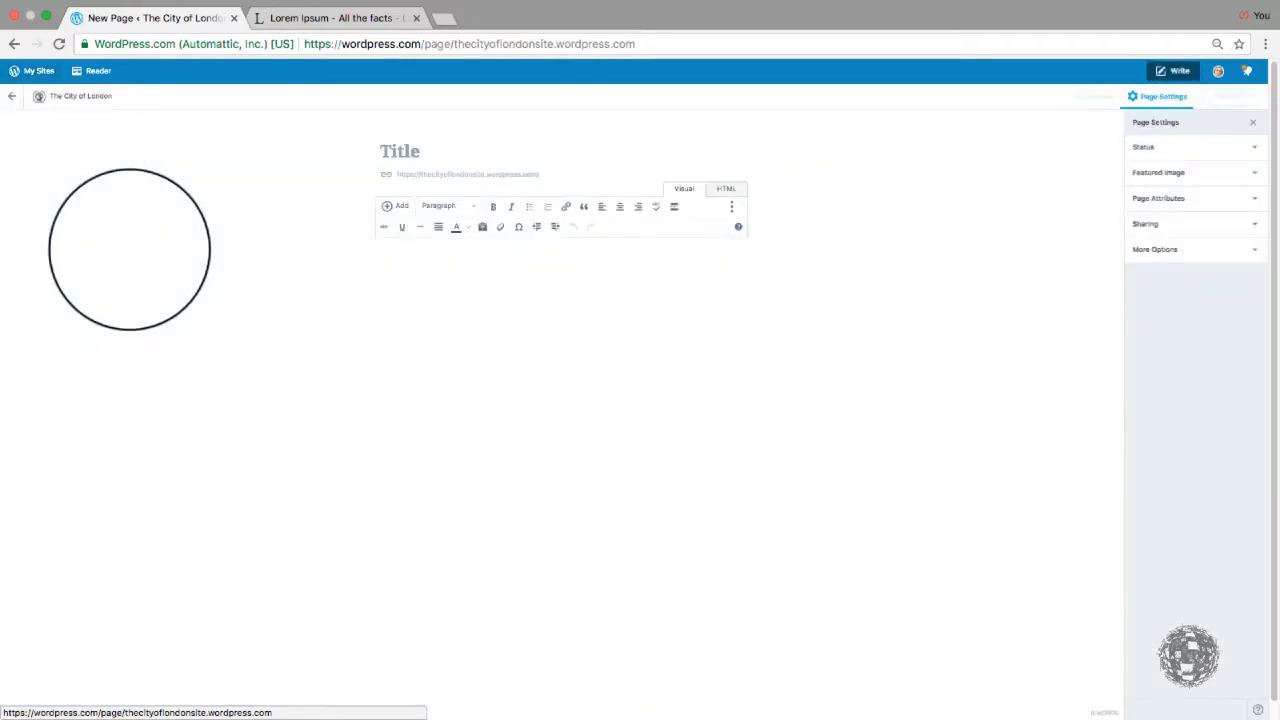
{"action": "key", "text": "super+Tab"}
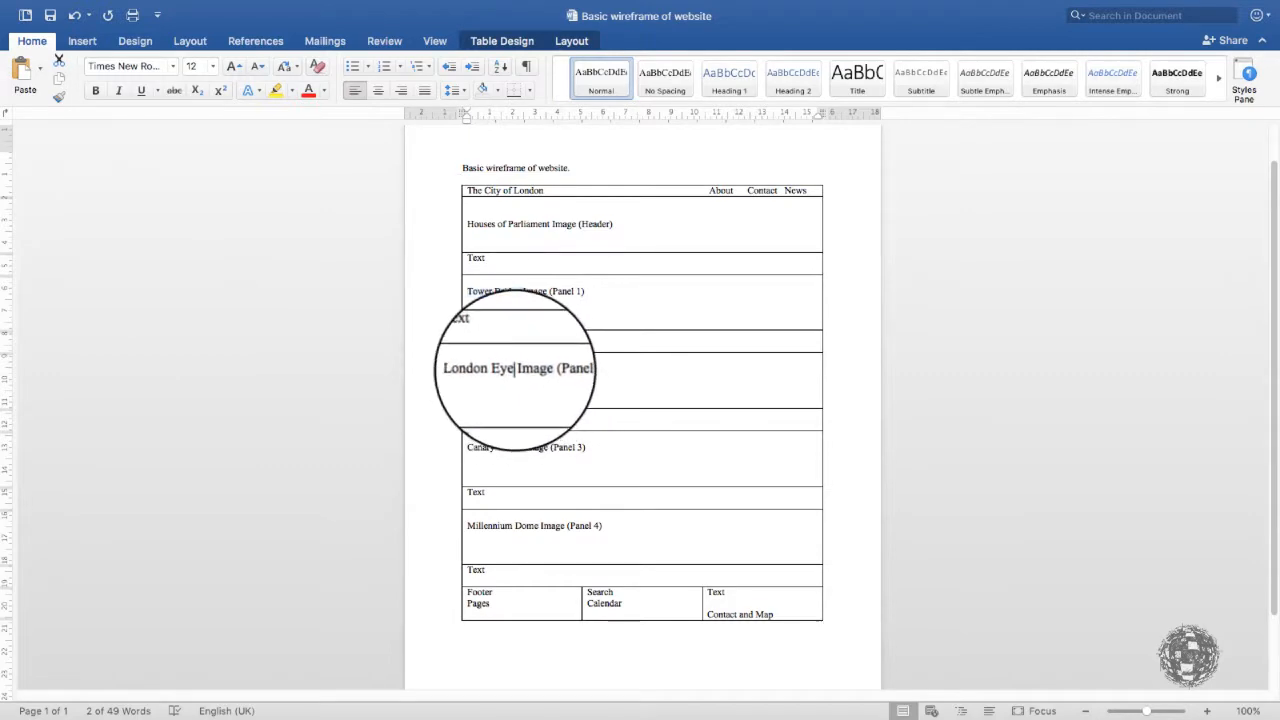
{"action": "left_click_drag", "start_coordinate": [515, 369], "coordinate": [463, 369]}
{"action": "key", "text": "super+Tab"}
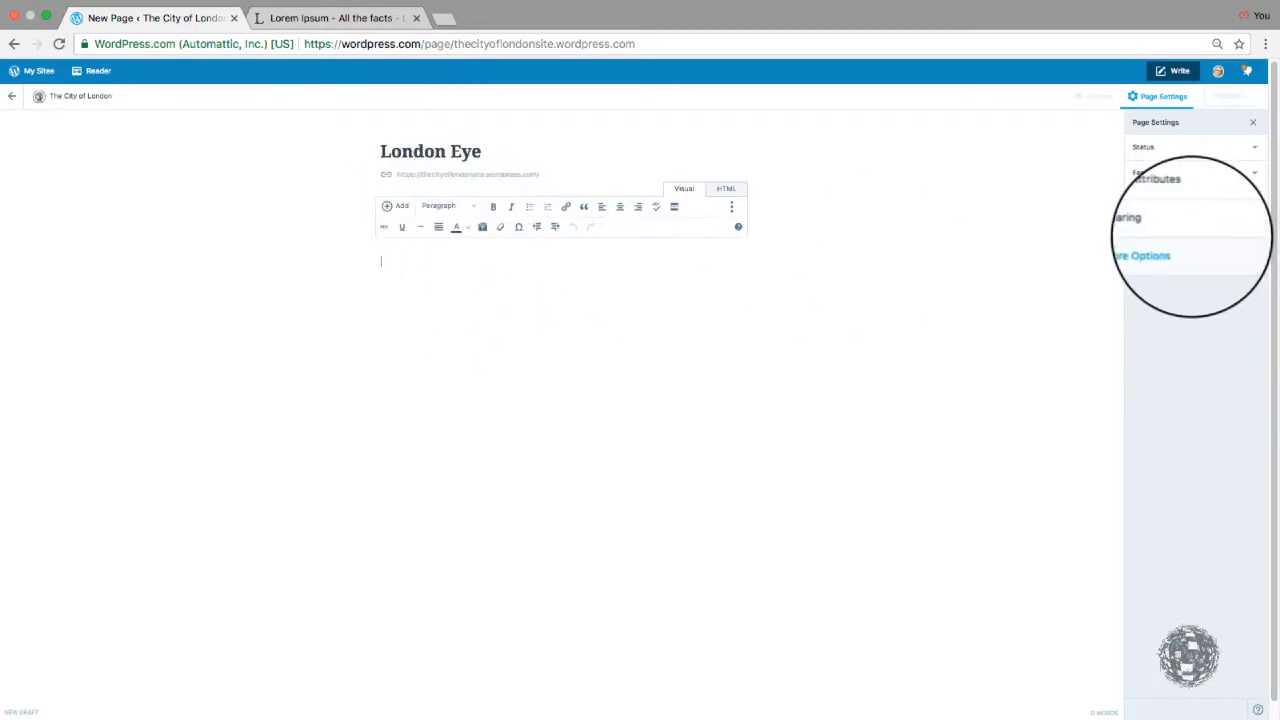
Give the London Eye page its London Eye featured image and the Full Width, No Sidebar template, with sharing and like buttons off
{"action": "left_click", "coordinate": [1165, 171]}
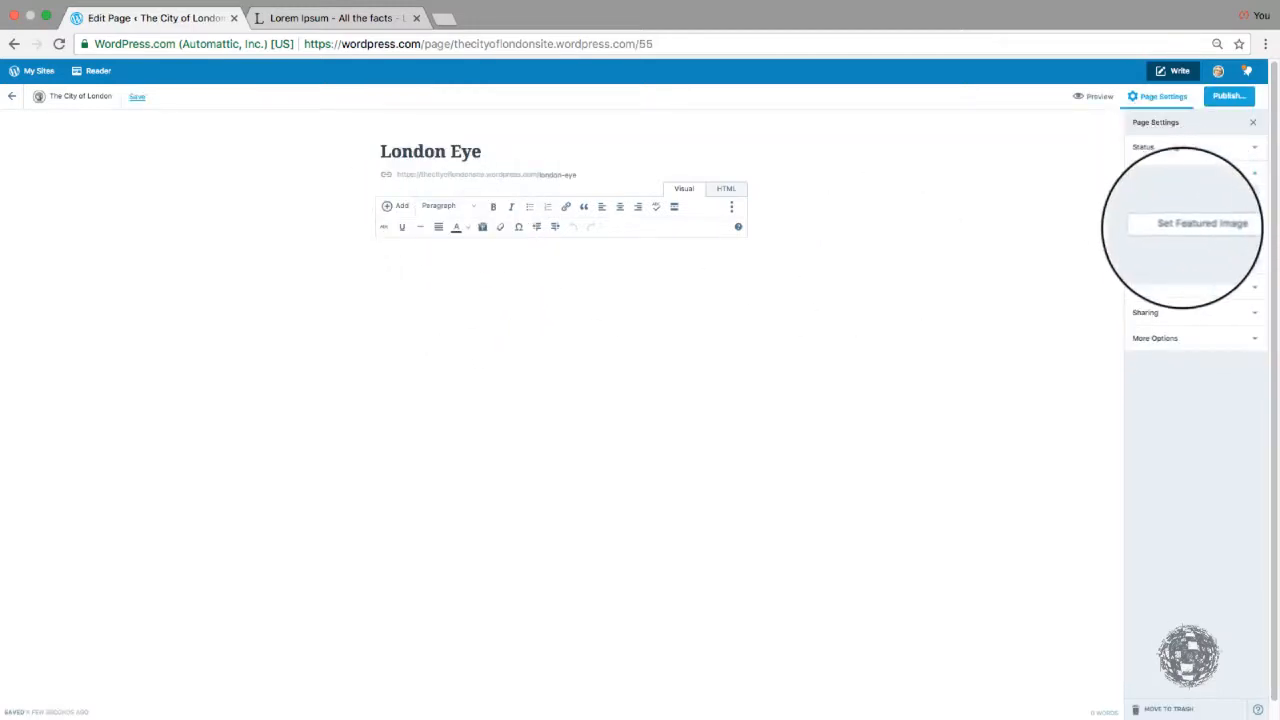
{"action": "left_click", "coordinate": [1172, 225]}
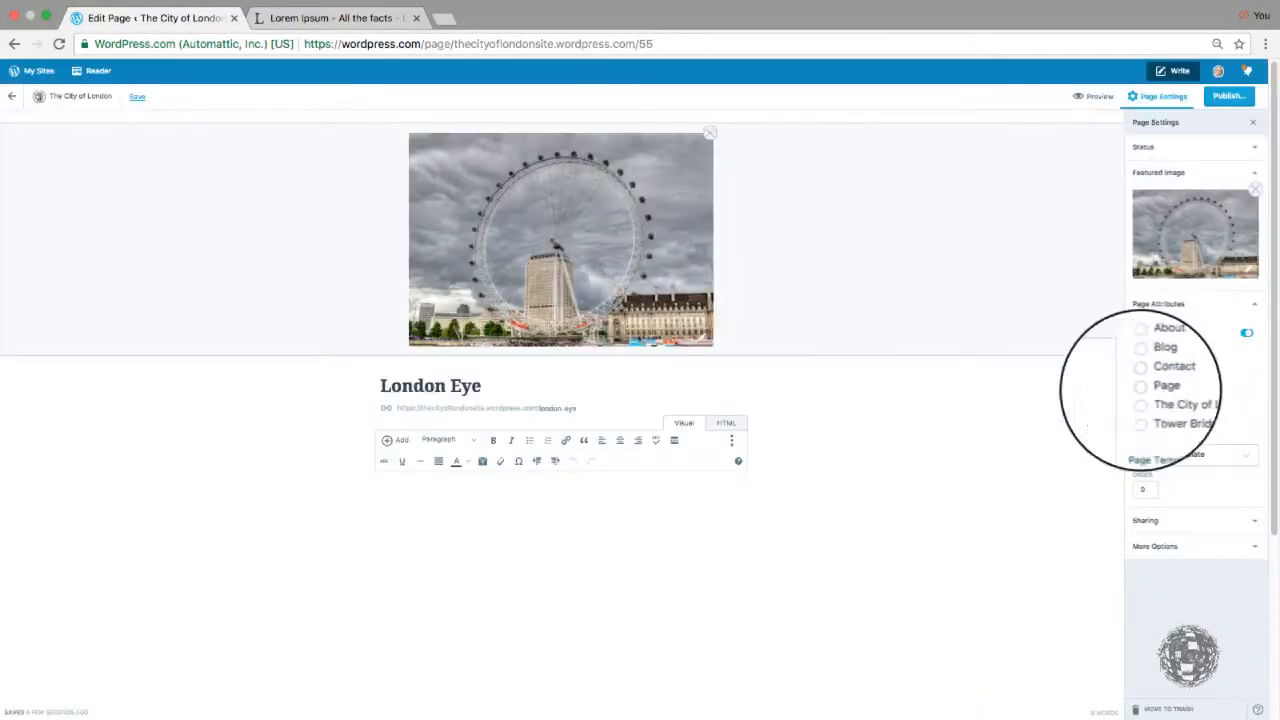
{"action": "left_click", "coordinate": [1148, 521]}
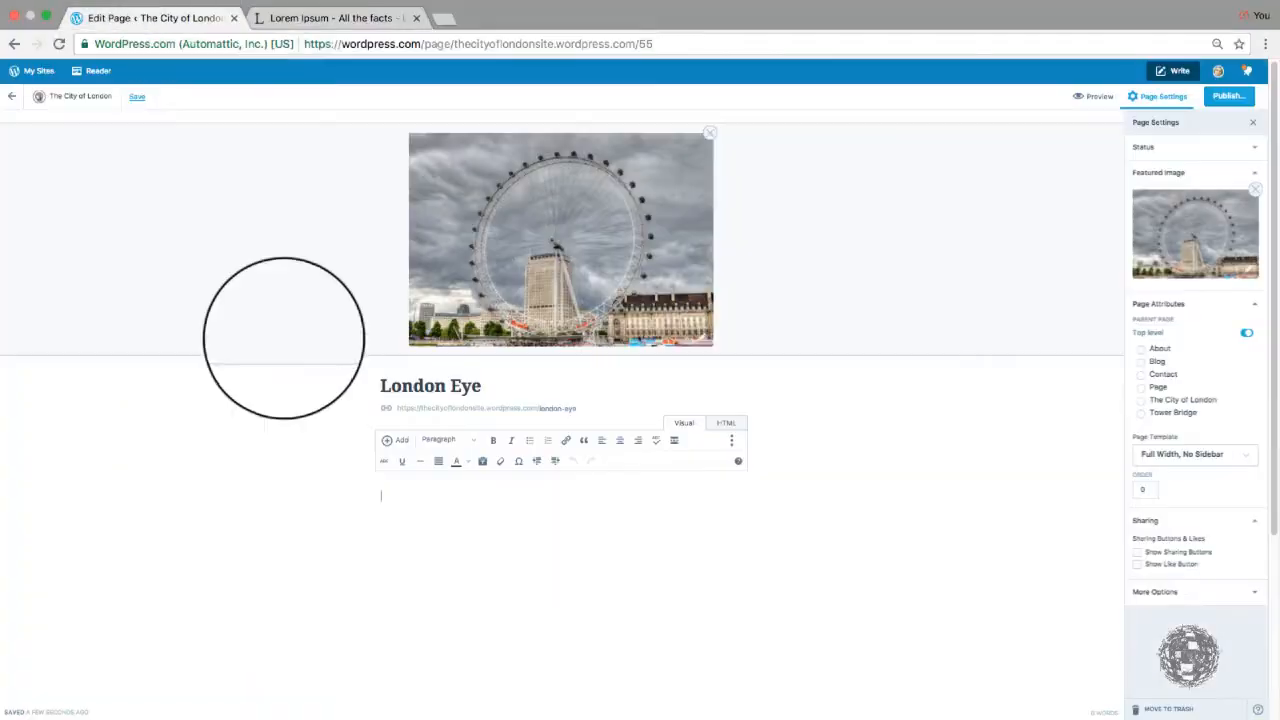
Paste the copied lorem ipsum paragraphs into the London Eye page body and select the pasted text
{"action": "key", "text": "super+v"}
{"action": "scroll", "coordinate": [449, 394], "scroll_direction": "down", "scroll_amount": 2}
{"action": "left_click_drag", "start_coordinate": [382, 323], "coordinate": [706, 706]}
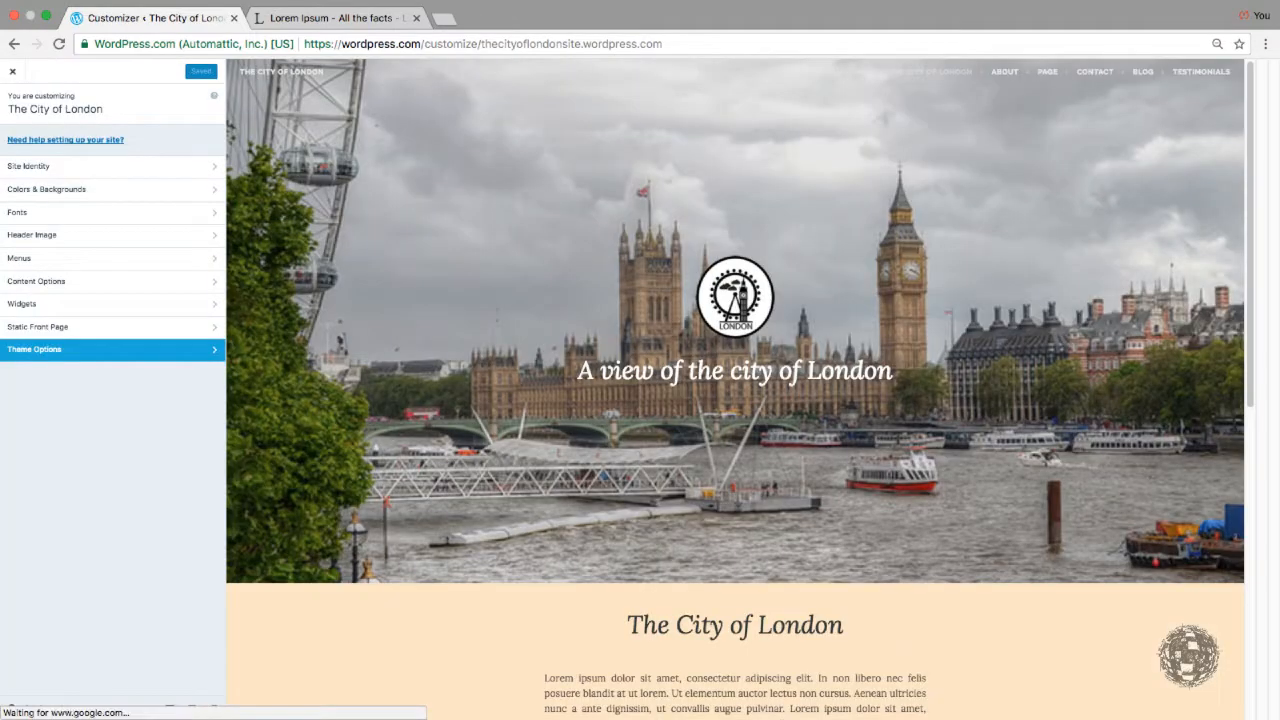
In the customizer's theme options, set the content of Panel 1 to the Tower Bridge page
{"action": "left_click", "coordinate": [108, 349]}
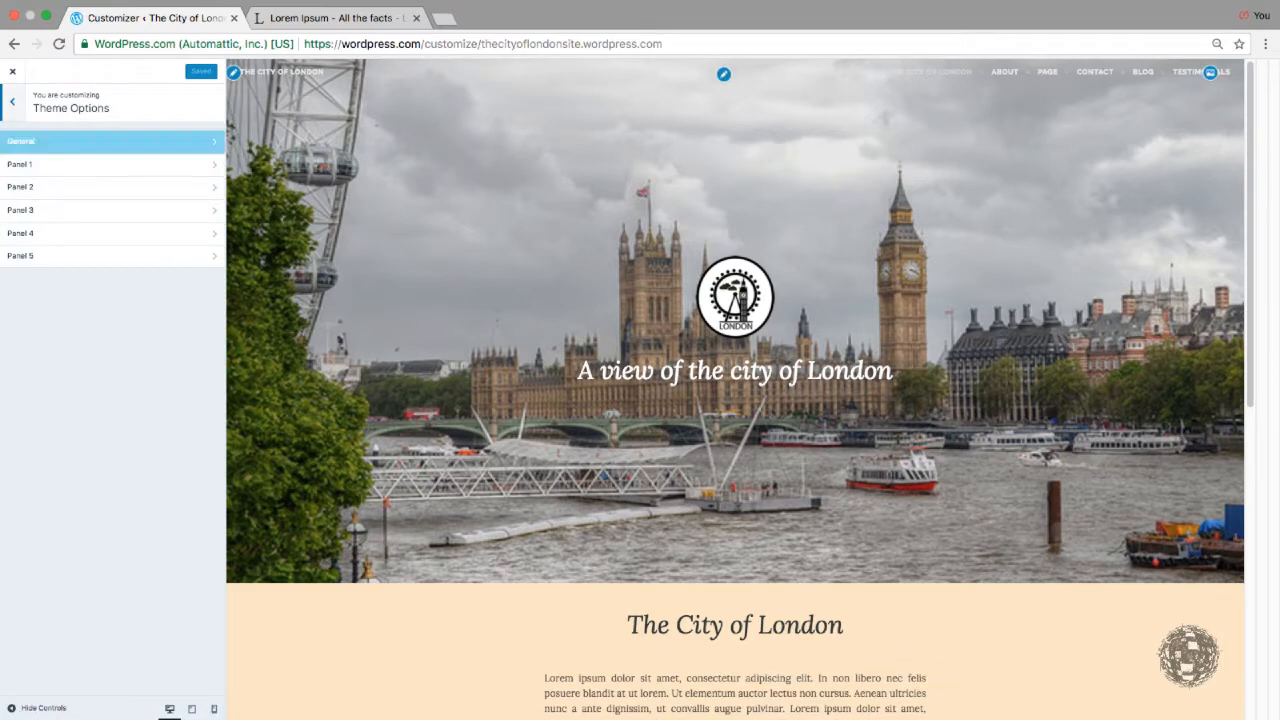
{"action": "left_click", "coordinate": [100, 164]}
{"action": "left_click", "coordinate": [112, 197]}
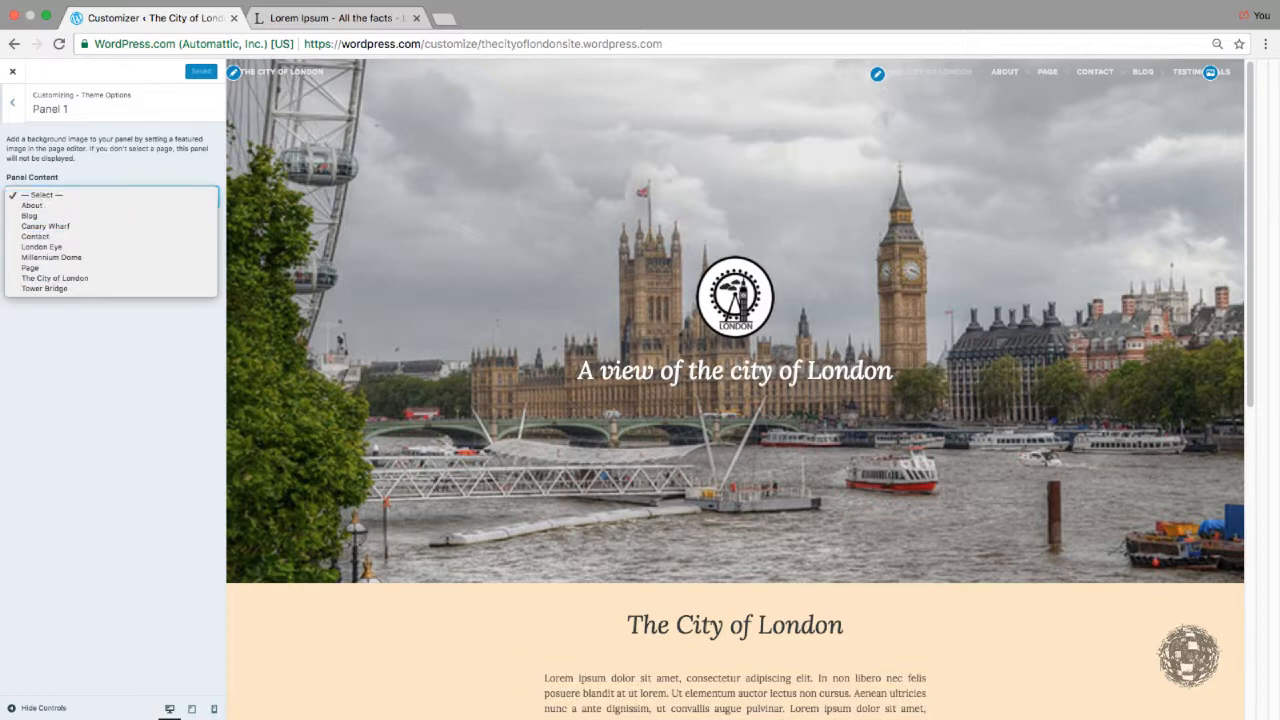
{"action": "left_click", "coordinate": [45, 288]}
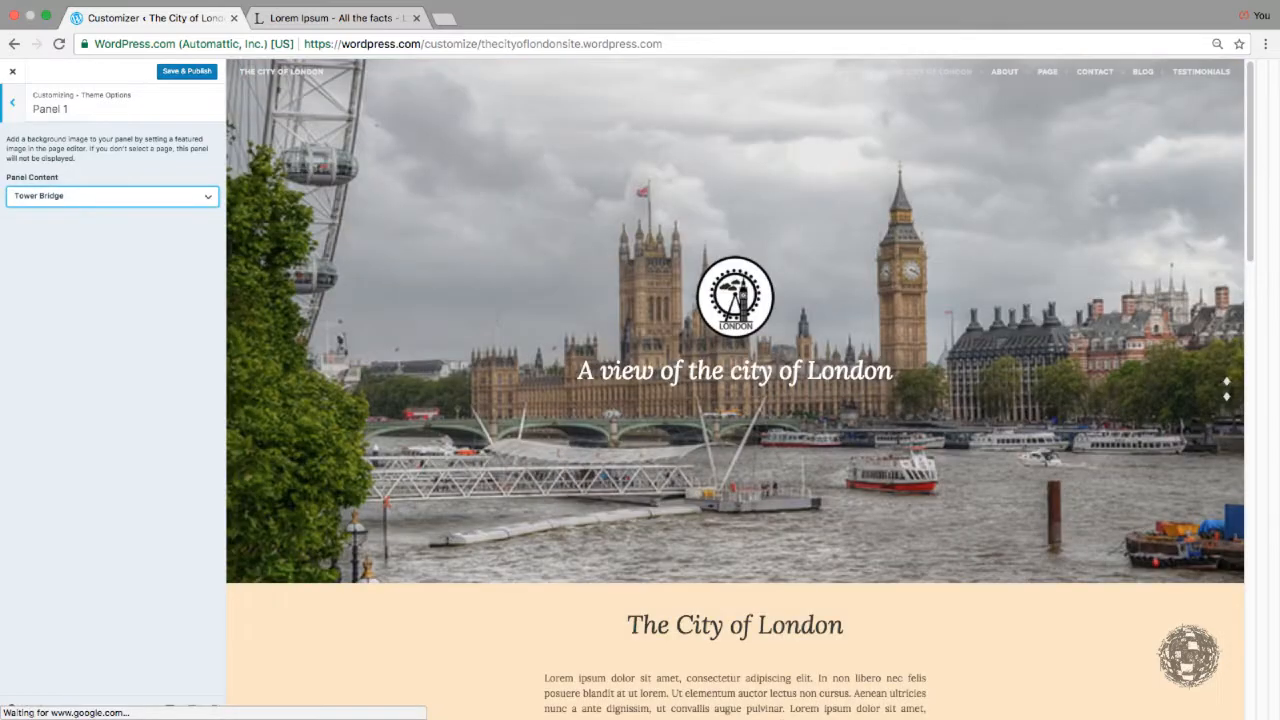
Choose the page for Panel 2's content in the theme options
{"action": "left_click", "coordinate": [12, 101]}
{"action": "left_click", "coordinate": [60, 187]}
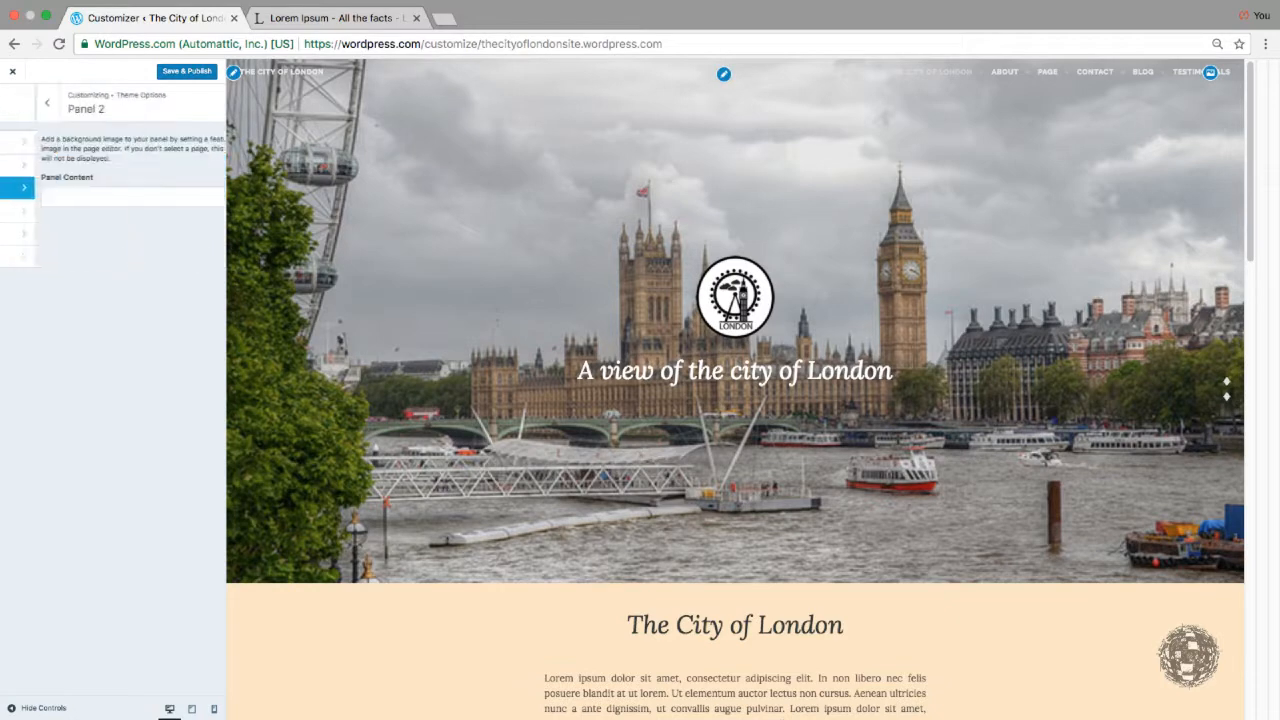
{"action": "left_click", "coordinate": [112, 195]}
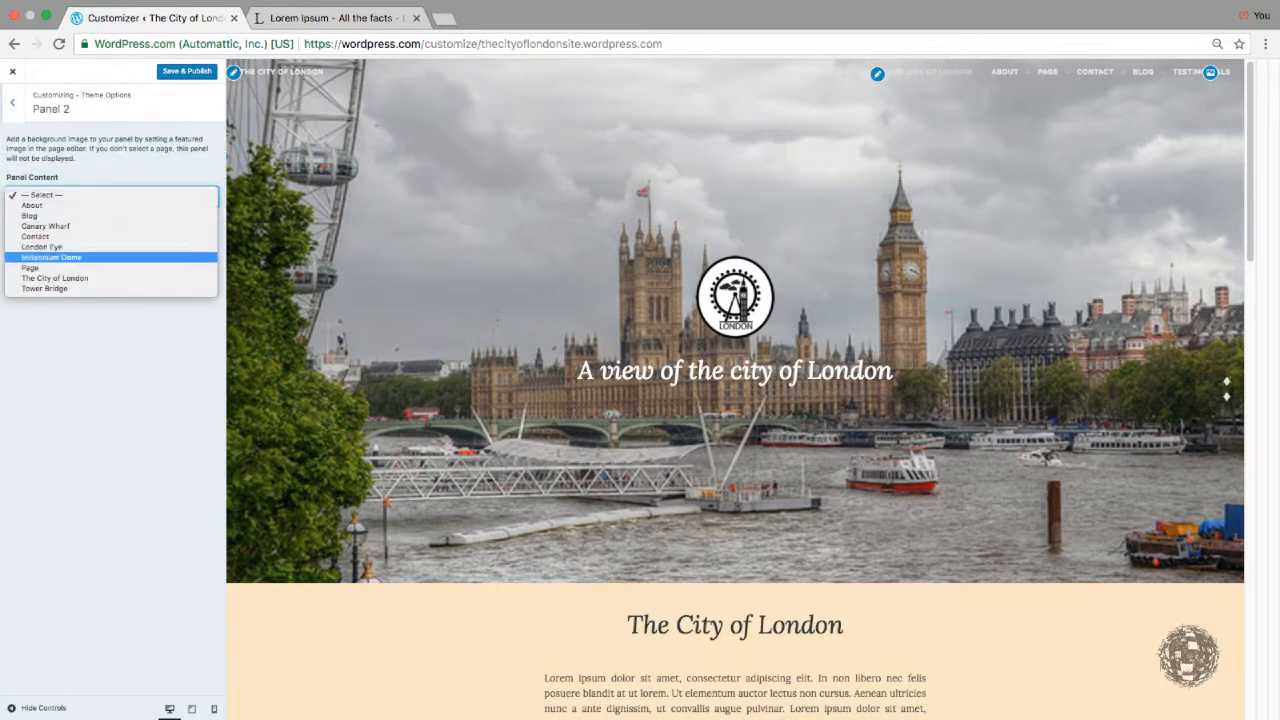
{"action": "left_click", "coordinate": [51, 257]}
Set the content of Panel 3 to the Canary Wharf page
{"action": "left_click", "coordinate": [12, 101]}
{"action": "left_click", "coordinate": [60, 209]}
{"action": "left_click", "coordinate": [112, 195]}
{"action": "left_click", "coordinate": [45, 226]}
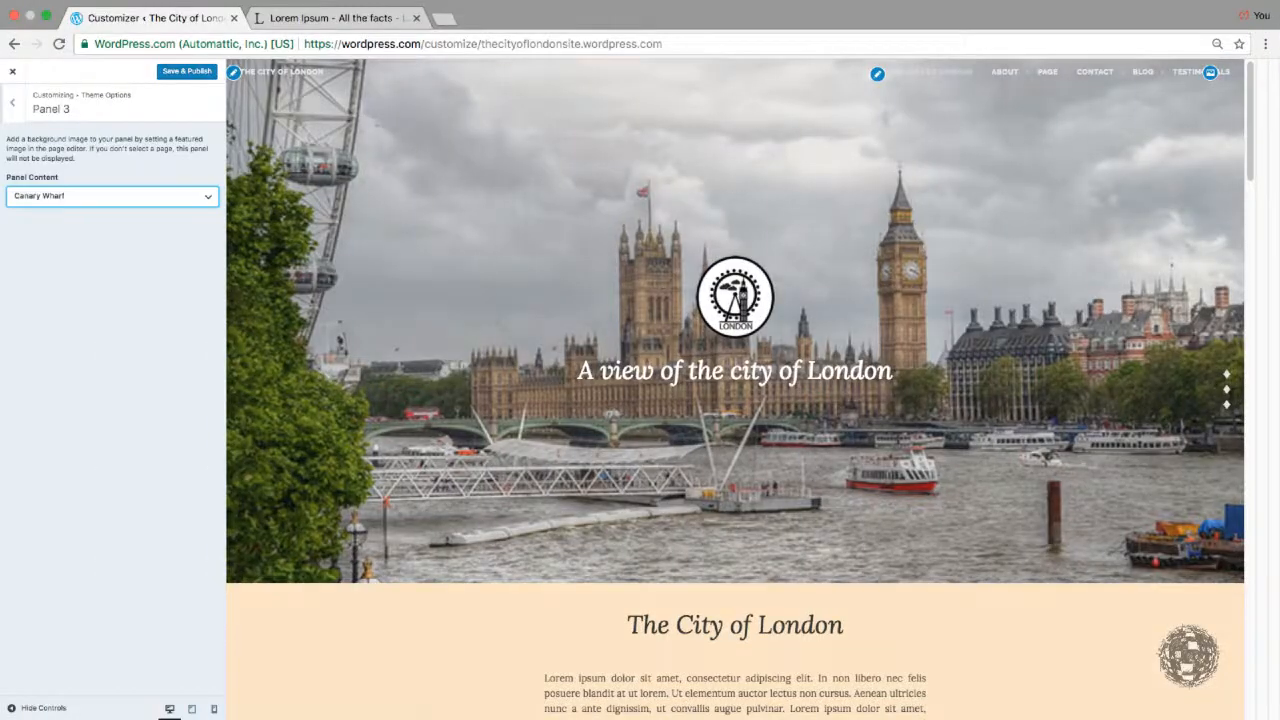
Set the content of Panel 4 to the Millennium Dome page and go on to Panel 5
{"action": "left_click", "coordinate": [12, 101]}
{"action": "left_click", "coordinate": [60, 233]}
{"action": "left_click", "coordinate": [112, 195]}
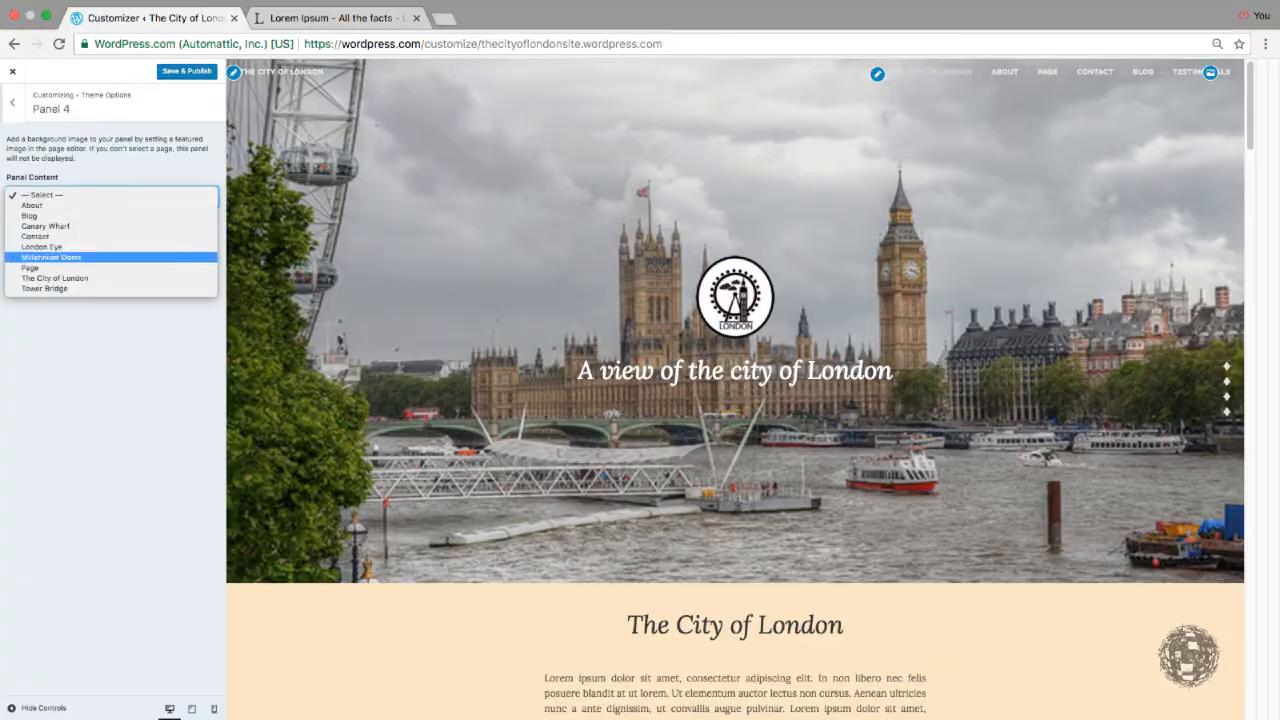
{"action": "left_click", "coordinate": [45, 251]}
{"action": "left_click", "coordinate": [12, 101]}
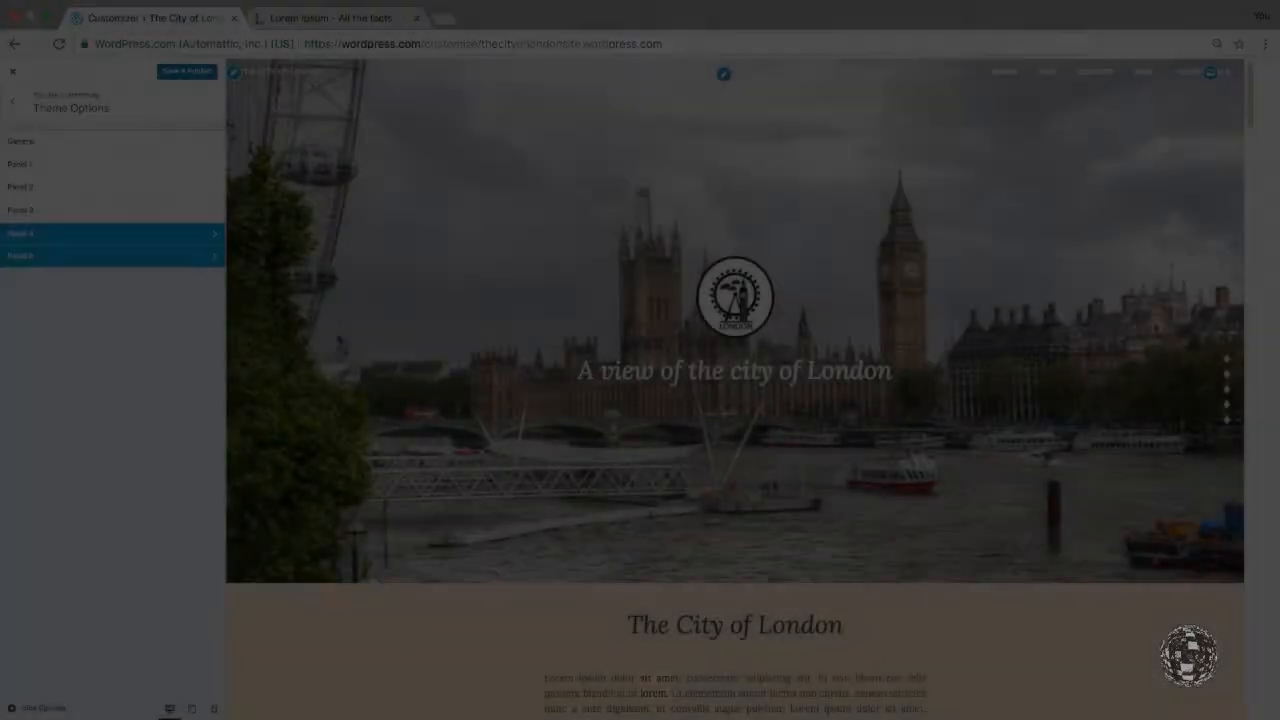
{"action": "left_click", "coordinate": [60, 256]}
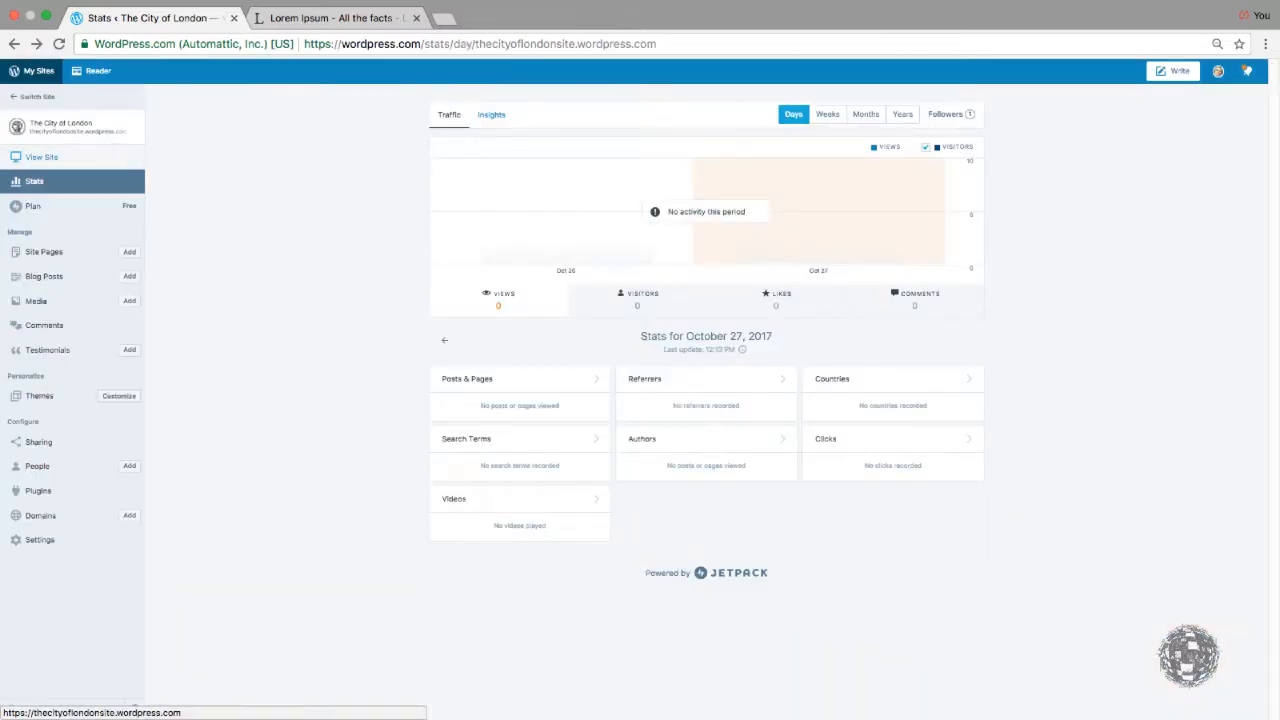
View the site and review the front page from the header image through the Tower Bridge panel's text
{"action": "left_click", "coordinate": [41, 157]}
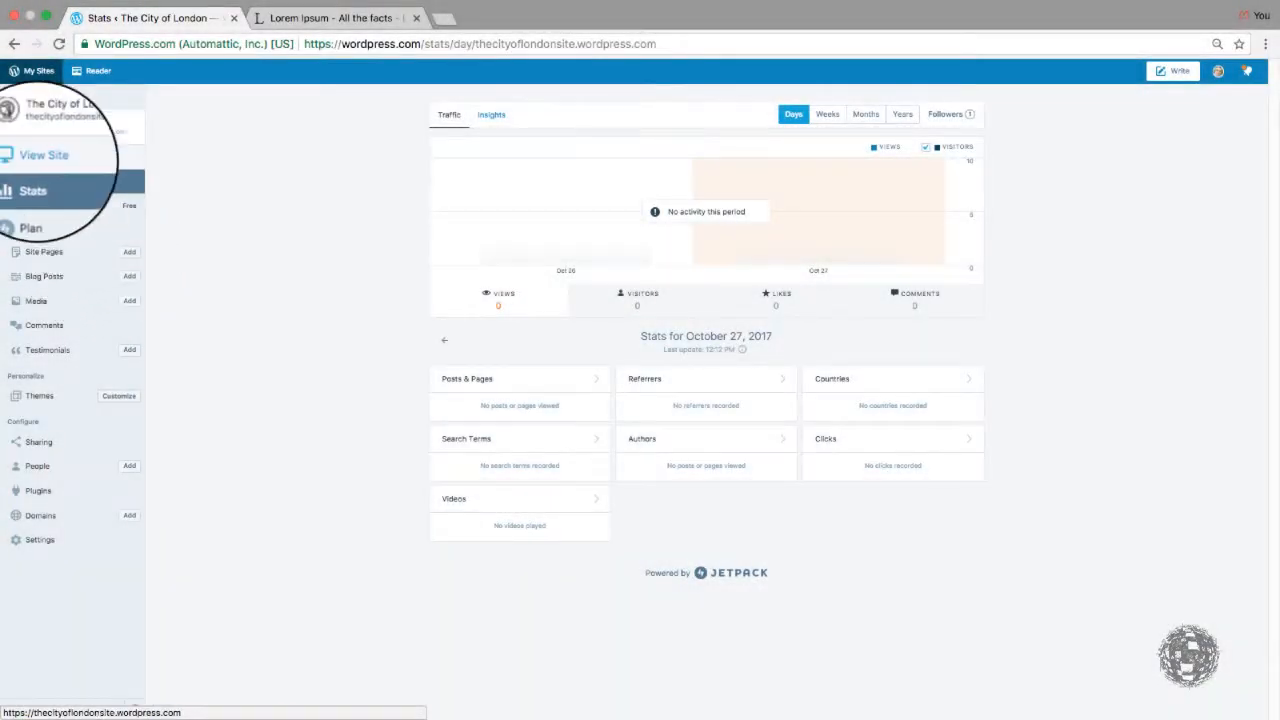
{"action": "left_click", "coordinate": [45, 158]}
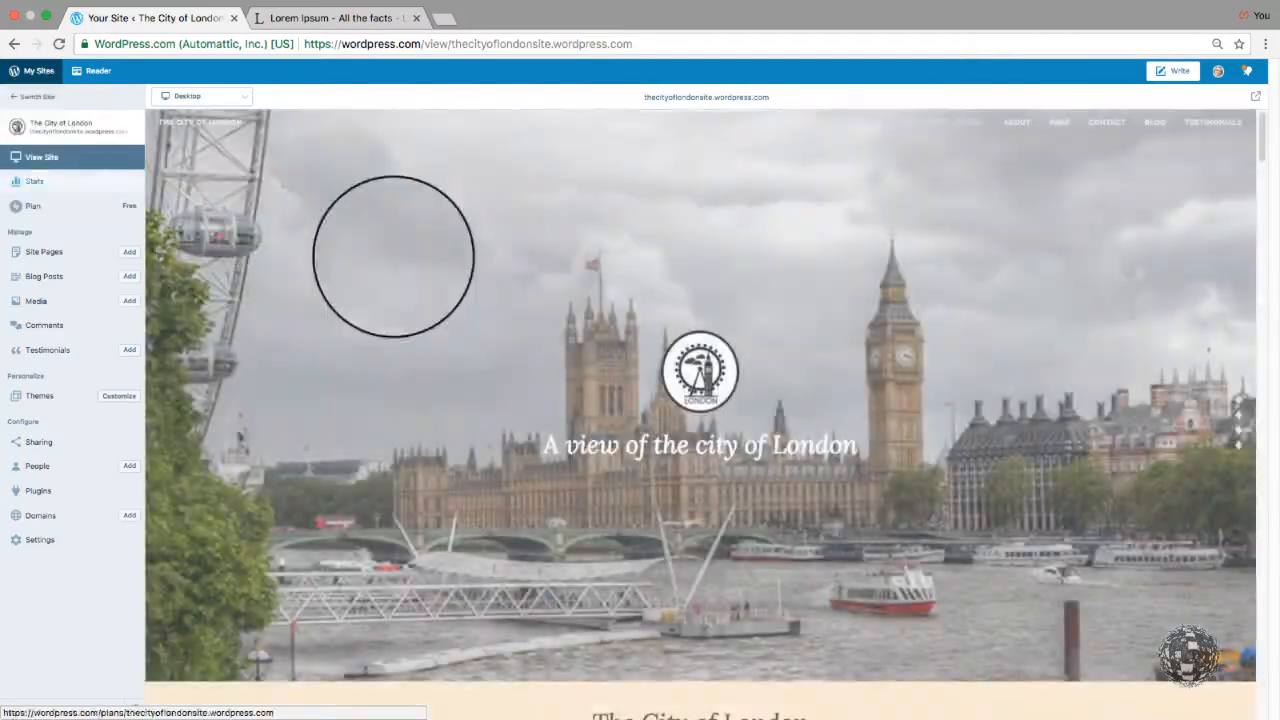
{"action": "scroll", "coordinate": [520, 284], "scroll_direction": "down", "scroll_amount": 10}
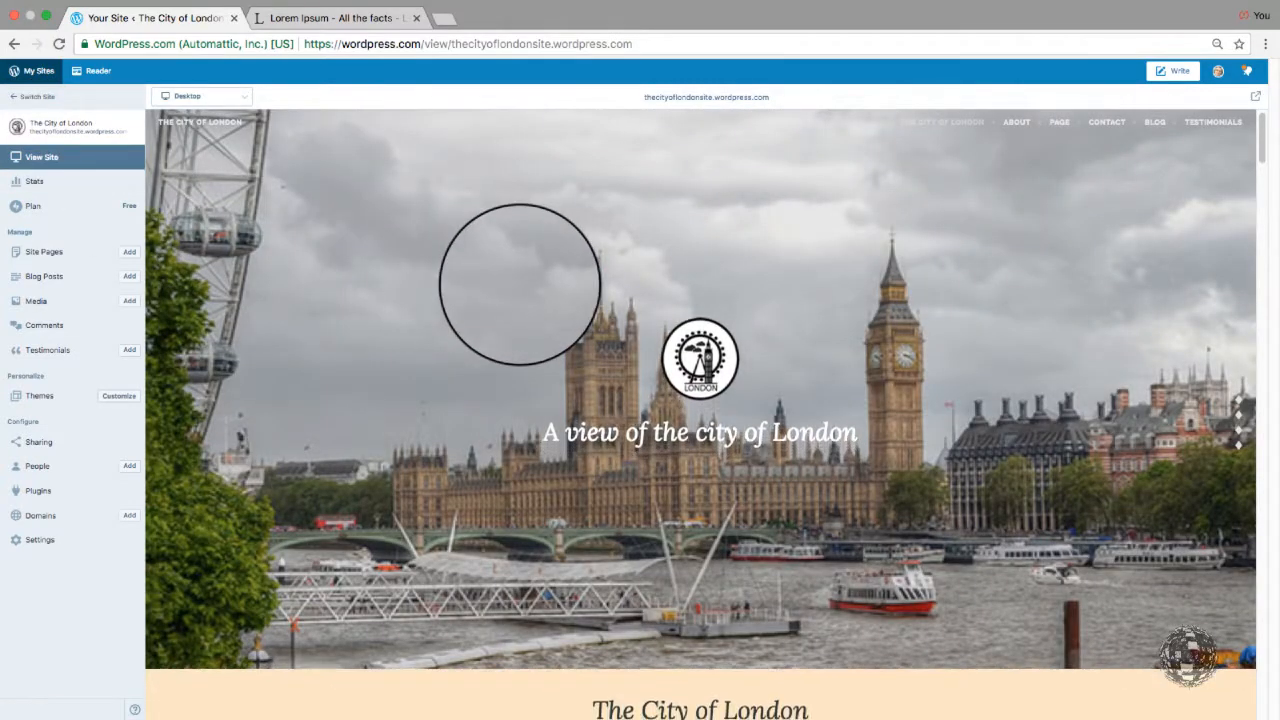
{"action": "scroll", "coordinate": [515, 278], "scroll_direction": "down", "scroll_amount": 5}
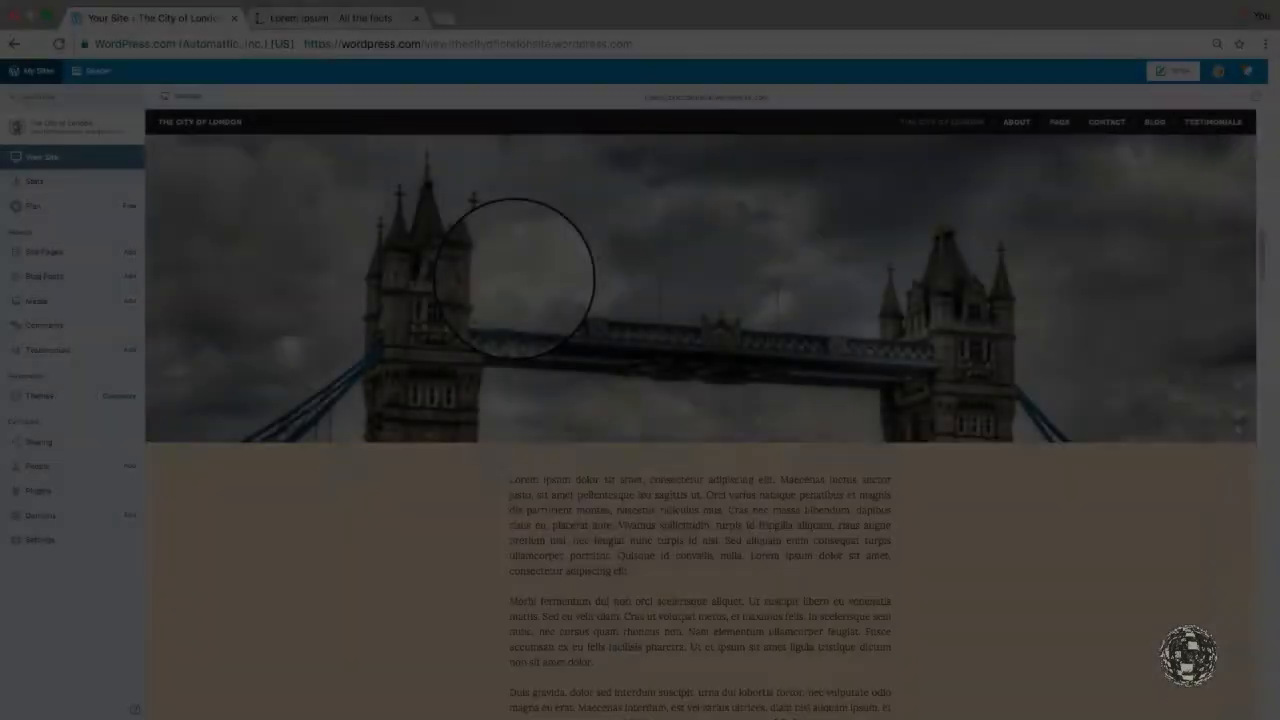
{"action": "scroll", "coordinate": [515, 278], "scroll_direction": "down", "scroll_amount": 2}
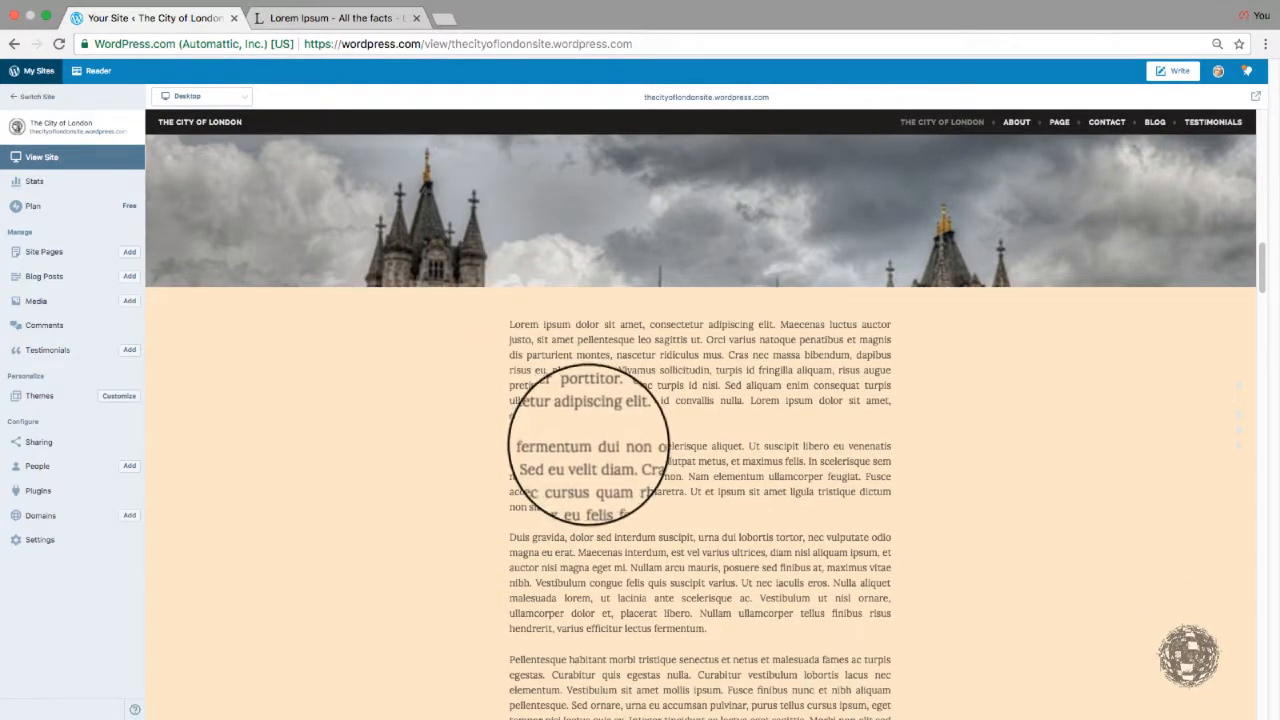
{"action": "scroll", "coordinate": [588, 444], "scroll_direction": "down", "scroll_amount": 3}
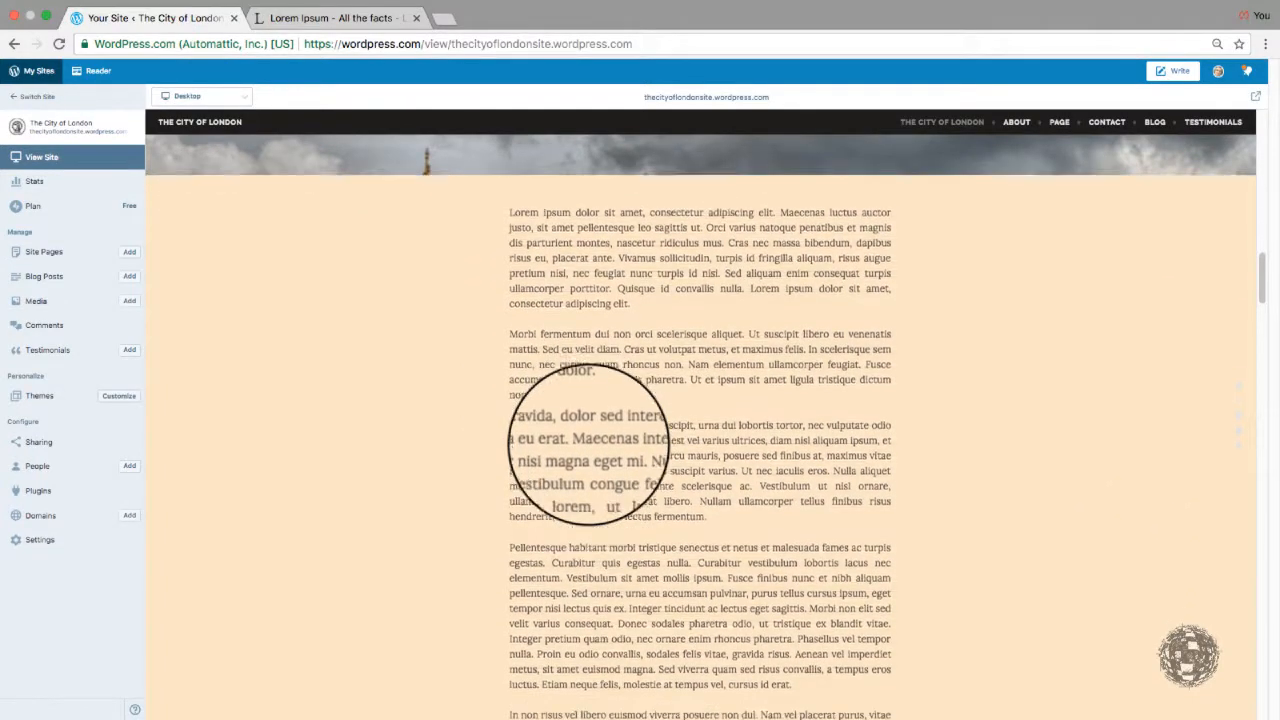
Review the front page from the Tower Bridge panel's text through the London Eye panel to the Canary Wharf image
{"action": "scroll", "coordinate": [588, 444], "scroll_direction": "down", "scroll_amount": 5}
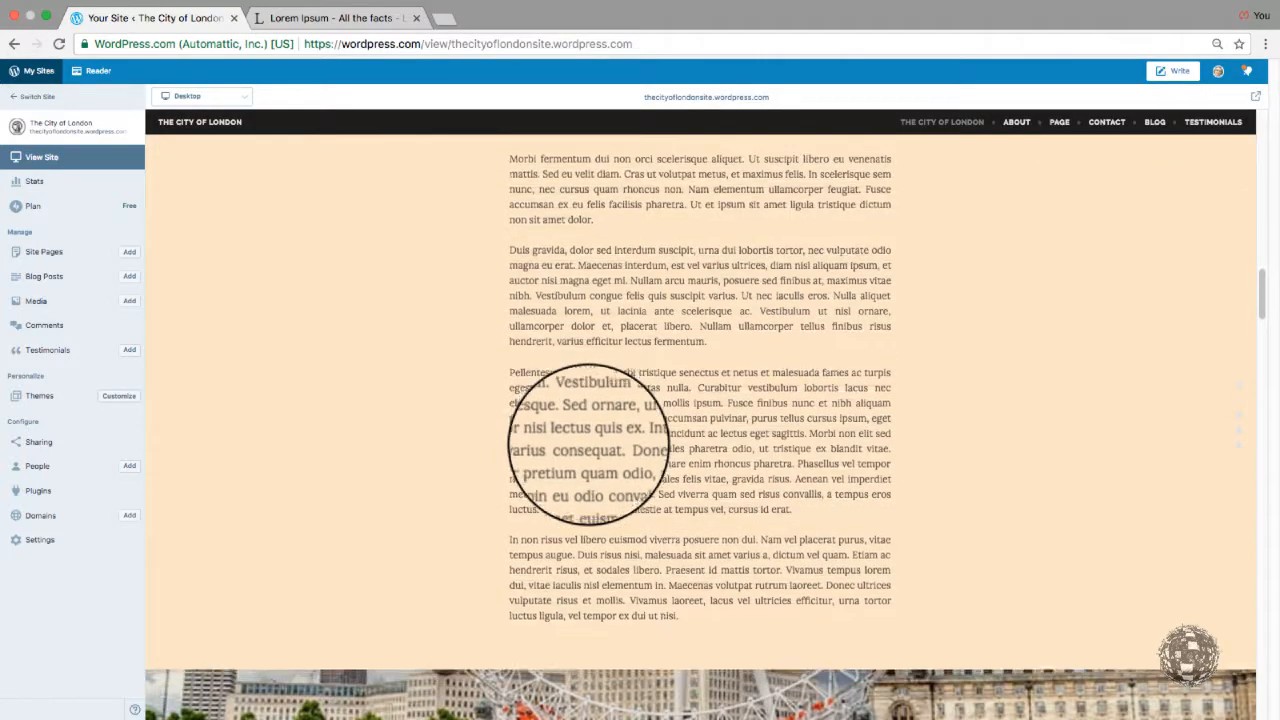
{"action": "scroll", "coordinate": [588, 444], "scroll_direction": "down", "scroll_amount": 15}
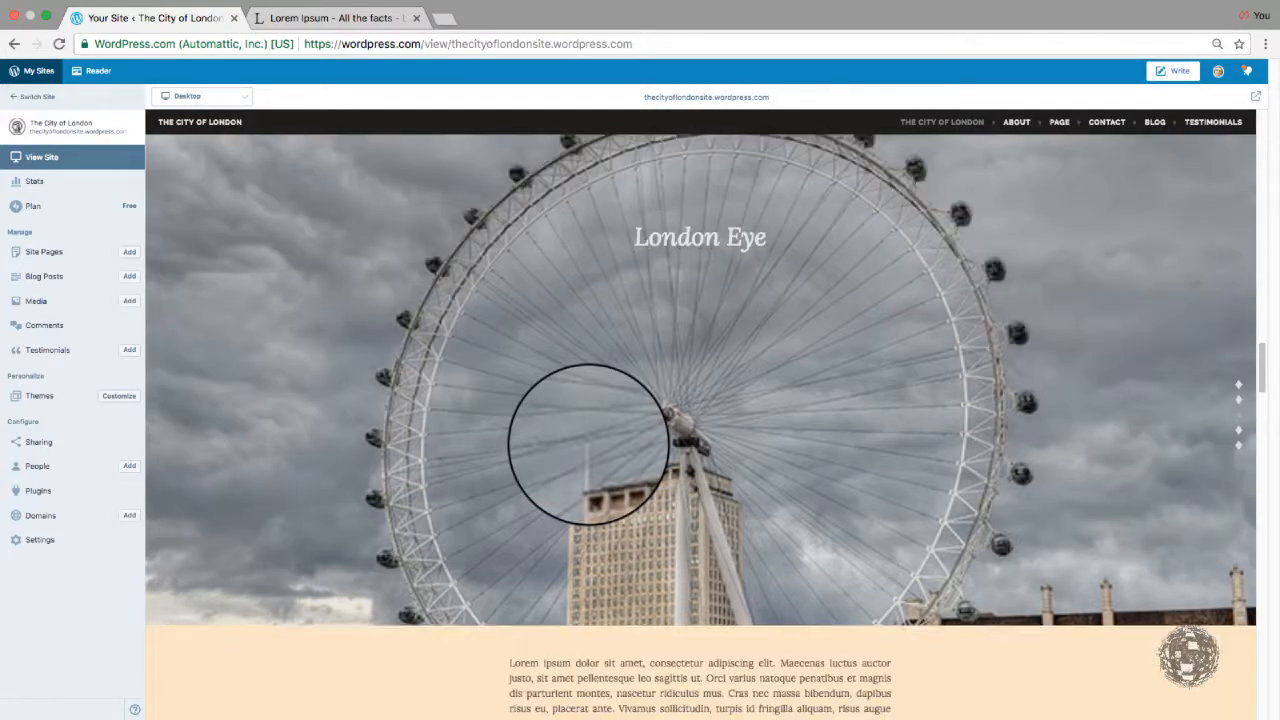
{"action": "scroll", "coordinate": [588, 444], "scroll_direction": "down", "scroll_amount": 14}
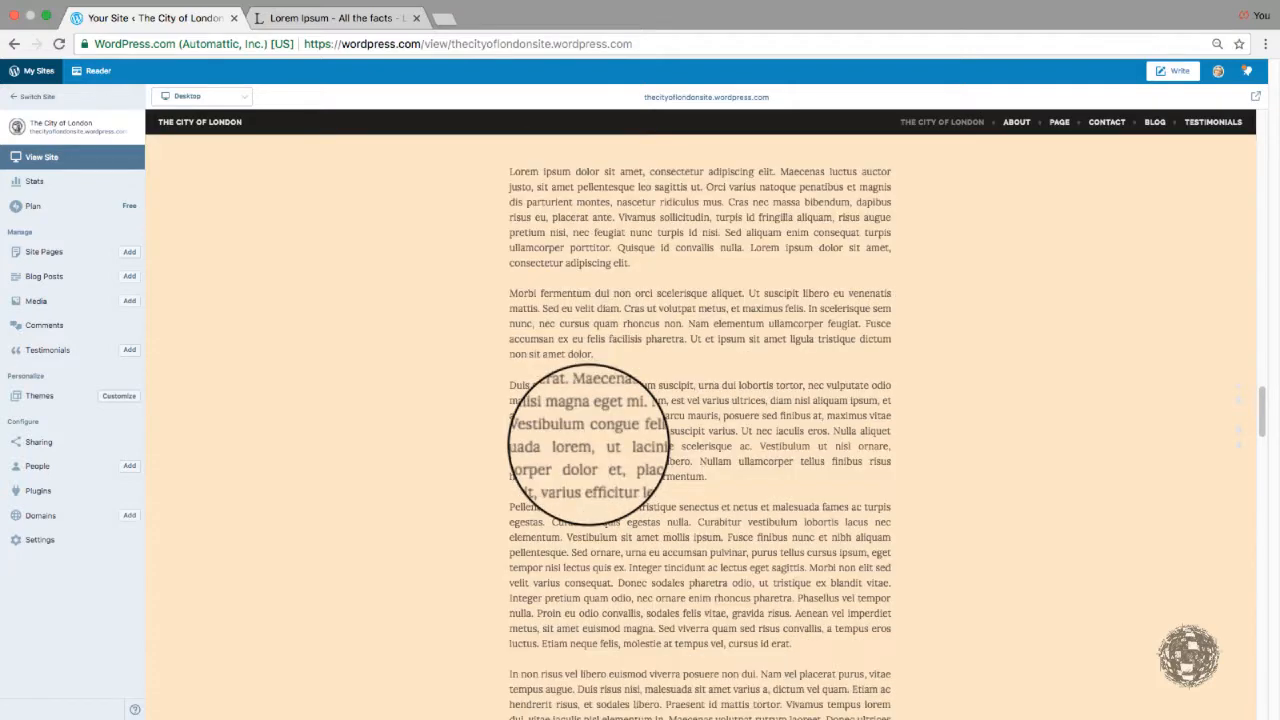
{"action": "scroll", "coordinate": [588, 444], "scroll_direction": "down", "scroll_amount": 8}
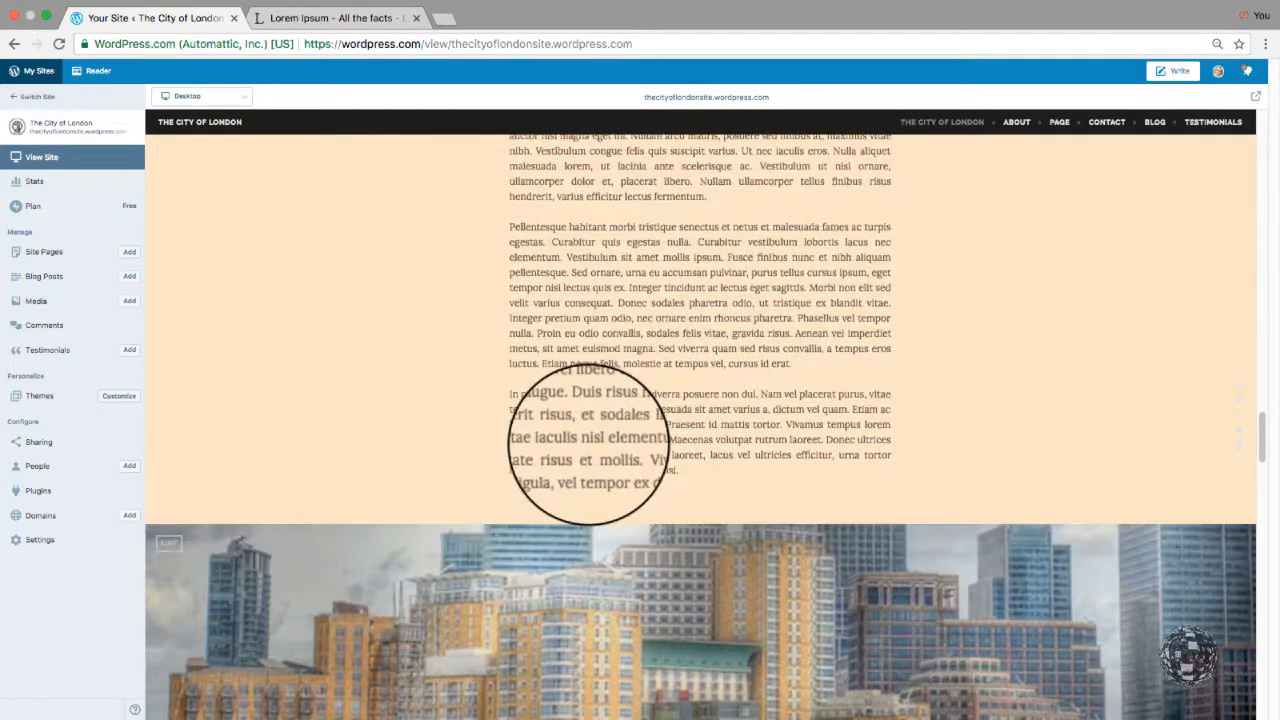
{"action": "scroll", "coordinate": [588, 444], "scroll_direction": "down", "scroll_amount": 12}
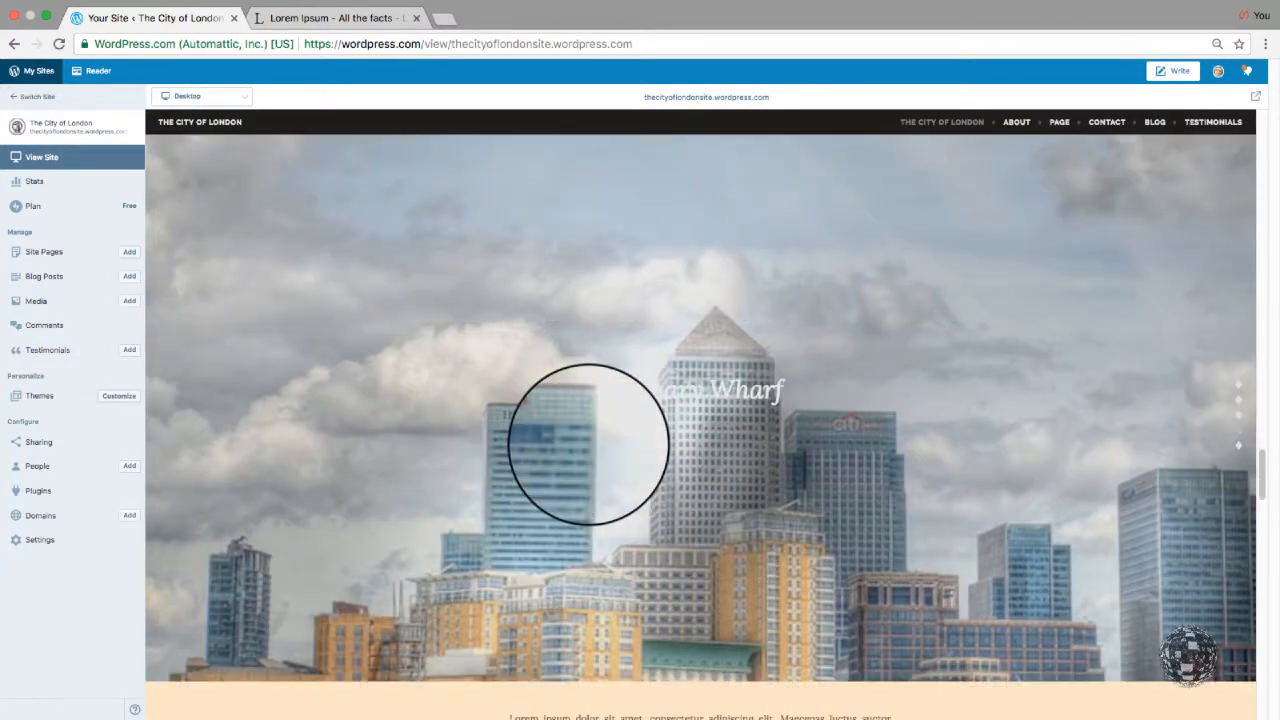
Insert a Read More tag after the first paragraph of the Tower Bridge page and update the page
{"action": "left_click", "coordinate": [60, 252]}
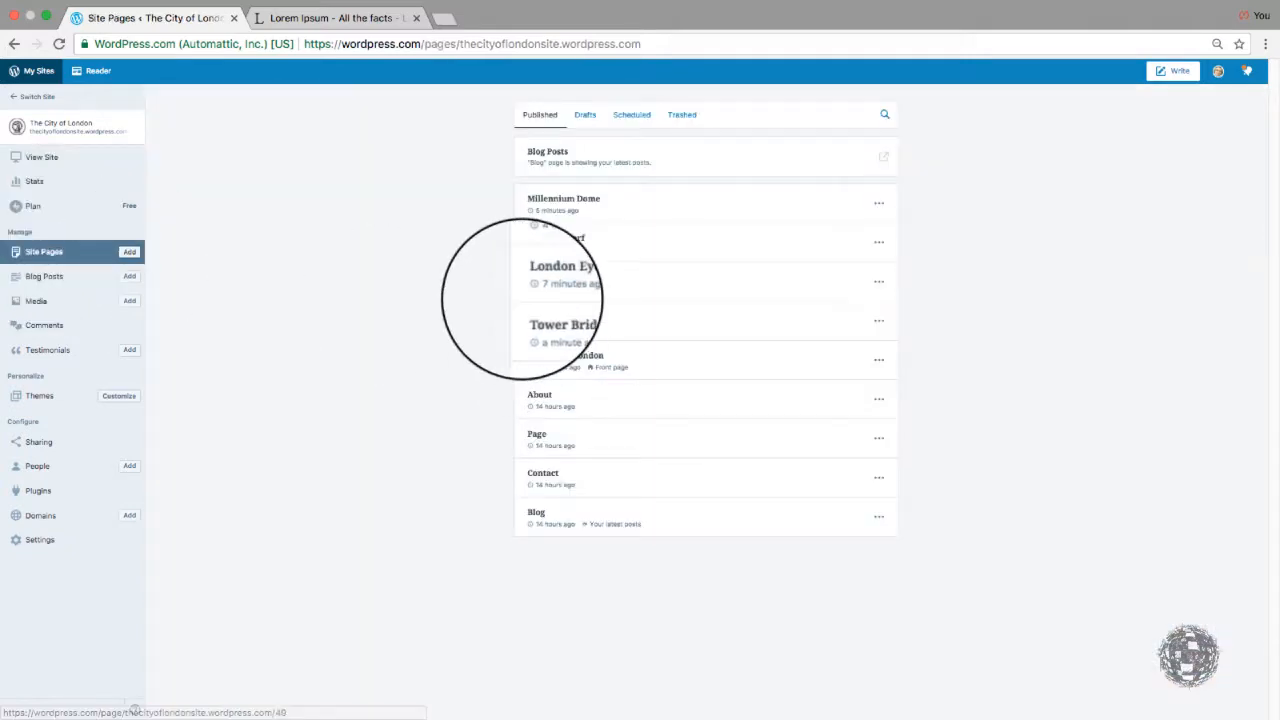
{"action": "left_click", "coordinate": [553, 316]}
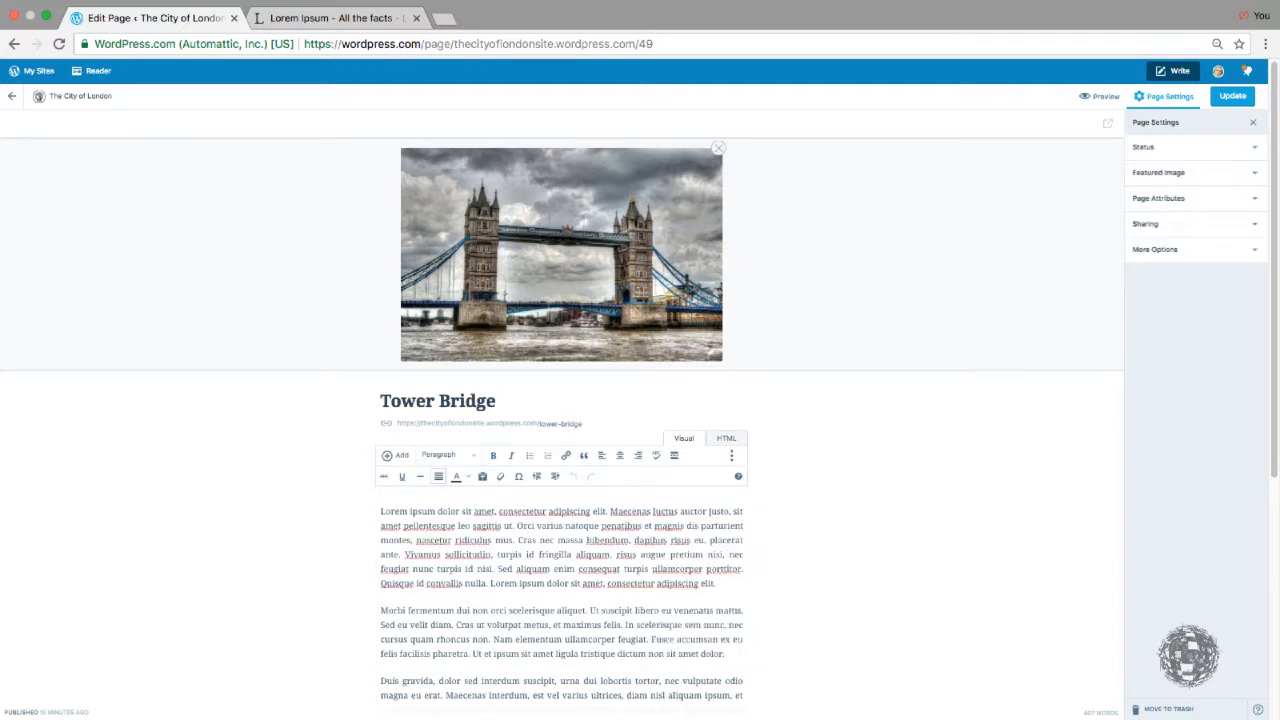
{"action": "key", "text": "Return"}
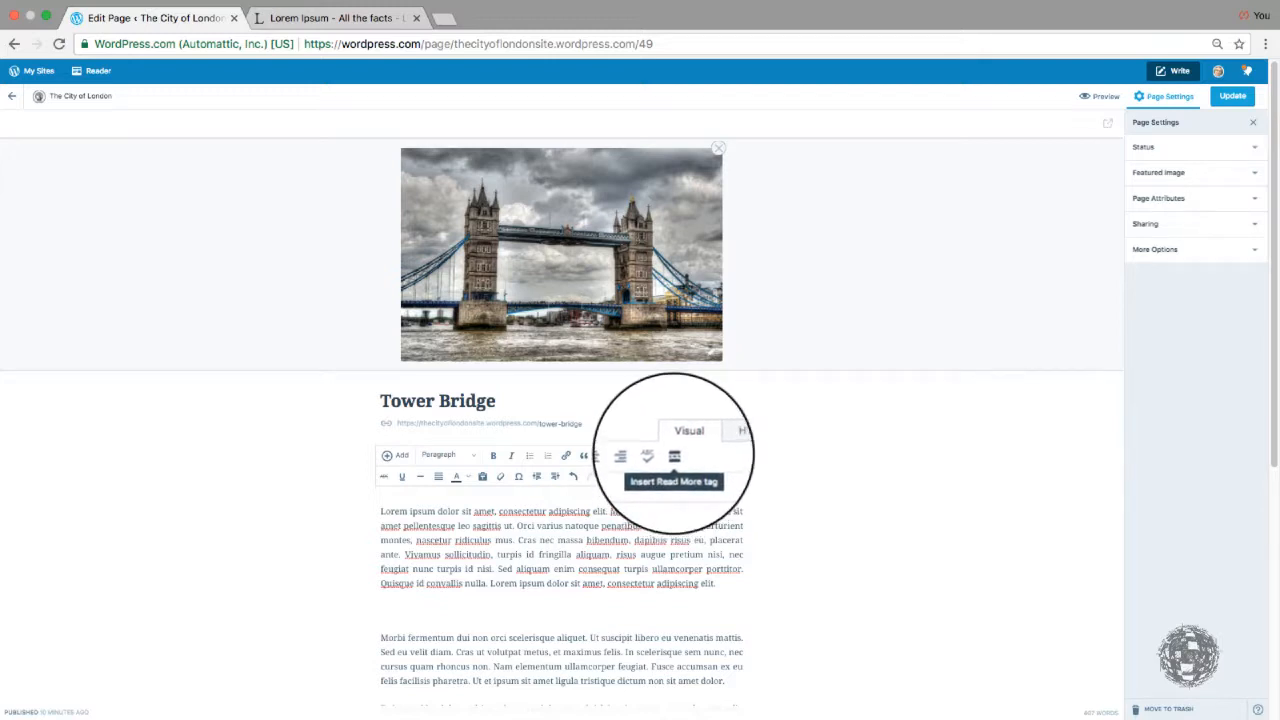
{"action": "left_click", "coordinate": [674, 453]}
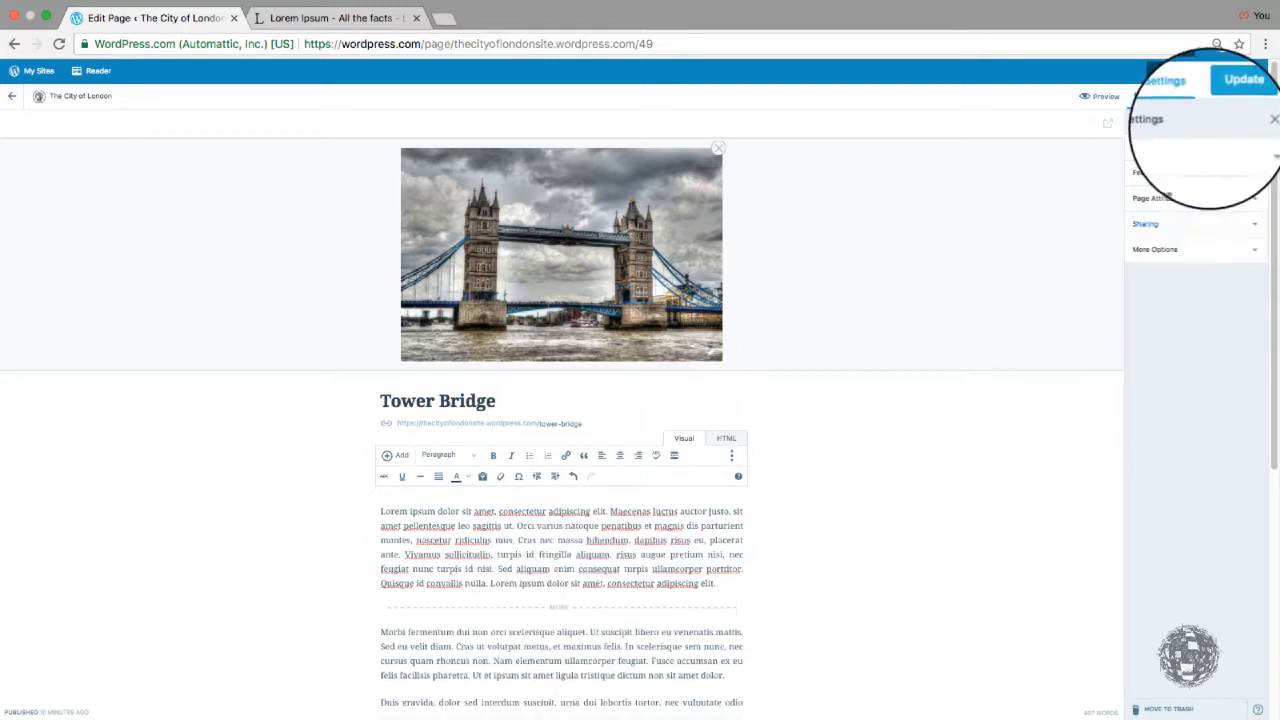
{"action": "left_click", "coordinate": [1232, 96]}
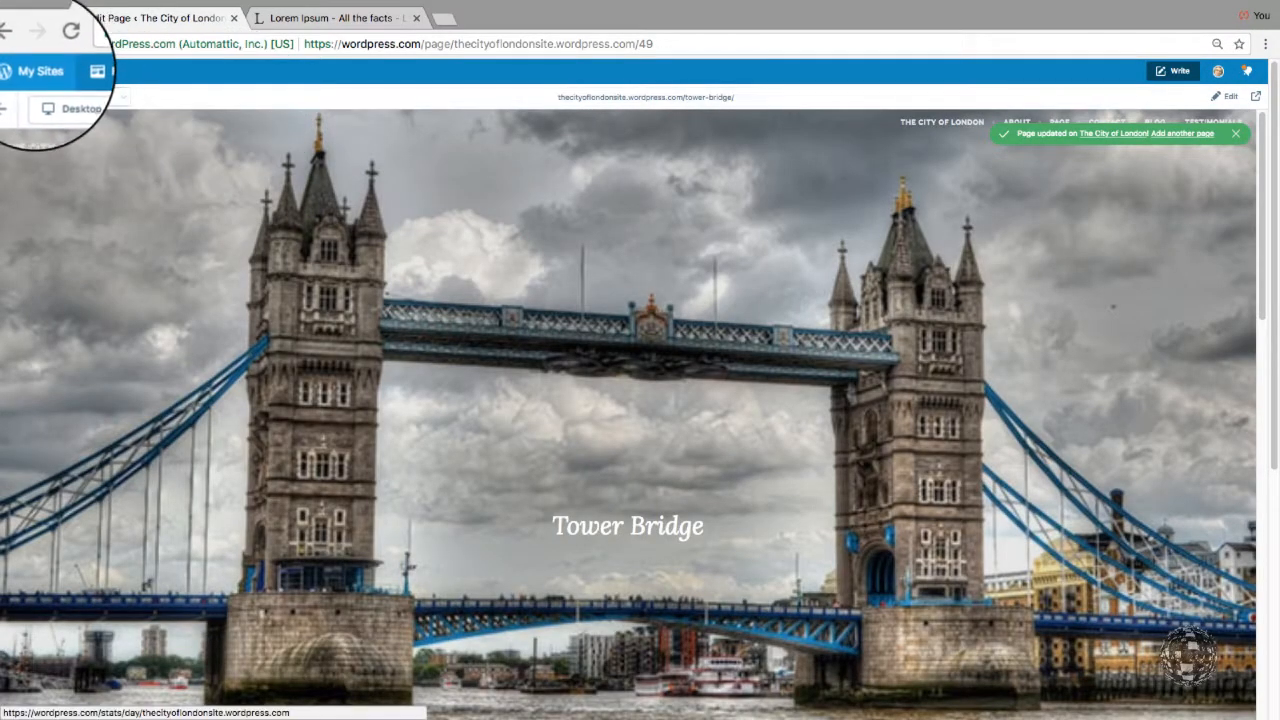
Open the Millennium Dome and London Eye pages from the site pages for editing, declining to restore their saved drafts
{"action": "left_click", "coordinate": [40, 71]}
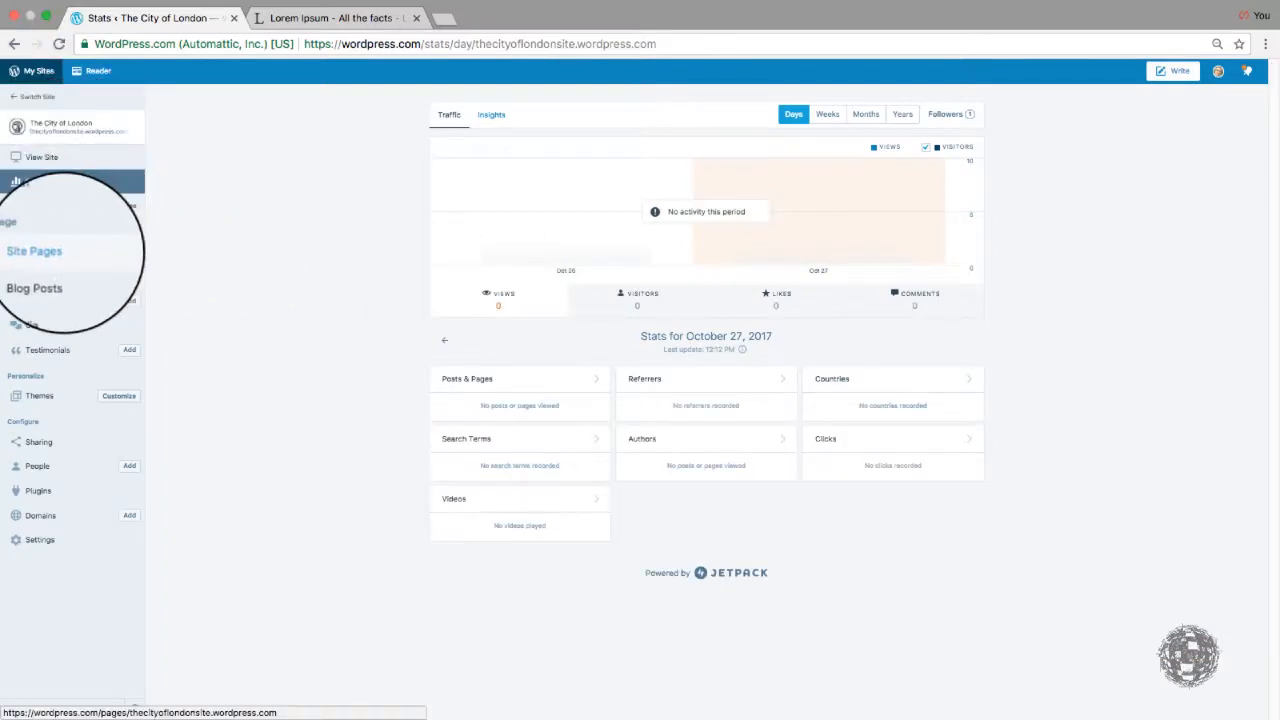
{"action": "left_click", "coordinate": [60, 251]}
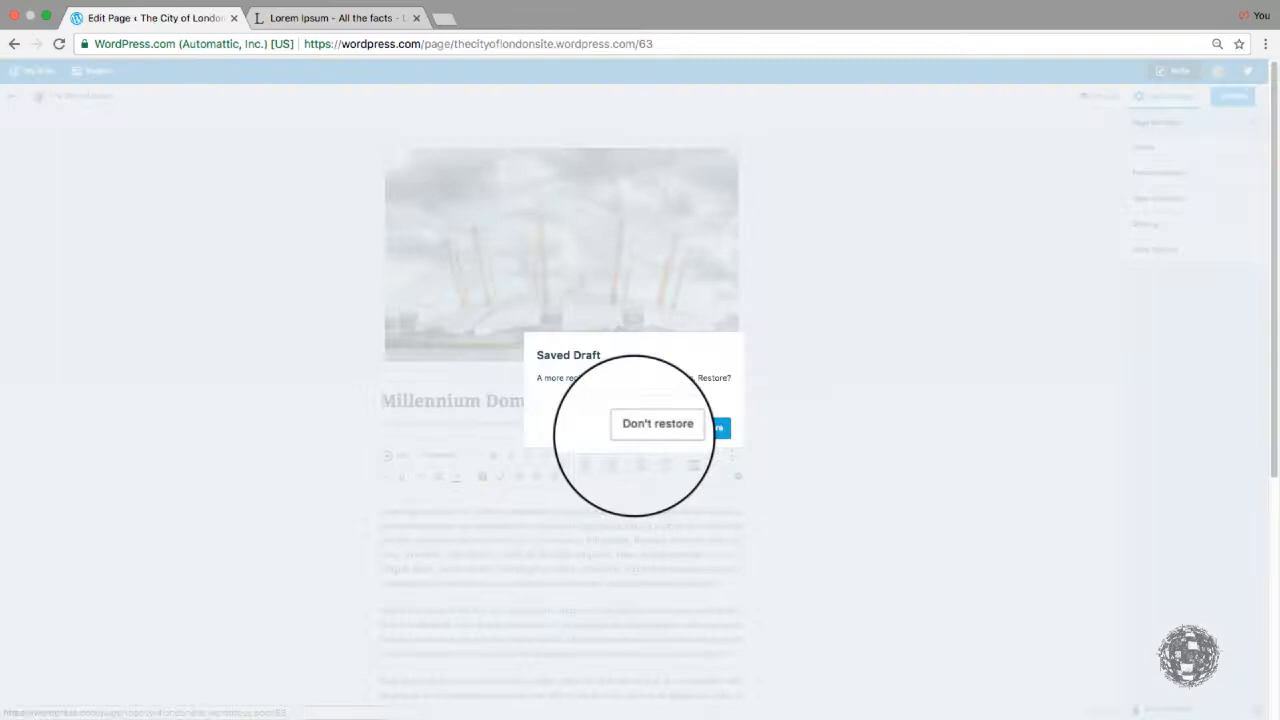
{"action": "left_click", "coordinate": [645, 423]}
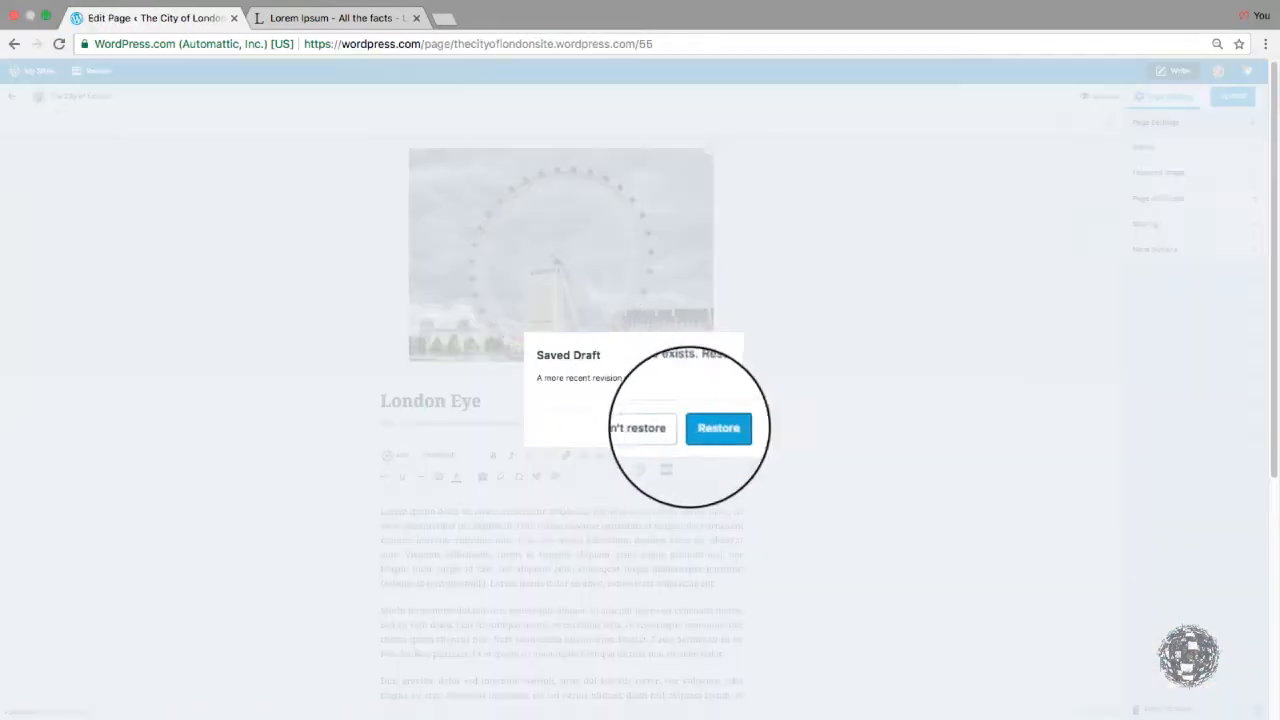
{"action": "left_click", "coordinate": [666, 428]}
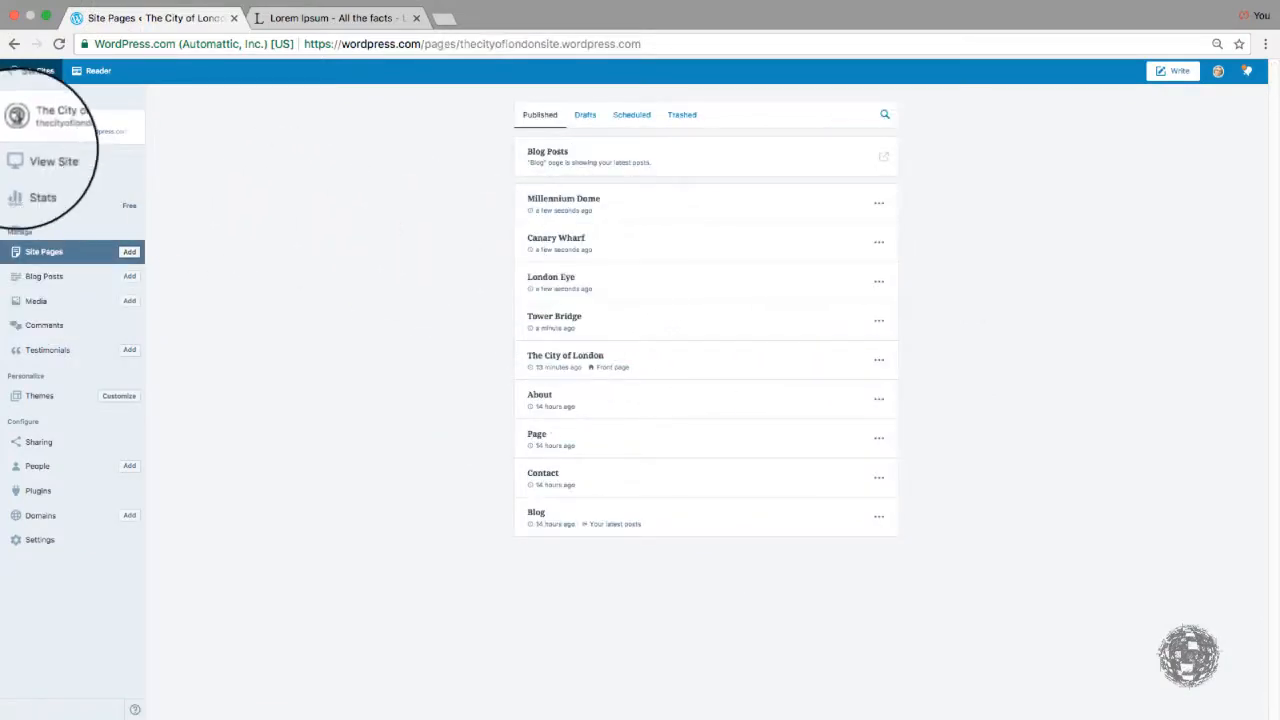
View the site and check the front page's shortened text down to the London Eye panel's more link
{"action": "left_click", "coordinate": [50, 157]}
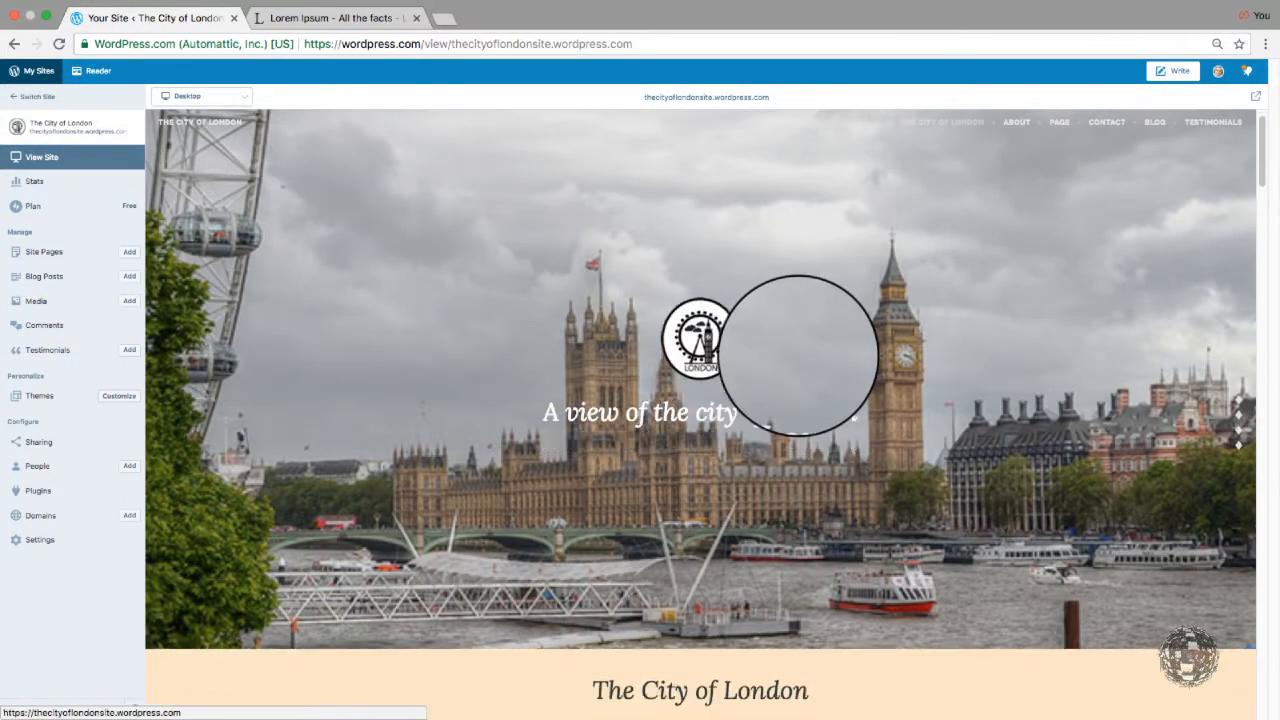
{"action": "scroll", "coordinate": [797, 355], "scroll_direction": "down", "scroll_amount": 5}
{"action": "scroll", "coordinate": [797, 355], "scroll_direction": "down", "scroll_amount": 5}
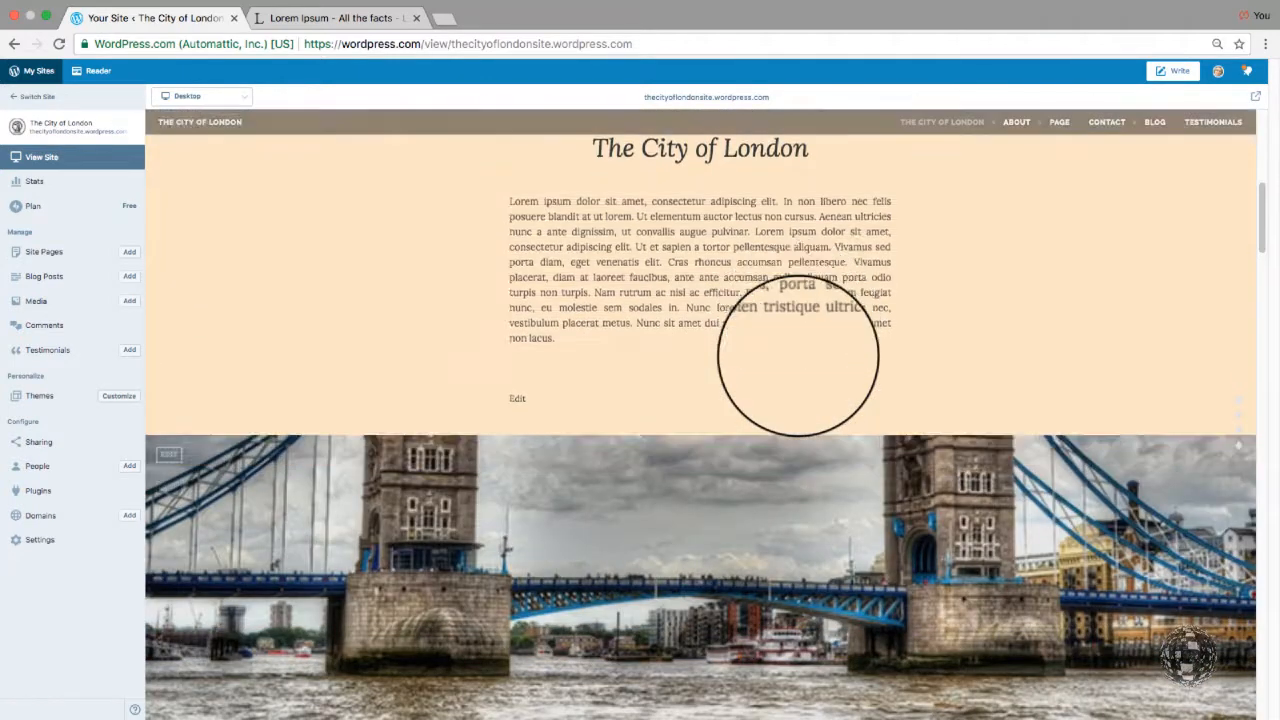
{"action": "scroll", "coordinate": [797, 355], "scroll_direction": "down", "scroll_amount": 5}
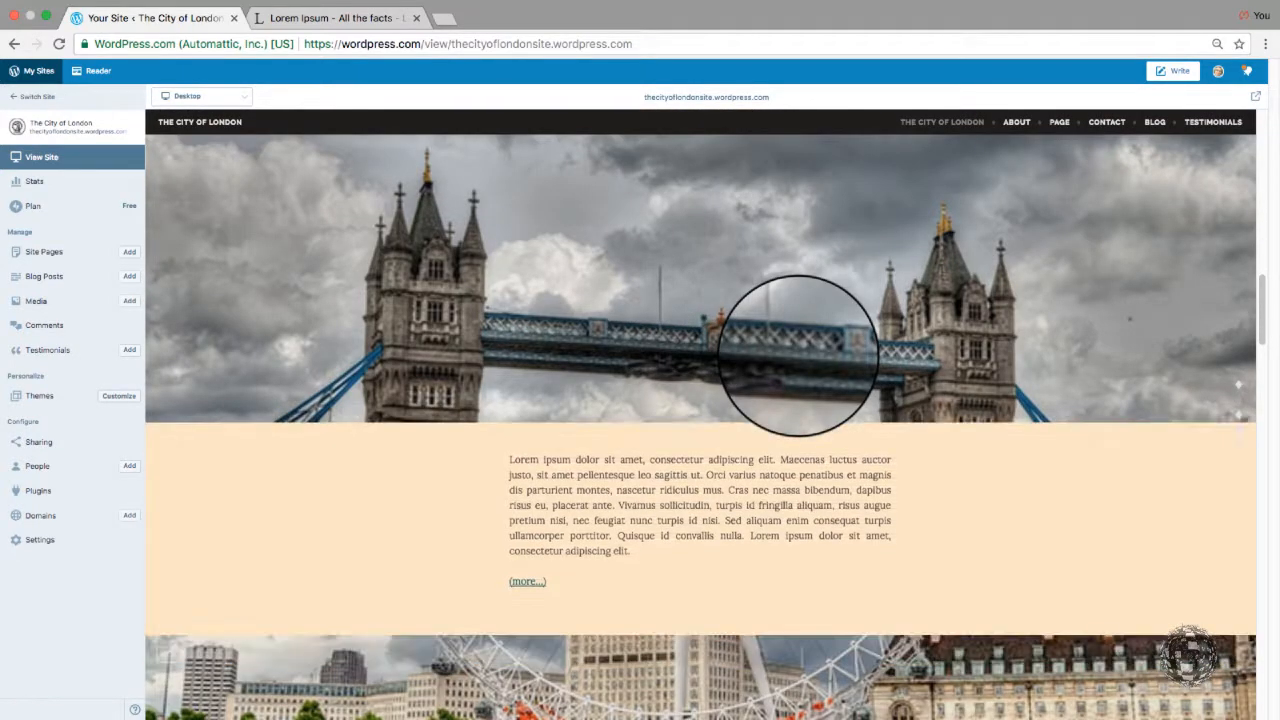
{"action": "scroll", "coordinate": [667, 525], "scroll_direction": "down", "scroll_amount": 3}
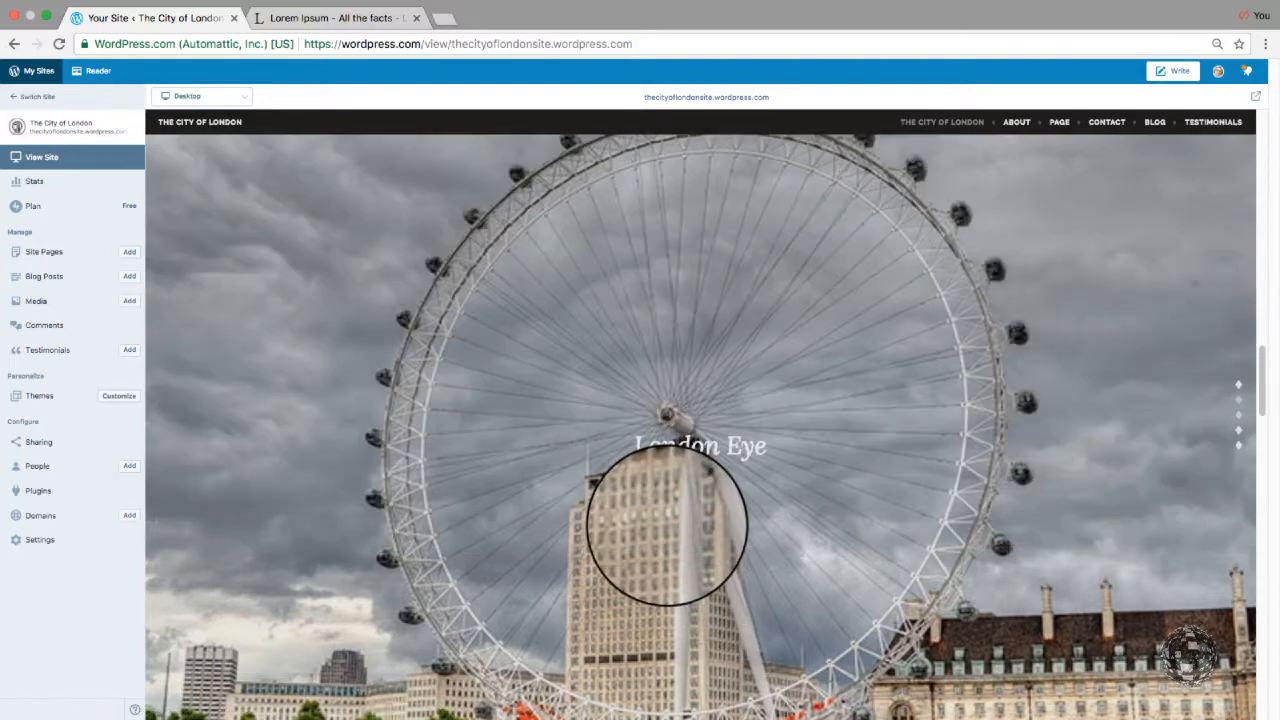
{"action": "scroll", "coordinate": [667, 525], "scroll_direction": "down", "scroll_amount": 3}
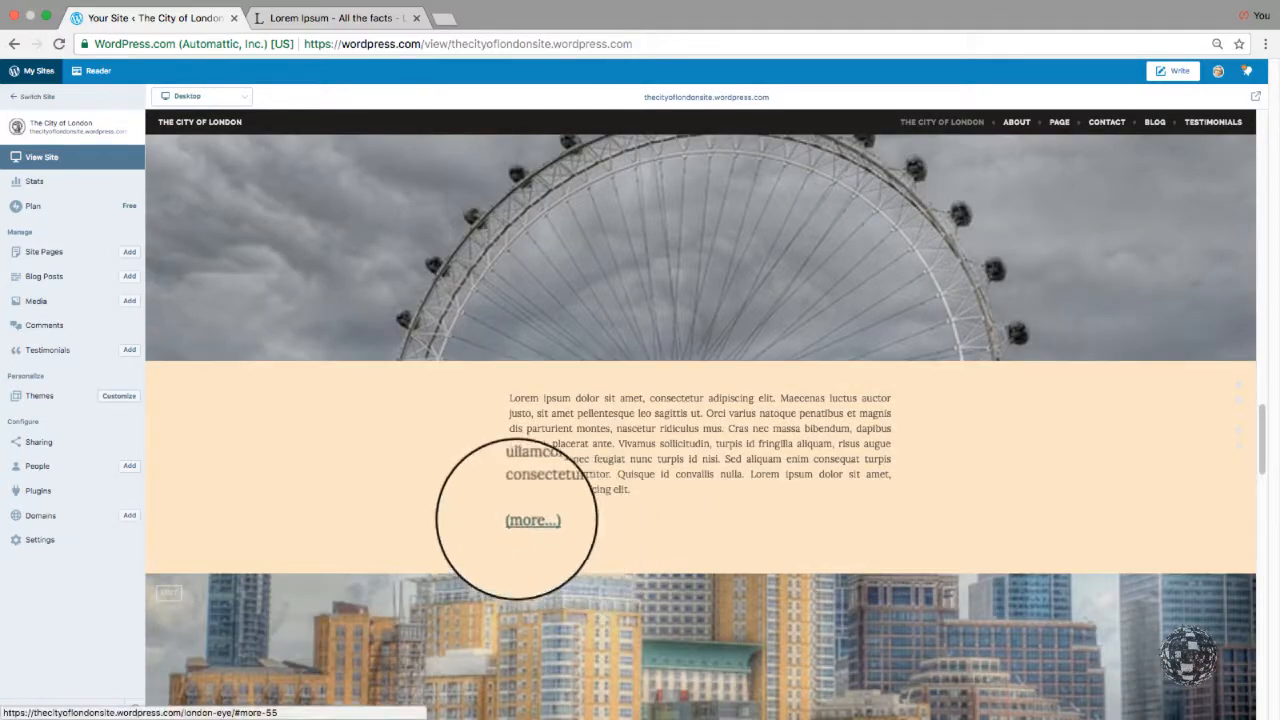
Follow the London Eye panel's more link and review the full page from its text to the footer and back
{"action": "left_click", "coordinate": [530, 519]}
{"action": "scroll", "coordinate": [520, 523], "scroll_direction": "down", "scroll_amount": 5}
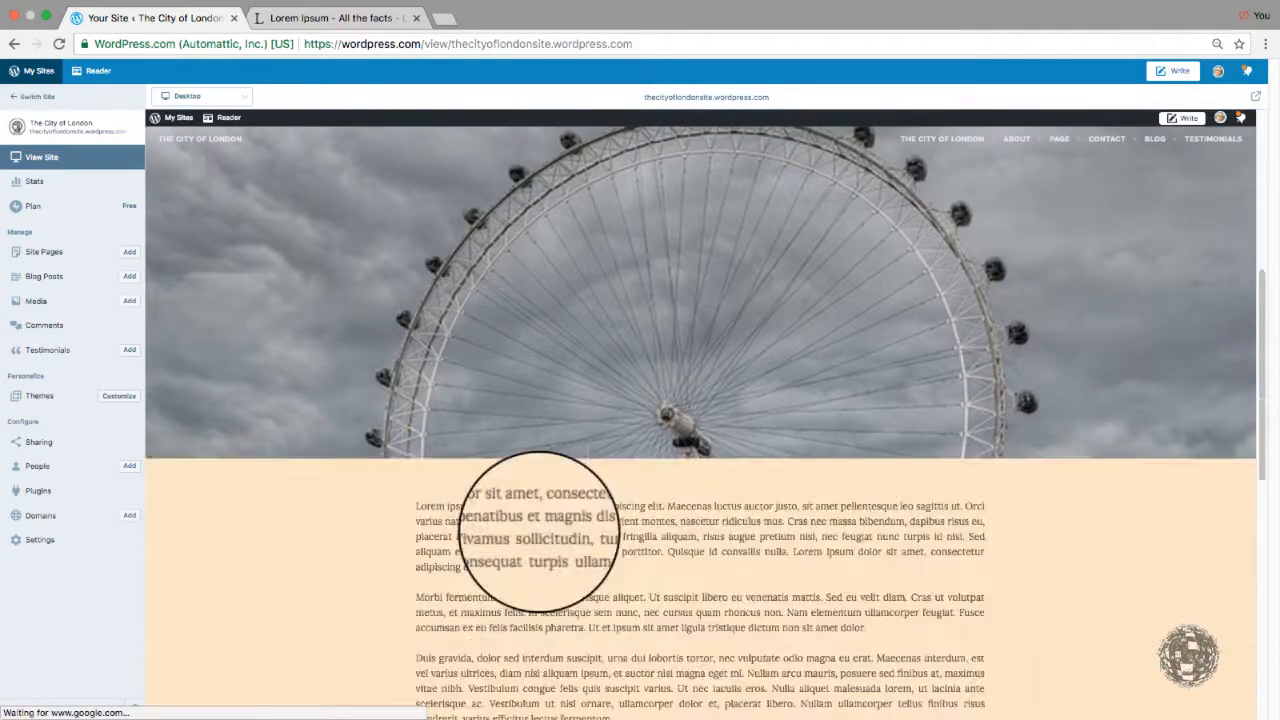
{"action": "scroll", "coordinate": [540, 530], "scroll_direction": "down", "scroll_amount": 2}
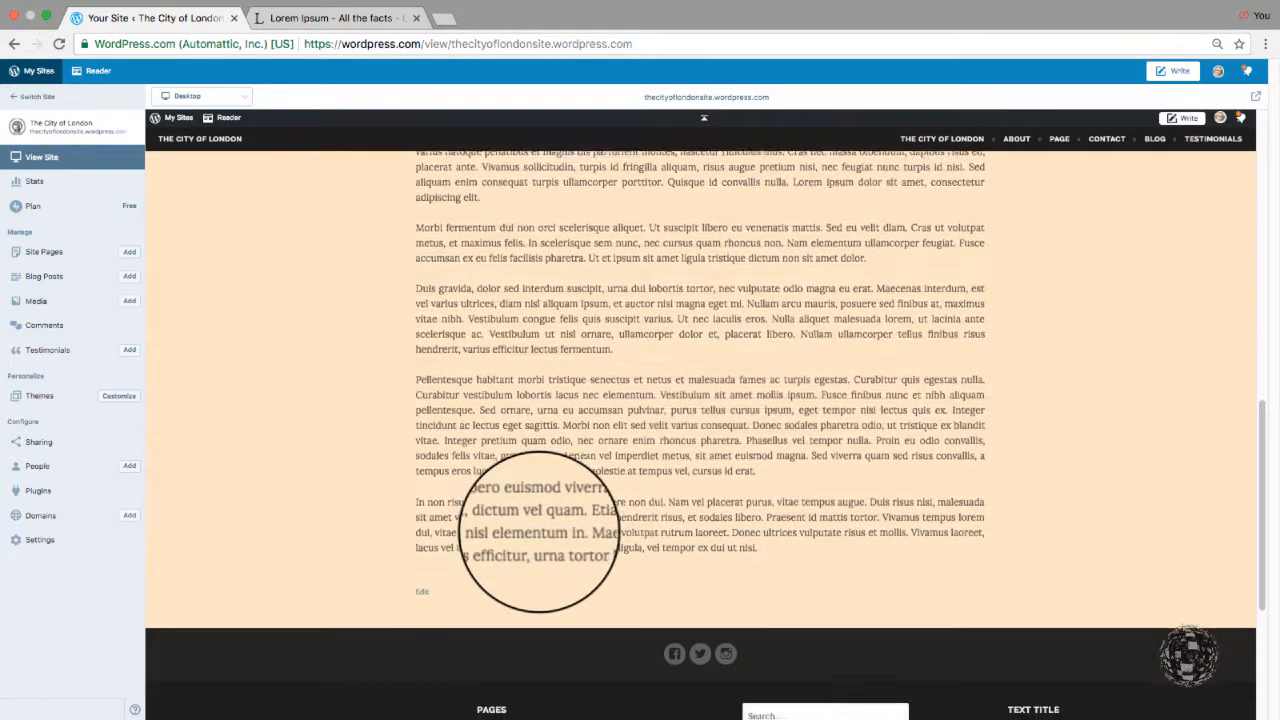
{"action": "scroll", "coordinate": [539, 531], "scroll_direction": "down", "scroll_amount": 3}
{"action": "scroll", "coordinate": [538, 505], "scroll_direction": "up", "scroll_amount": 10}
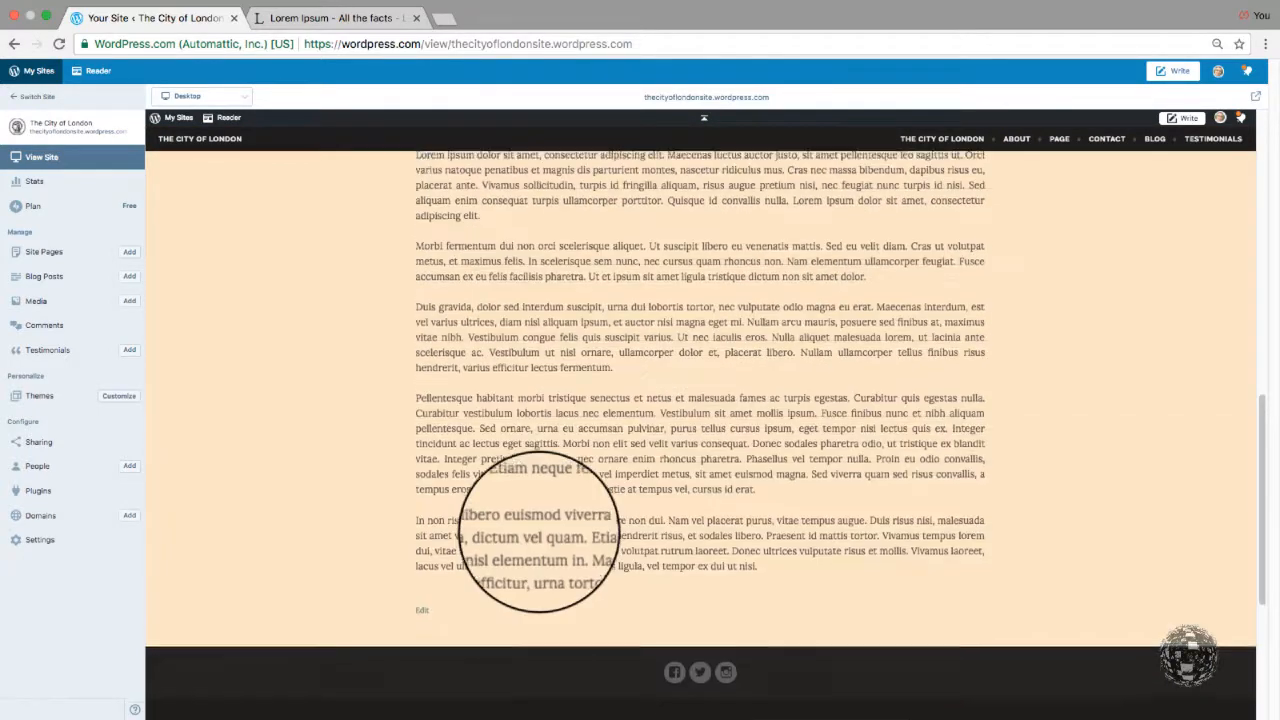
{"action": "scroll", "coordinate": [540, 530], "scroll_direction": "up", "scroll_amount": 3}
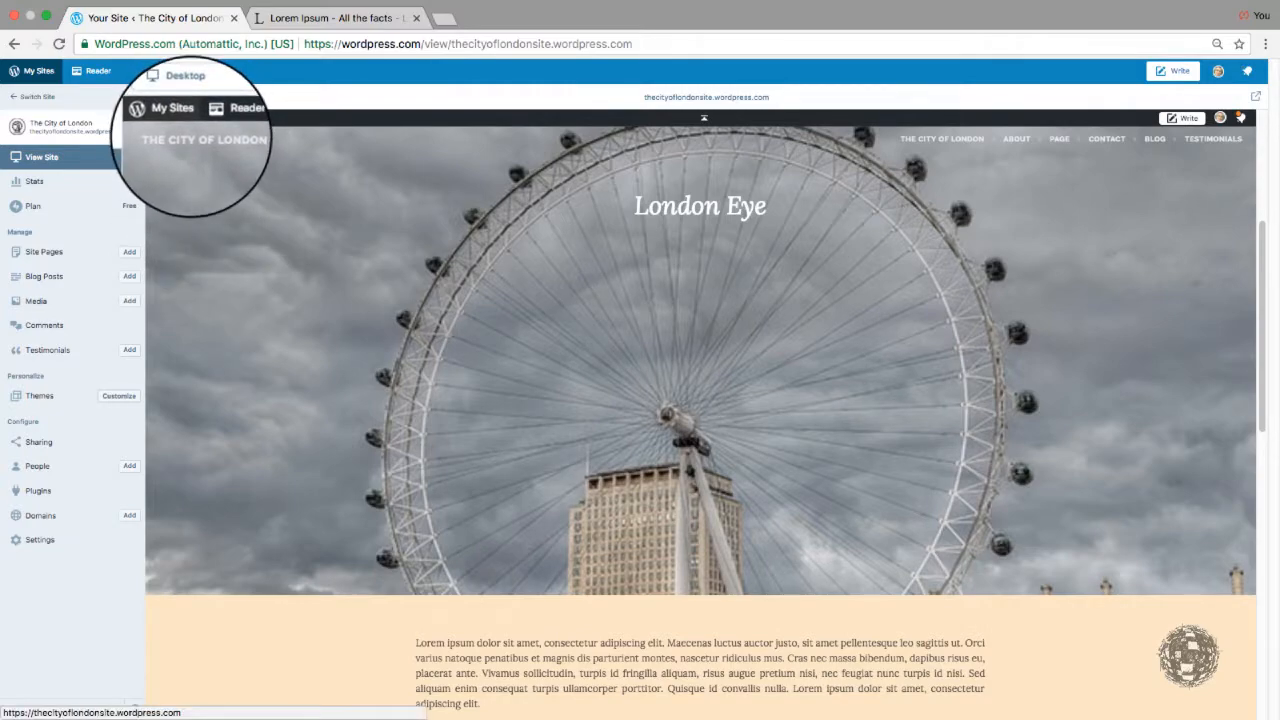
Return to the front page and review all panels down to the Millennium Dome text and its sharing buttons
{"action": "left_click", "coordinate": [191, 138]}
{"action": "scroll", "coordinate": [380, 257], "scroll_direction": "down", "scroll_amount": 3}
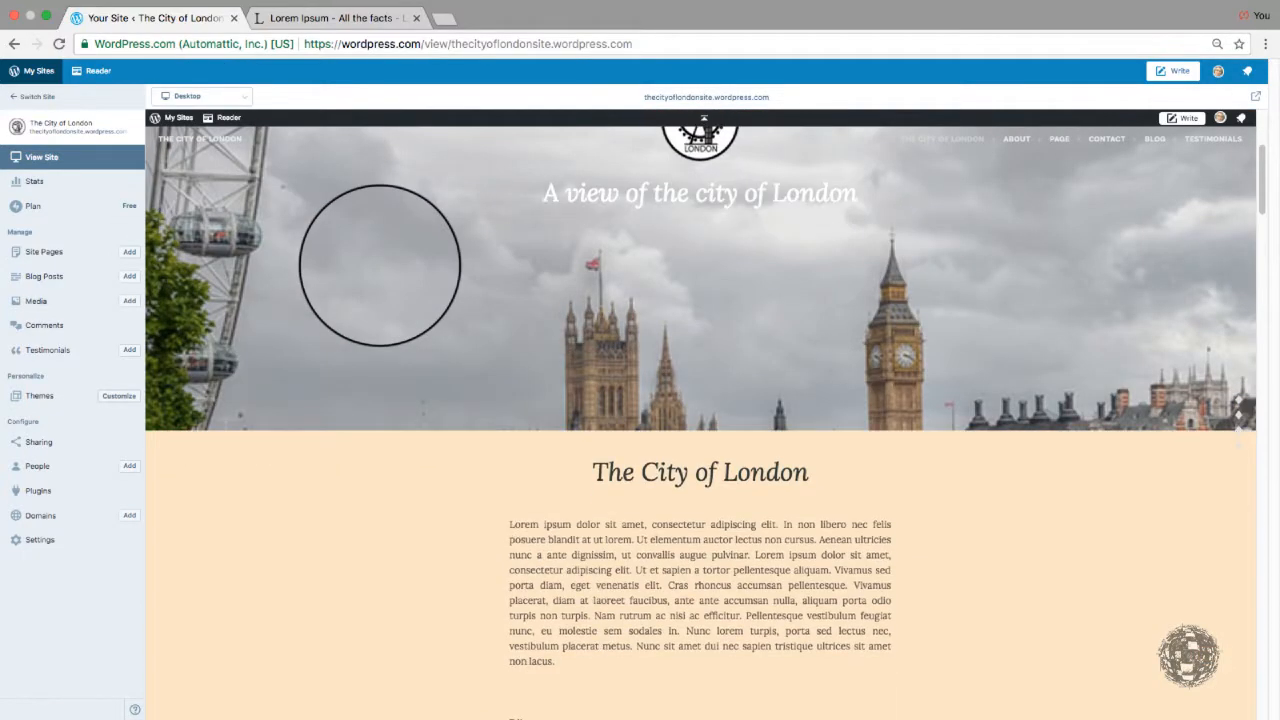
{"action": "scroll", "coordinate": [380, 265], "scroll_direction": "down", "scroll_amount": 6}
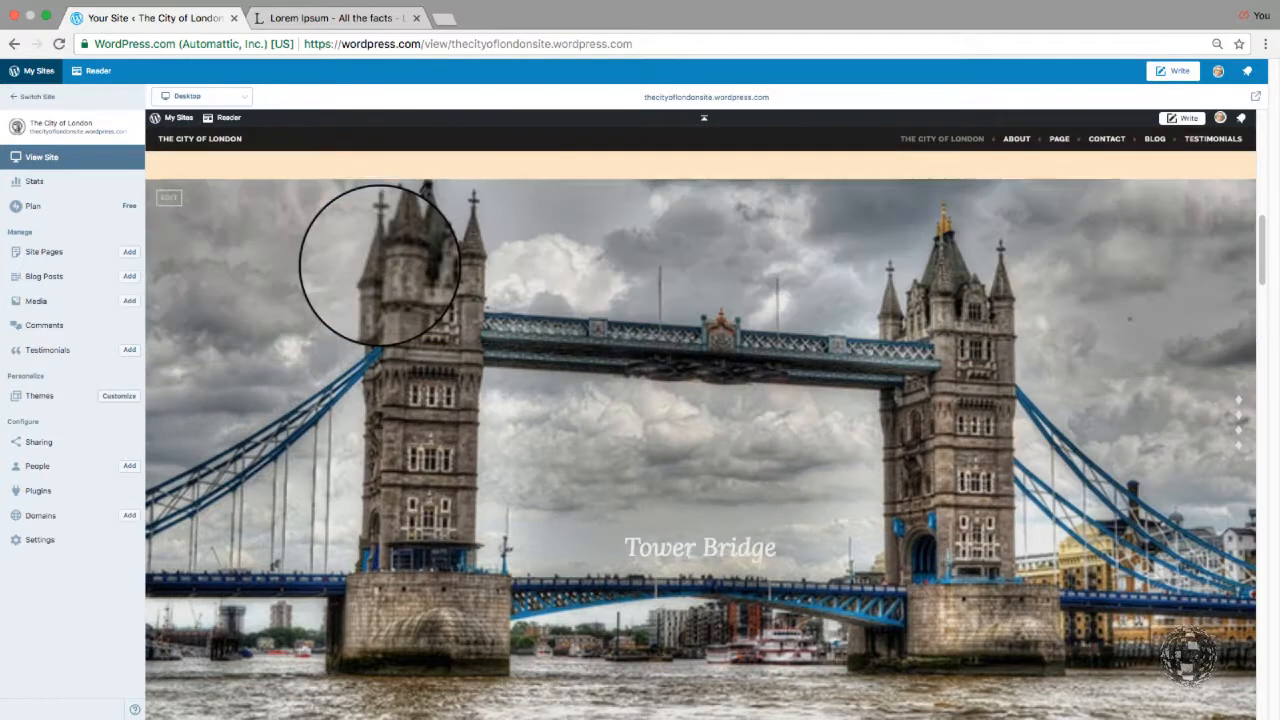
{"action": "scroll", "coordinate": [380, 265], "scroll_direction": "down", "scroll_amount": 6}
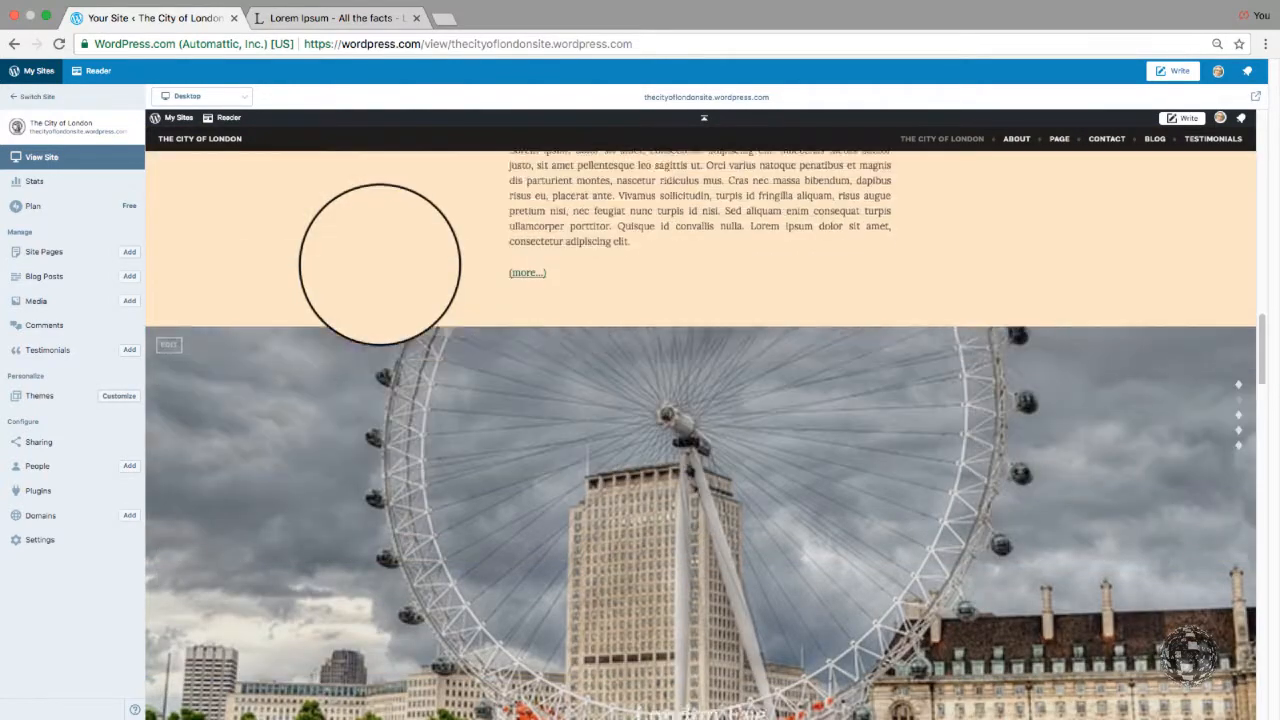
{"action": "scroll", "coordinate": [380, 264], "scroll_direction": "down", "scroll_amount": 2}
{"action": "scroll", "coordinate": [380, 265], "scroll_direction": "down", "scroll_amount": 8}
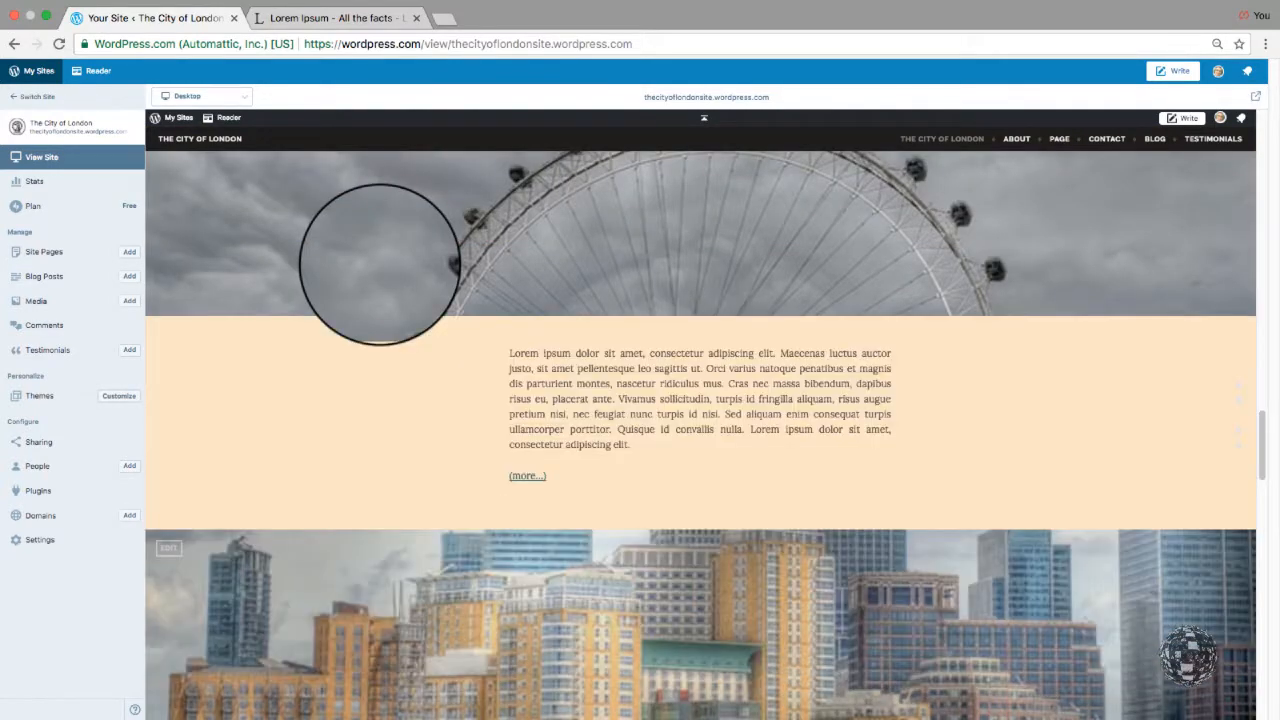
{"action": "scroll", "coordinate": [380, 265], "scroll_direction": "down", "scroll_amount": 4}
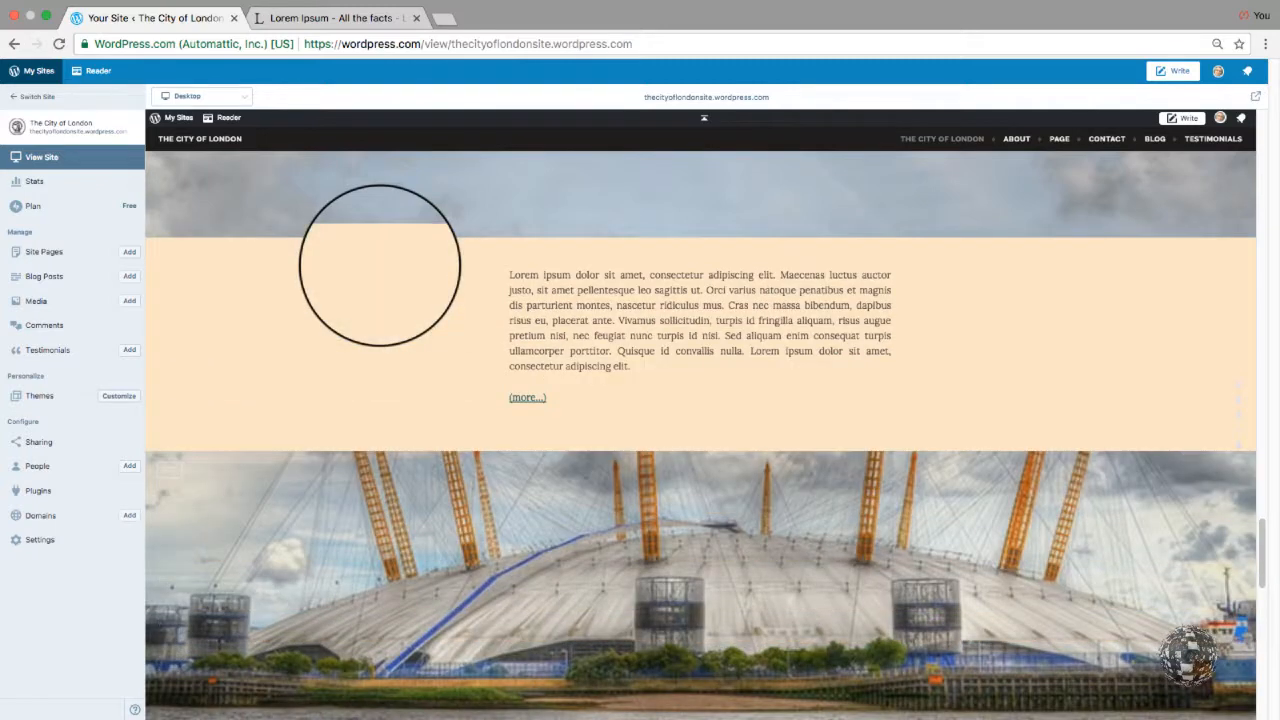
{"action": "scroll", "coordinate": [380, 265], "scroll_direction": "down", "scroll_amount": 3}
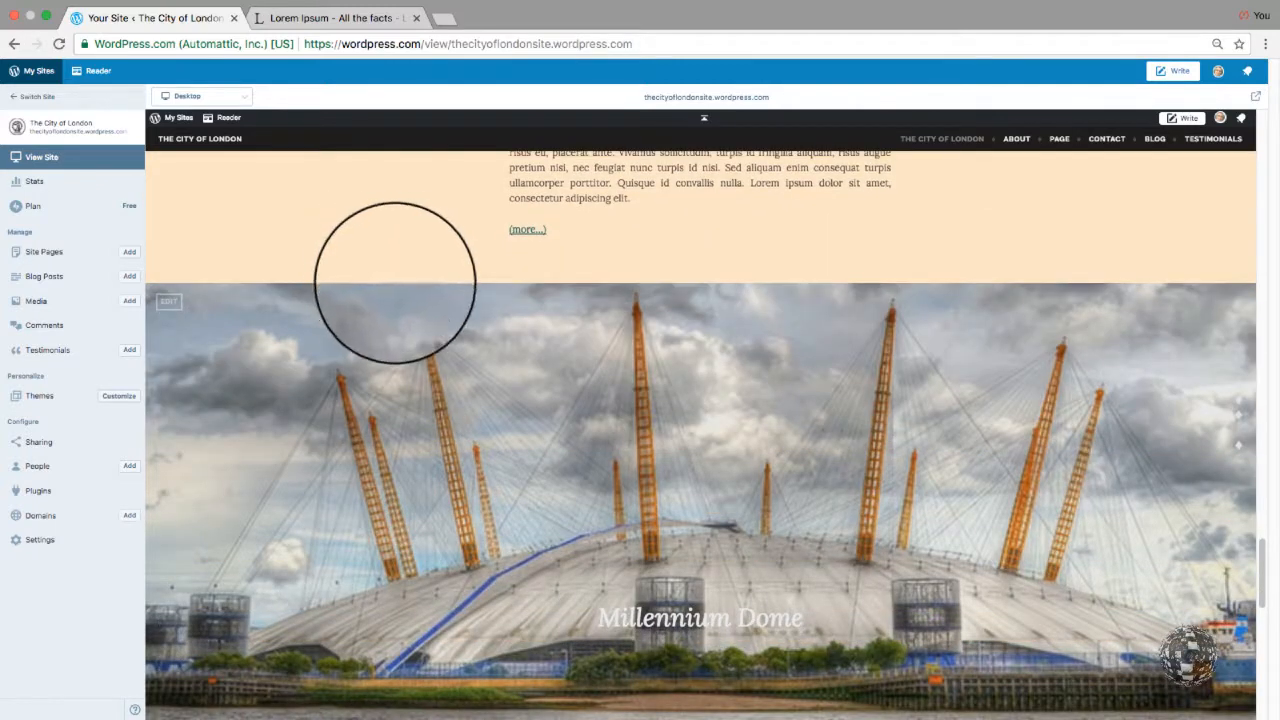
{"action": "scroll", "coordinate": [395, 300], "scroll_direction": "down", "scroll_amount": 3}
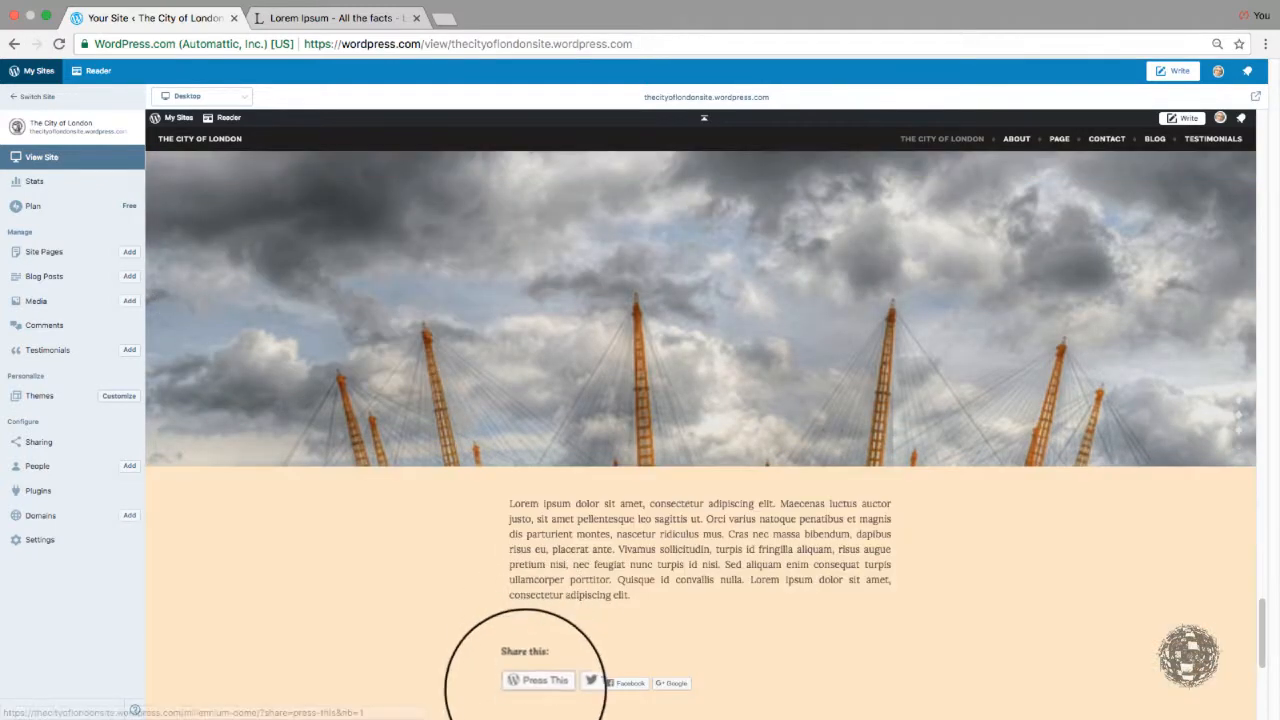
{"action": "scroll", "coordinate": [687, 668], "scroll_direction": "down", "scroll_amount": 2}
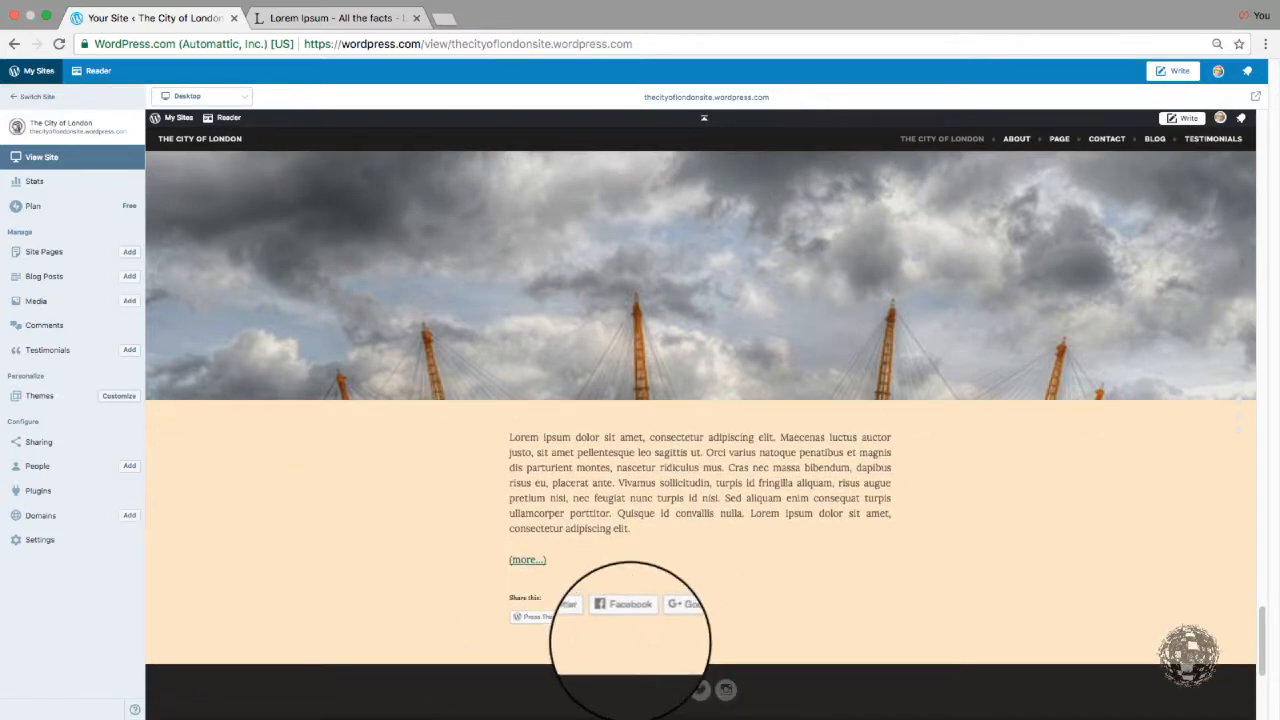
Open the full Millennium Dome page from its more link and examine its text and sidebar widgets
{"action": "left_click", "coordinate": [527, 557]}
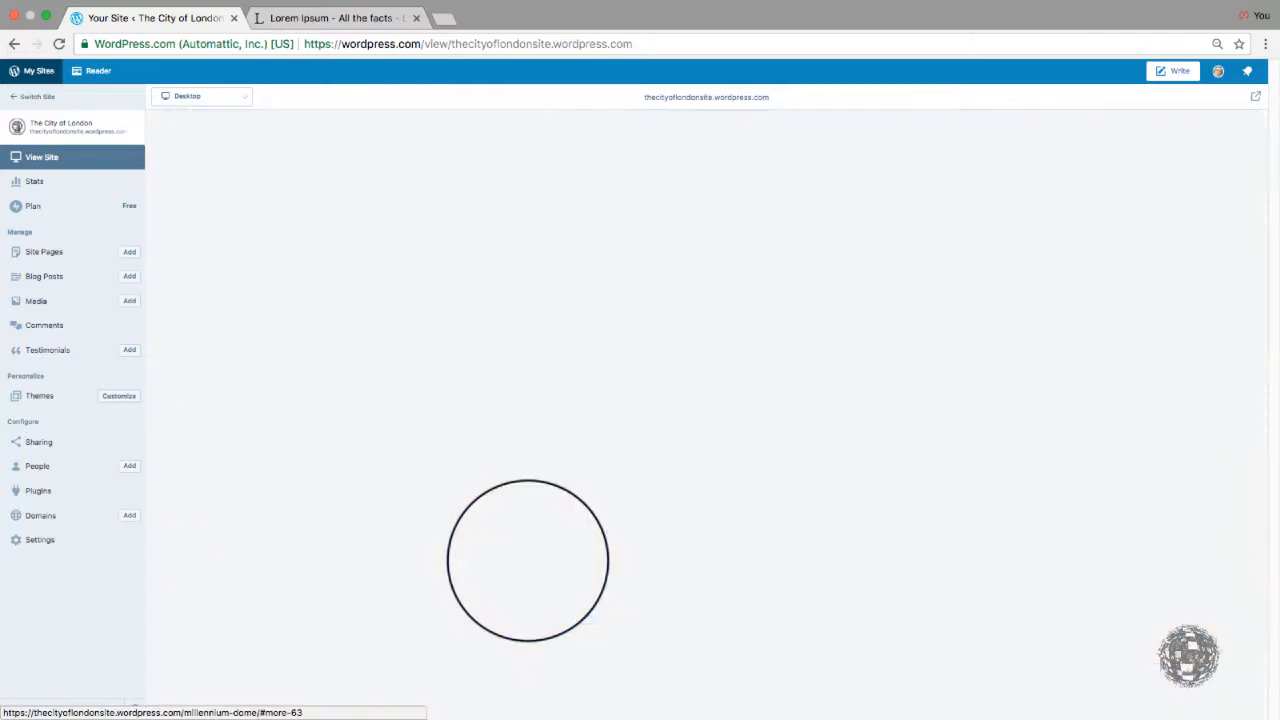
{"action": "scroll", "coordinate": [749, 557], "scroll_direction": "up", "scroll_amount": 4}
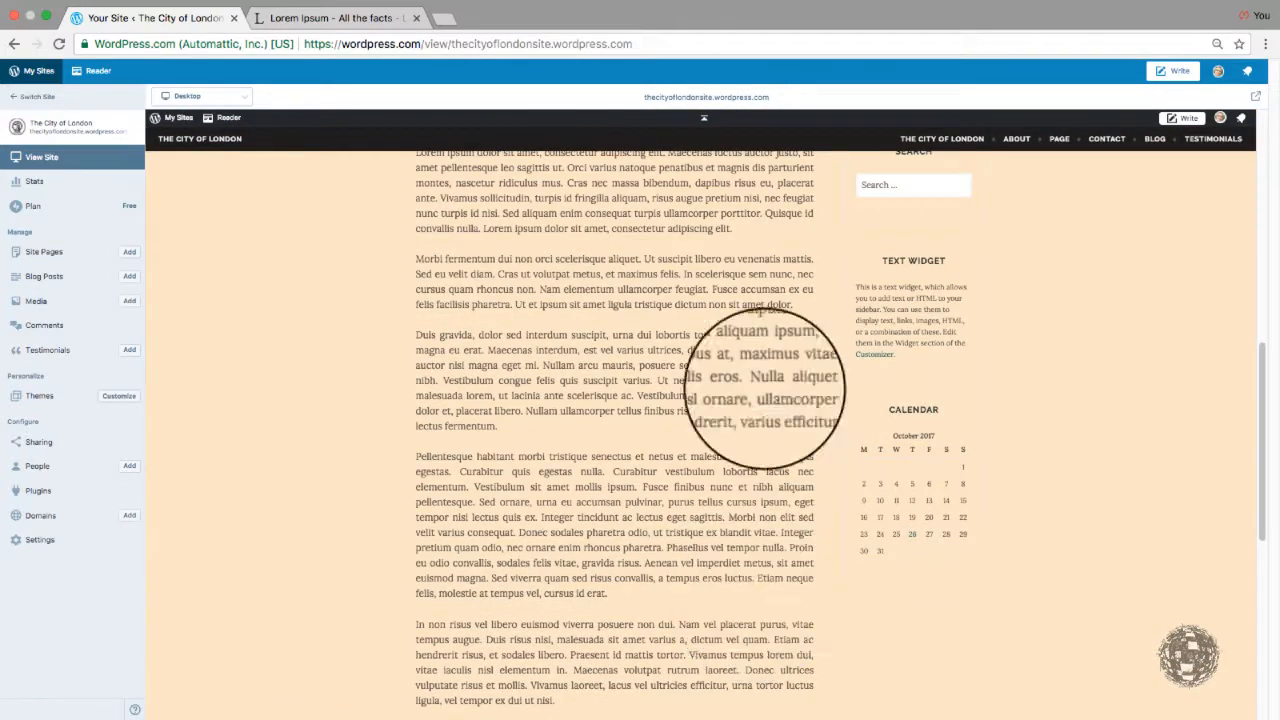
{"action": "scroll", "coordinate": [674, 385], "scroll_direction": "up", "scroll_amount": 5}
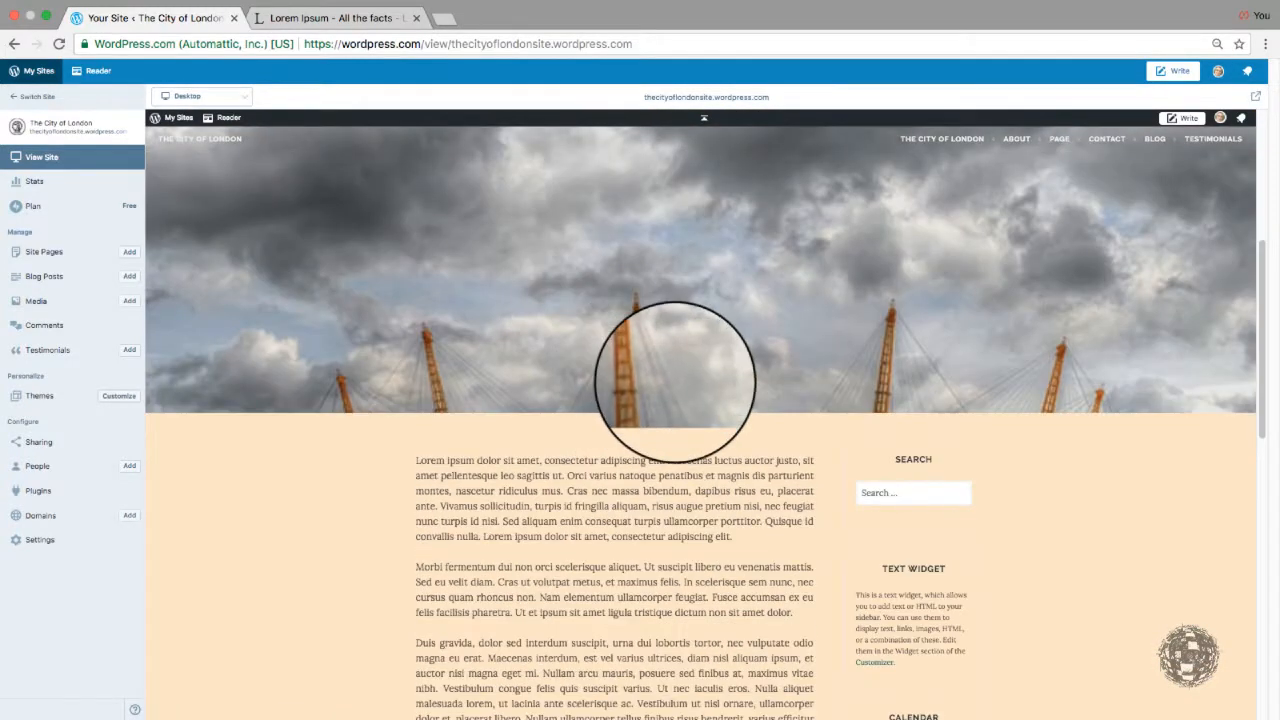
{"action": "scroll", "coordinate": [943, 457], "scroll_direction": "up", "scroll_amount": 2}
{"action": "scroll", "coordinate": [943, 500], "scroll_direction": "down", "scroll_amount": 6}
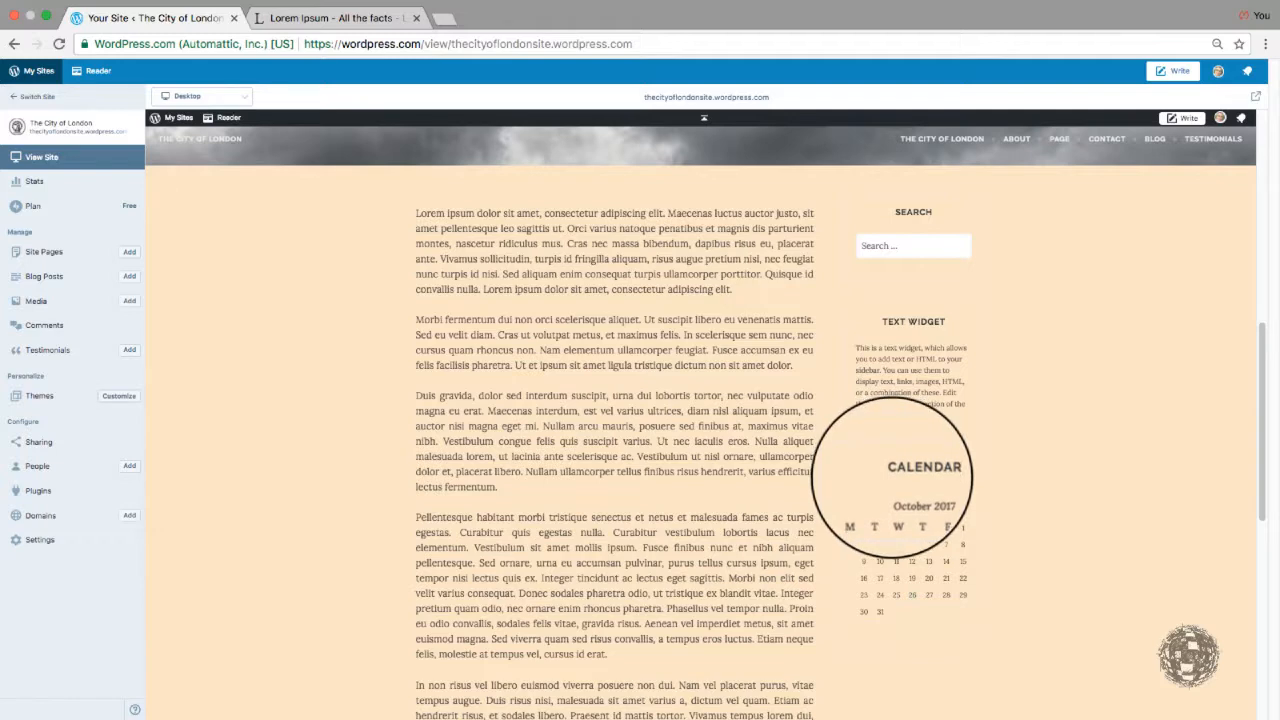
Review the Millennium Dome page's remaining text, sidebar widgets and sharing buttons down to the footer
{"action": "scroll", "coordinate": [886, 430], "scroll_direction": "up", "scroll_amount": 1}
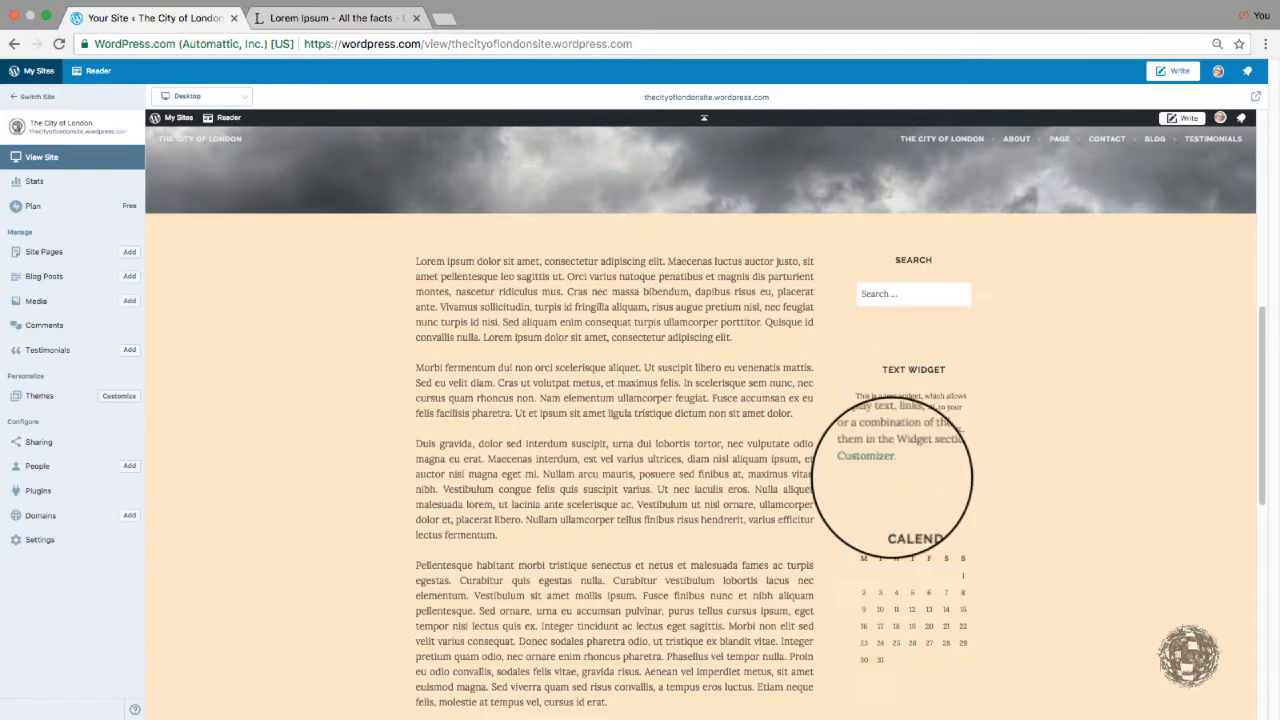
{"action": "scroll", "coordinate": [864, 440], "scroll_direction": "down", "scroll_amount": 8}
{"action": "scroll", "coordinate": [864, 440], "scroll_direction": "up", "scroll_amount": 2}
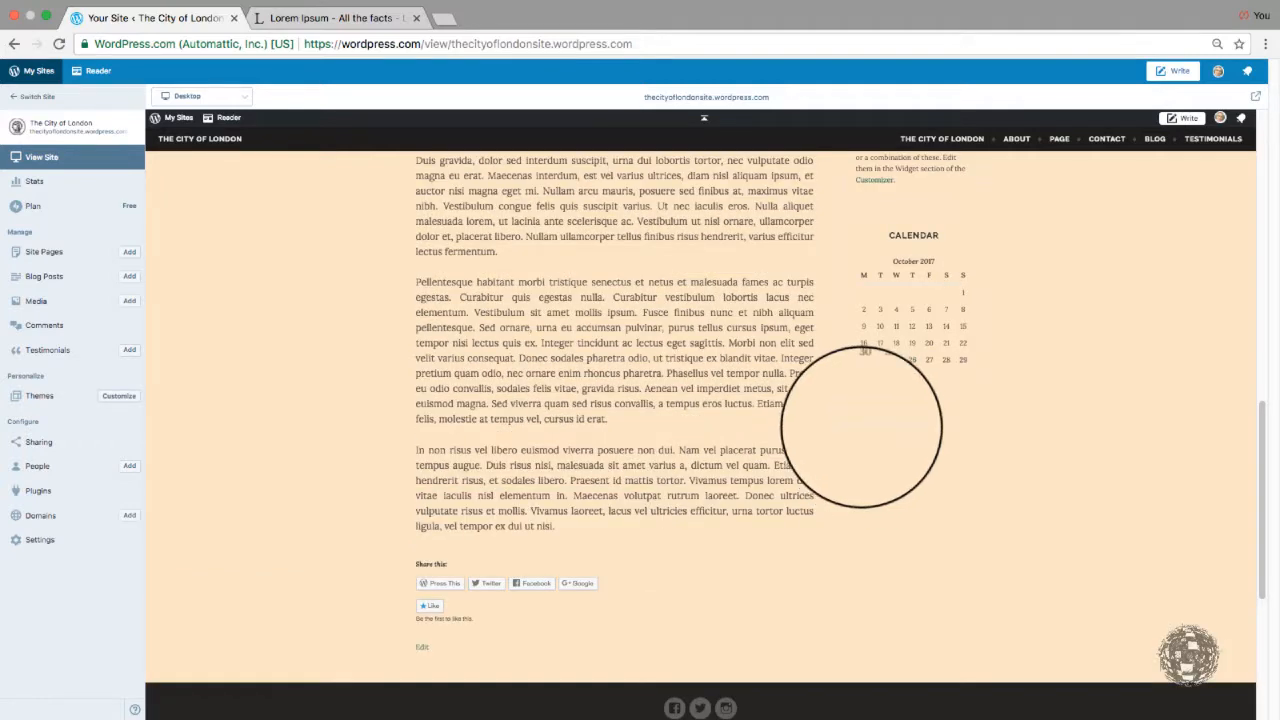
Switch to the Word wireframe to examine its navigation items, then return to the site in Chrome
{"action": "key", "text": "super+Tab"}
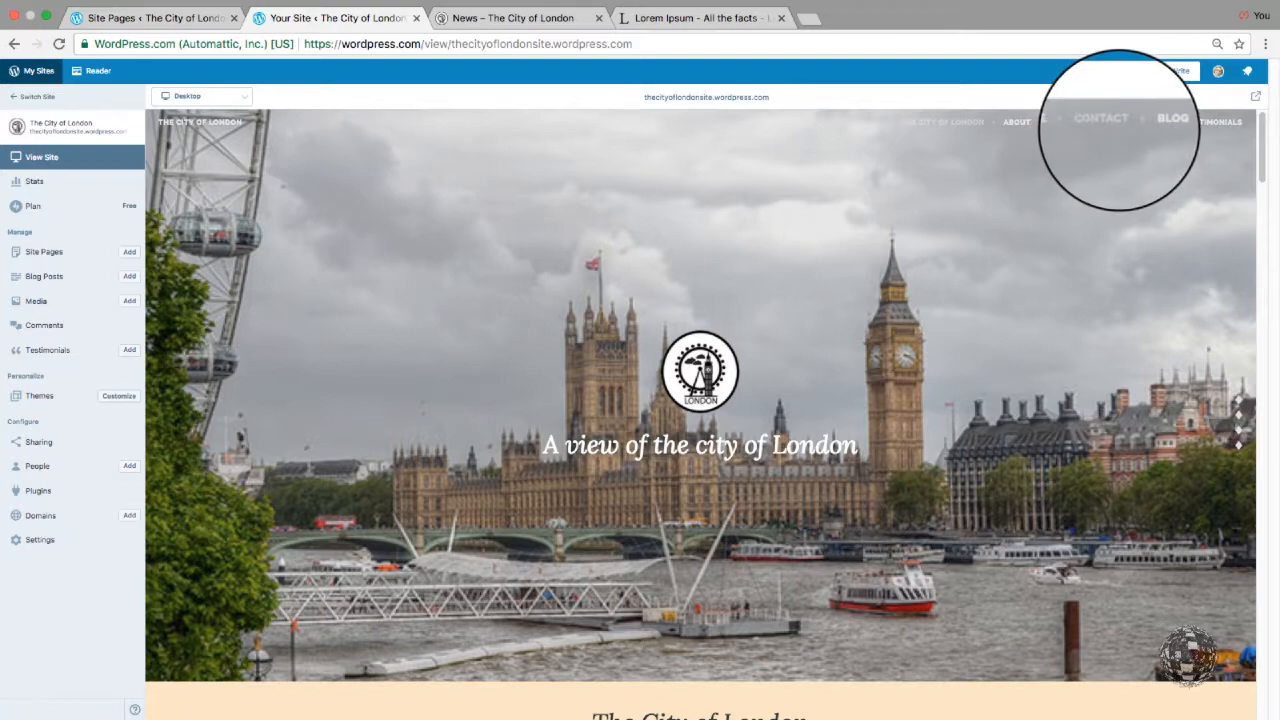
{"action": "key", "text": "super+Tab"}
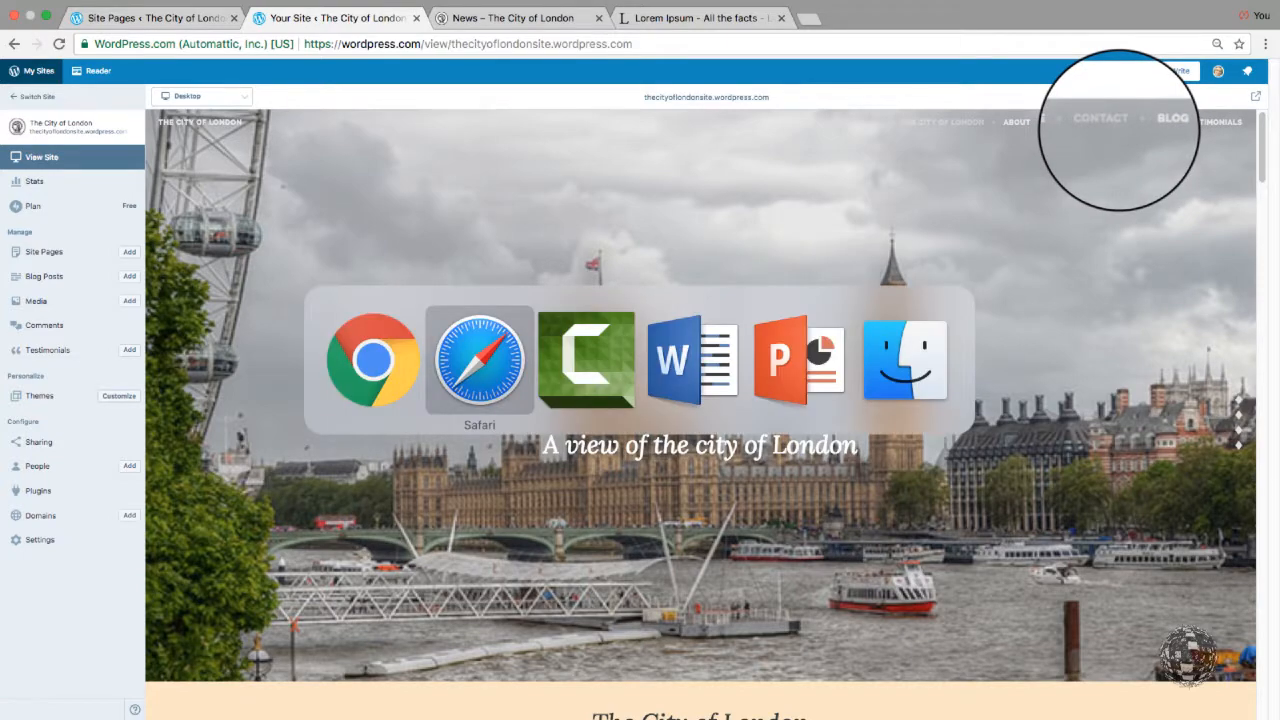
{"action": "key", "text": "super+Tab"}
{"action": "key", "text": "super+Tab"}
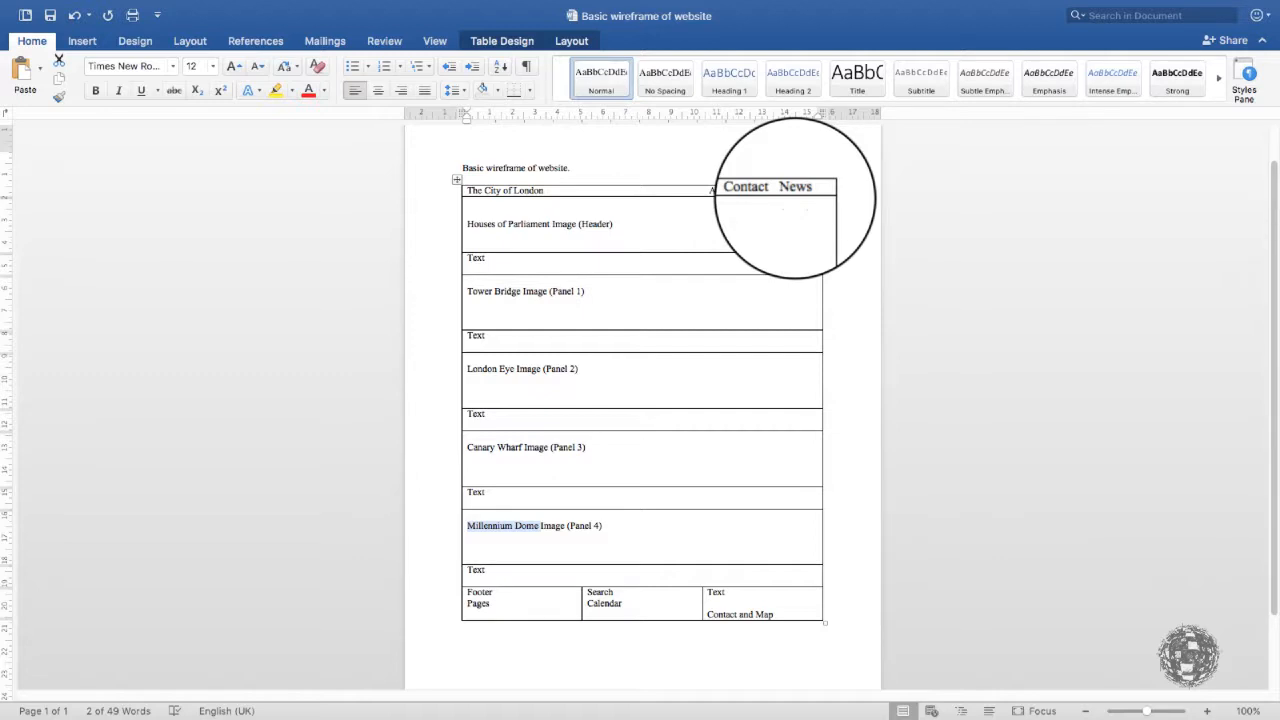
{"action": "key", "text": "super+Tab"}
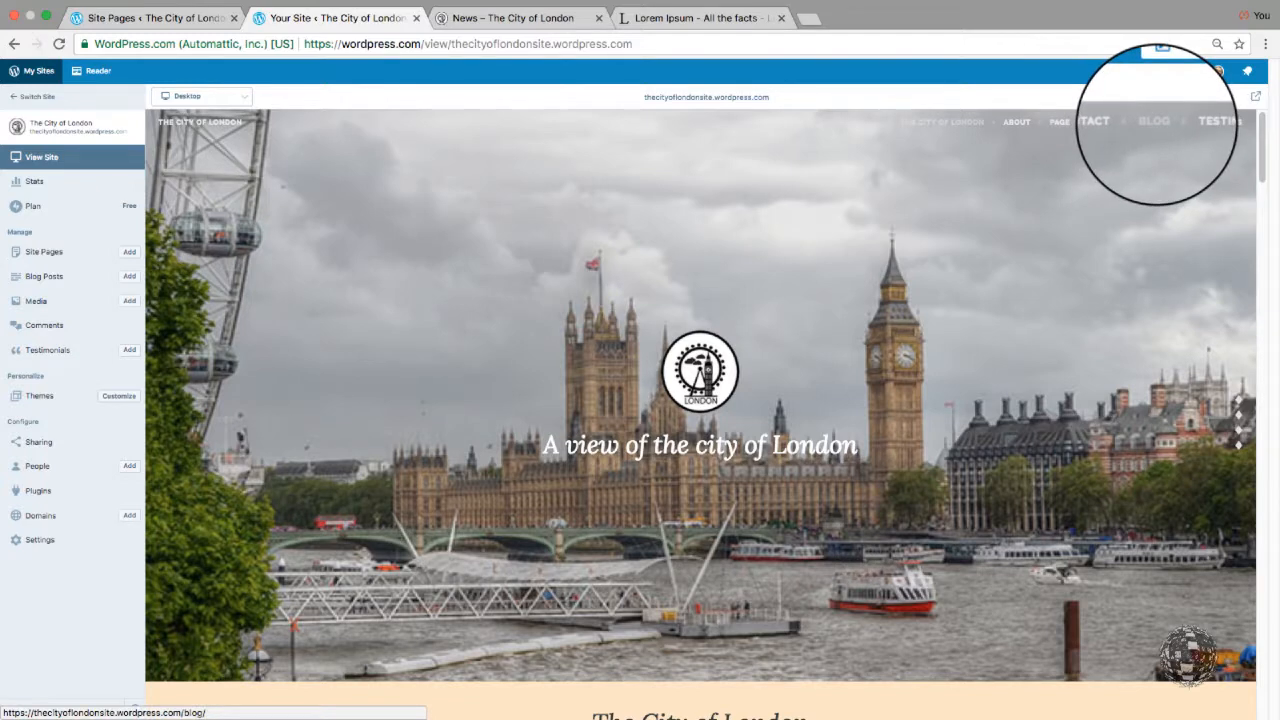
Open the site's Blog page and review its posts and sidebar from the first blog post to the camera post
{"action": "left_click", "coordinate": [1153, 122]}
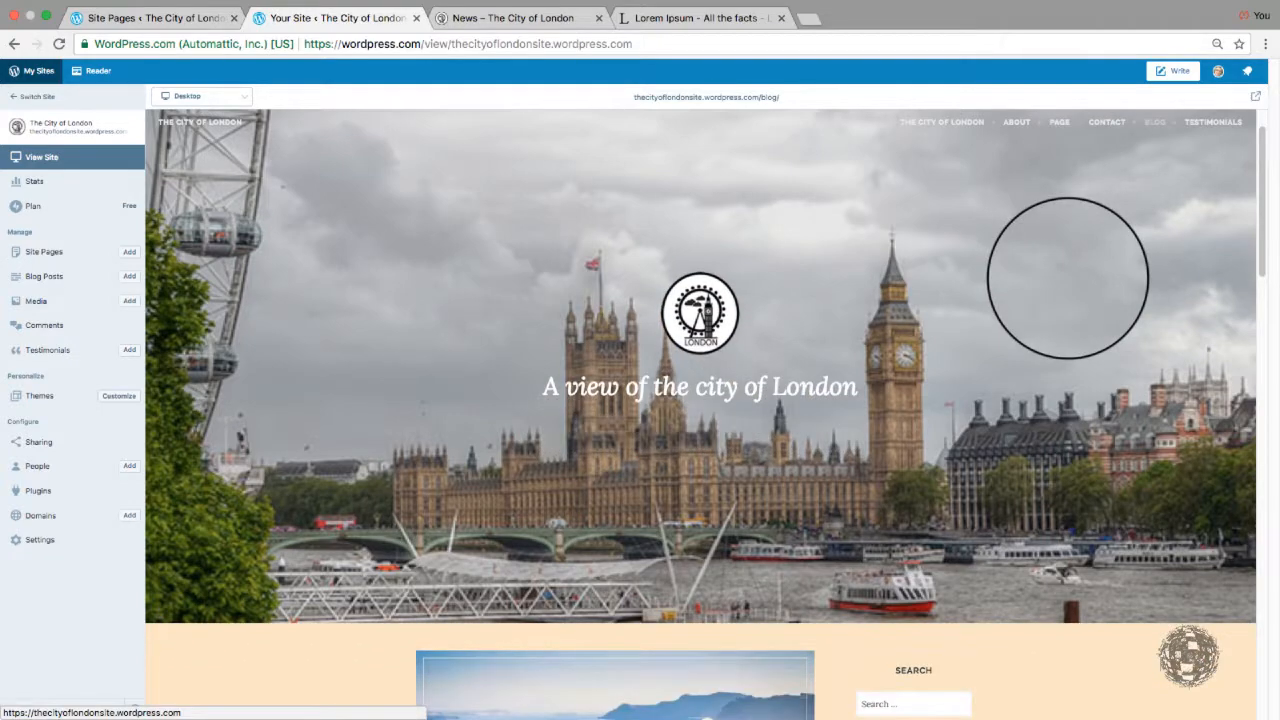
{"action": "scroll", "coordinate": [1068, 278], "scroll_direction": "down", "scroll_amount": 5}
{"action": "scroll", "coordinate": [1068, 278], "scroll_direction": "down", "scroll_amount": 7}
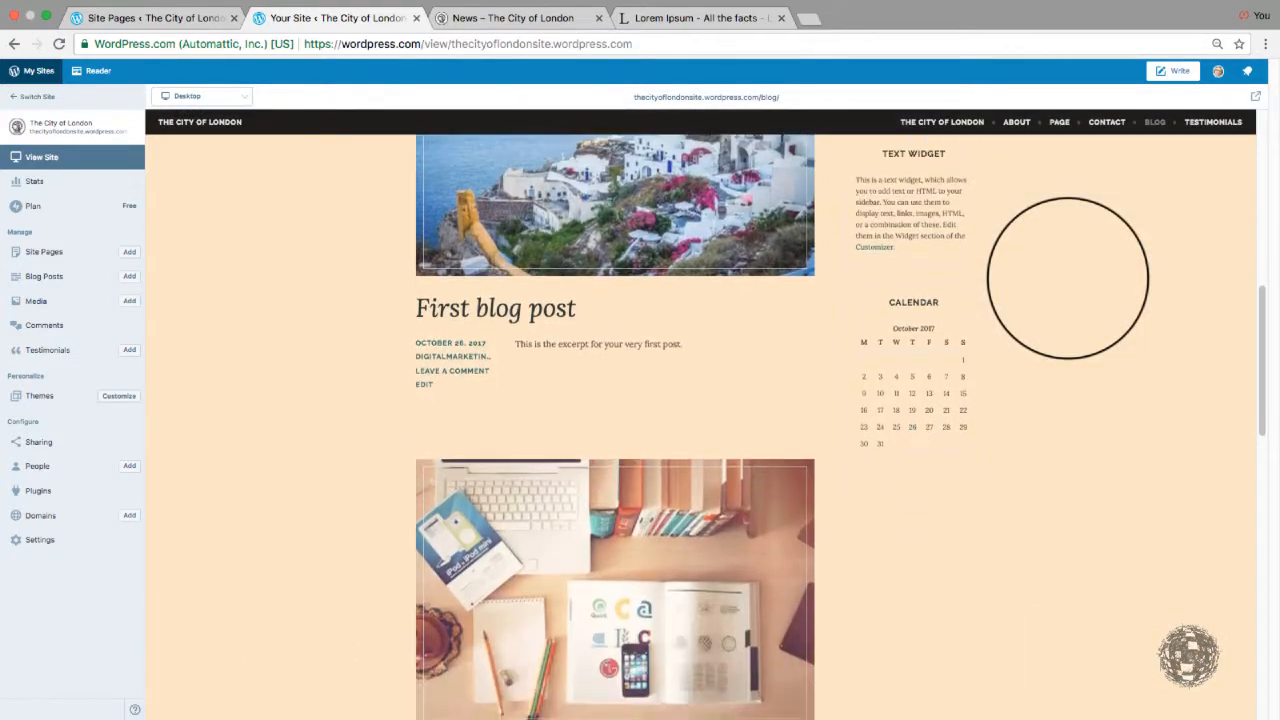
{"action": "scroll", "coordinate": [1068, 278], "scroll_direction": "down", "scroll_amount": 3}
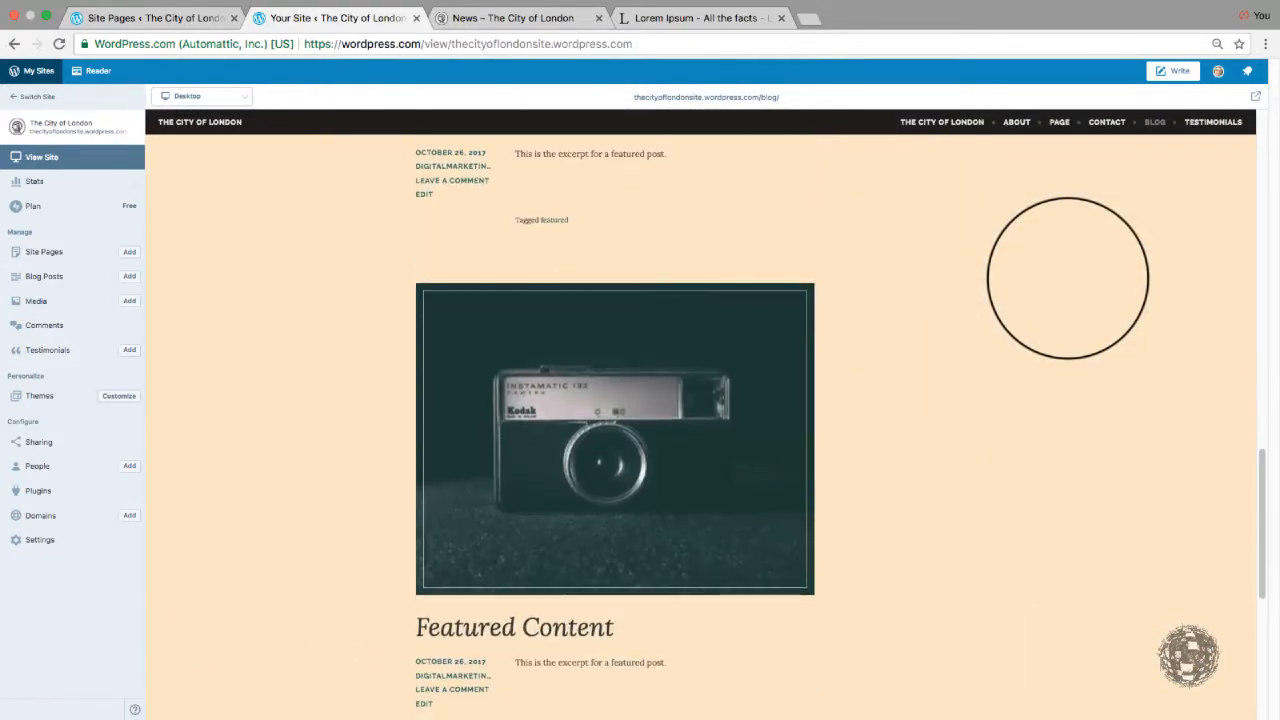
{"action": "scroll", "coordinate": [1068, 278], "scroll_direction": "up", "scroll_amount": 10}
{"action": "scroll", "coordinate": [1068, 278], "scroll_direction": "up", "scroll_amount": 2}
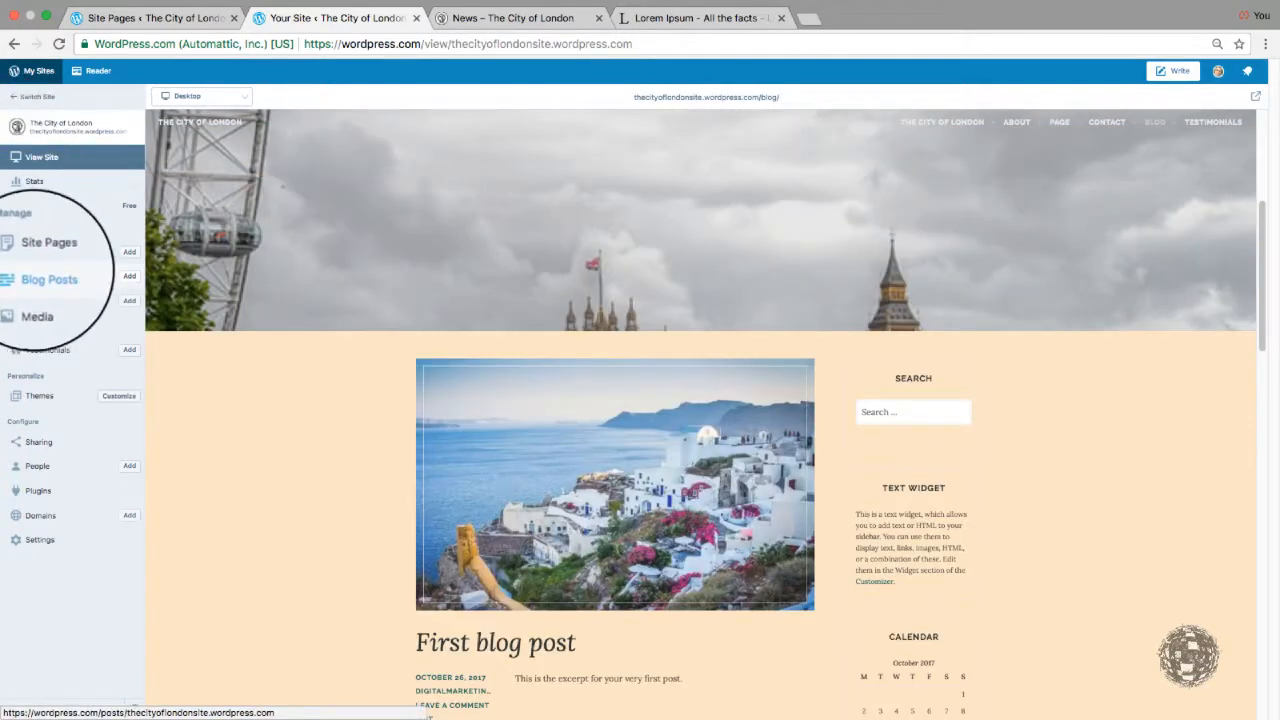
Edit the post "First blog post", add a new top-level category named News to it and update the post
{"action": "left_click", "coordinate": [50, 276]}
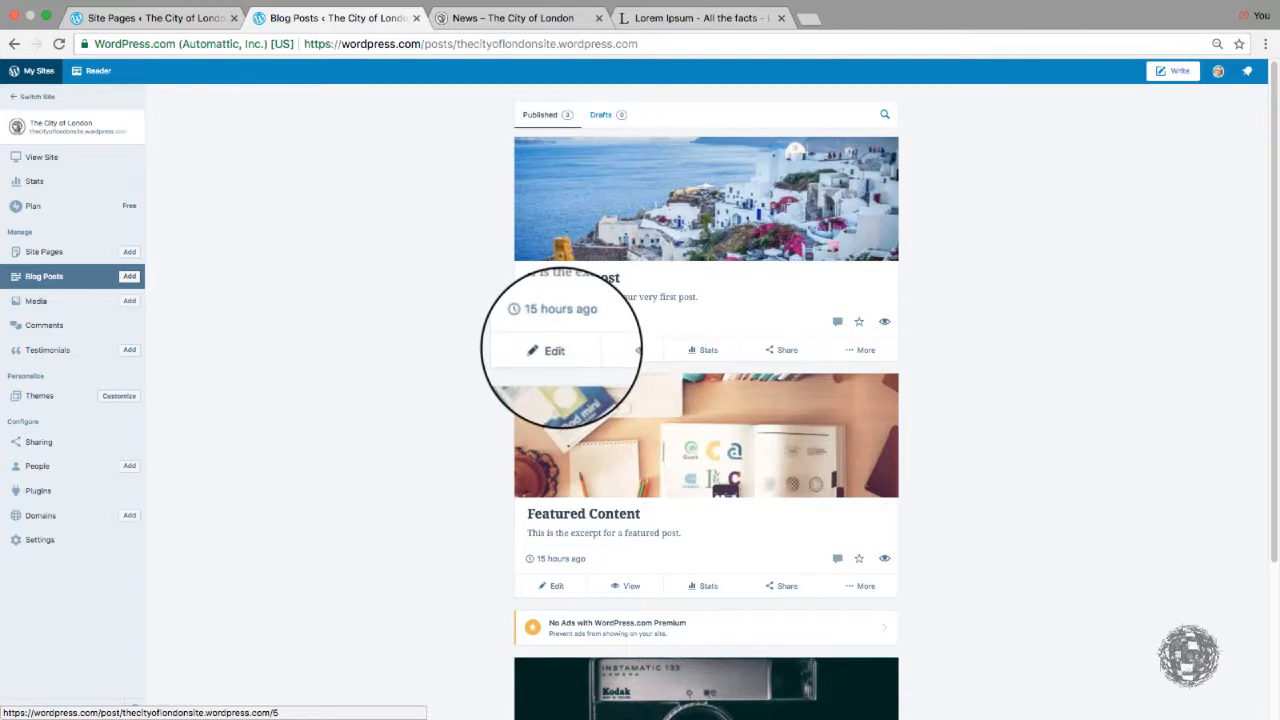
{"action": "left_click", "coordinate": [554, 350]}
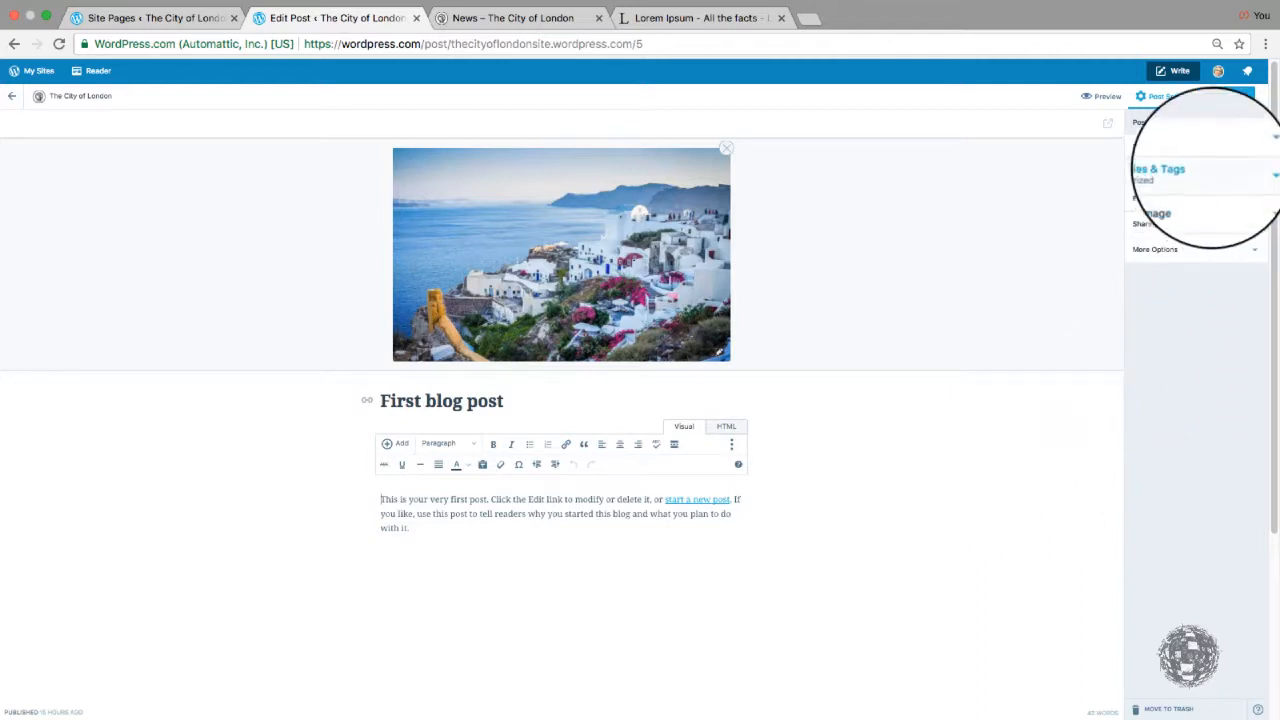
{"action": "left_click", "coordinate": [1195, 170]}
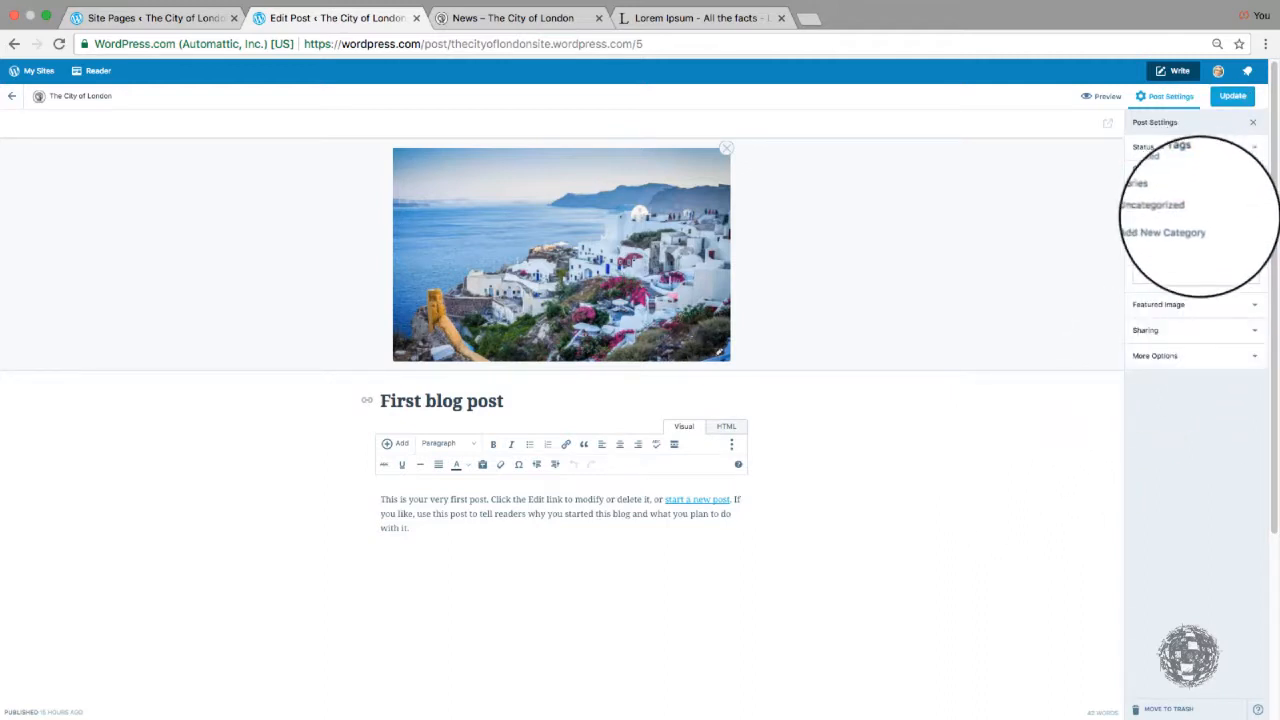
{"action": "left_click", "coordinate": [1170, 227]}
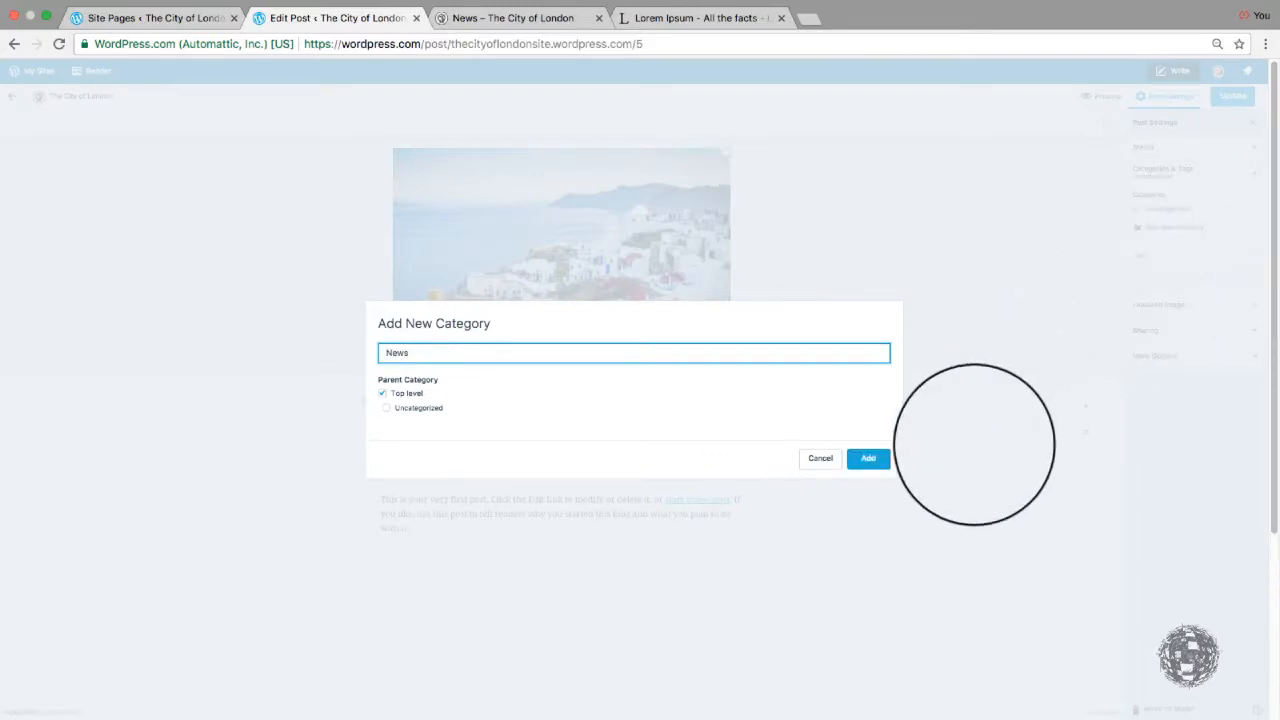
{"action": "left_click", "coordinate": [868, 458]}
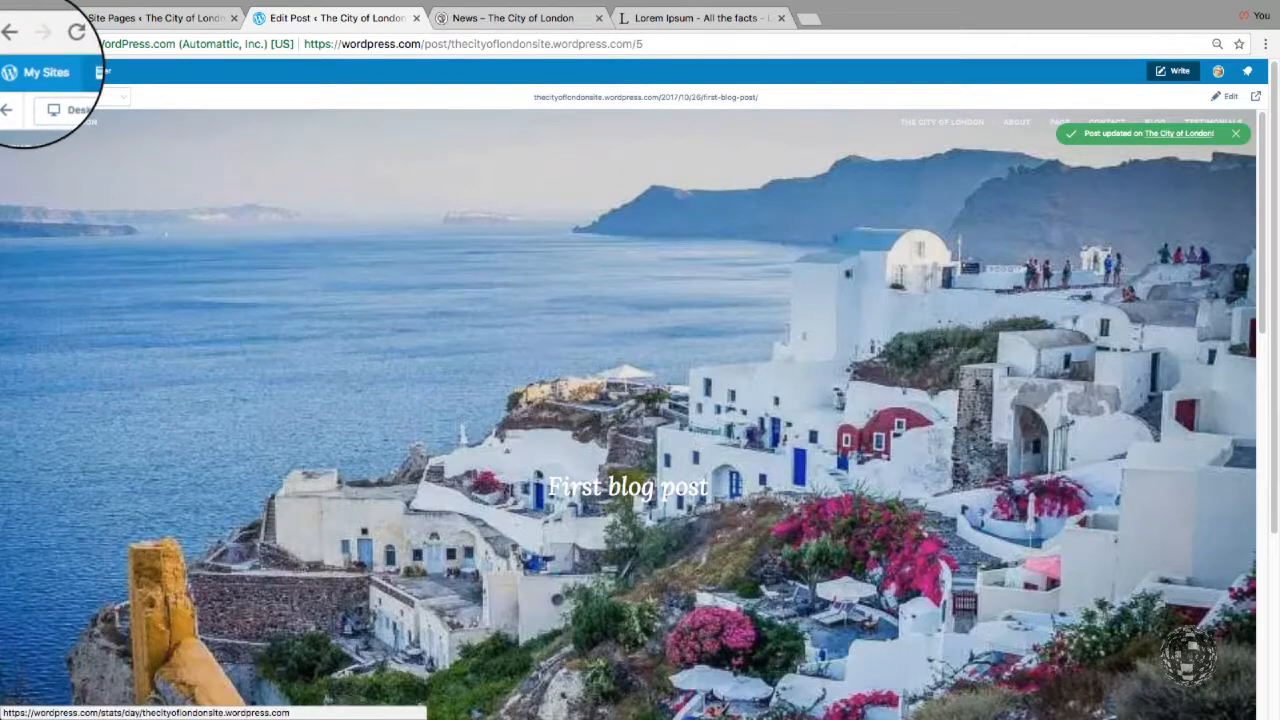
Edit the Featured Content post with the desk image, change its category to News only and update the post
{"action": "left_click", "coordinate": [45, 72]}
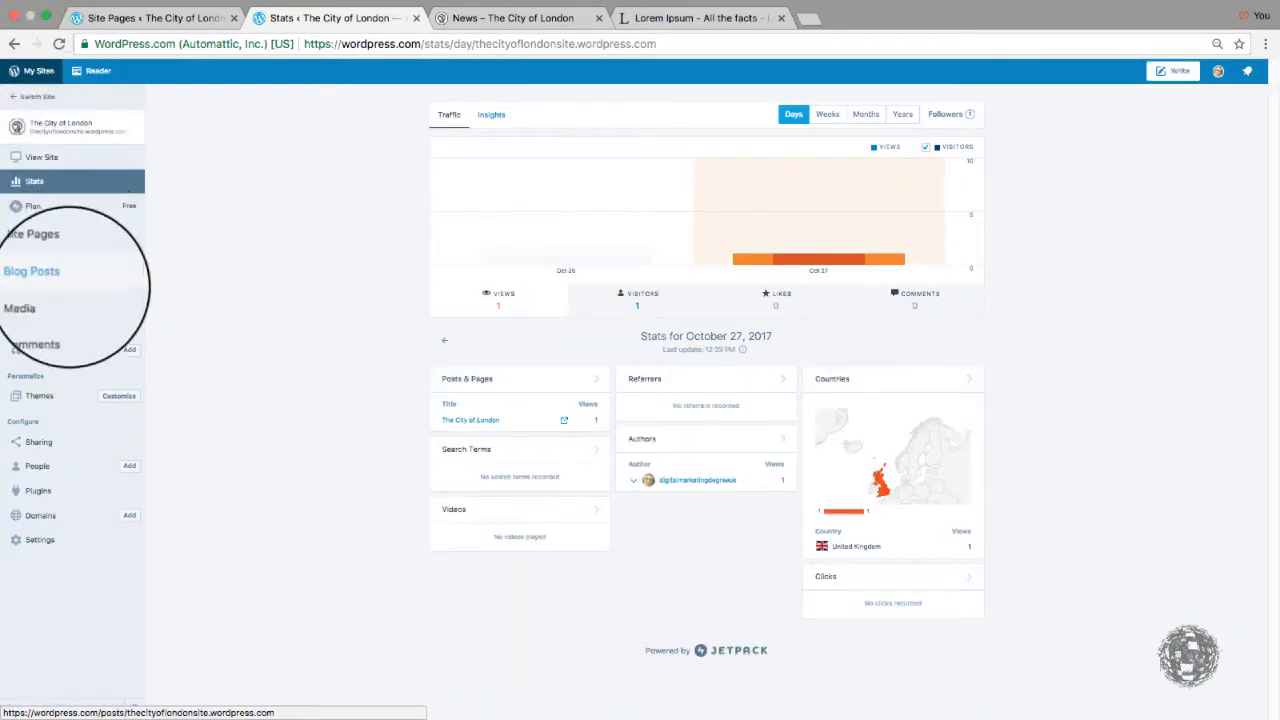
{"action": "left_click", "coordinate": [60, 278]}
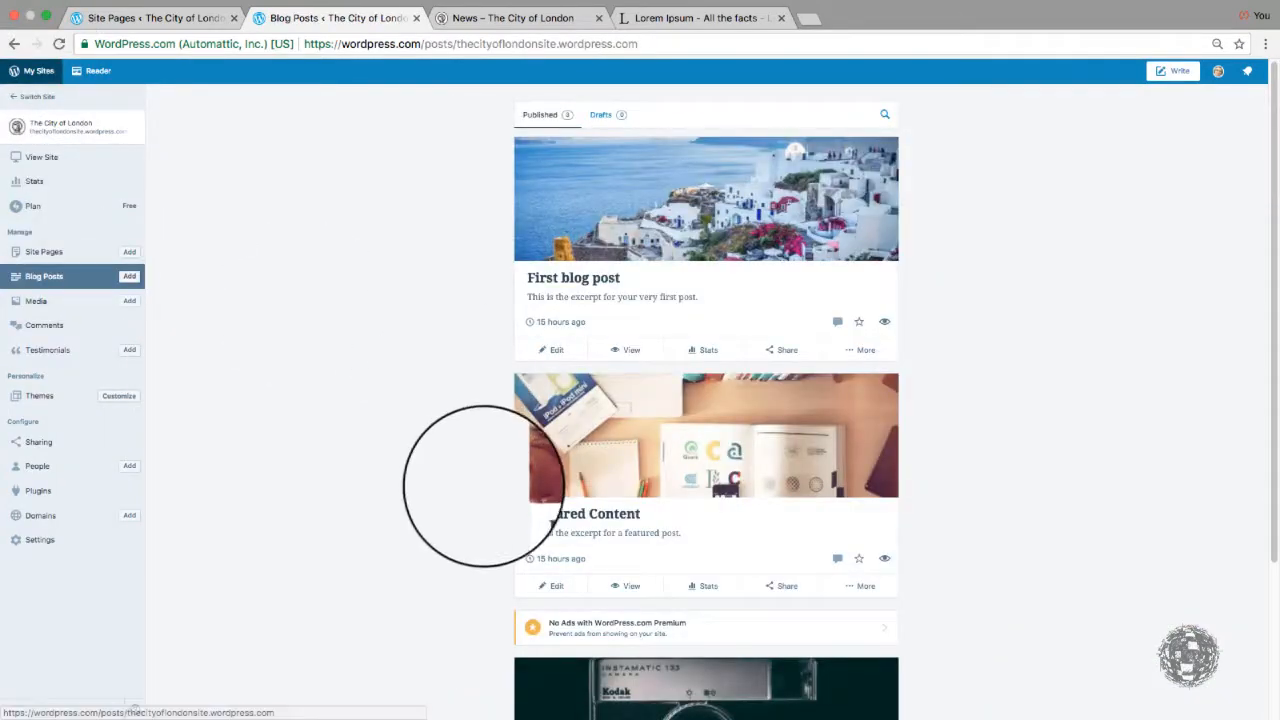
{"action": "left_click", "coordinate": [555, 587]}
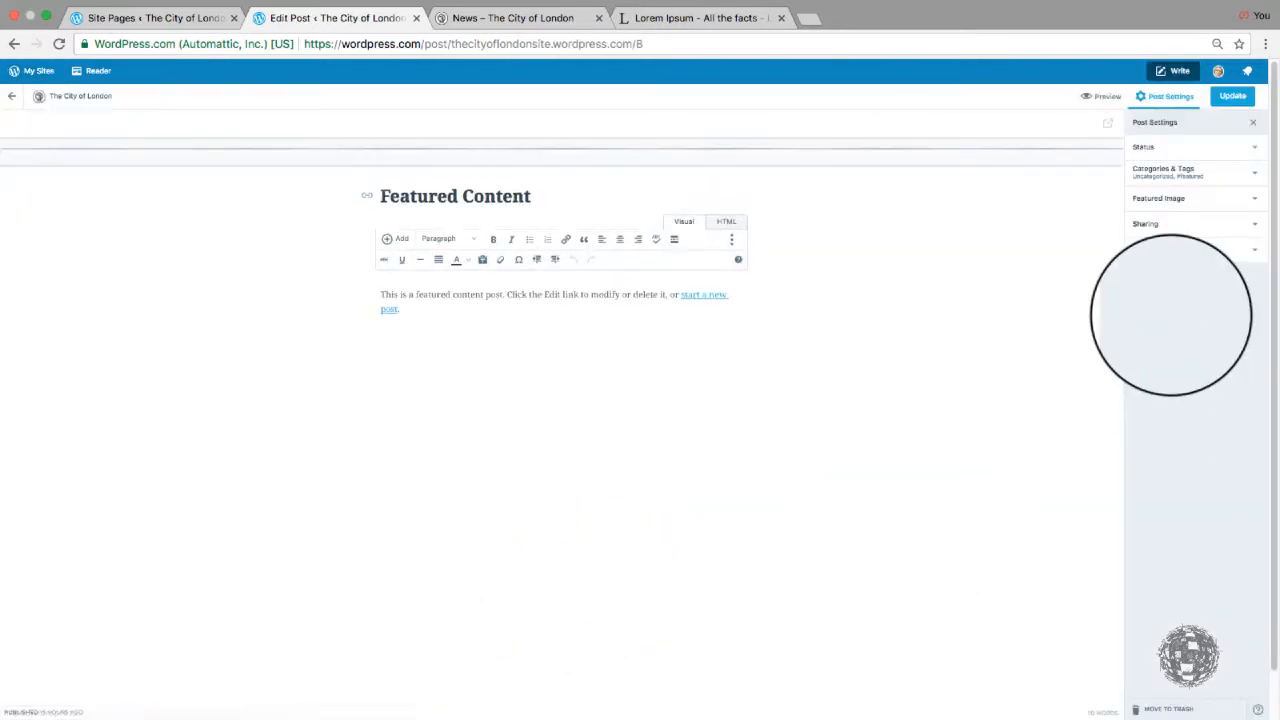
{"action": "left_click", "coordinate": [1162, 170]}
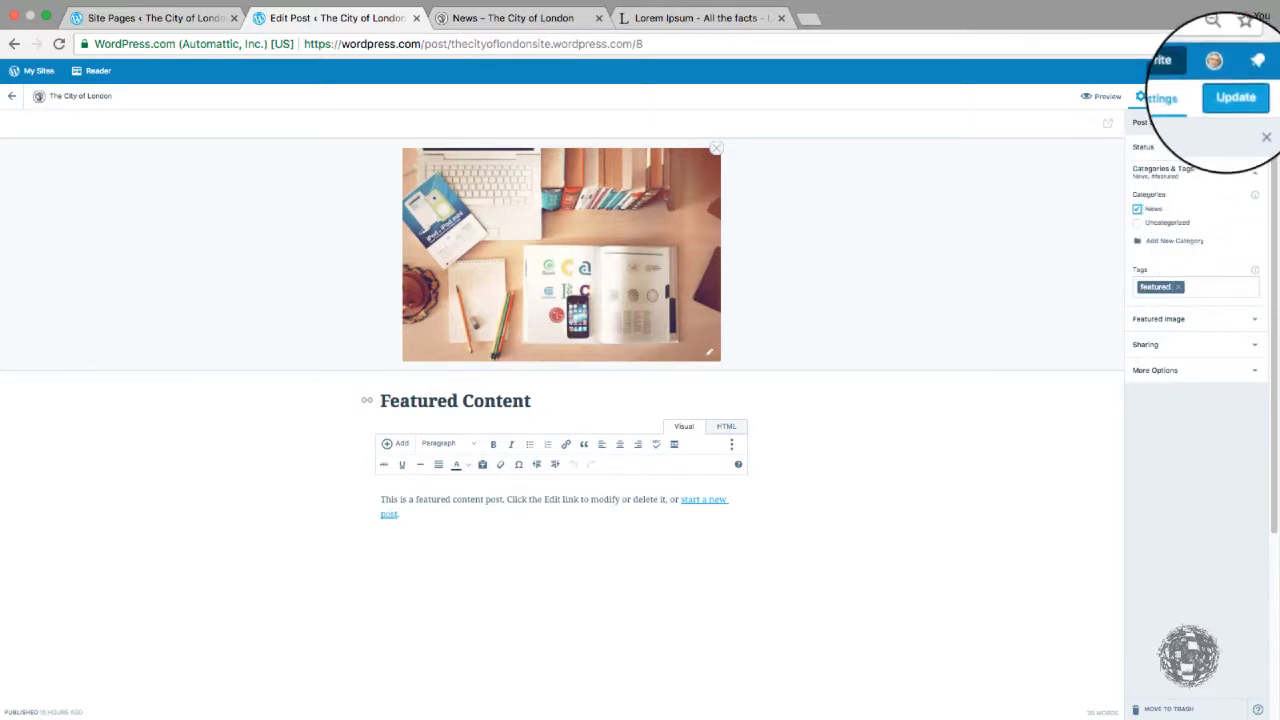
{"action": "left_click", "coordinate": [1234, 97]}
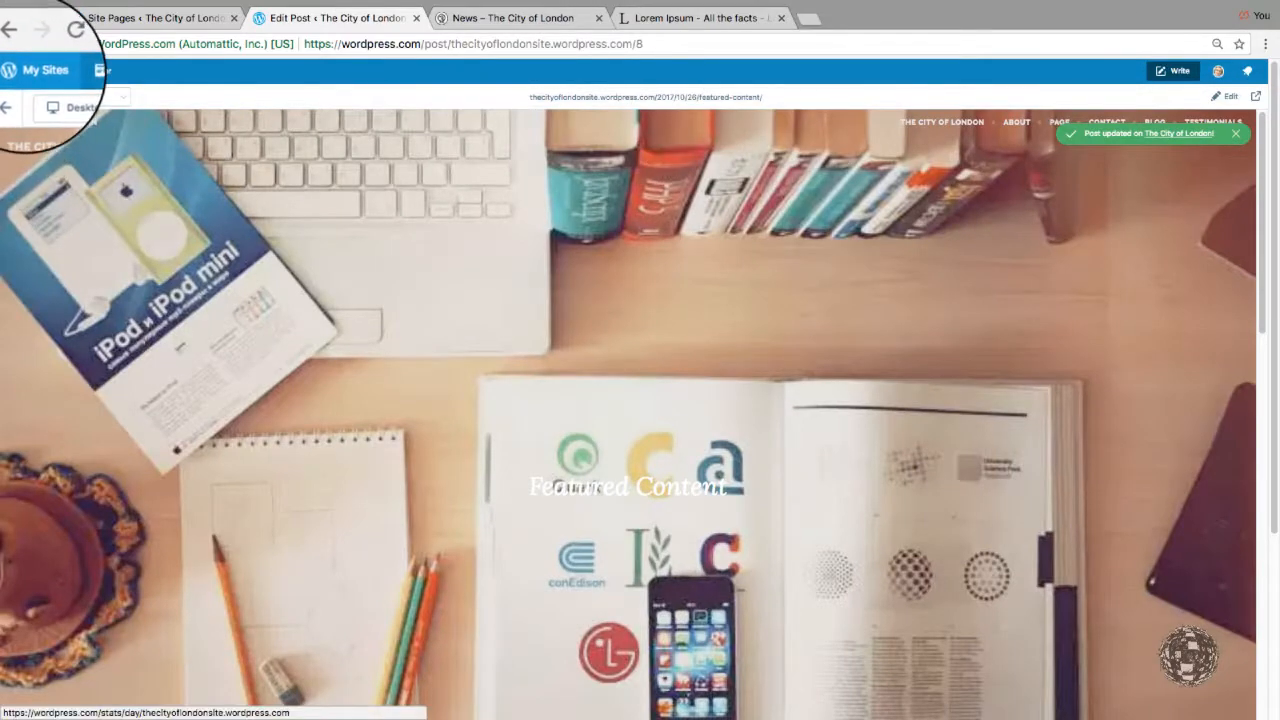
Edit the Featured Content post with the Kodak camera image, change its category to News only and update the post
{"action": "left_click", "coordinate": [40, 68]}
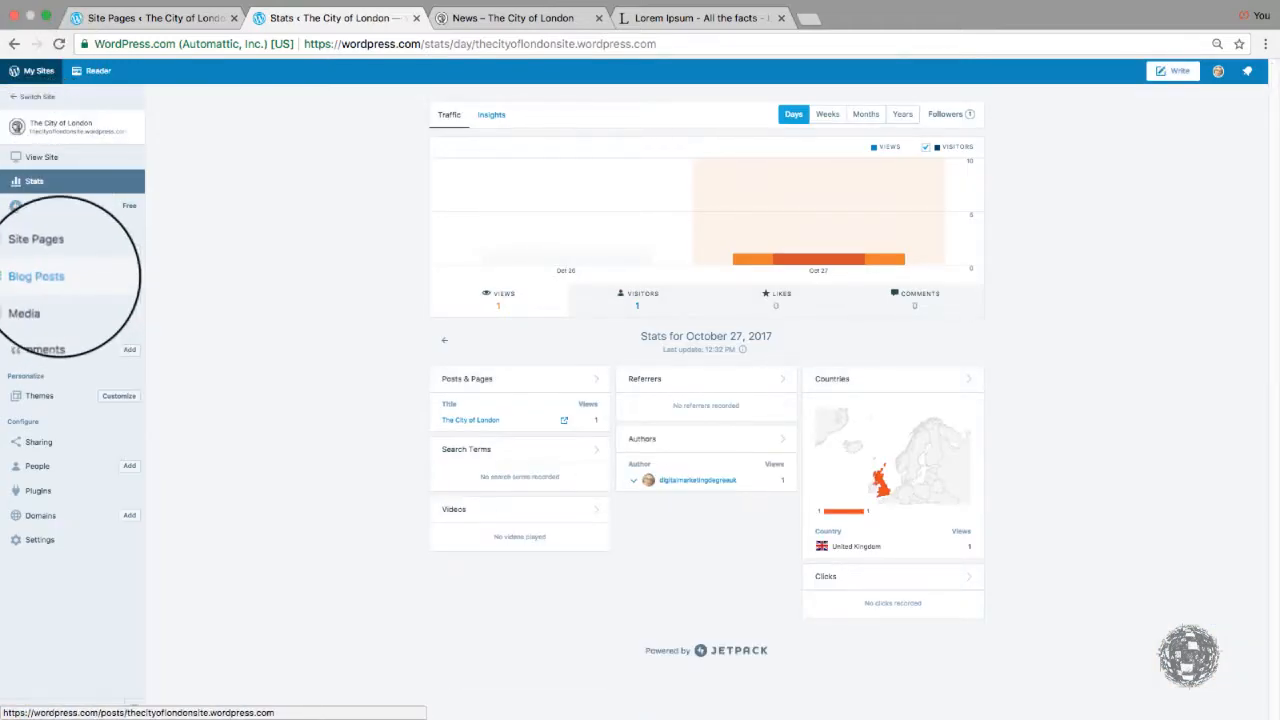
{"action": "left_click", "coordinate": [50, 276]}
{"action": "scroll", "coordinate": [466, 423], "scroll_direction": "down", "scroll_amount": 4}
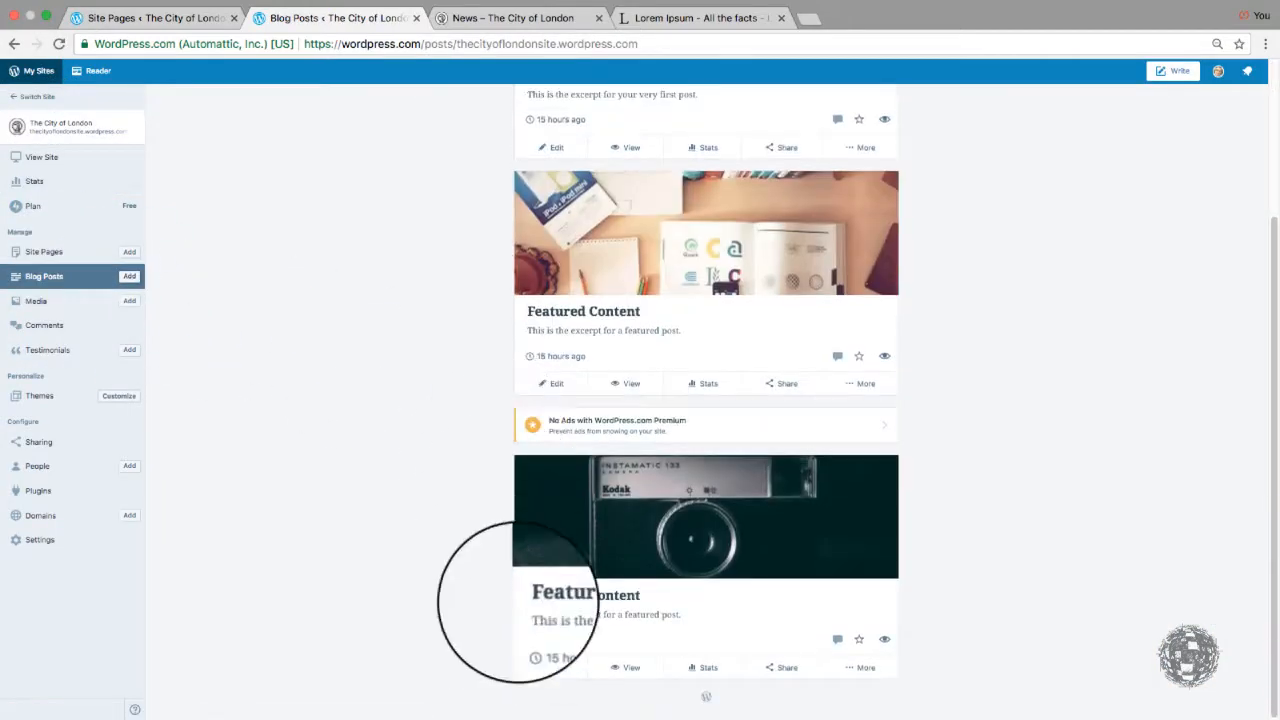
{"action": "left_click", "coordinate": [556, 667]}
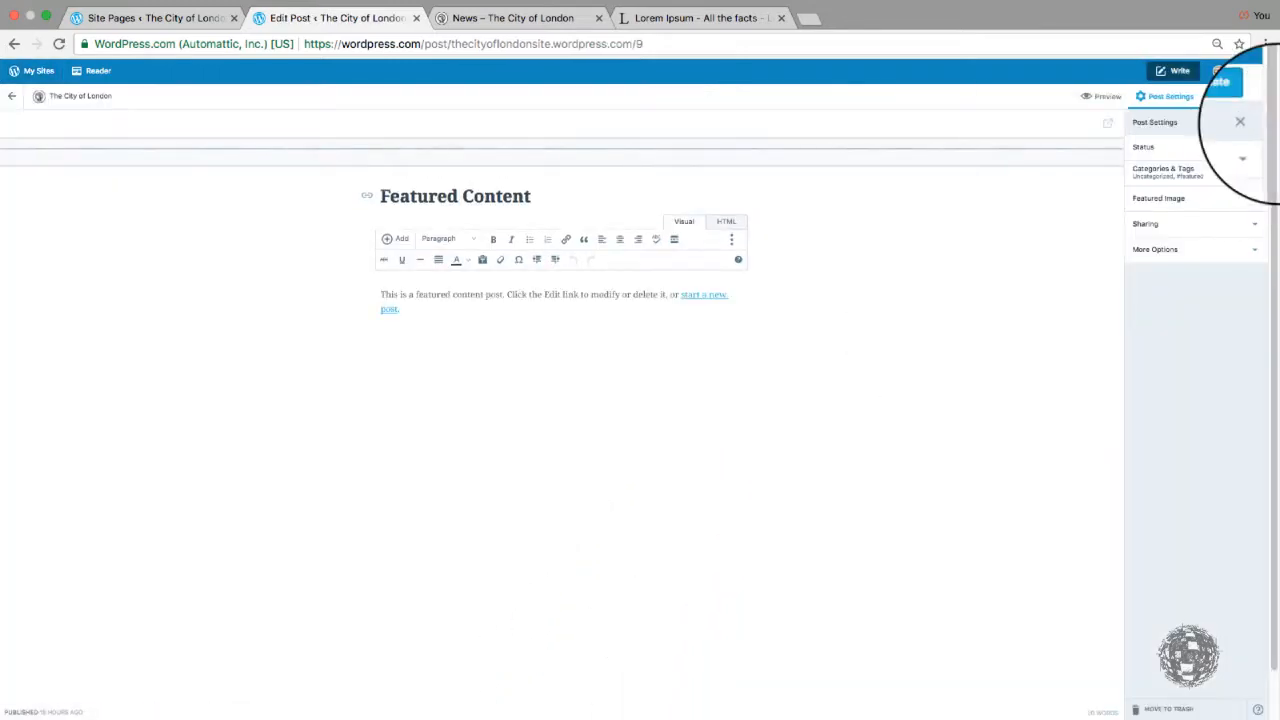
{"action": "left_click", "coordinate": [1215, 170]}
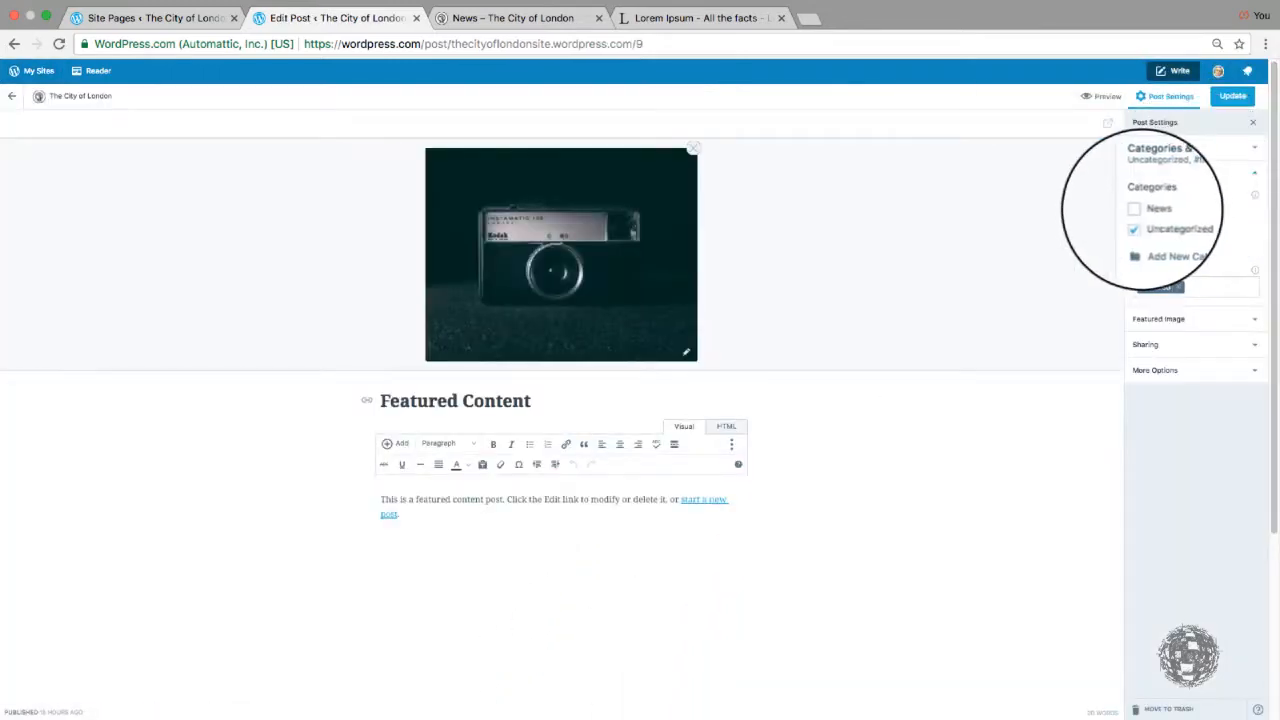
{"action": "left_click", "coordinate": [1136, 208]}
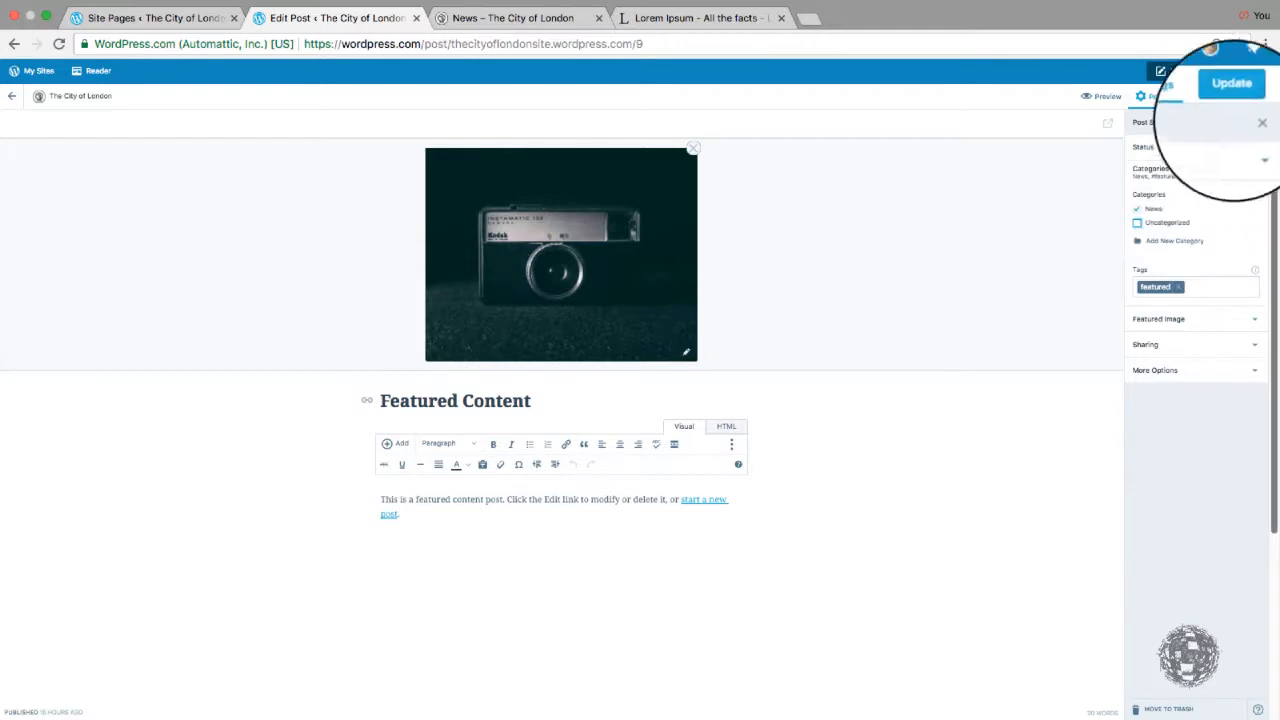
{"action": "left_click", "coordinate": [1232, 96]}
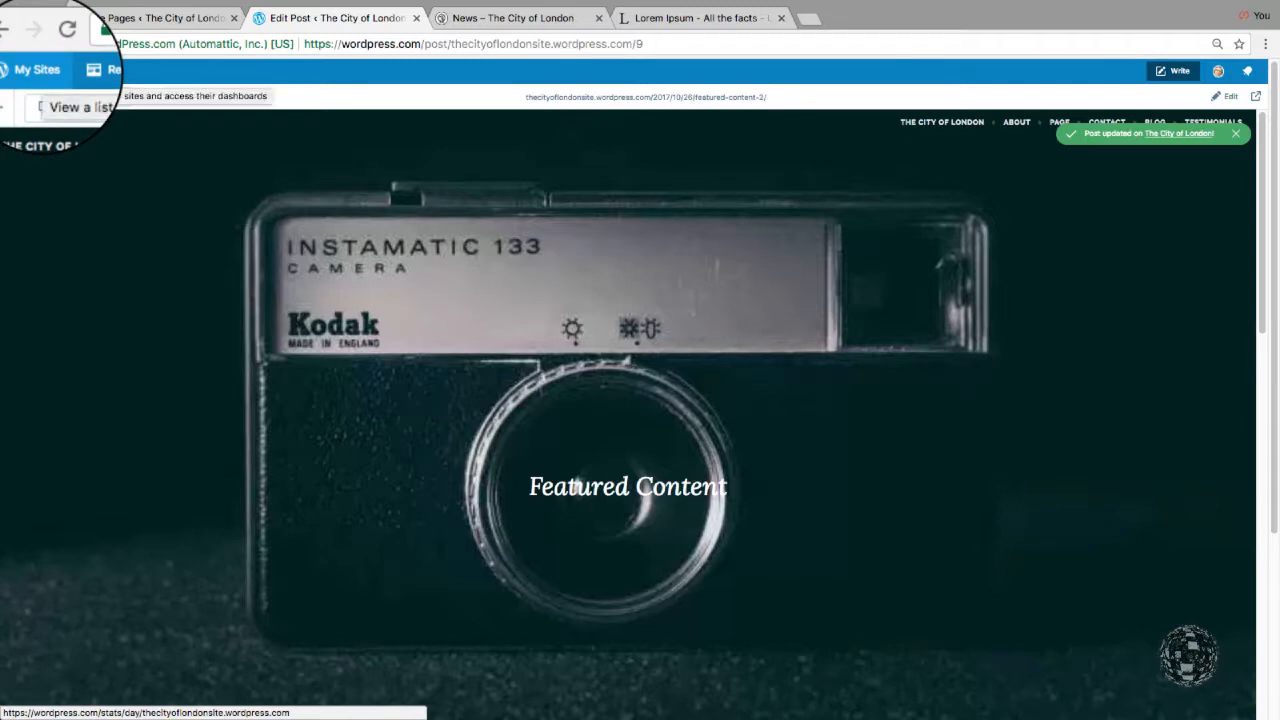
Open the Primary menu in the site customizer and remove the page item The City of London from it
{"action": "left_click", "coordinate": [50, 72]}
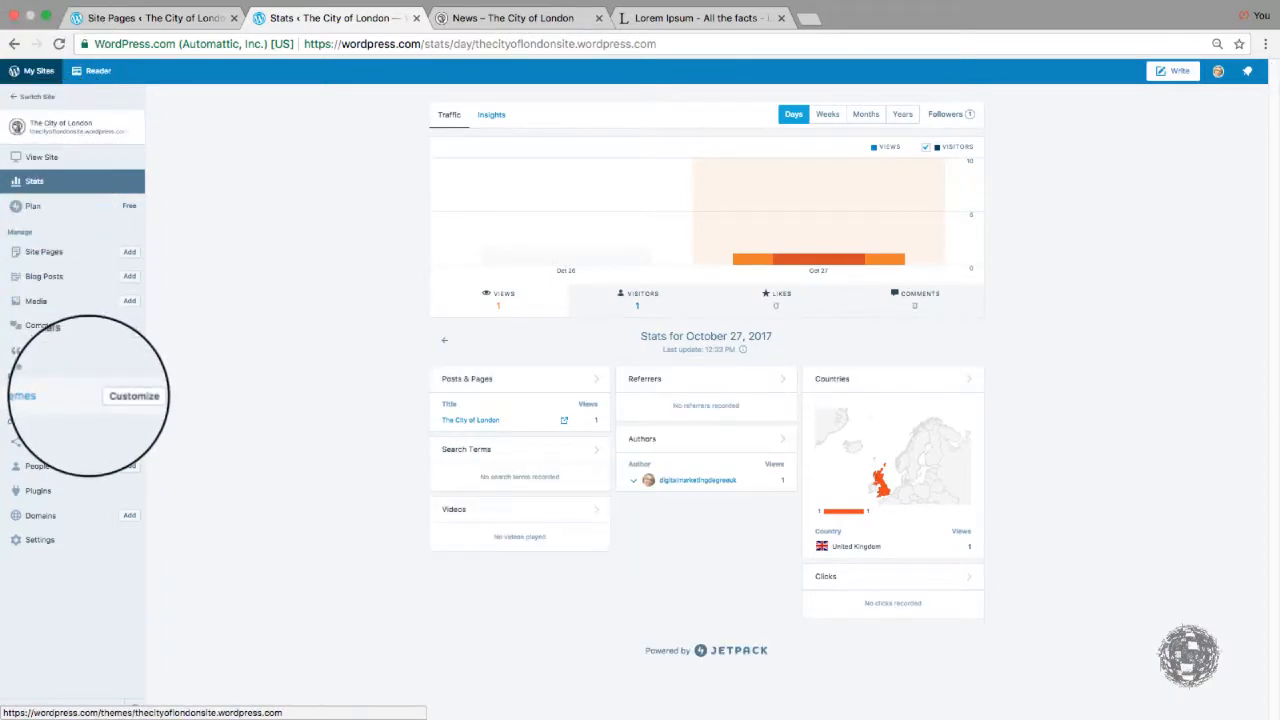
{"action": "left_click", "coordinate": [121, 394]}
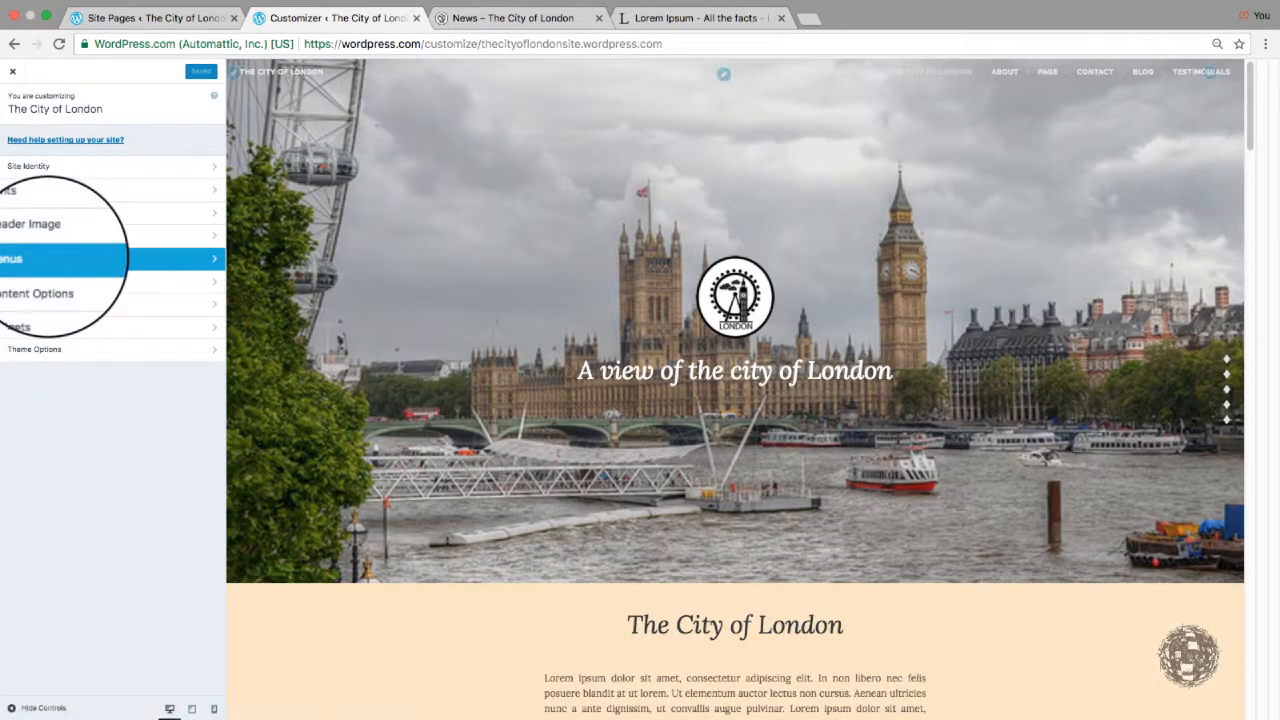
{"action": "left_click", "coordinate": [60, 258]}
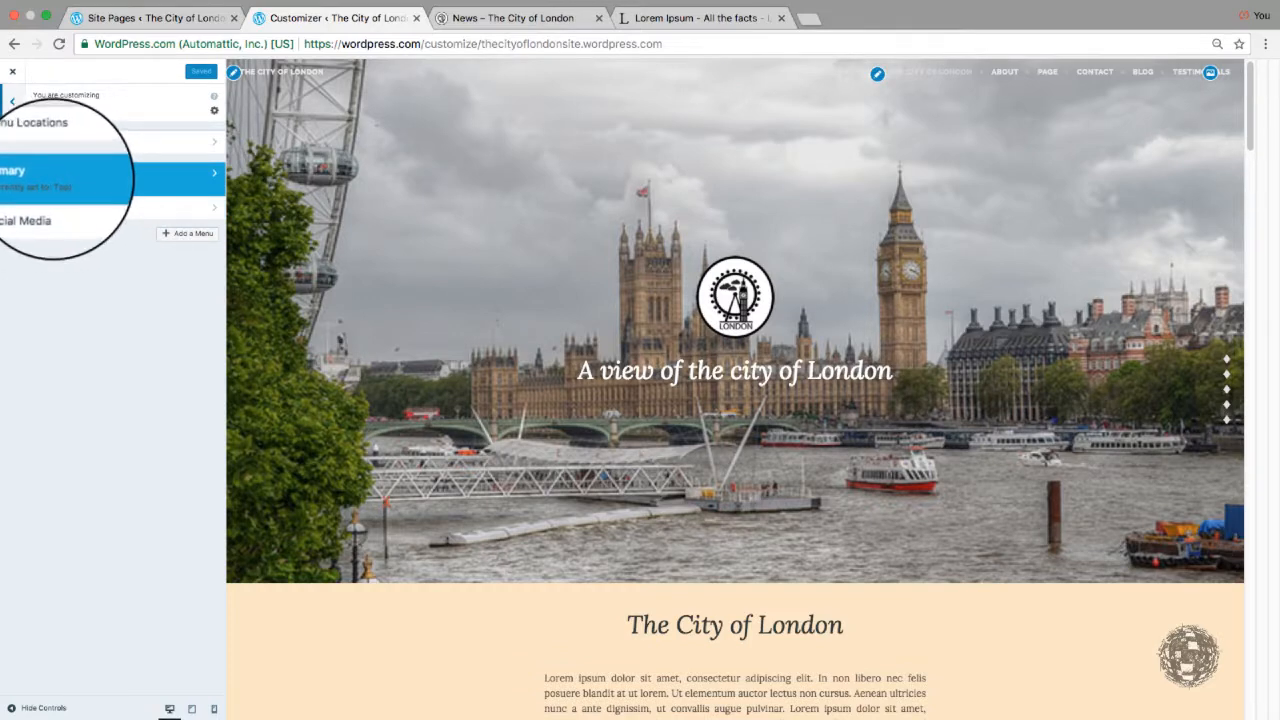
{"action": "left_click", "coordinate": [50, 178]}
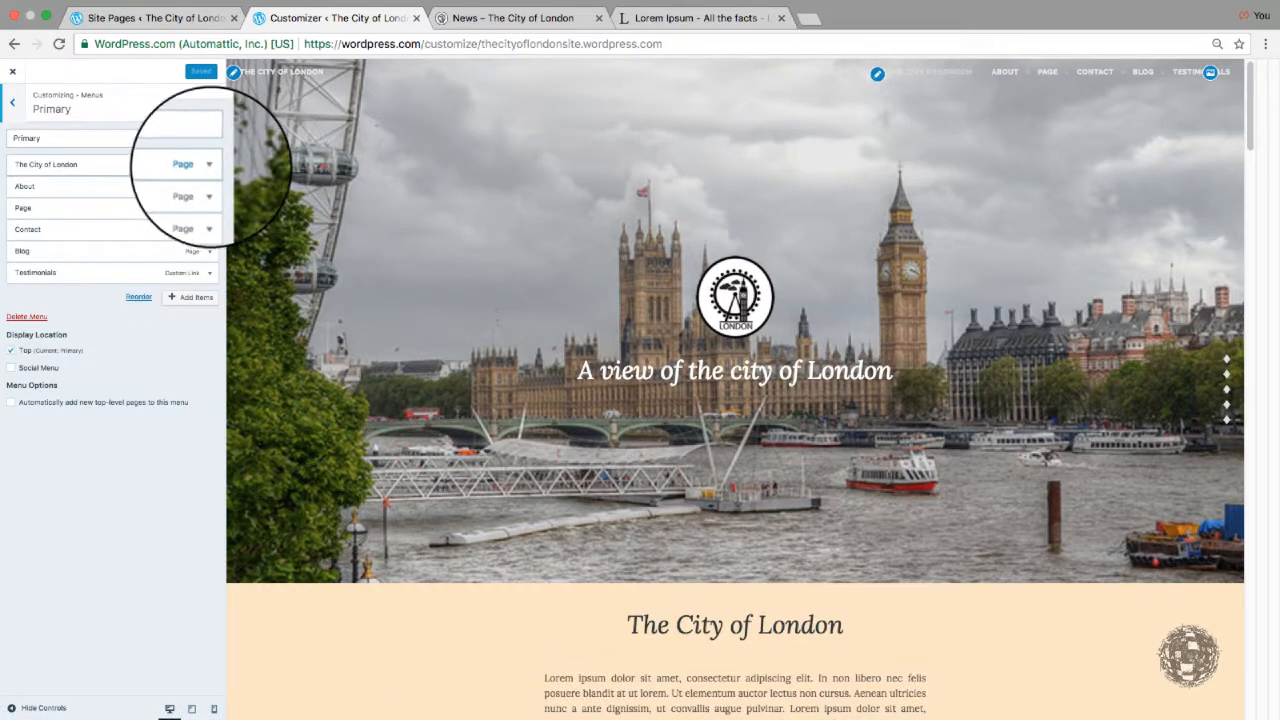
{"action": "left_click", "coordinate": [209, 164]}
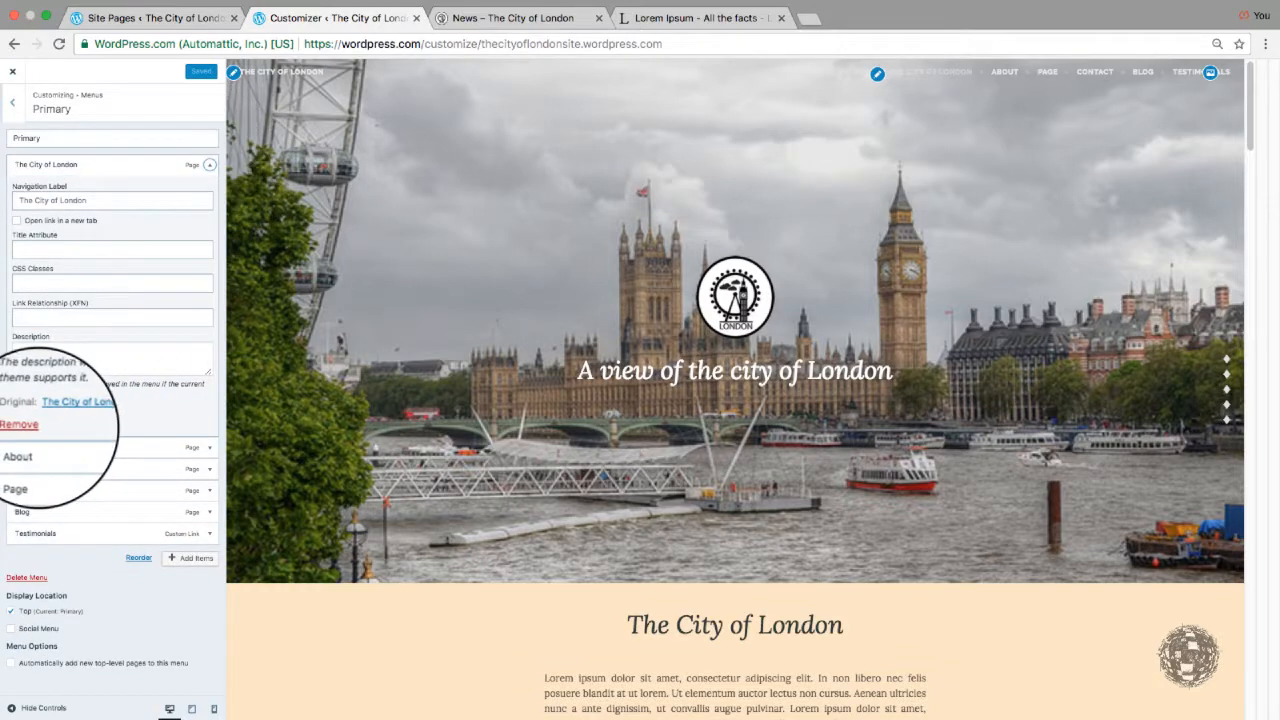
{"action": "left_click", "coordinate": [25, 425]}
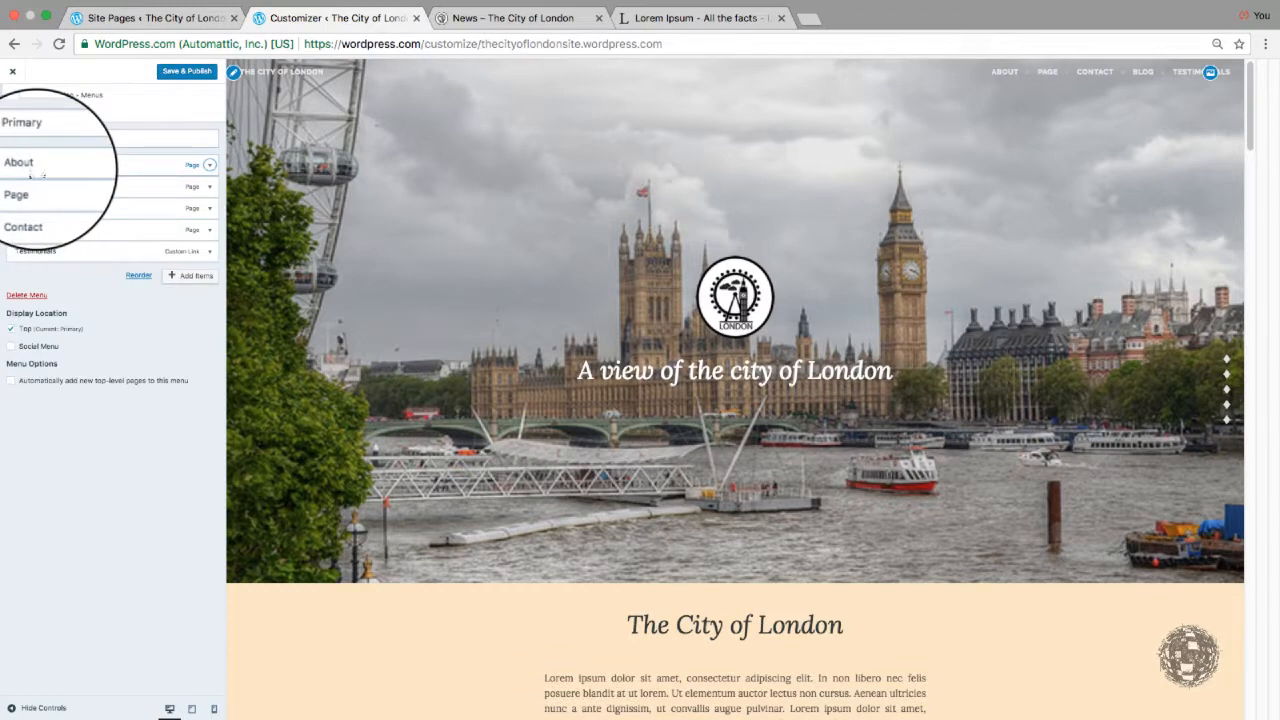
Check the menu entries in the Word wireframe, return to the site customizer and remove Page, Blog and Testimonials from the Primary menu
{"action": "key", "text": "super+Tab"}
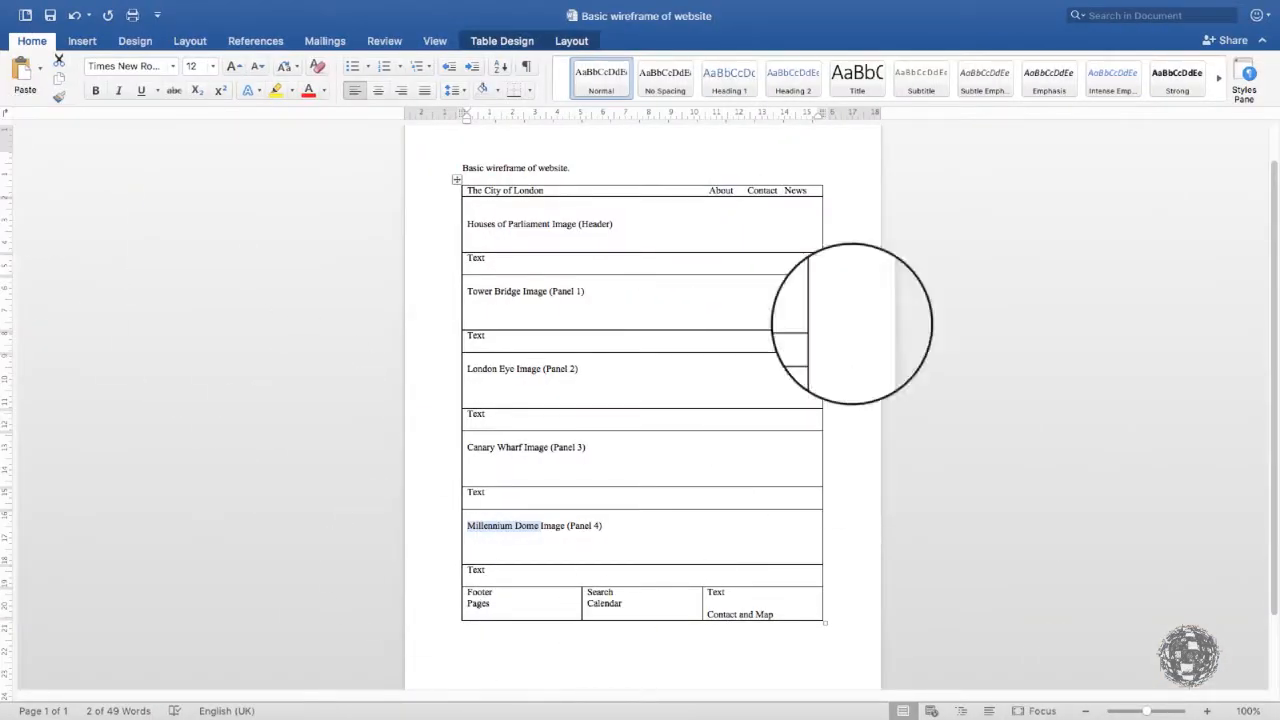
{"action": "key", "text": "super+Tab"}
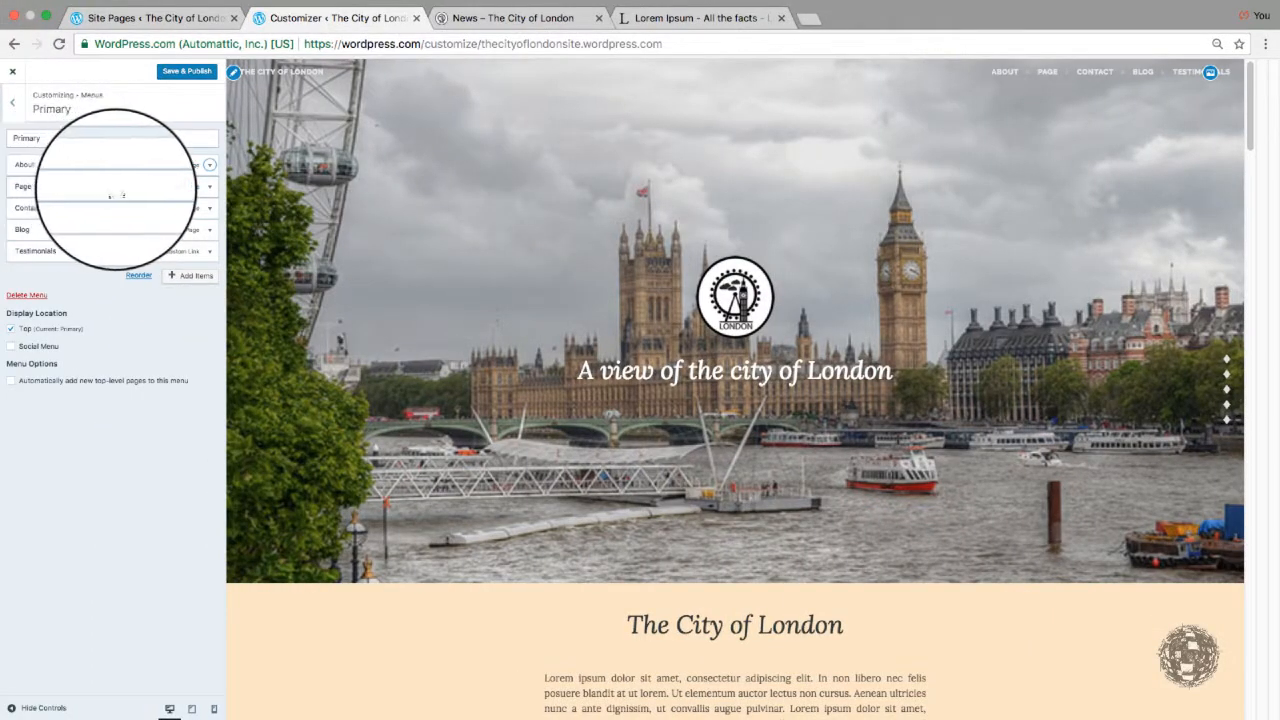
{"action": "left_click", "coordinate": [210, 186]}
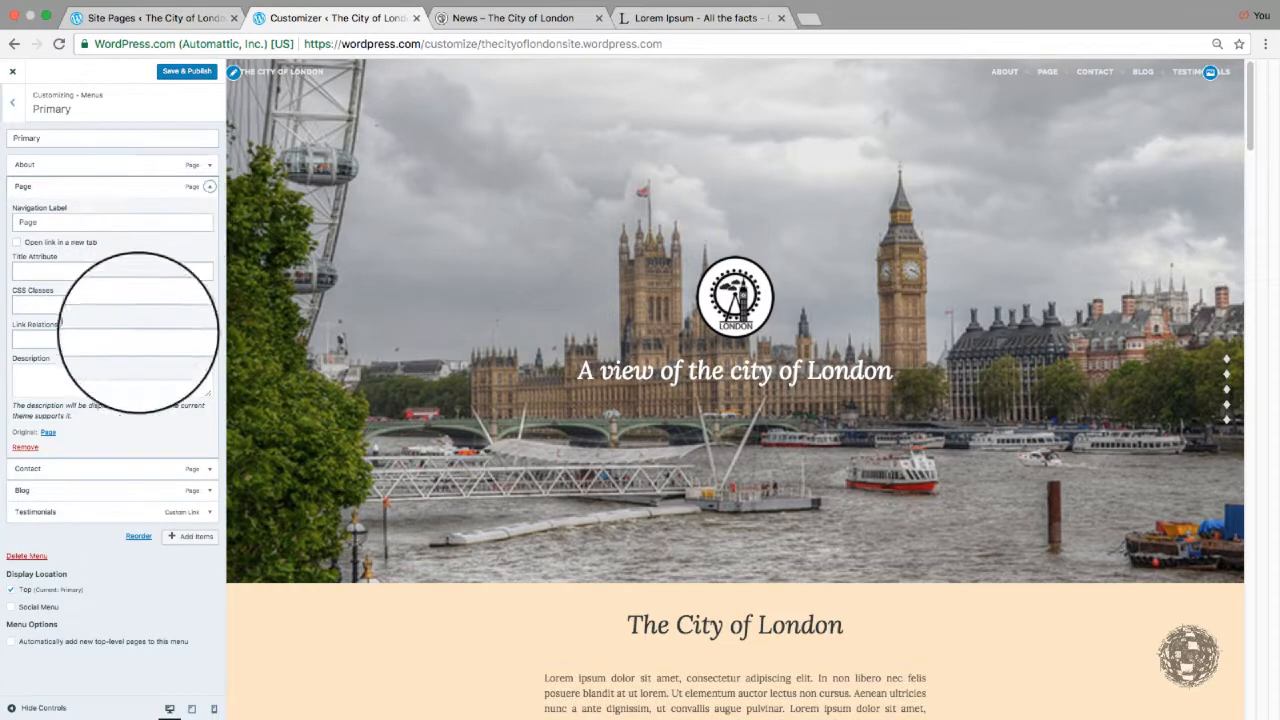
{"action": "left_click", "coordinate": [25, 447]}
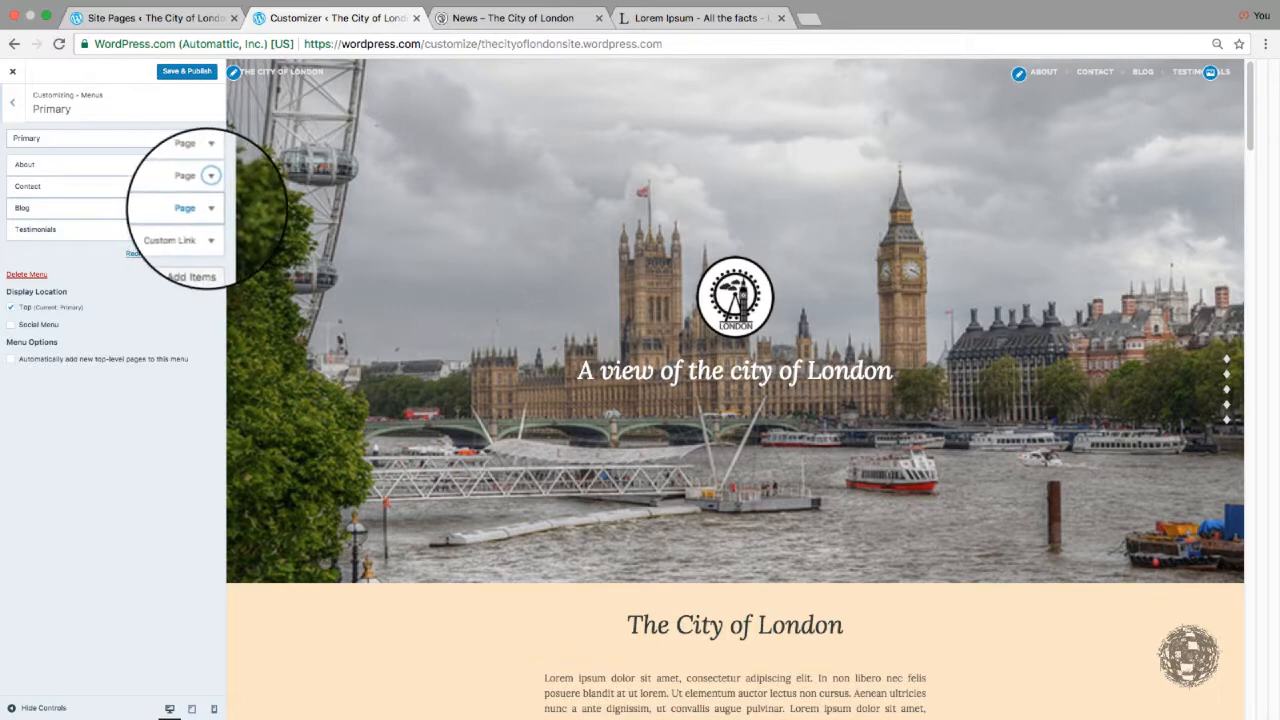
{"action": "left_click", "coordinate": [210, 207]}
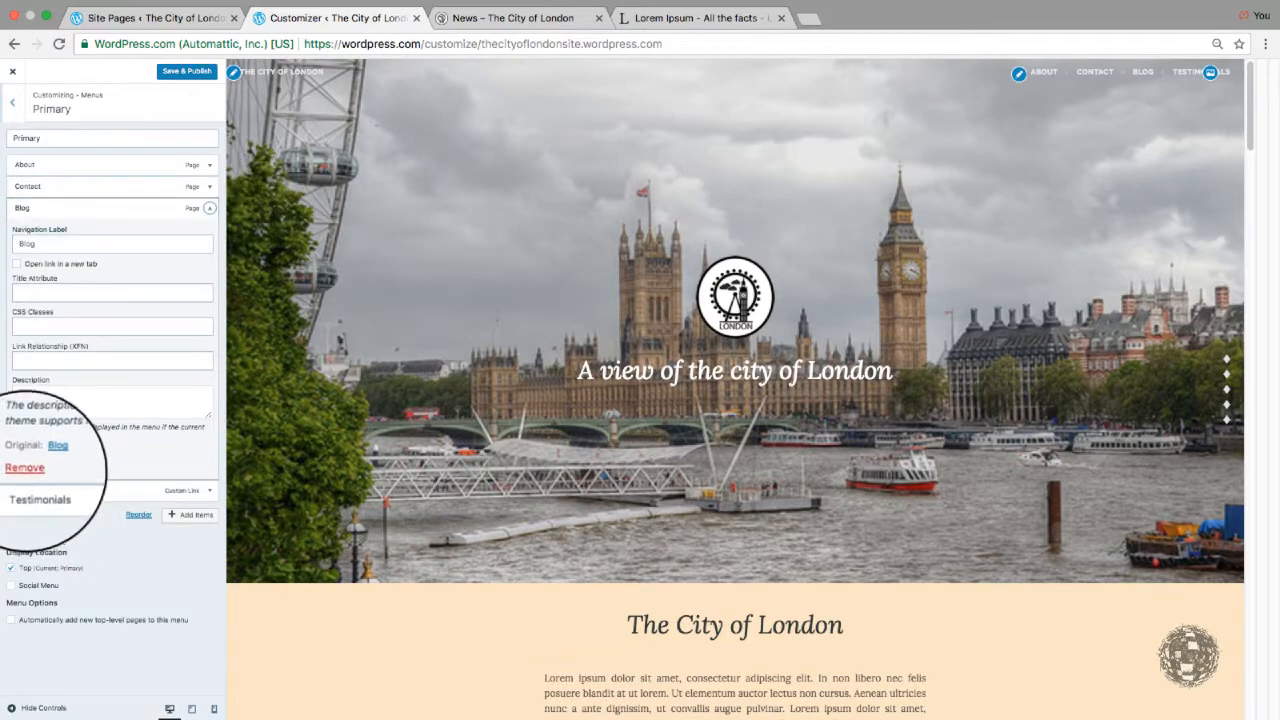
{"action": "left_click", "coordinate": [24, 466]}
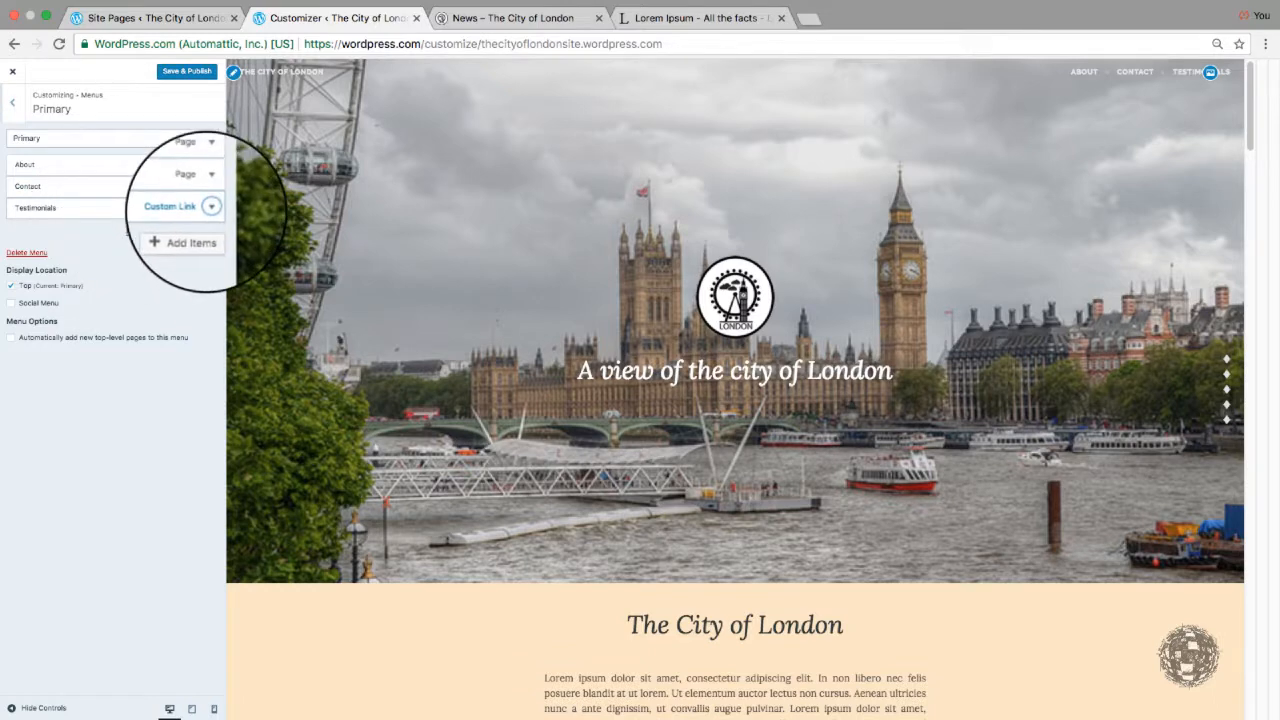
{"action": "left_click", "coordinate": [210, 206]}
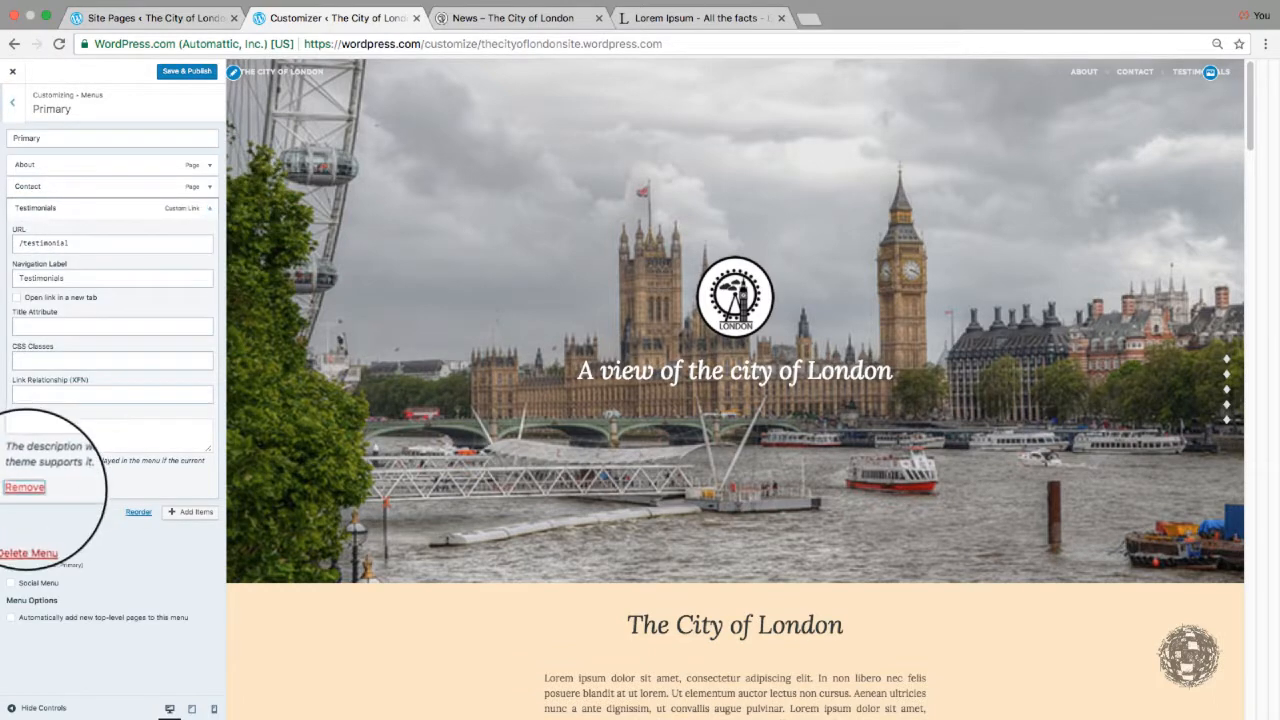
{"action": "left_click", "coordinate": [24, 486]}
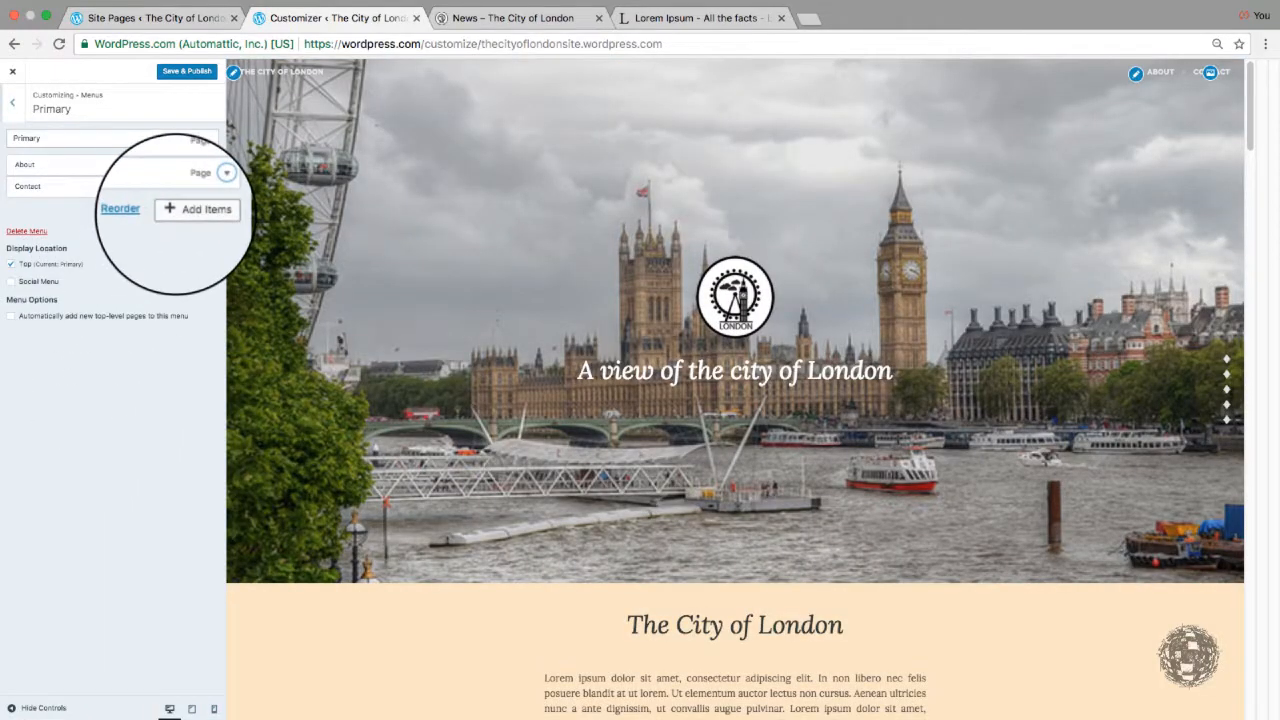
Add the News category as a new item in the Primary menu
{"action": "left_click", "coordinate": [178, 210]}
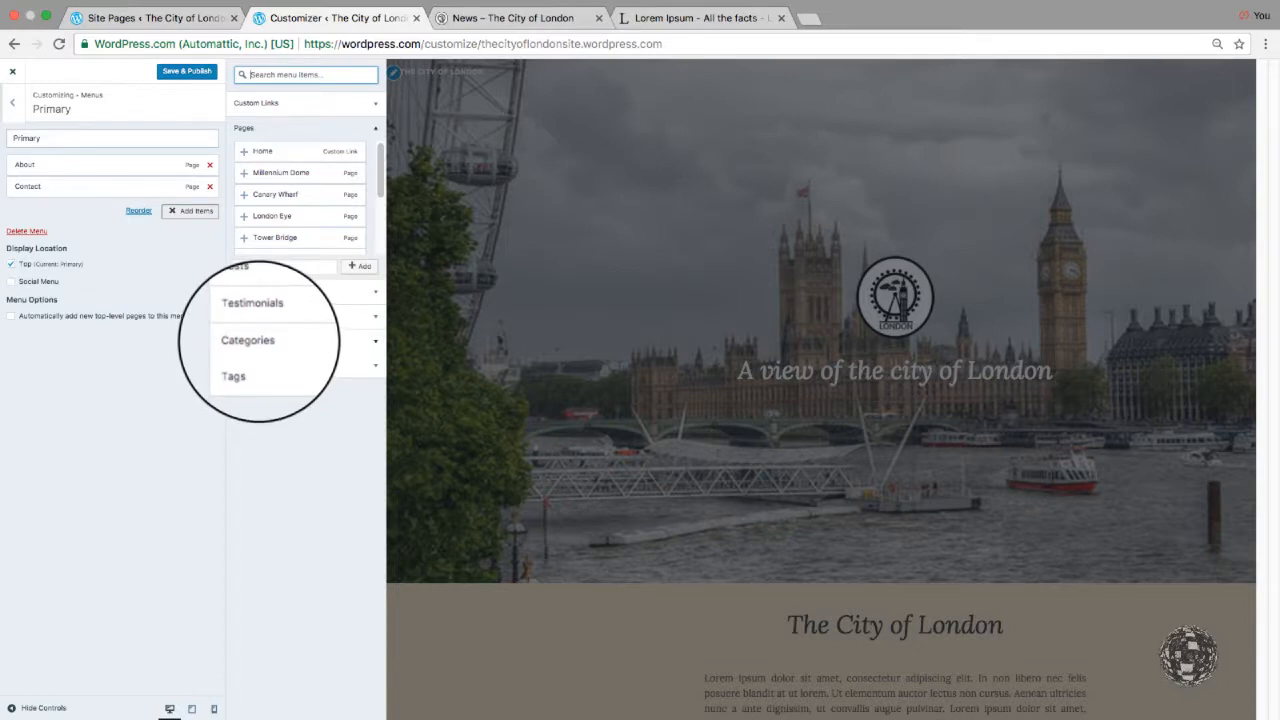
{"action": "left_click", "coordinate": [259, 341]}
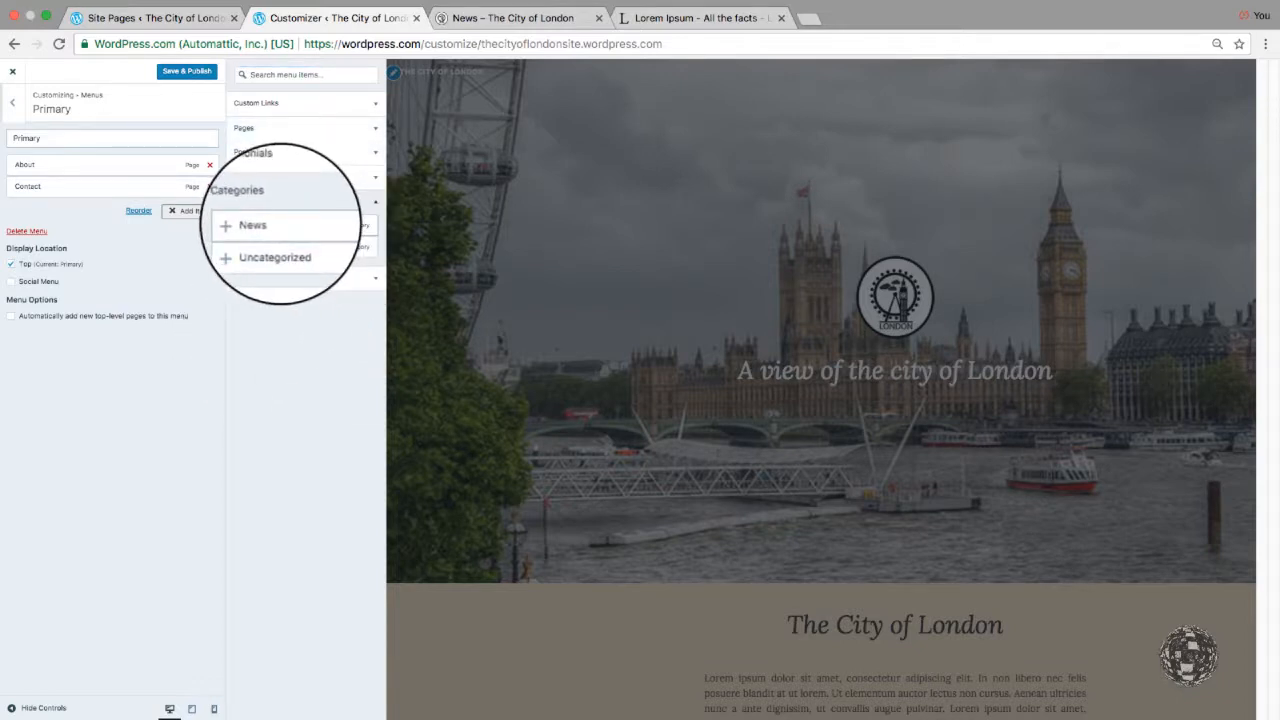
{"action": "left_click", "coordinate": [281, 224]}
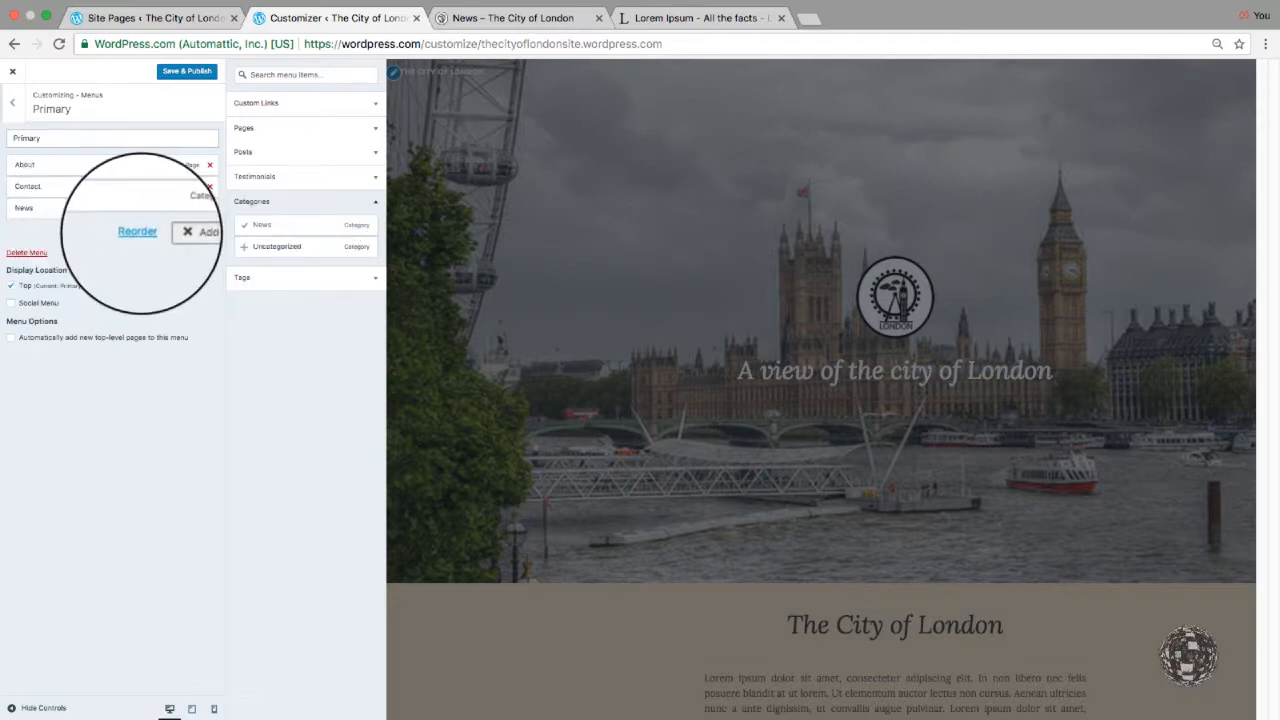
Reorder the Primary menu so Contact comes before About, and save and publish the changes
{"action": "left_click", "coordinate": [145, 233]}
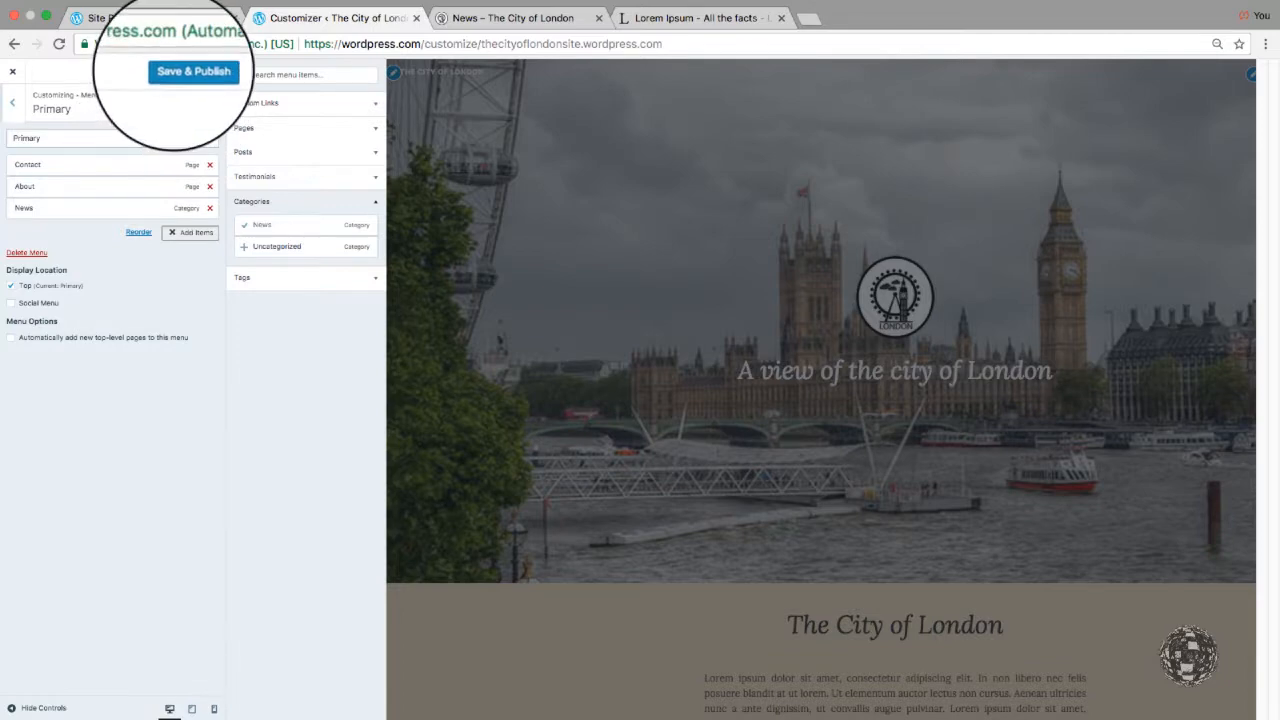
{"action": "left_click", "coordinate": [200, 71]}
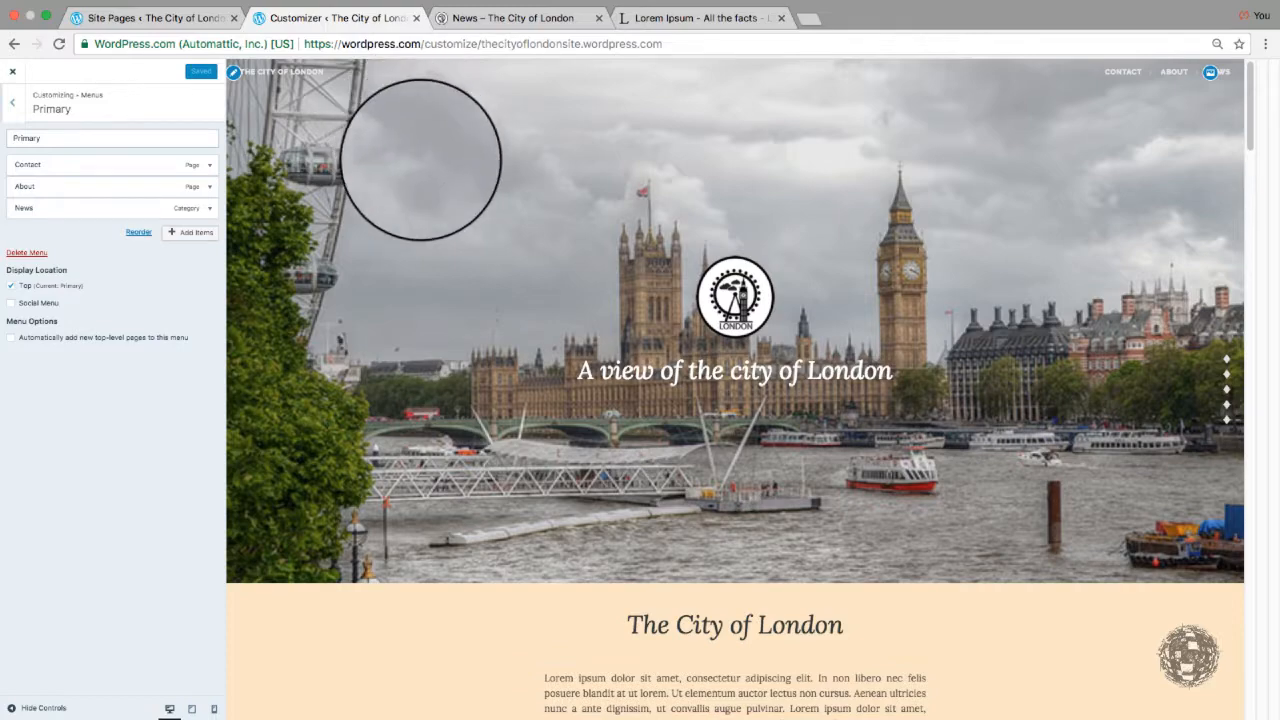
{"action": "scroll", "coordinate": [420, 160], "scroll_direction": "down", "scroll_amount": 7}
{"action": "scroll", "coordinate": [420, 160], "scroll_direction": "up", "scroll_amount": 4}
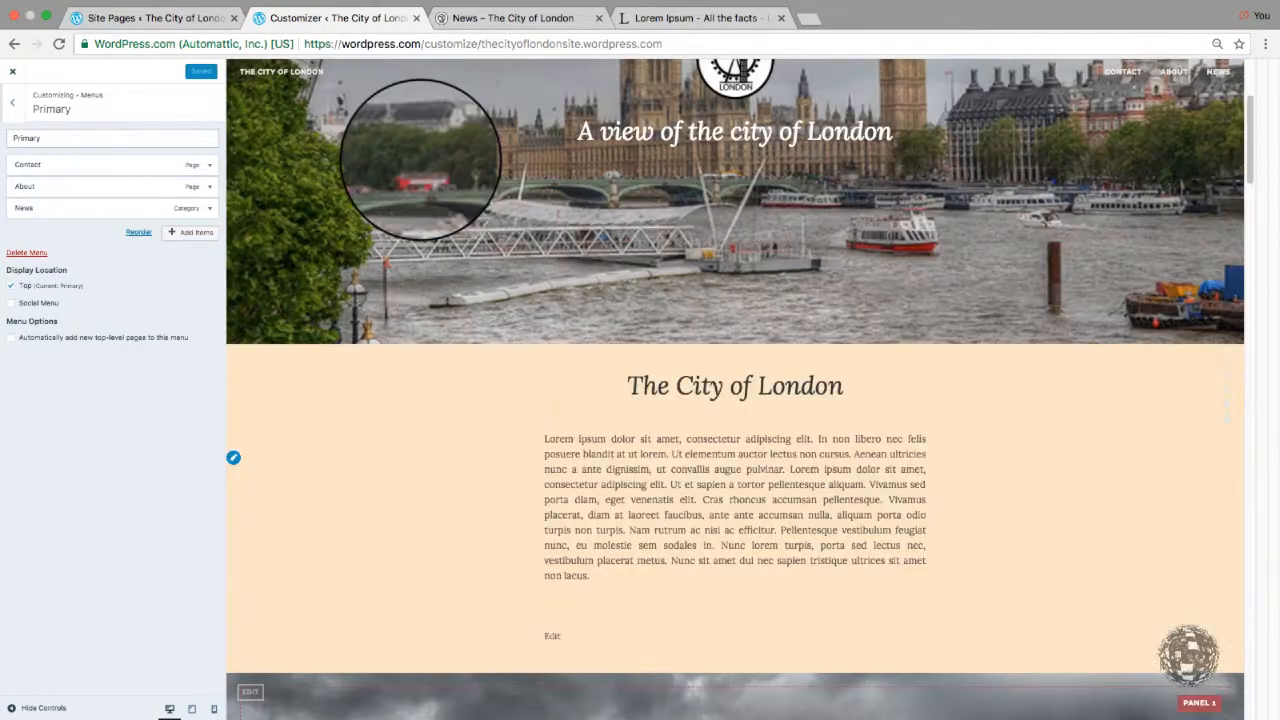
{"action": "scroll", "coordinate": [420, 160], "scroll_direction": "up", "scroll_amount": 3}
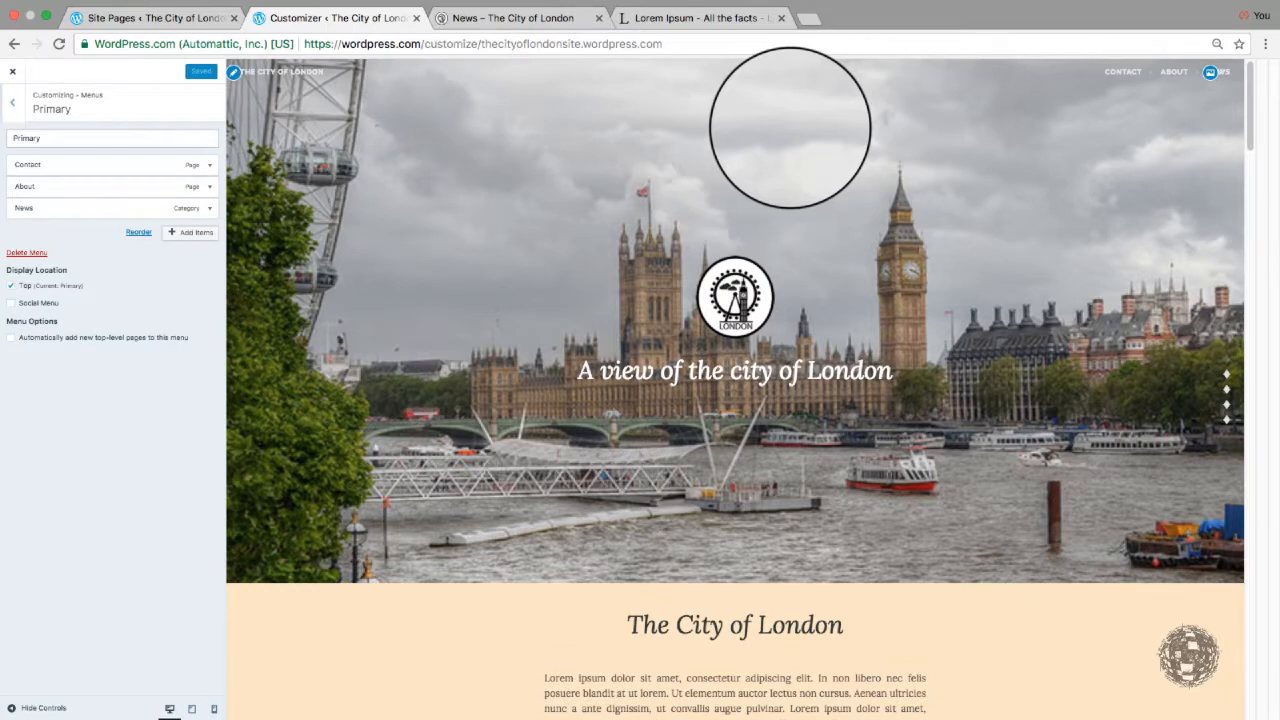
Switch to the live site in Safari and examine the front page's menu, panels and footer widgets
{"action": "key", "text": "super+Tab"}
{"action": "key", "text": "super+Tab"}
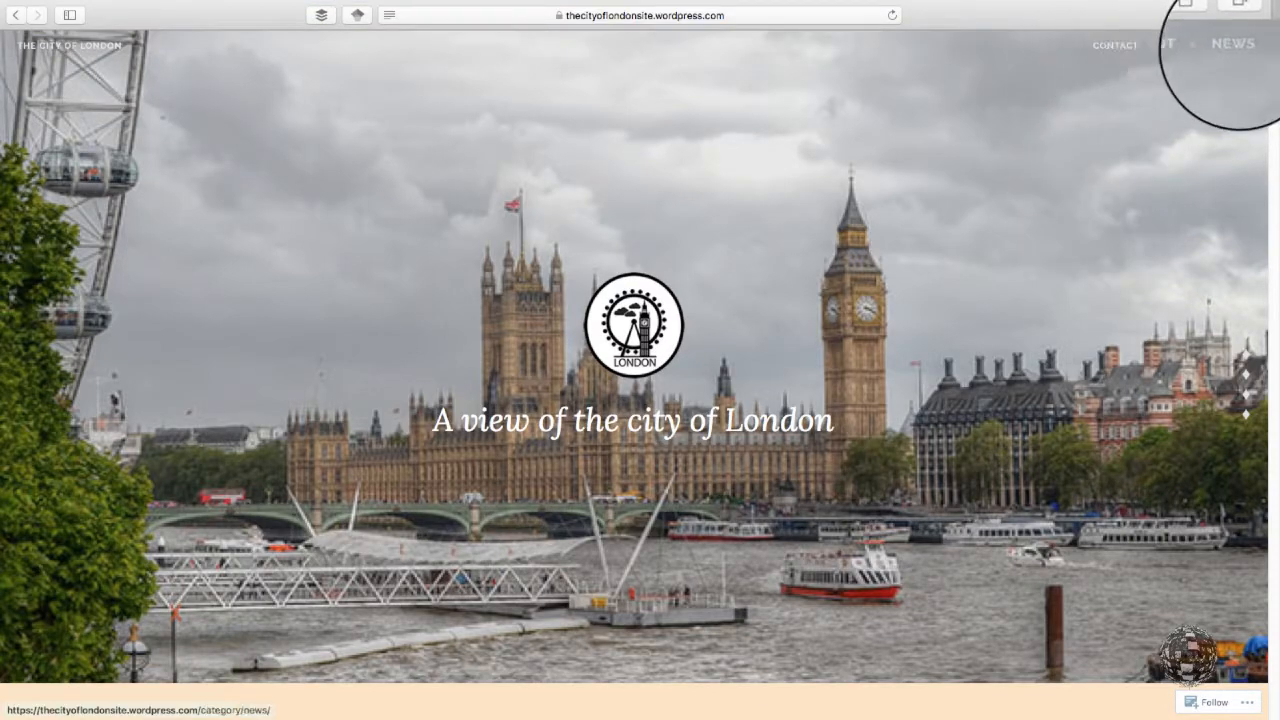
{"action": "scroll", "coordinate": [1120, 166], "scroll_direction": "down", "scroll_amount": 5}
{"action": "scroll", "coordinate": [1122, 170], "scroll_direction": "down", "scroll_amount": 10}
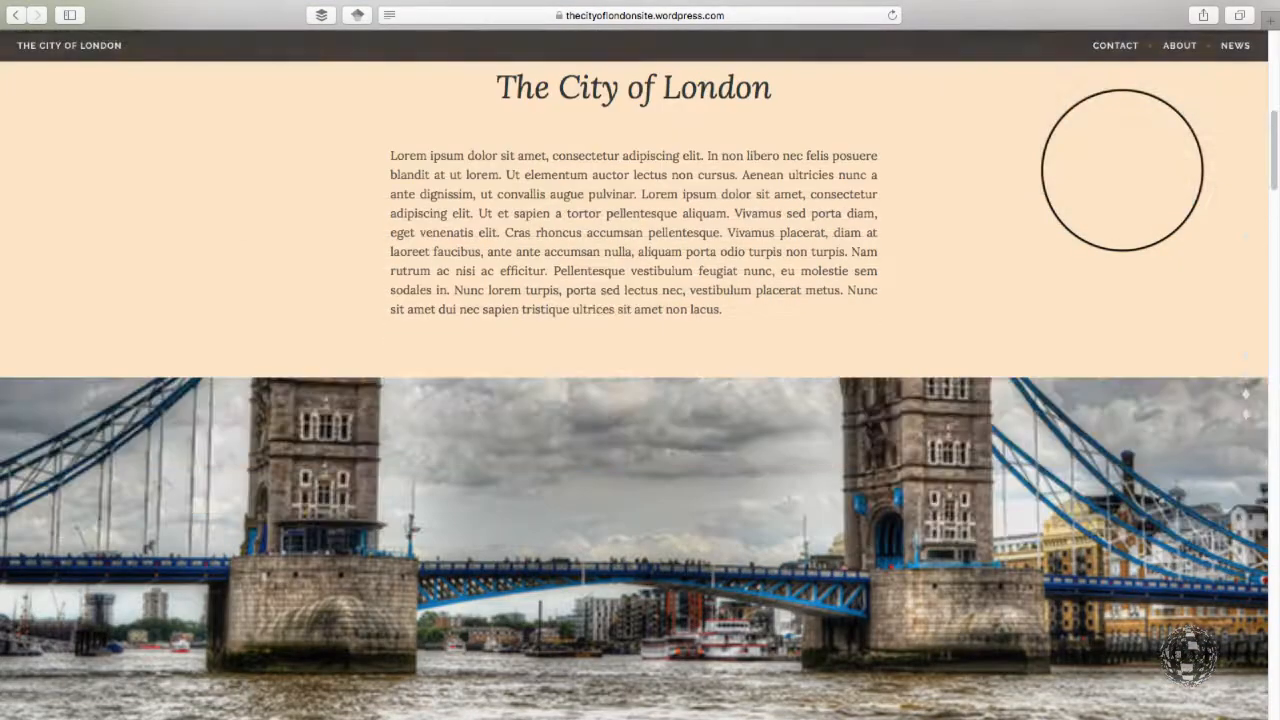
{"action": "scroll", "coordinate": [1122, 170], "scroll_direction": "down", "scroll_amount": 10}
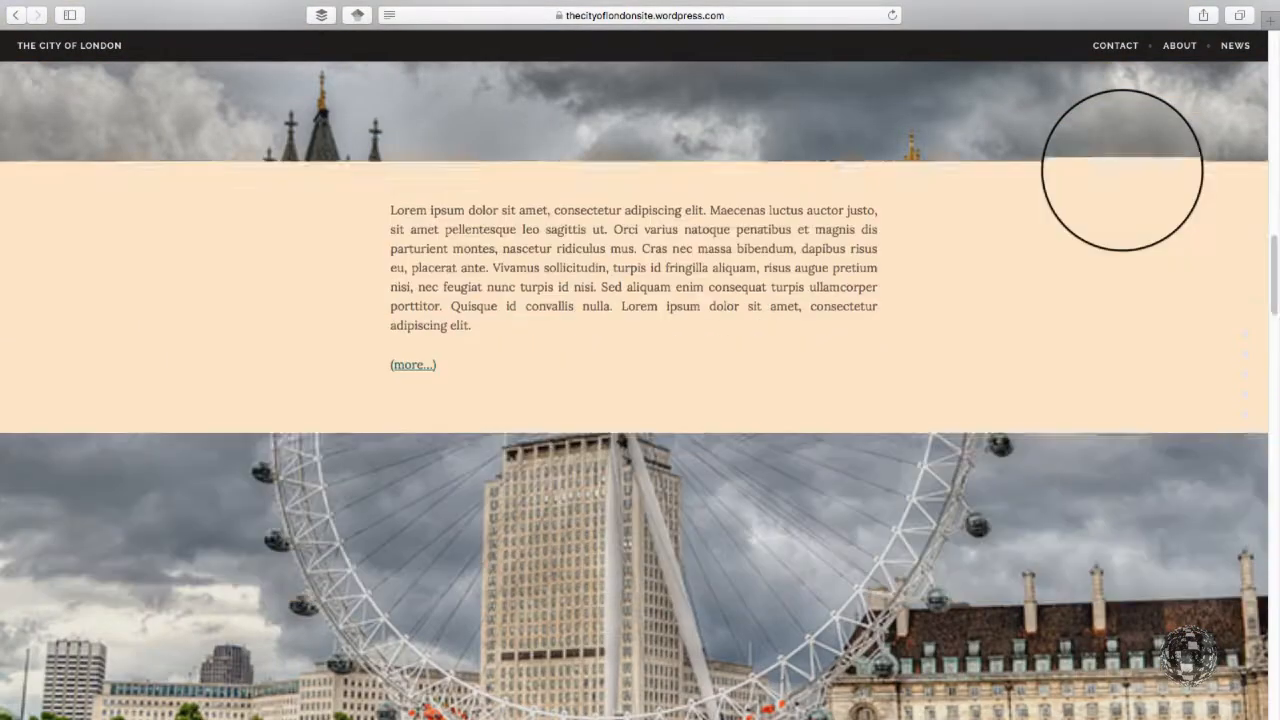
{"action": "scroll", "coordinate": [1122, 170], "scroll_direction": "down", "scroll_amount": 15}
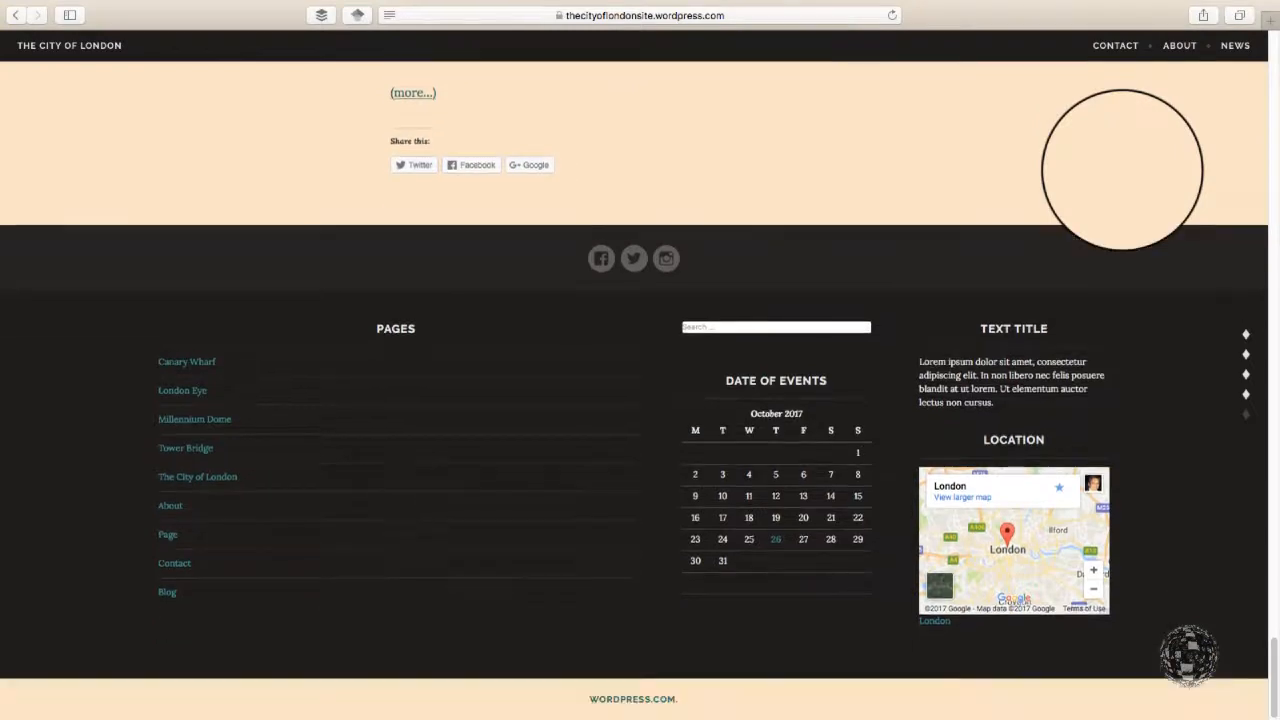
{"action": "scroll", "coordinate": [1122, 170], "scroll_direction": "up", "scroll_amount": 20}
{"action": "scroll", "coordinate": [1122, 170], "scroll_direction": "up", "scroll_amount": 5}
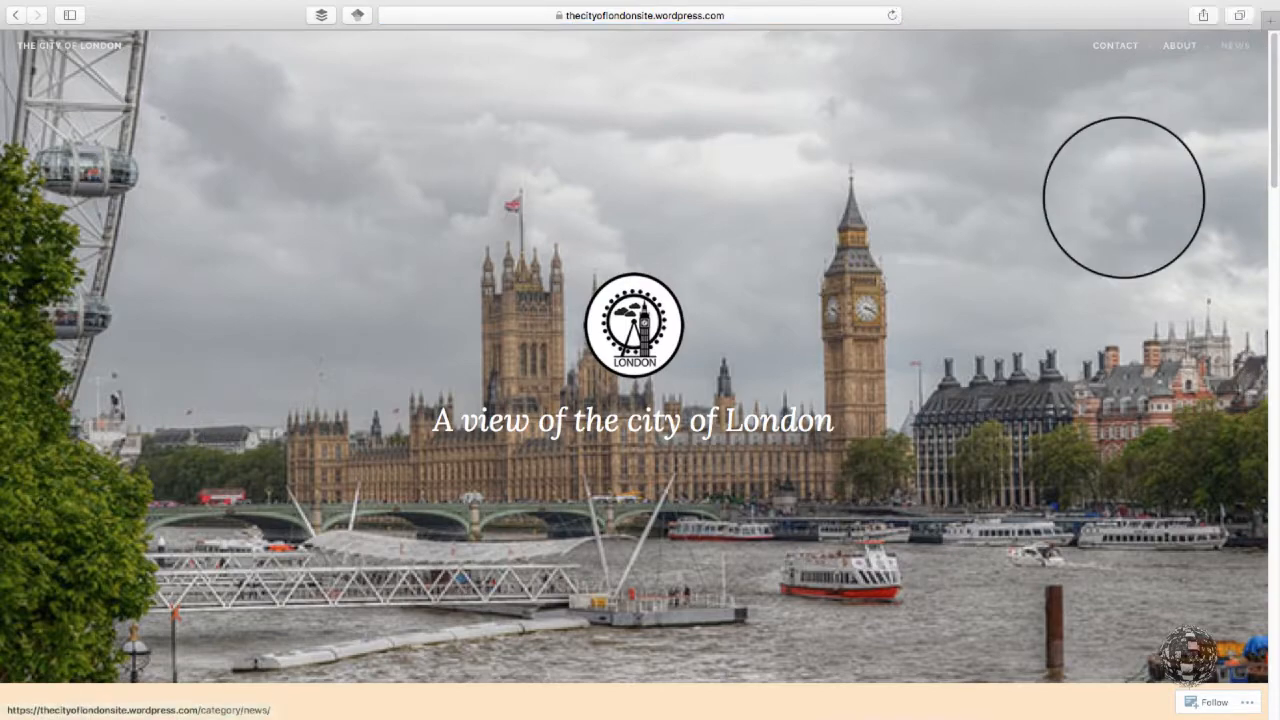
Open the News page of the live site and look through its categorised posts
{"action": "scroll", "coordinate": [1124, 197], "scroll_direction": "down", "scroll_amount": 10}
{"action": "scroll", "coordinate": [1124, 197], "scroll_direction": "down", "scroll_amount": 10}
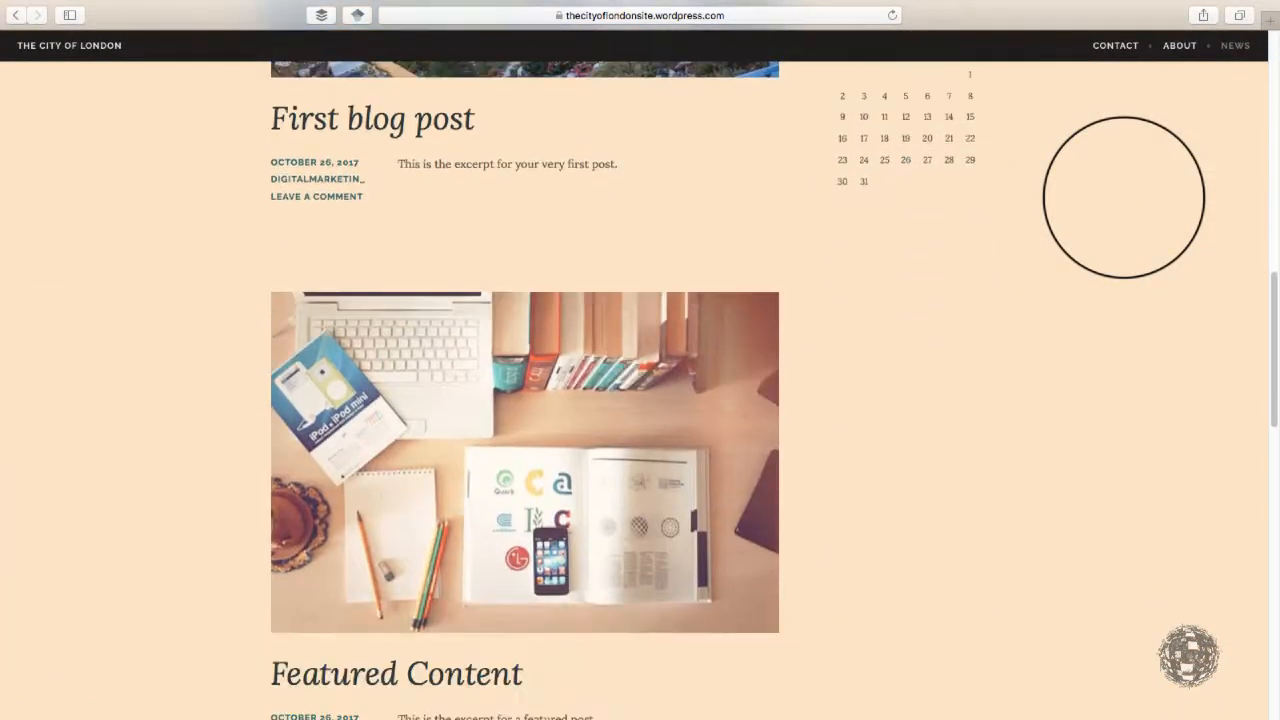
{"action": "scroll", "coordinate": [1124, 197], "scroll_direction": "down", "scroll_amount": 5}
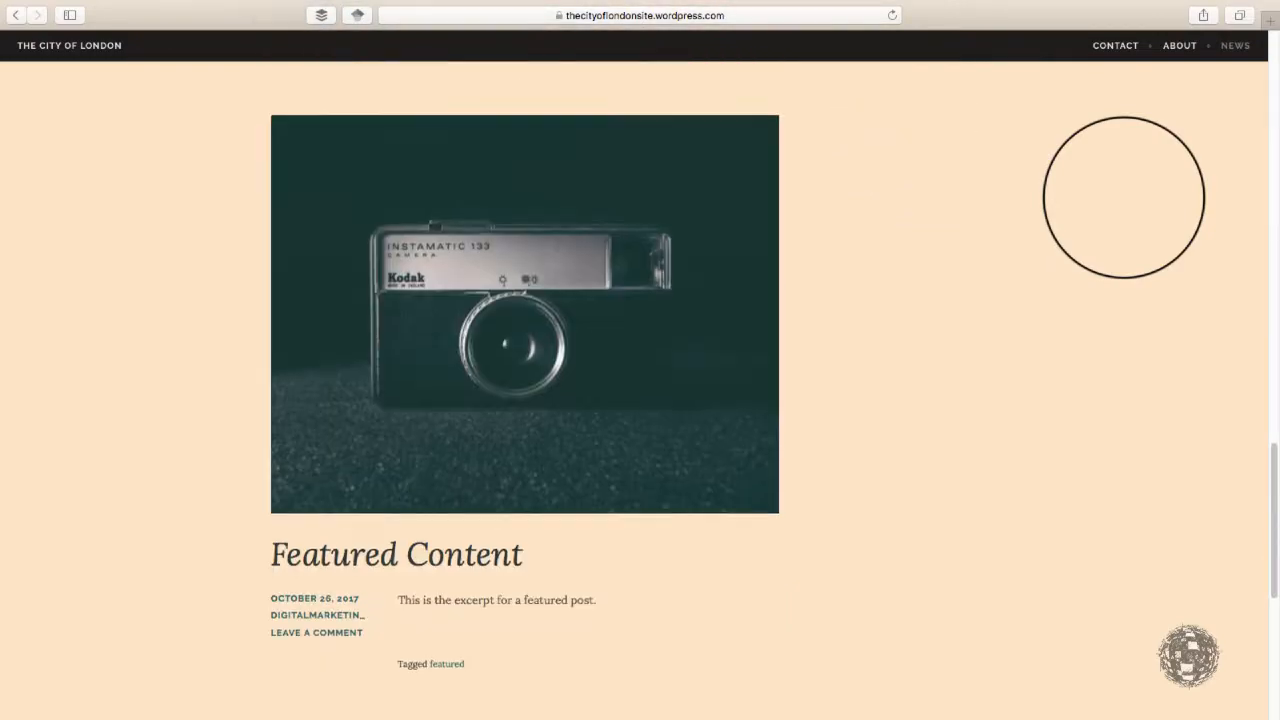
{"action": "scroll", "coordinate": [1124, 197], "scroll_direction": "up", "scroll_amount": 15}
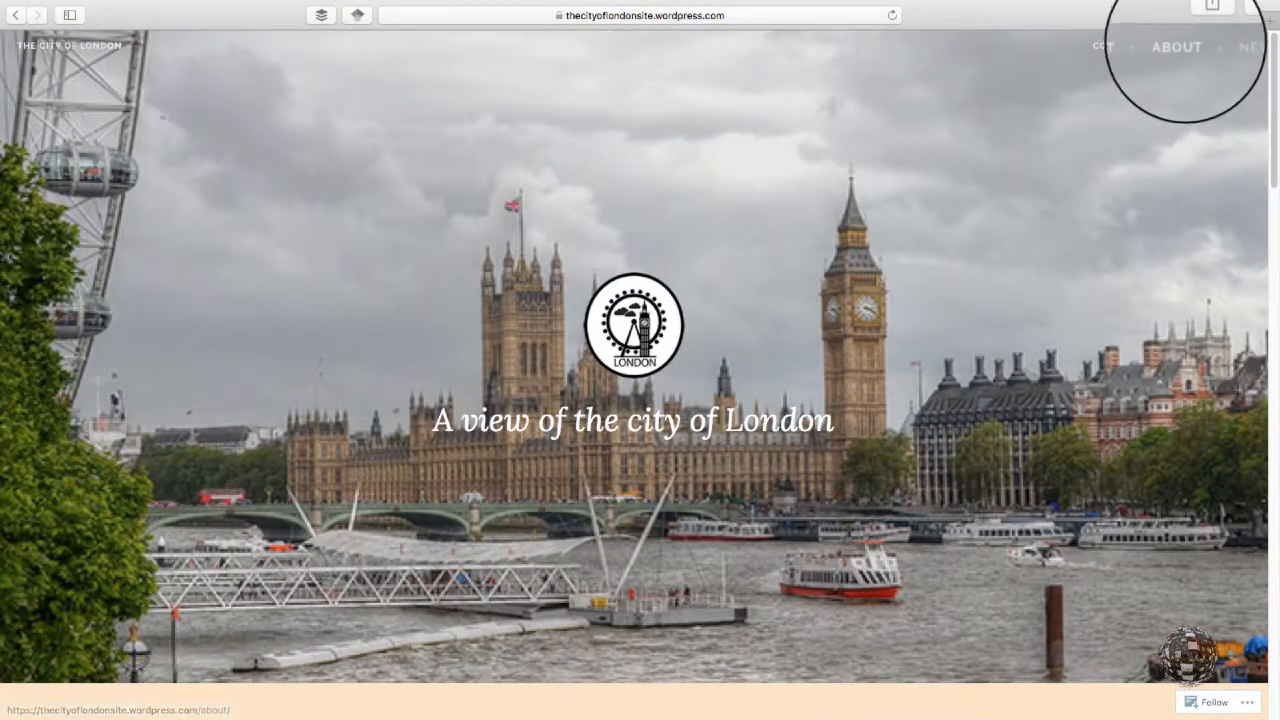
Open the About page and the Contact page from the live site's menu and look over their content
{"action": "left_click", "coordinate": [1180, 46]}
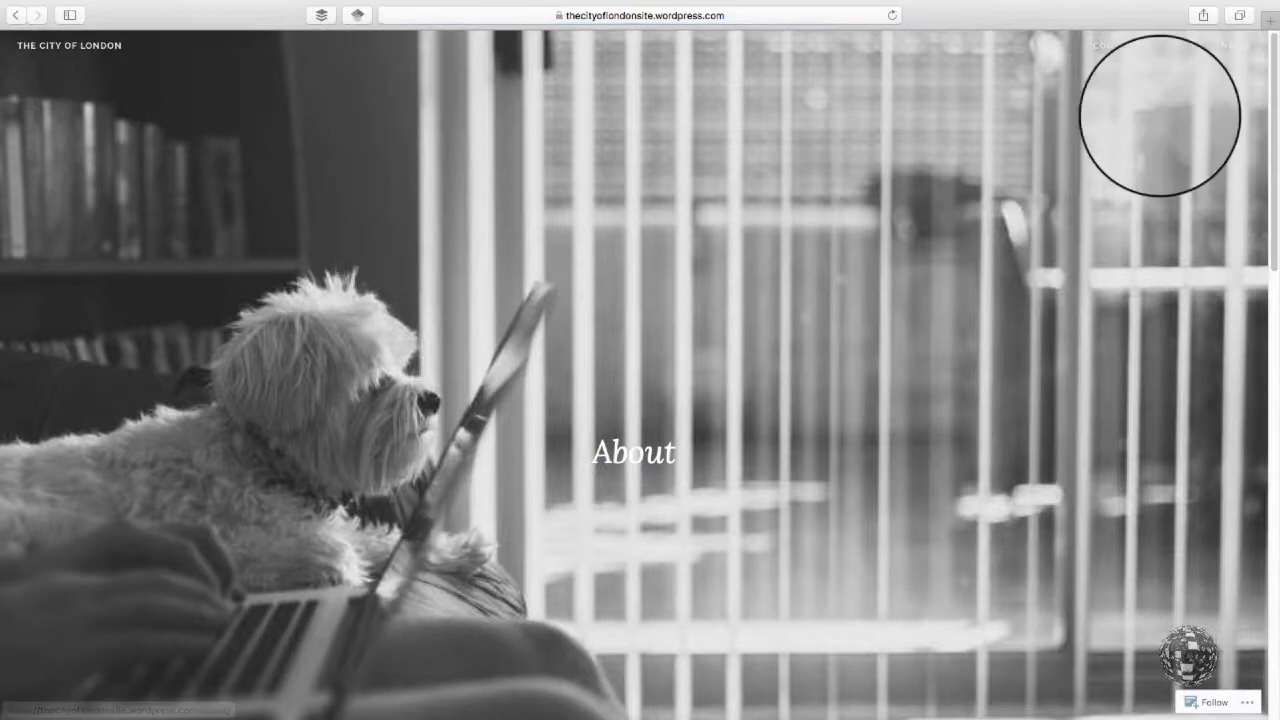
{"action": "scroll", "coordinate": [1180, 97], "scroll_direction": "down", "scroll_amount": 8}
{"action": "scroll", "coordinate": [1170, 112], "scroll_direction": "up", "scroll_amount": 6}
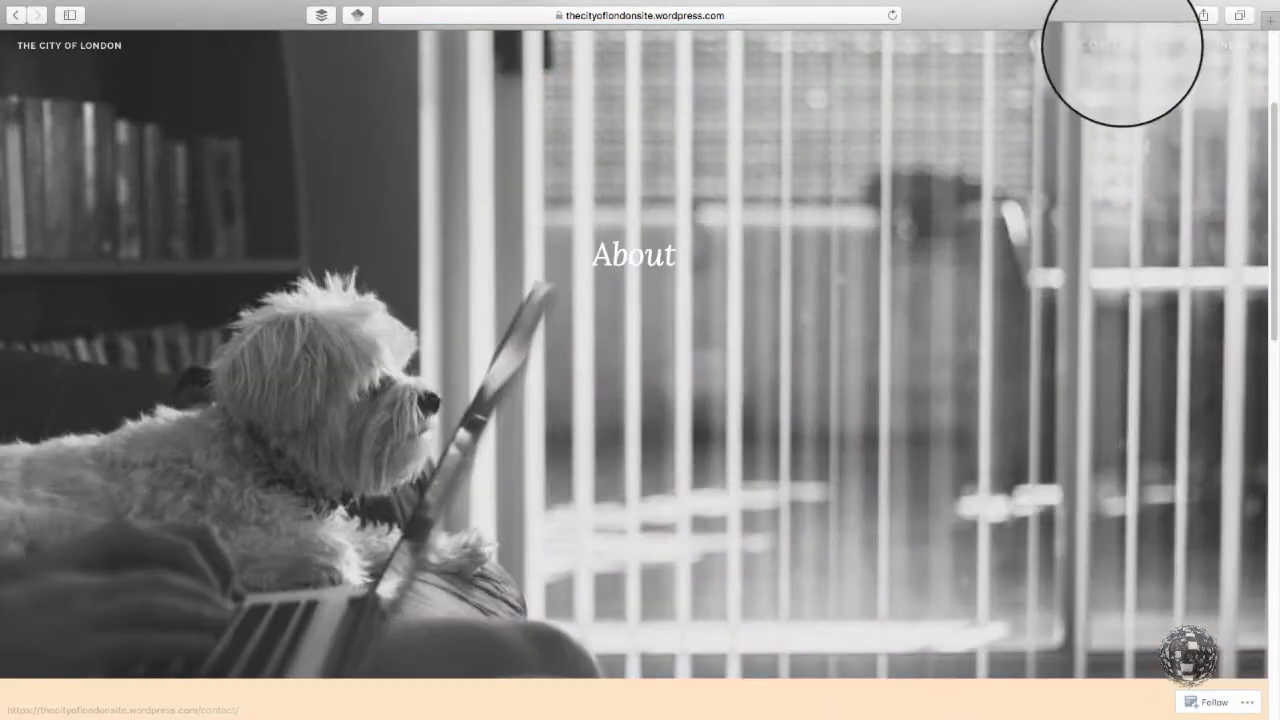
{"action": "left_click", "coordinate": [1116, 52]}
{"action": "scroll", "coordinate": [1066, 223], "scroll_direction": "down", "scroll_amount": 5}
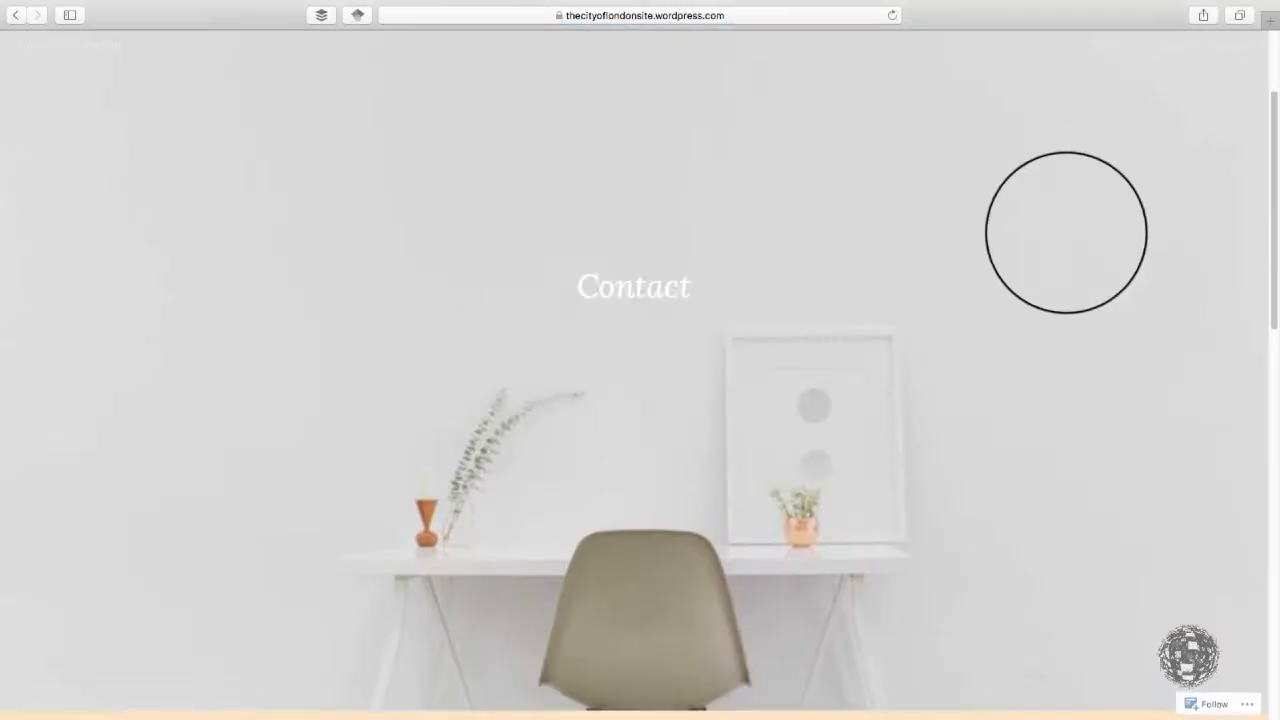
{"action": "scroll", "coordinate": [1066, 232], "scroll_direction": "down", "scroll_amount": 3}
{"action": "scroll", "coordinate": [1066, 232], "scroll_direction": "up", "scroll_amount": 2}
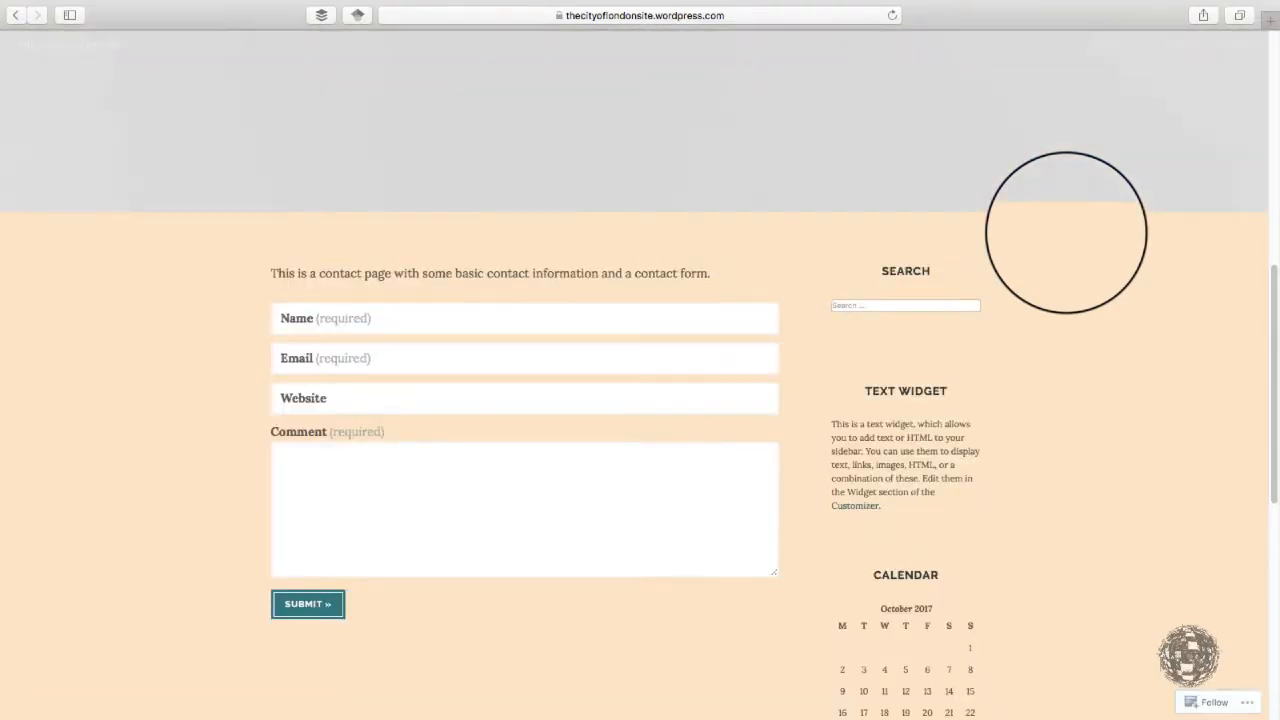